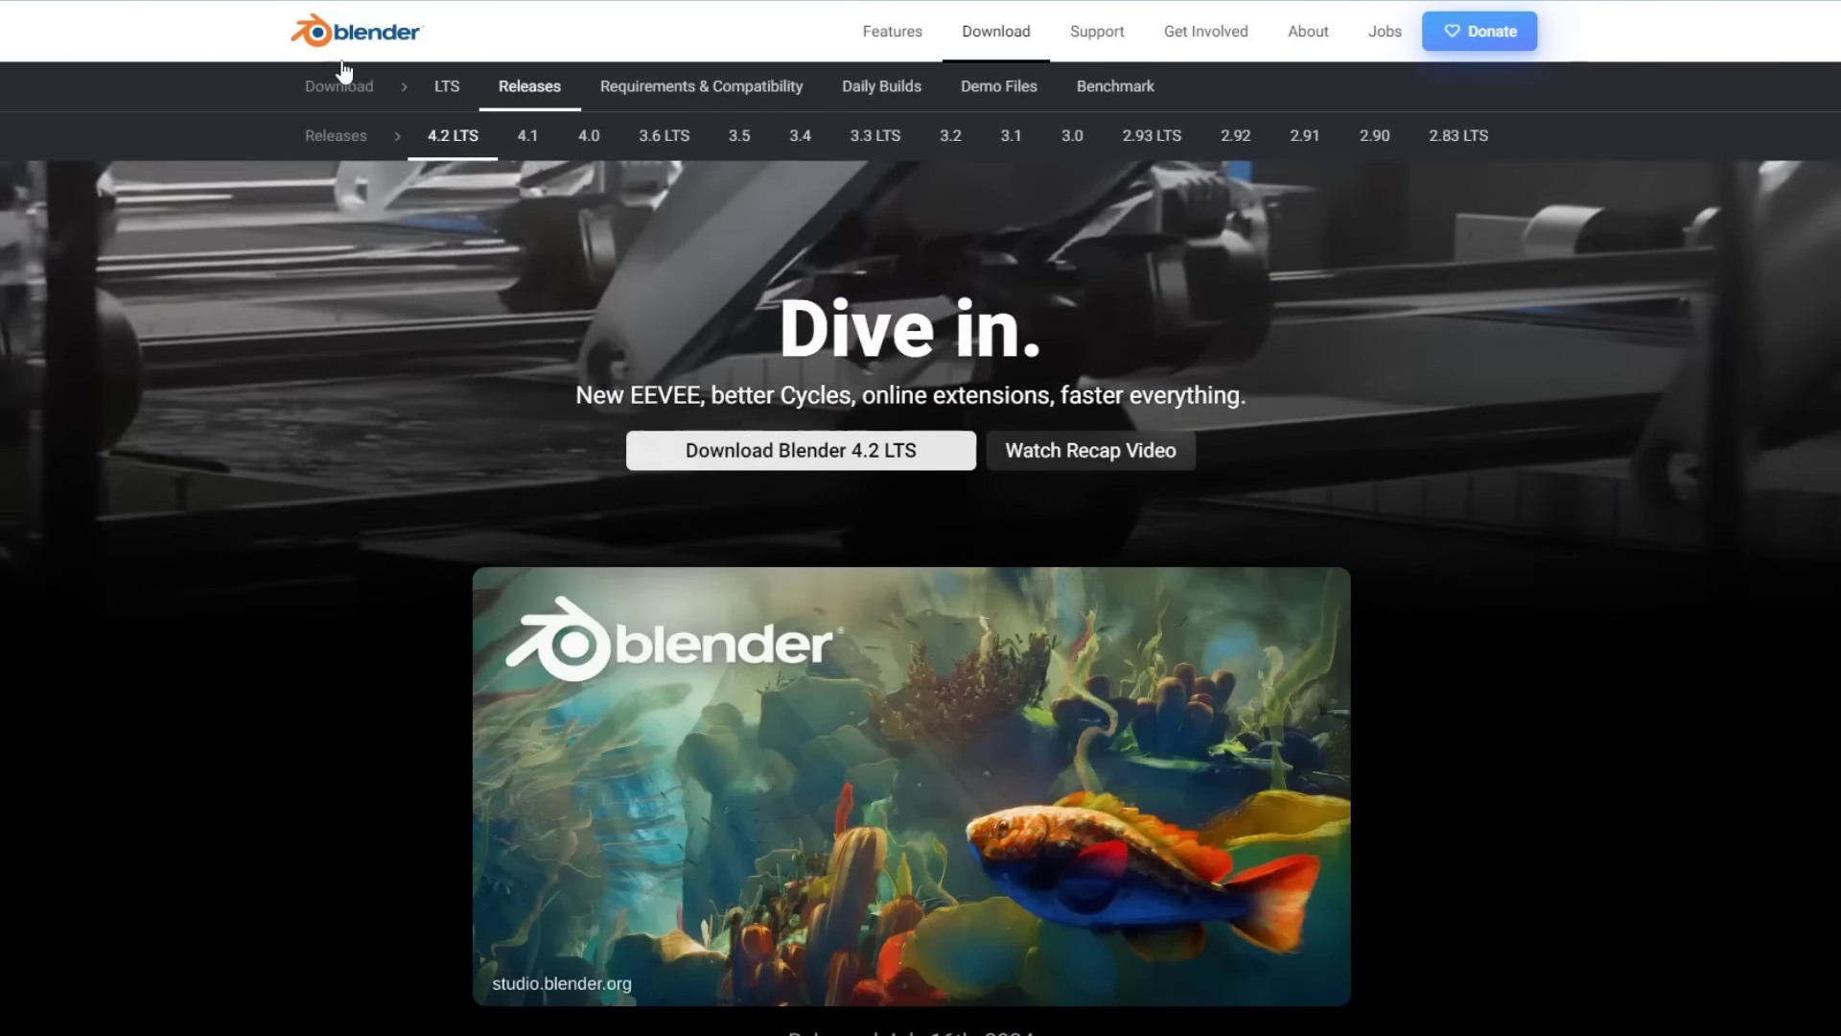
Go to the Blender home page and open the What's New page for Blender 4.2 LTS in its own tab.
{"action": "left_click", "coordinate": [374, 40]}
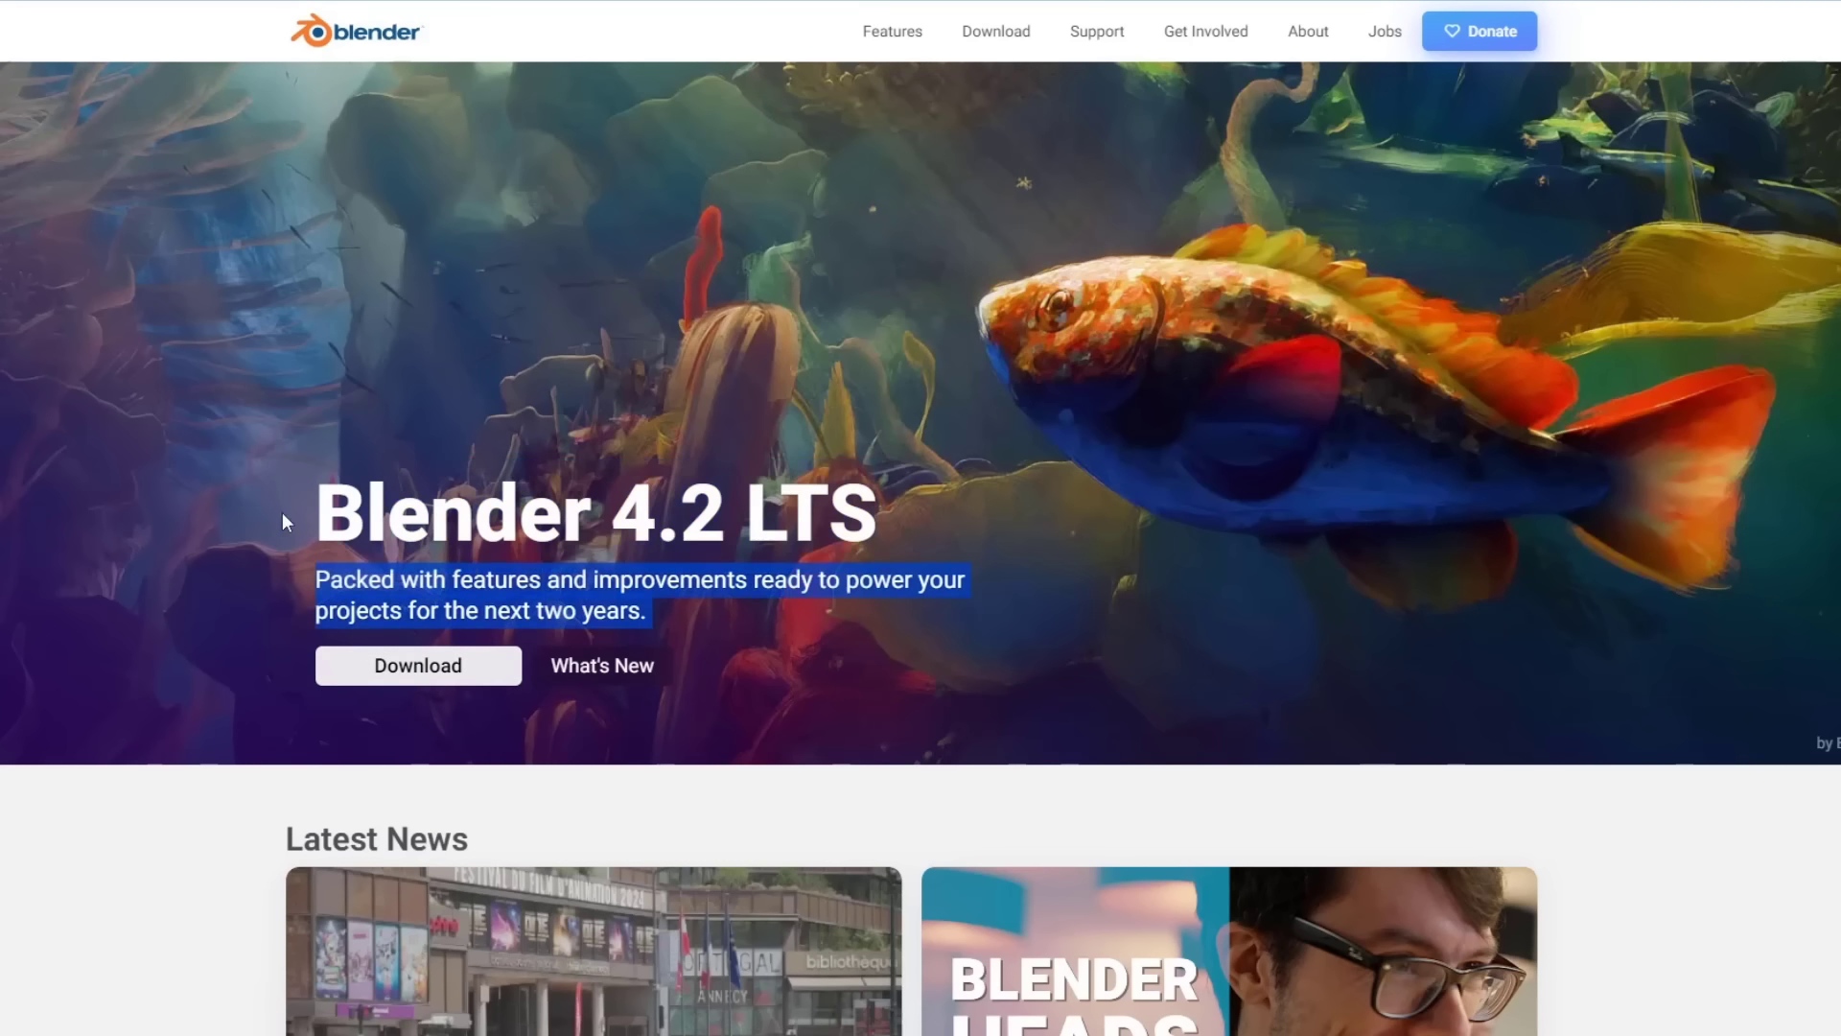
{"action": "triple_click", "coordinate": [333, 504]}
{"action": "left_click", "coordinate": [330, 505]}
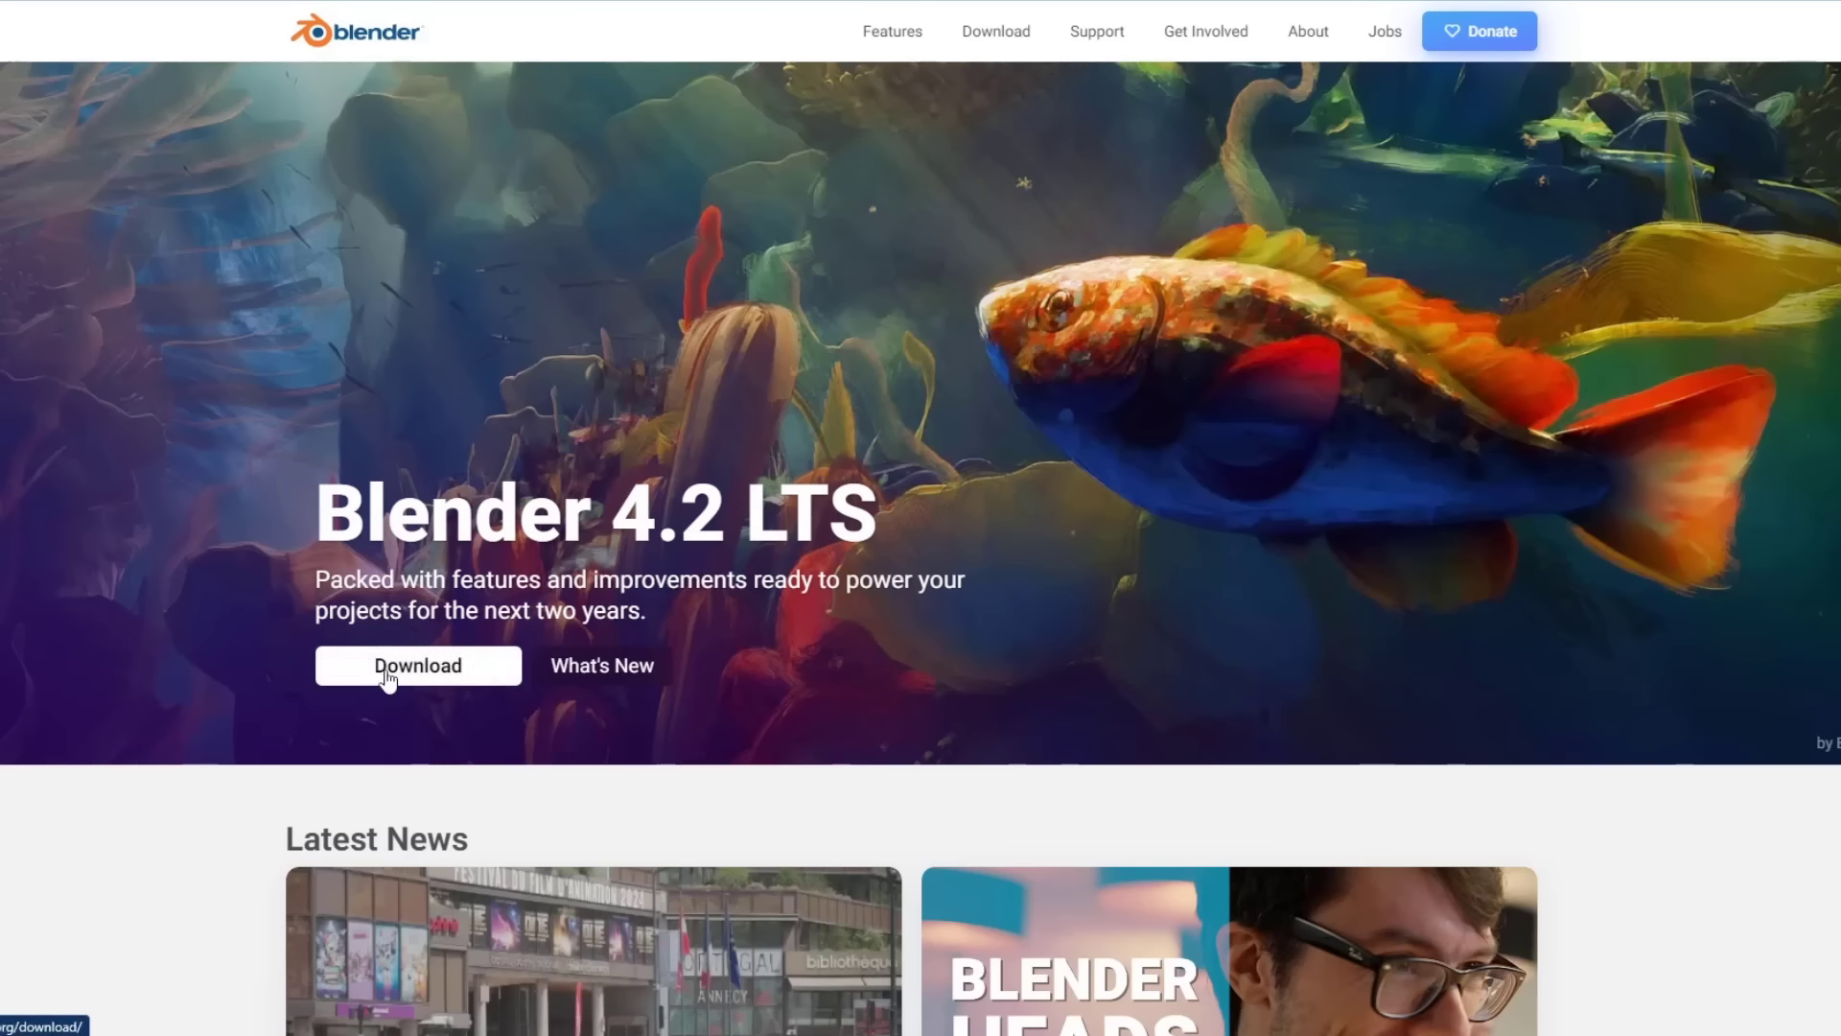
{"action": "right_click", "coordinate": [588, 678]}
{"action": "left_click", "coordinate": [630, 682]}
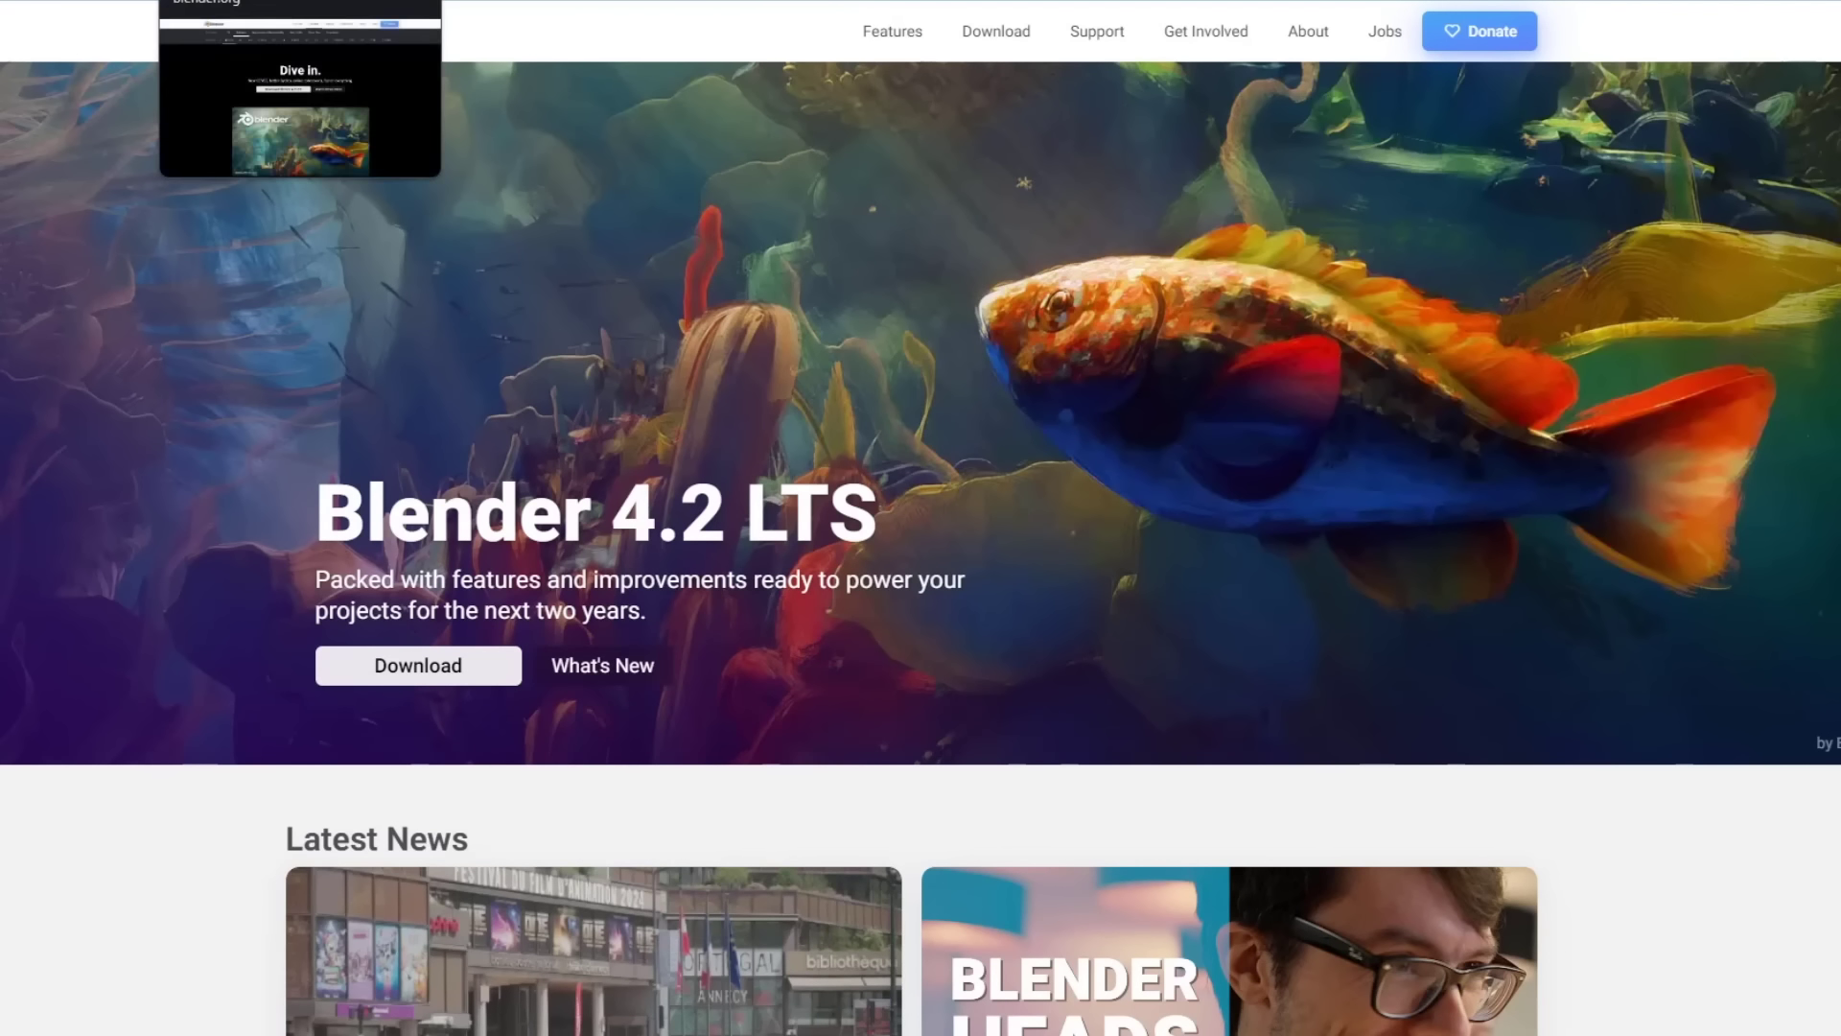
{"action": "left_click", "coordinate": [297, 3]}
{"action": "key", "text": "ctrl+w"}
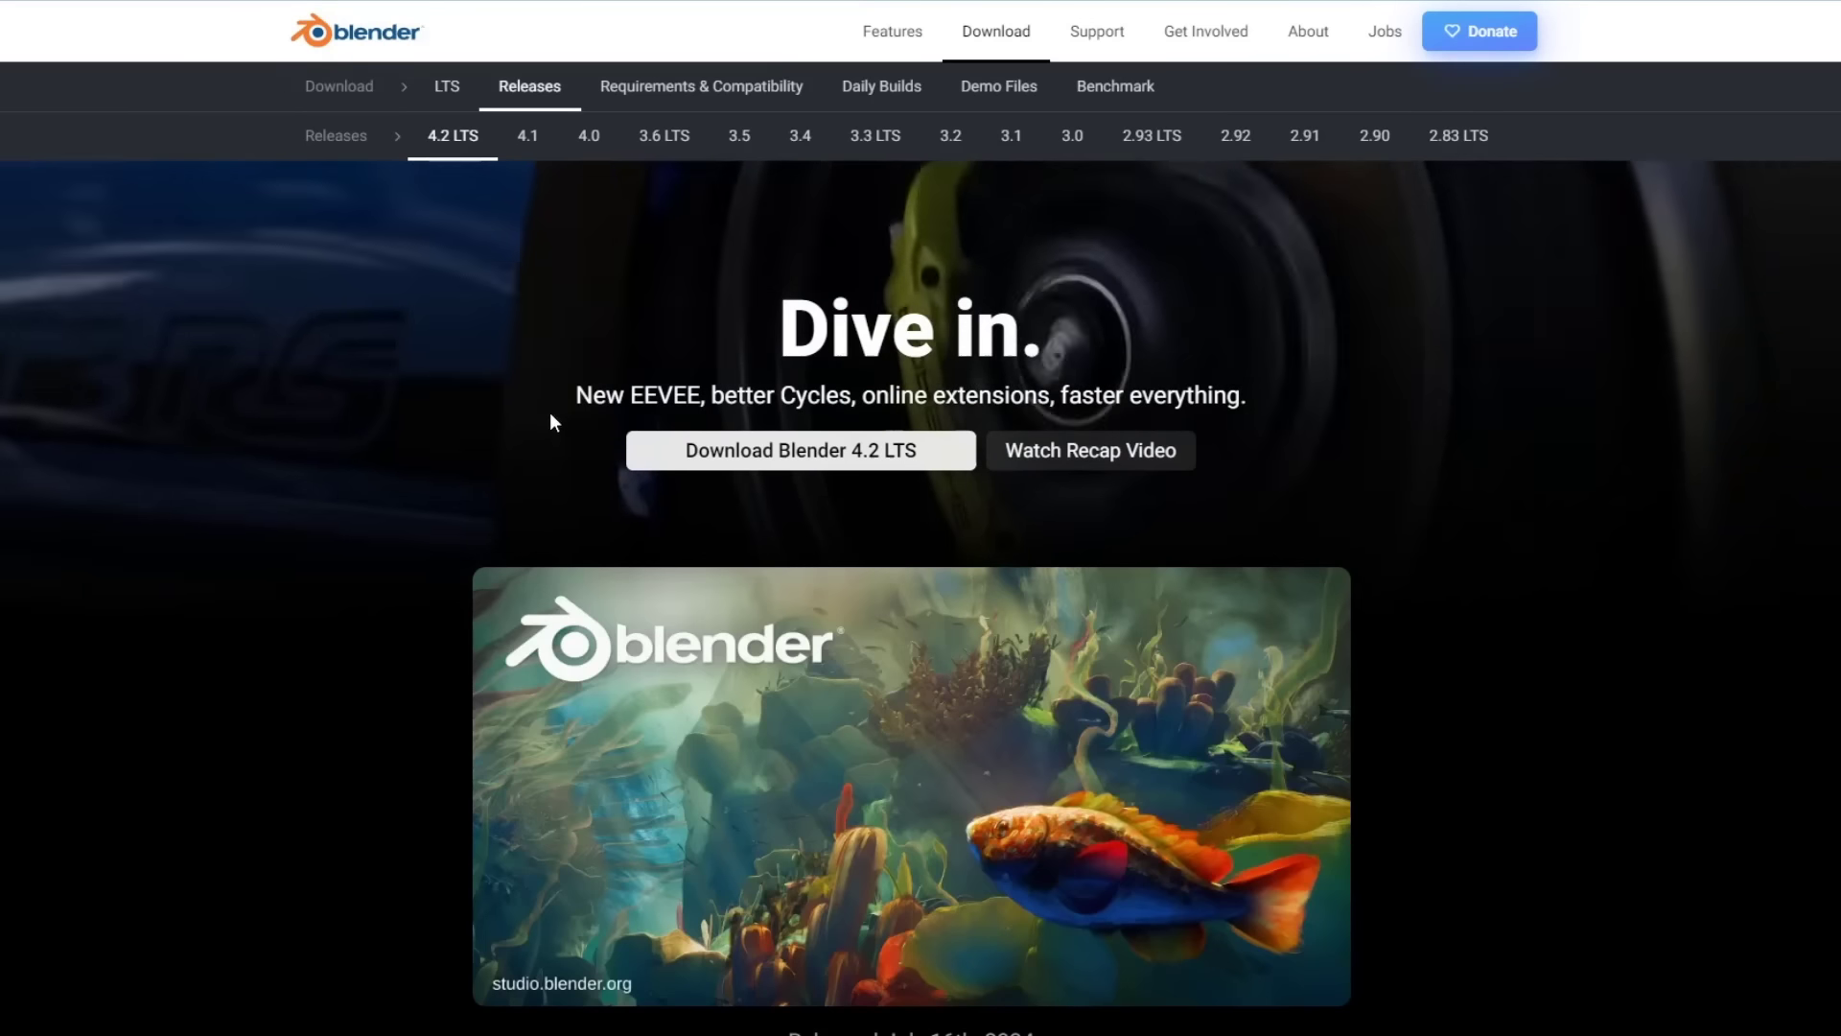
Examine the Blender 4.2 LTS release page, down to the EEVEE Next Level section and its Sunsational Lighting description.
{"action": "left_click_drag", "start_coordinate": [578, 394], "coordinate": [691, 390]}
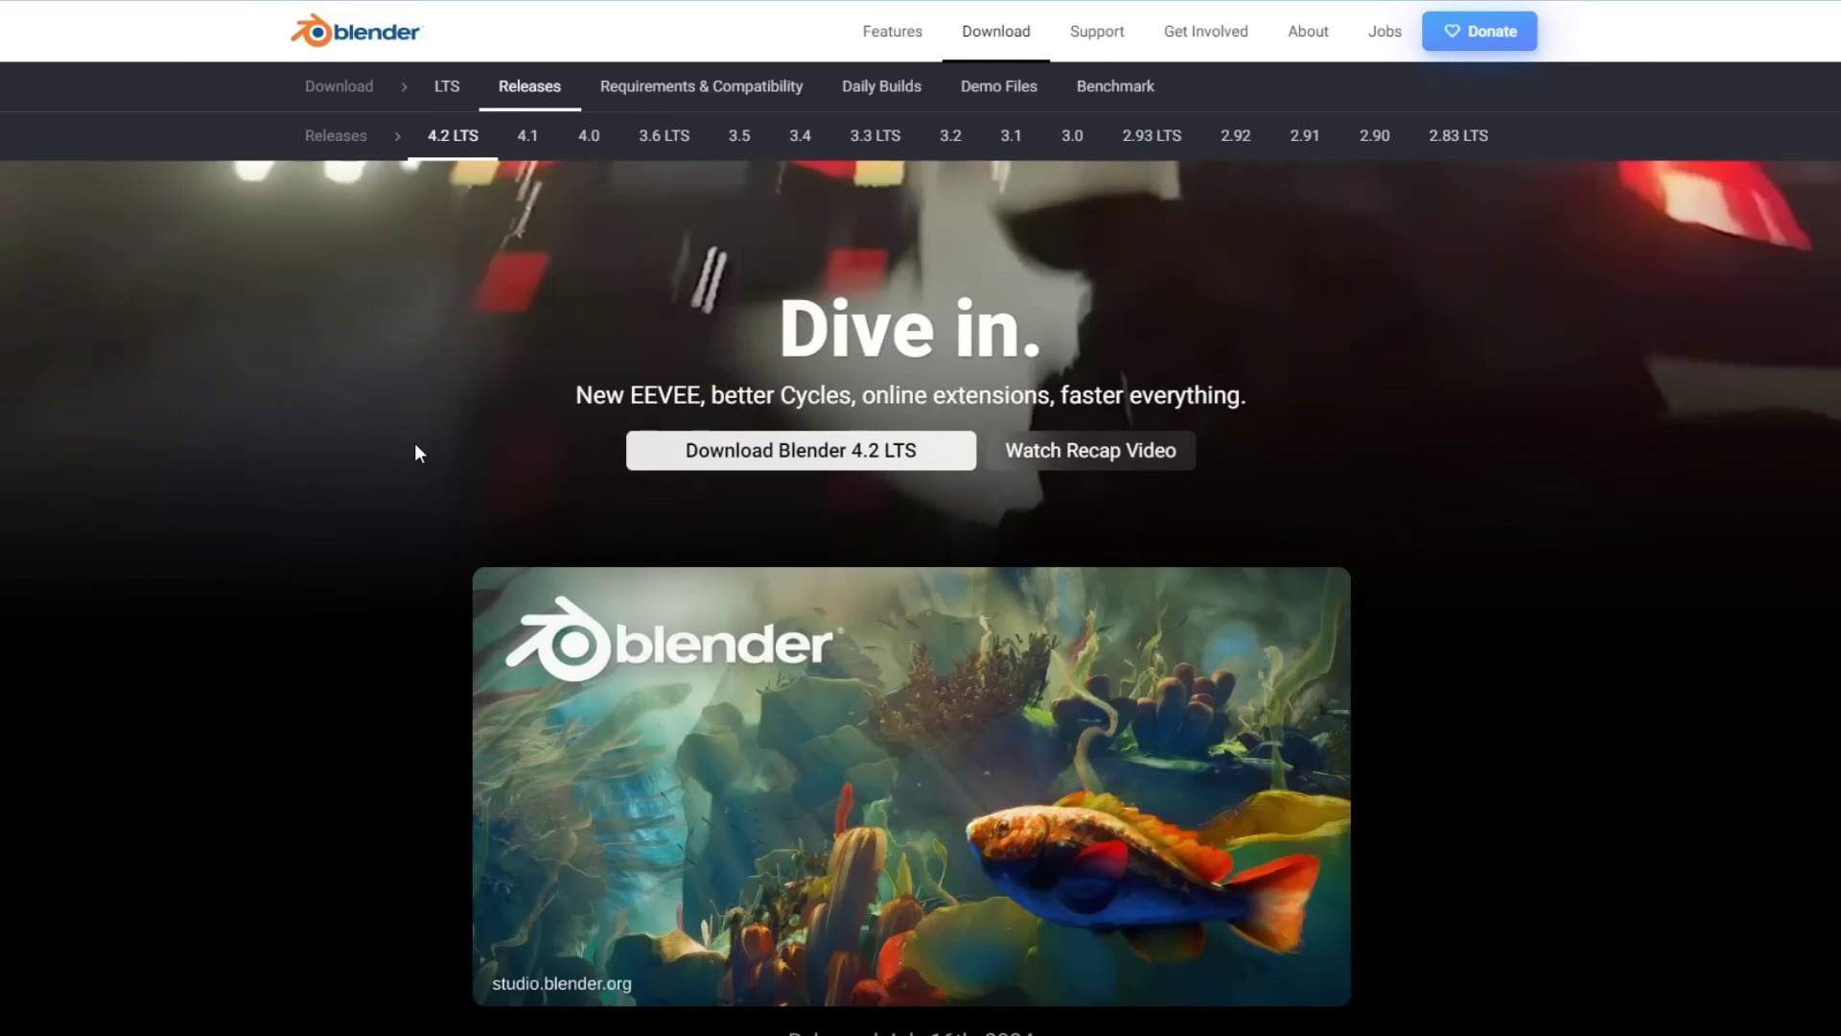
{"action": "left_click", "coordinate": [414, 443]}
{"action": "scroll", "coordinate": [414, 445], "scroll_direction": "down", "scroll_amount": 15}
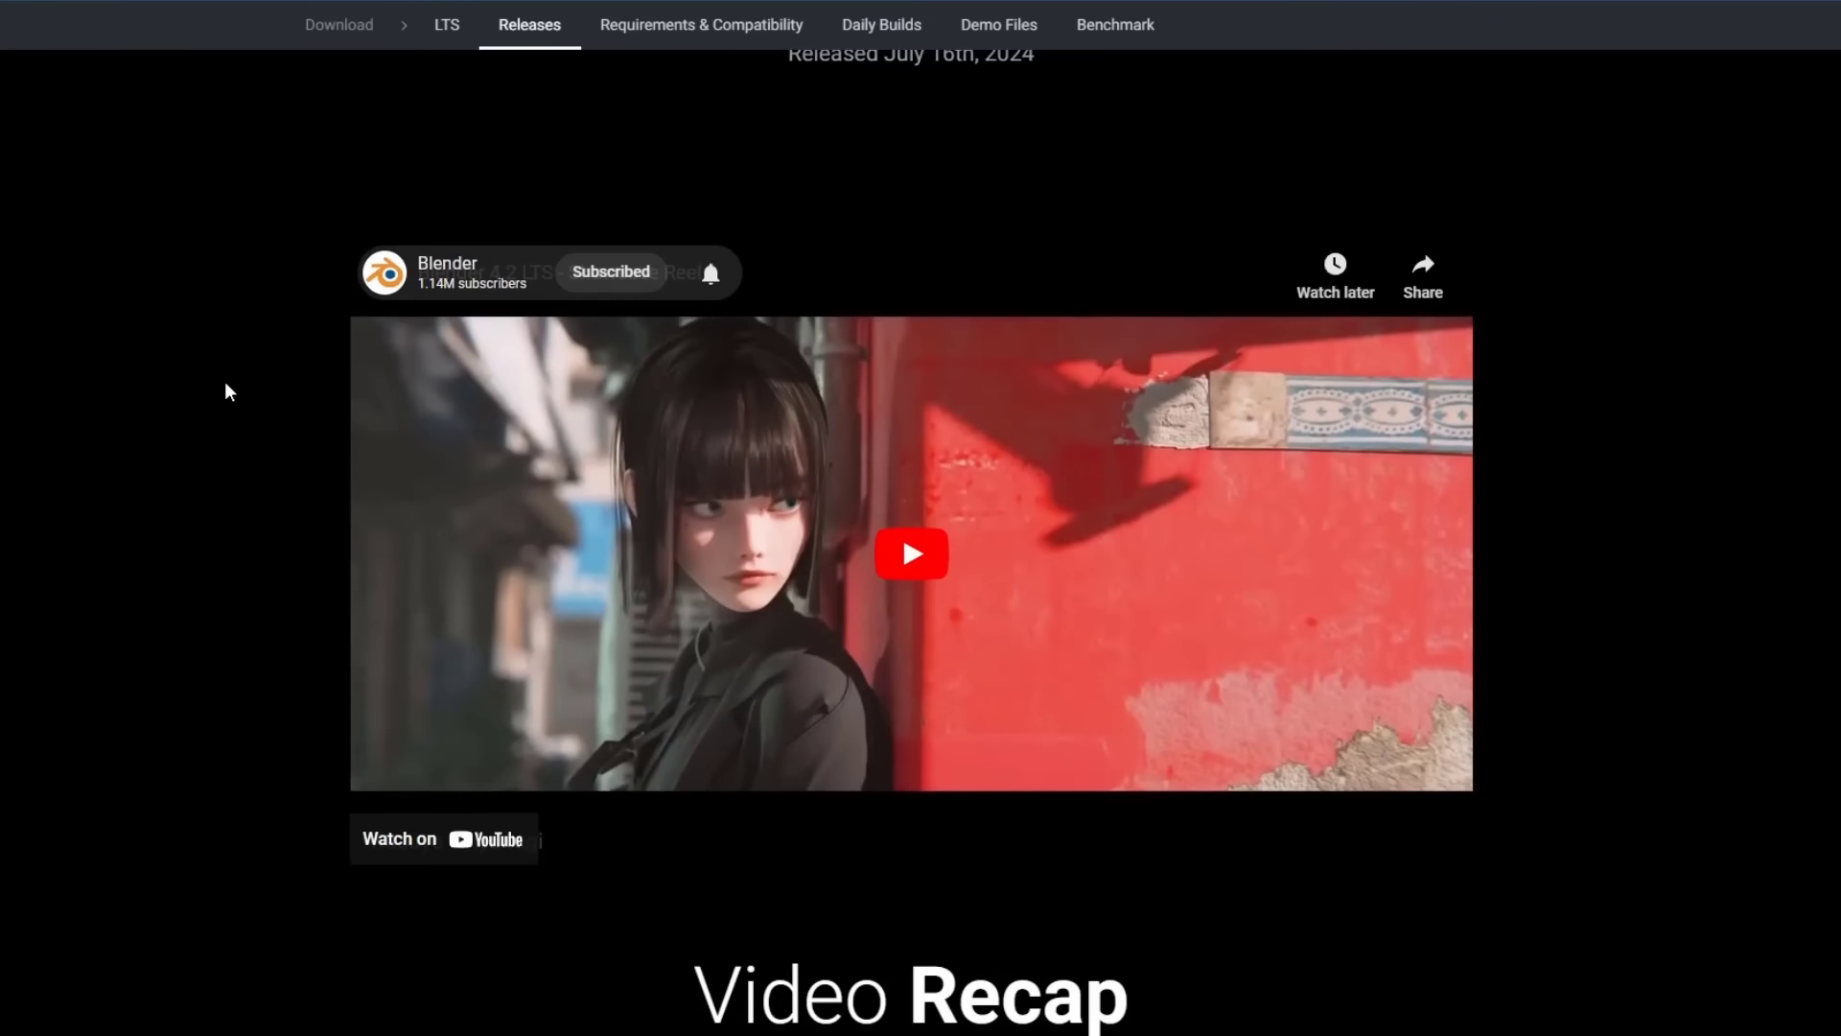
{"action": "scroll", "coordinate": [740, 382], "scroll_direction": "up", "scroll_amount": 6}
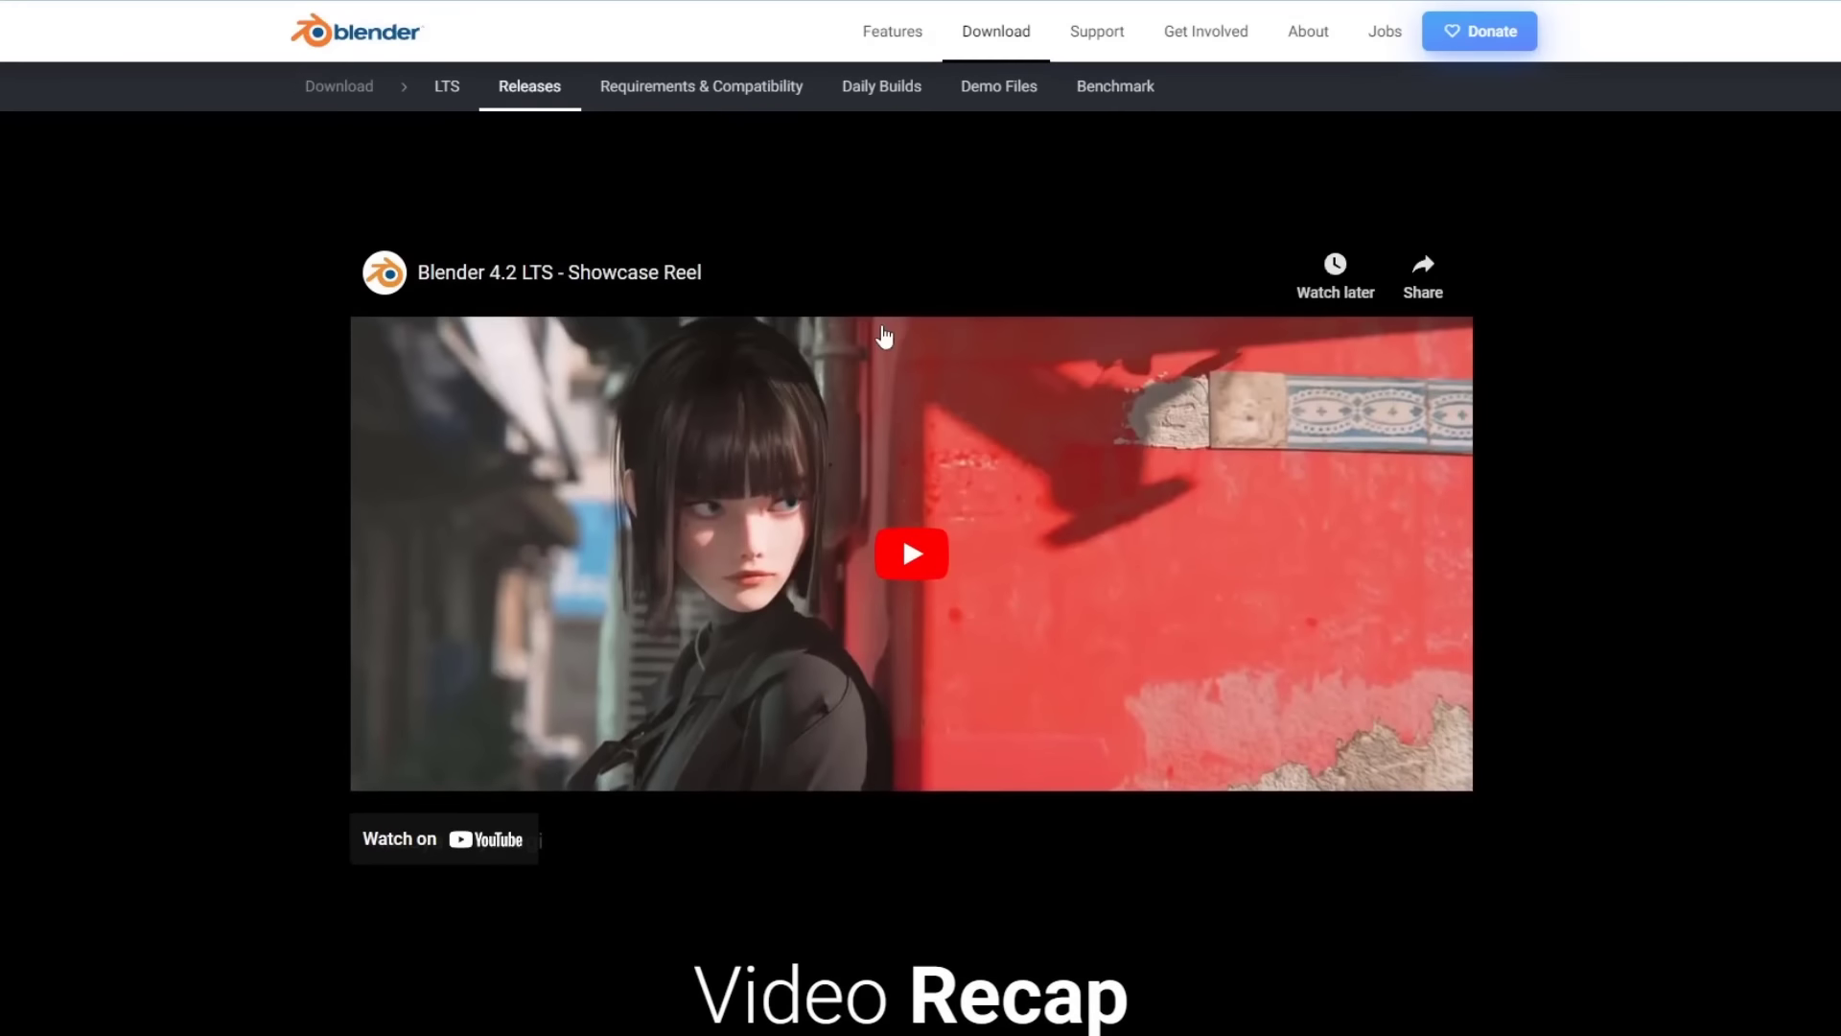
{"action": "scroll", "coordinate": [778, 467], "scroll_direction": "down", "scroll_amount": 15}
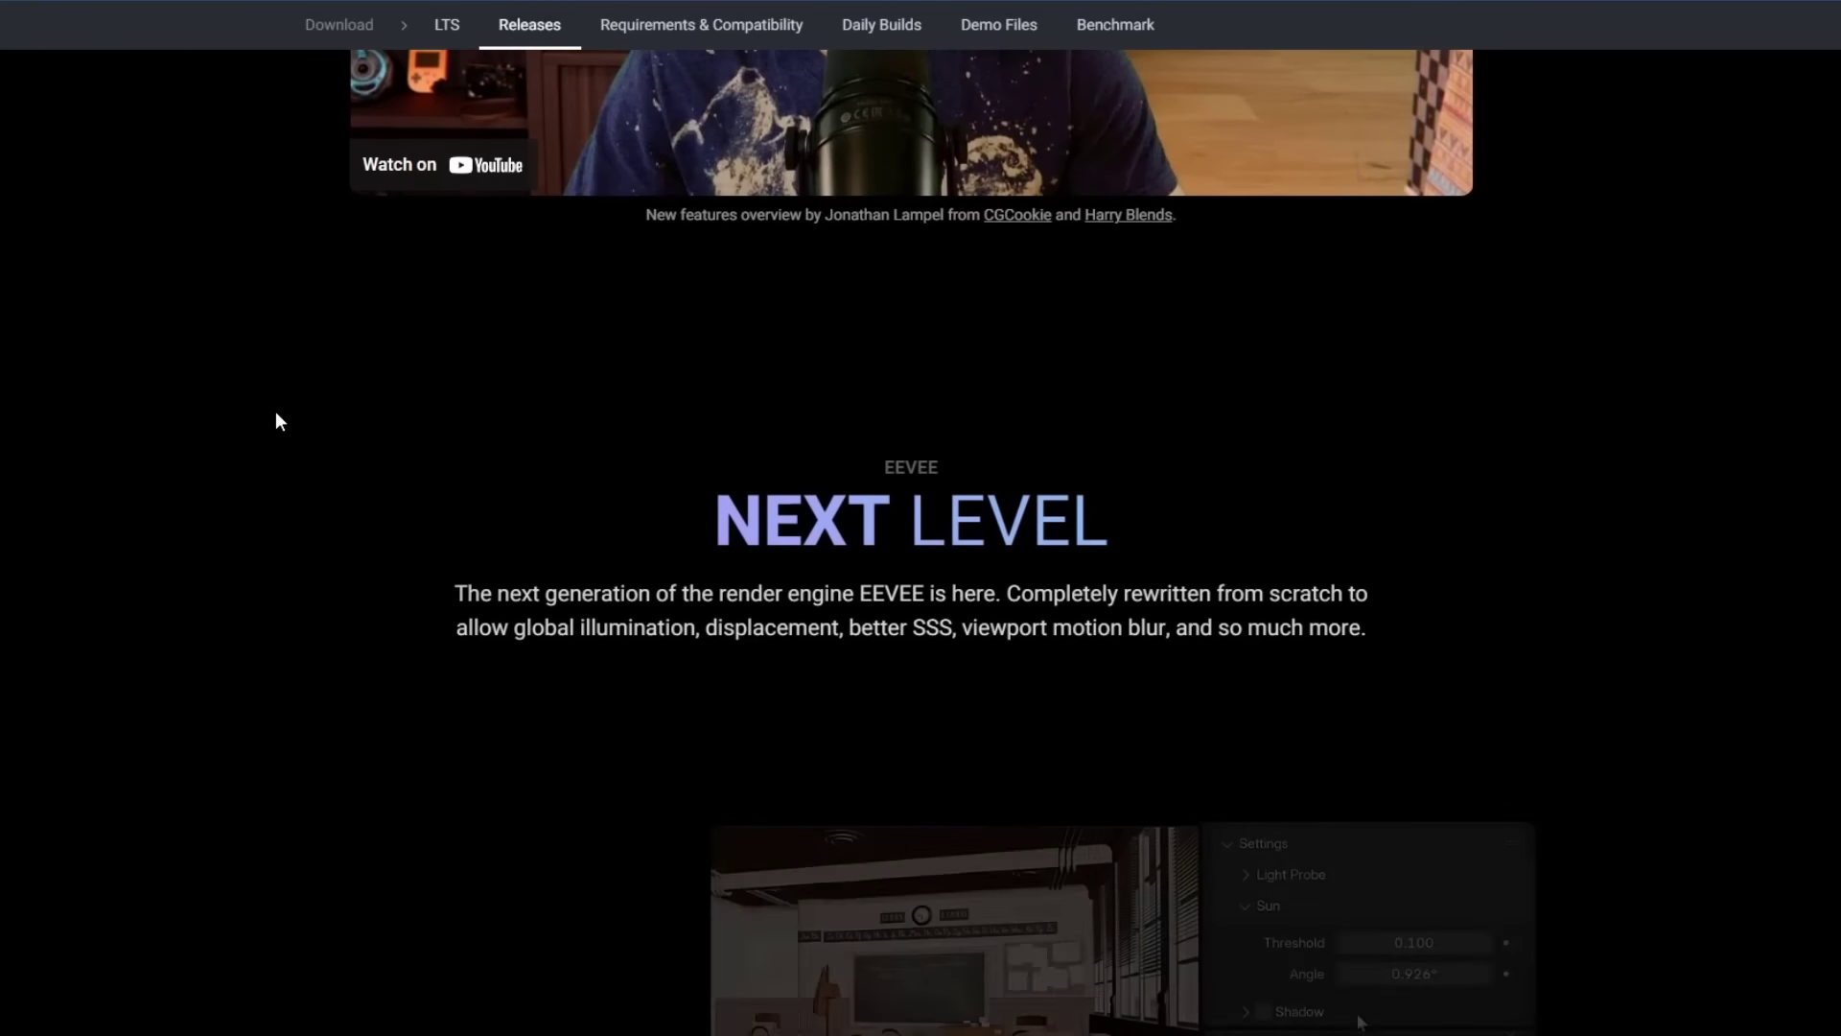
{"action": "scroll", "coordinate": [280, 415], "scroll_direction": "down", "scroll_amount": 2}
{"action": "scroll", "coordinate": [289, 394], "scroll_direction": "up", "scroll_amount": 1}
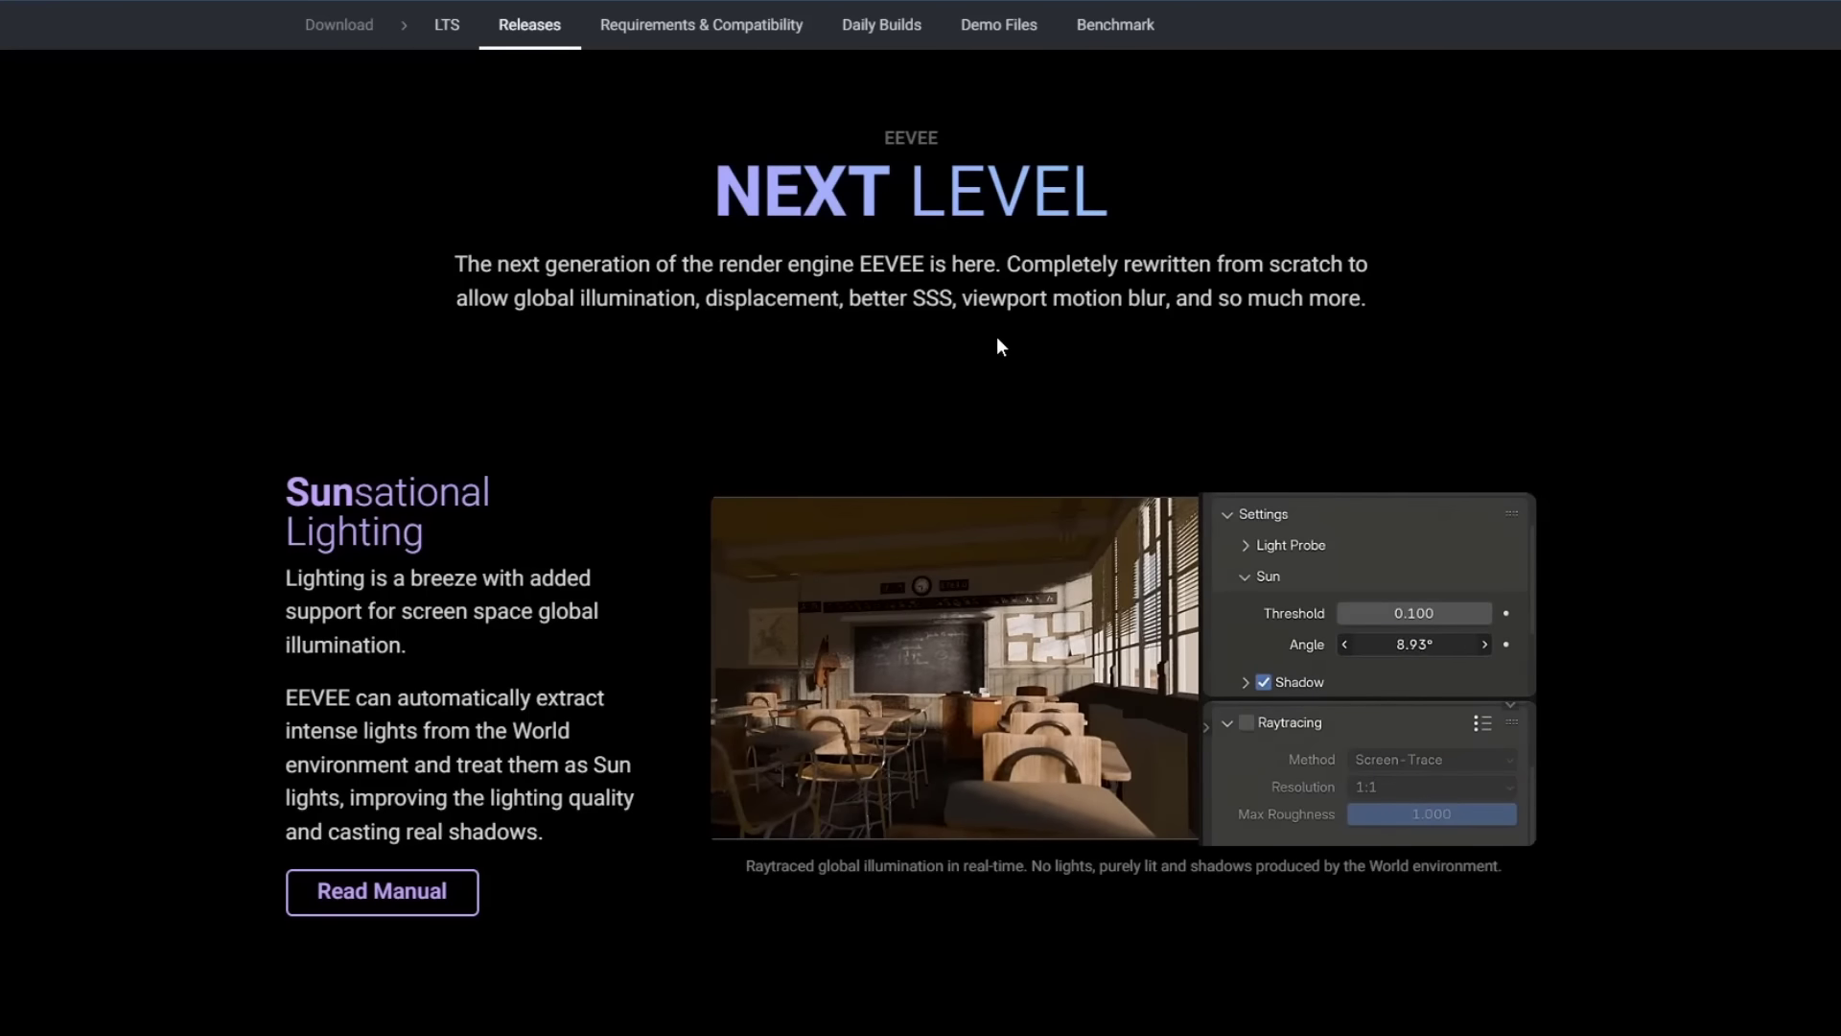
{"action": "scroll", "coordinate": [1005, 638], "scroll_direction": "down", "scroll_amount": 1}
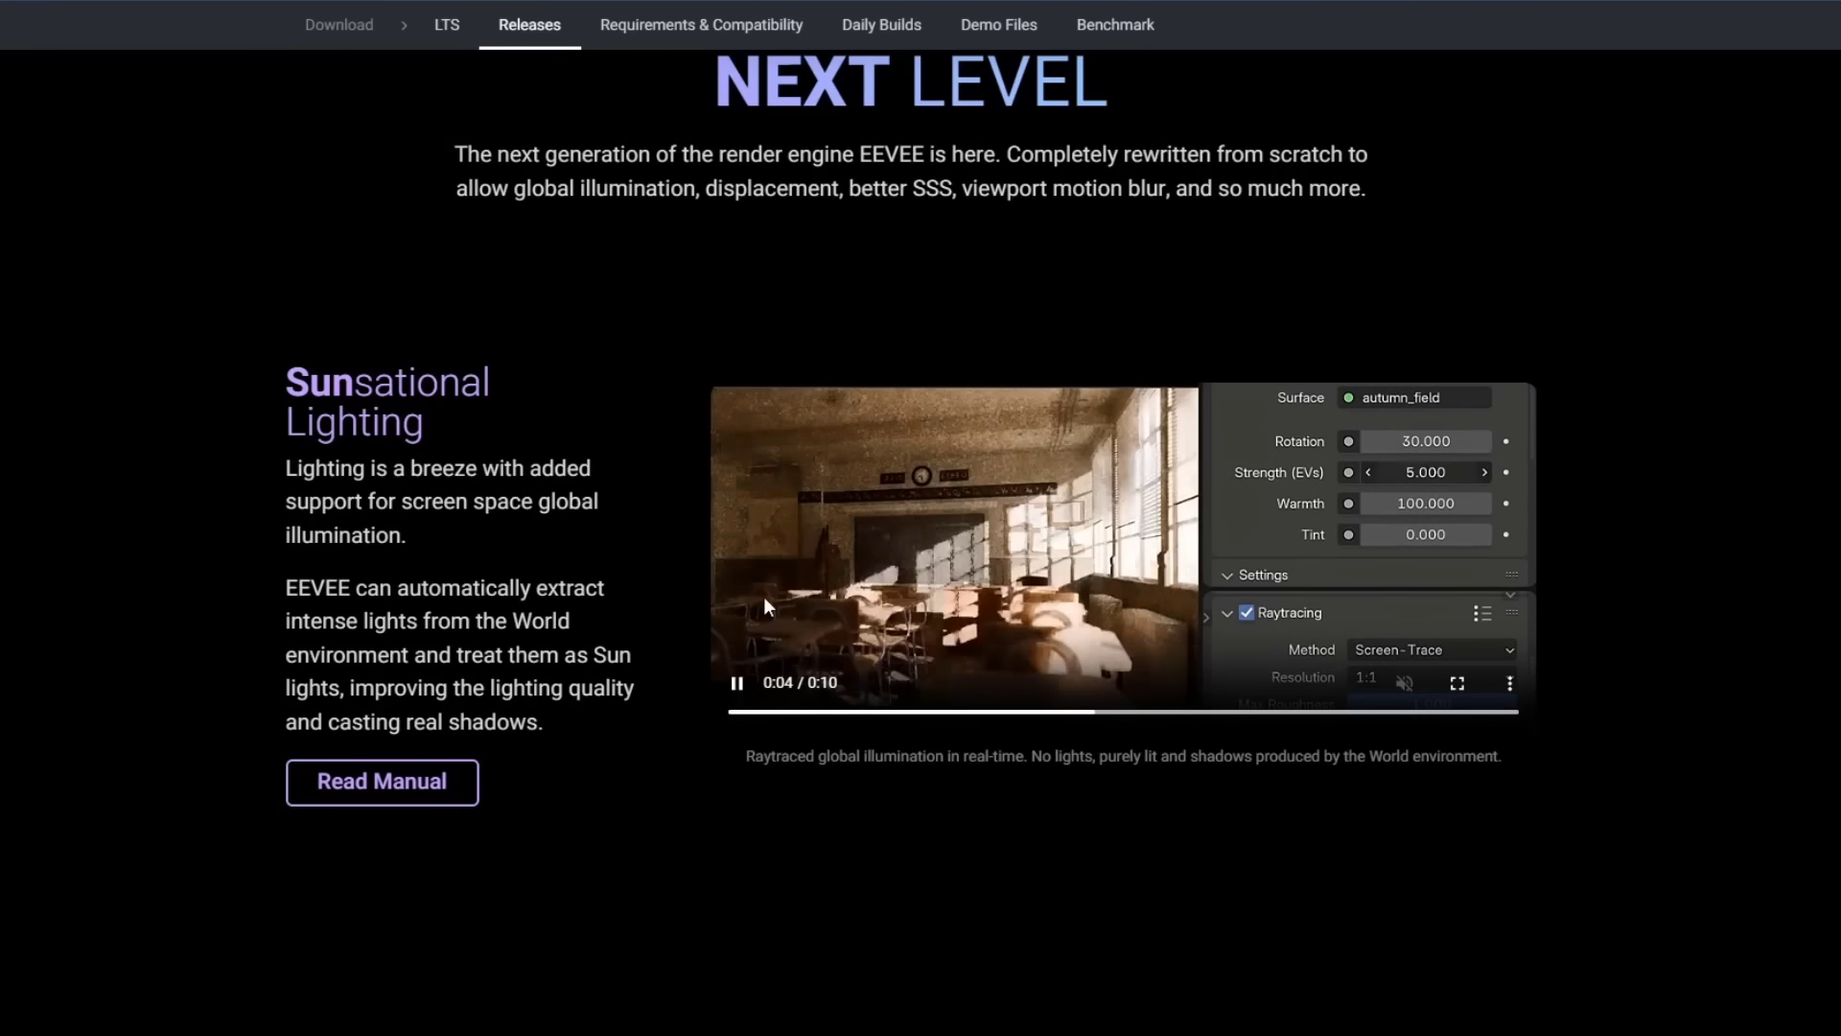
{"action": "left_click_drag", "start_coordinate": [284, 587], "coordinate": [616, 646]}
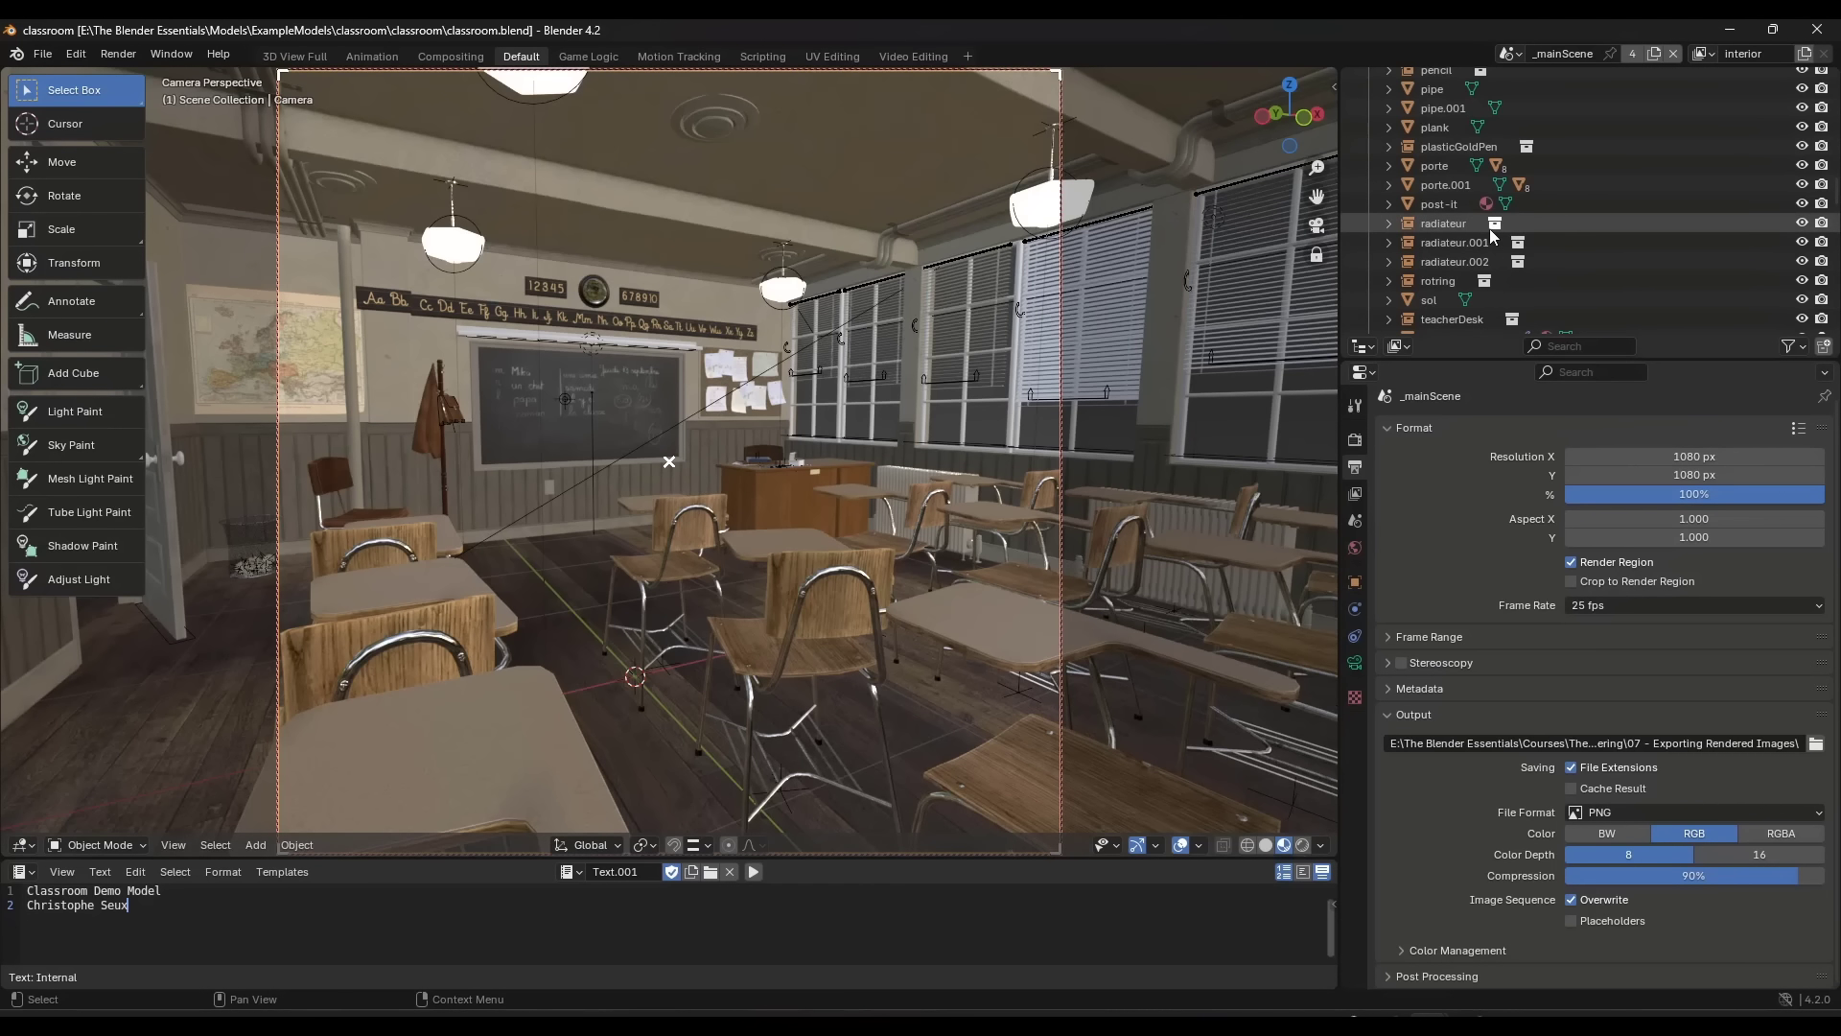
In Blender, collapse the classroom scene's expanded collections in the outliner and switch the viewport to rendered shading.
{"action": "scroll", "coordinate": [1645, 254], "scroll_direction": "up", "scroll_amount": 15}
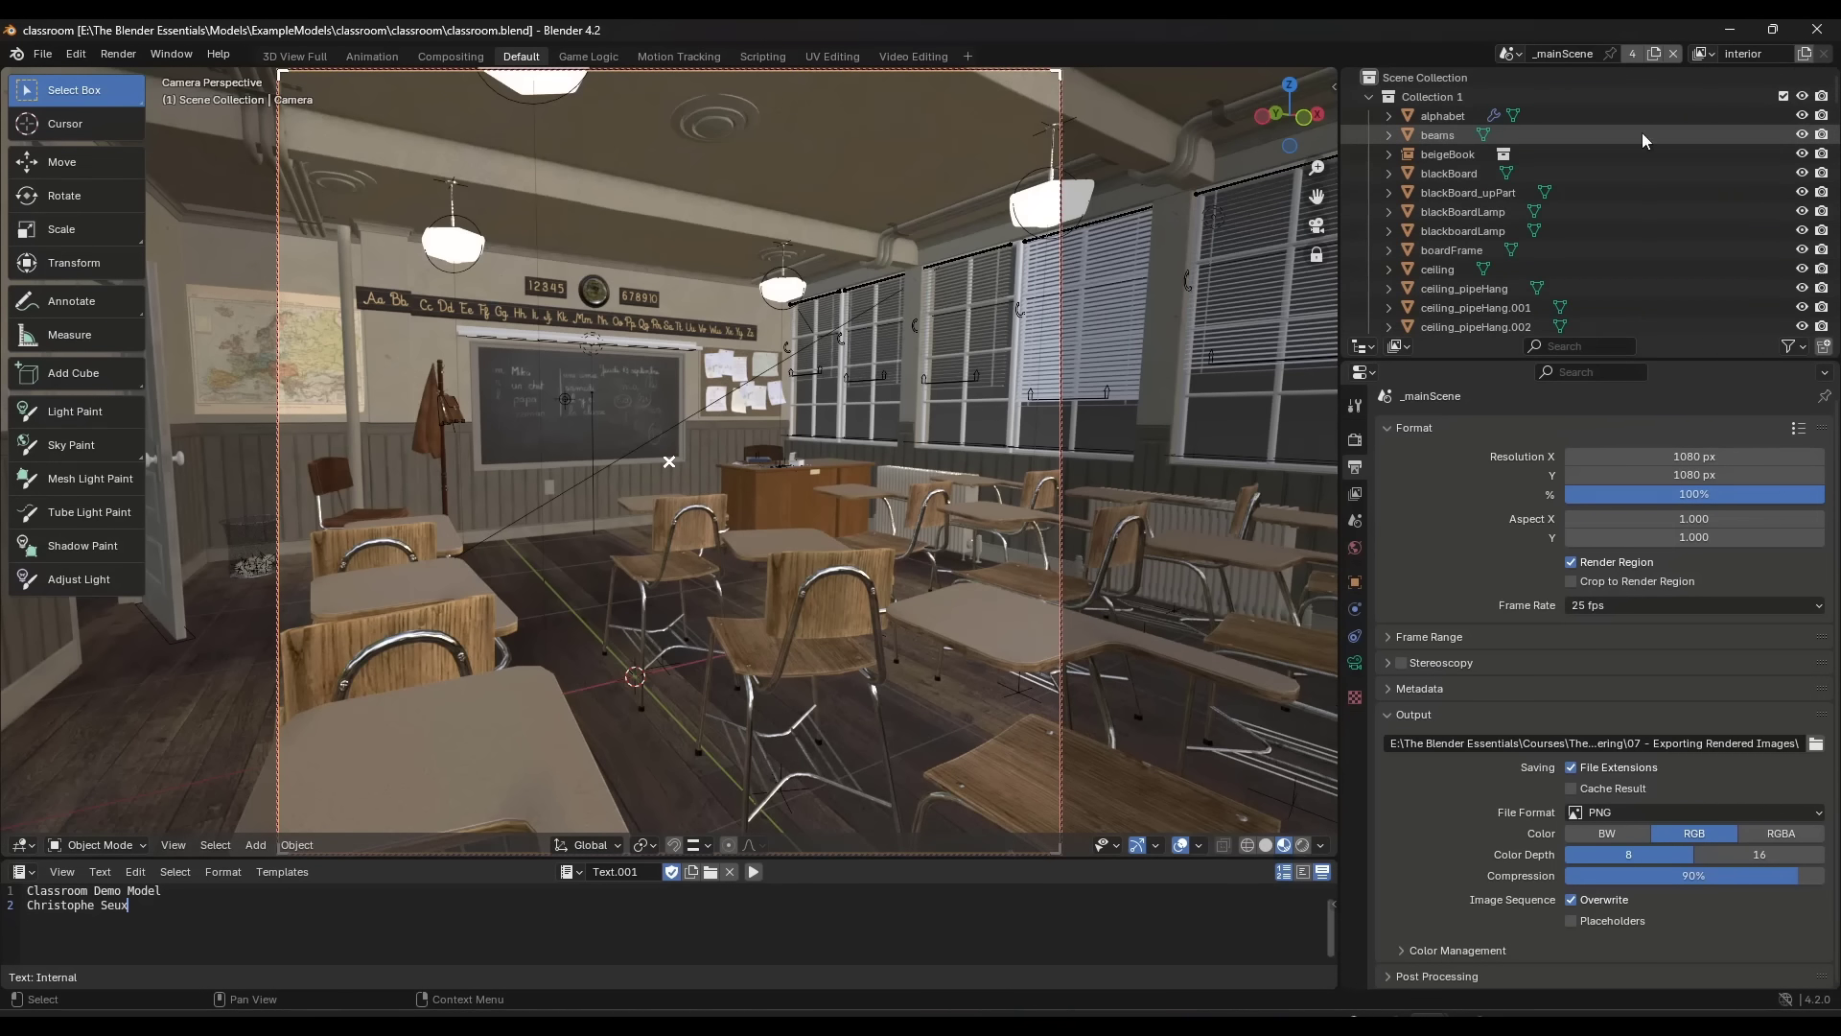
{"action": "left_click", "coordinate": [1369, 96]}
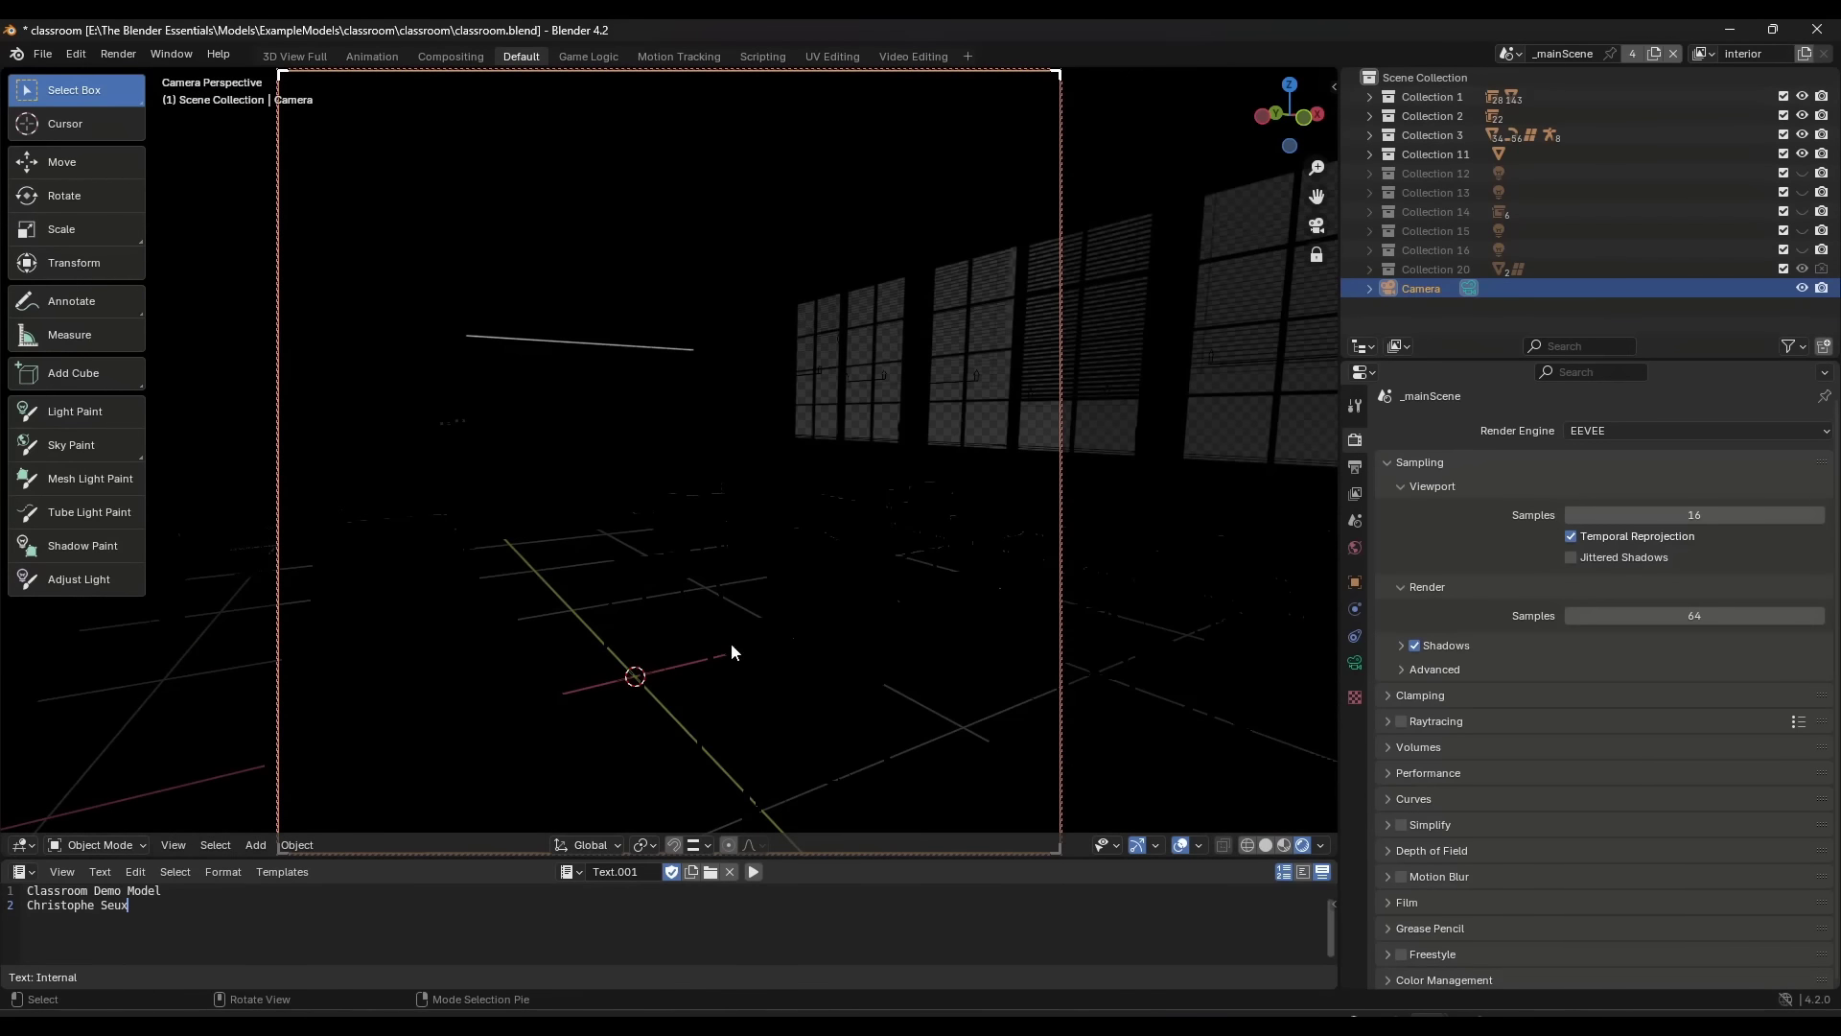
Turn the text editor area below the viewport into an Asset Browser and enlarge it.
{"action": "left_click", "coordinate": [39, 879]}
{"action": "left_click", "coordinate": [14, 872]}
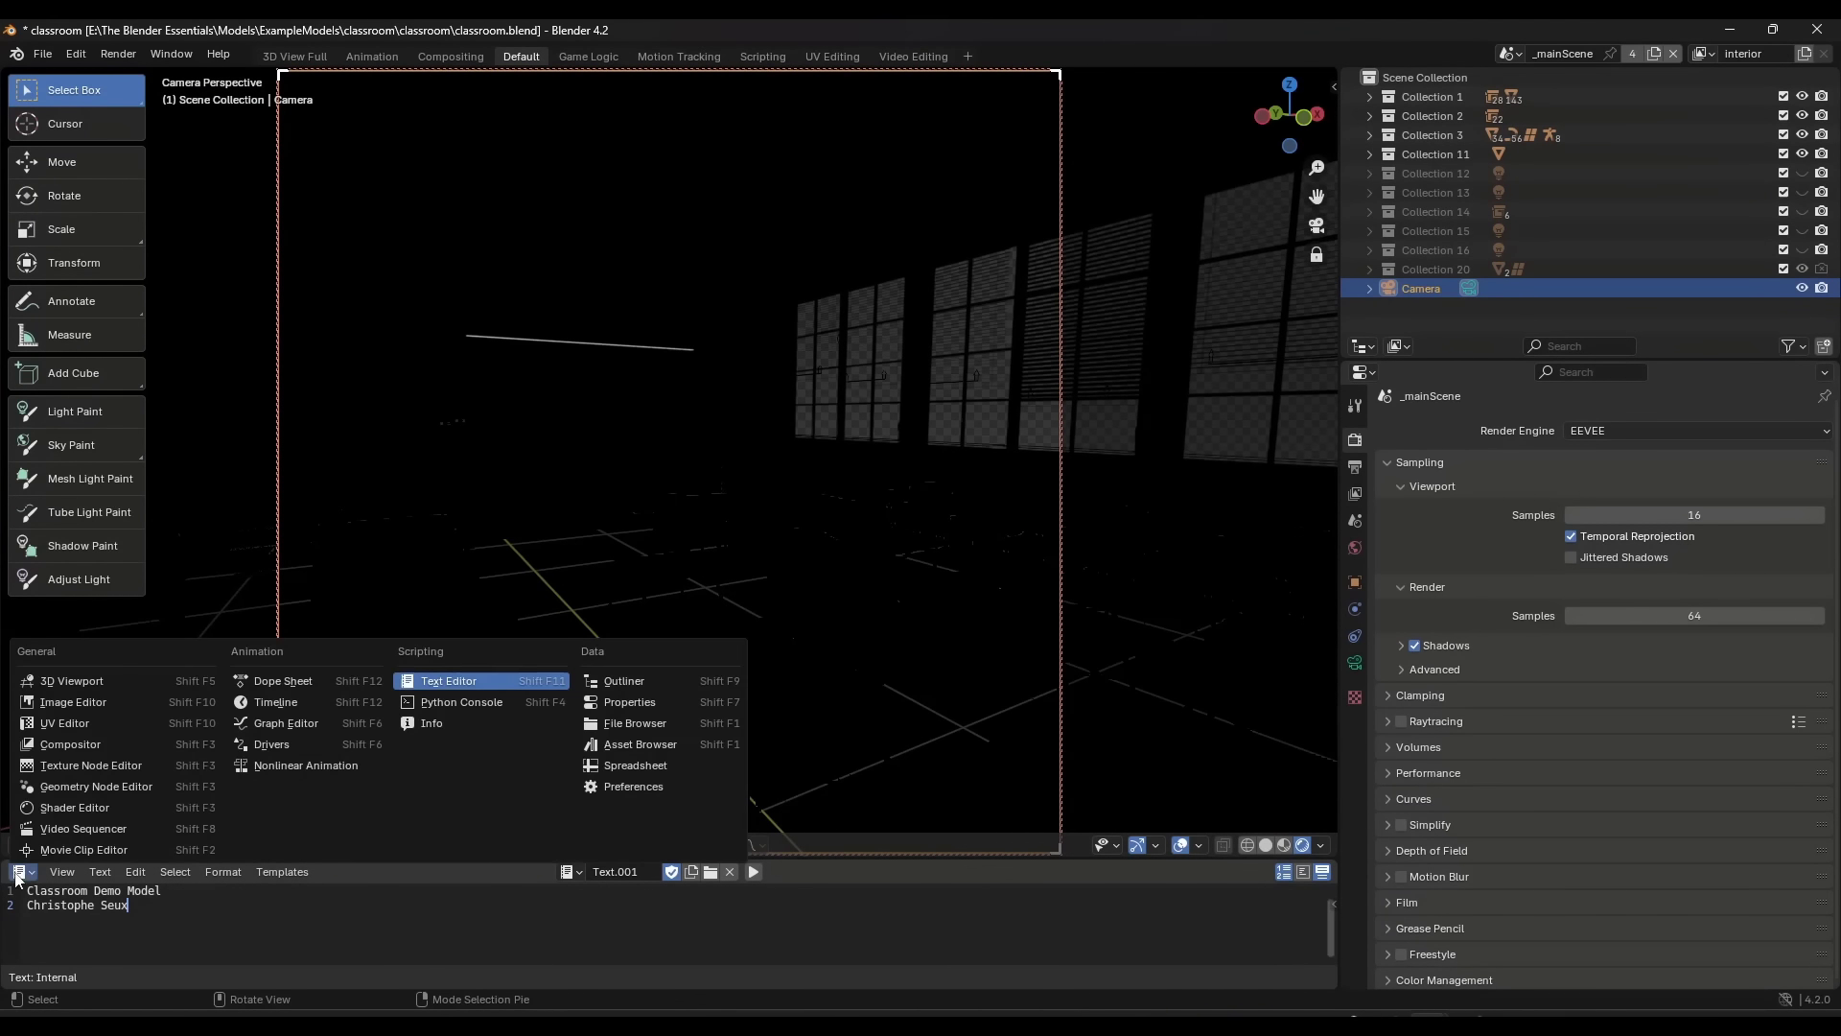
{"action": "left_click", "coordinate": [628, 747]}
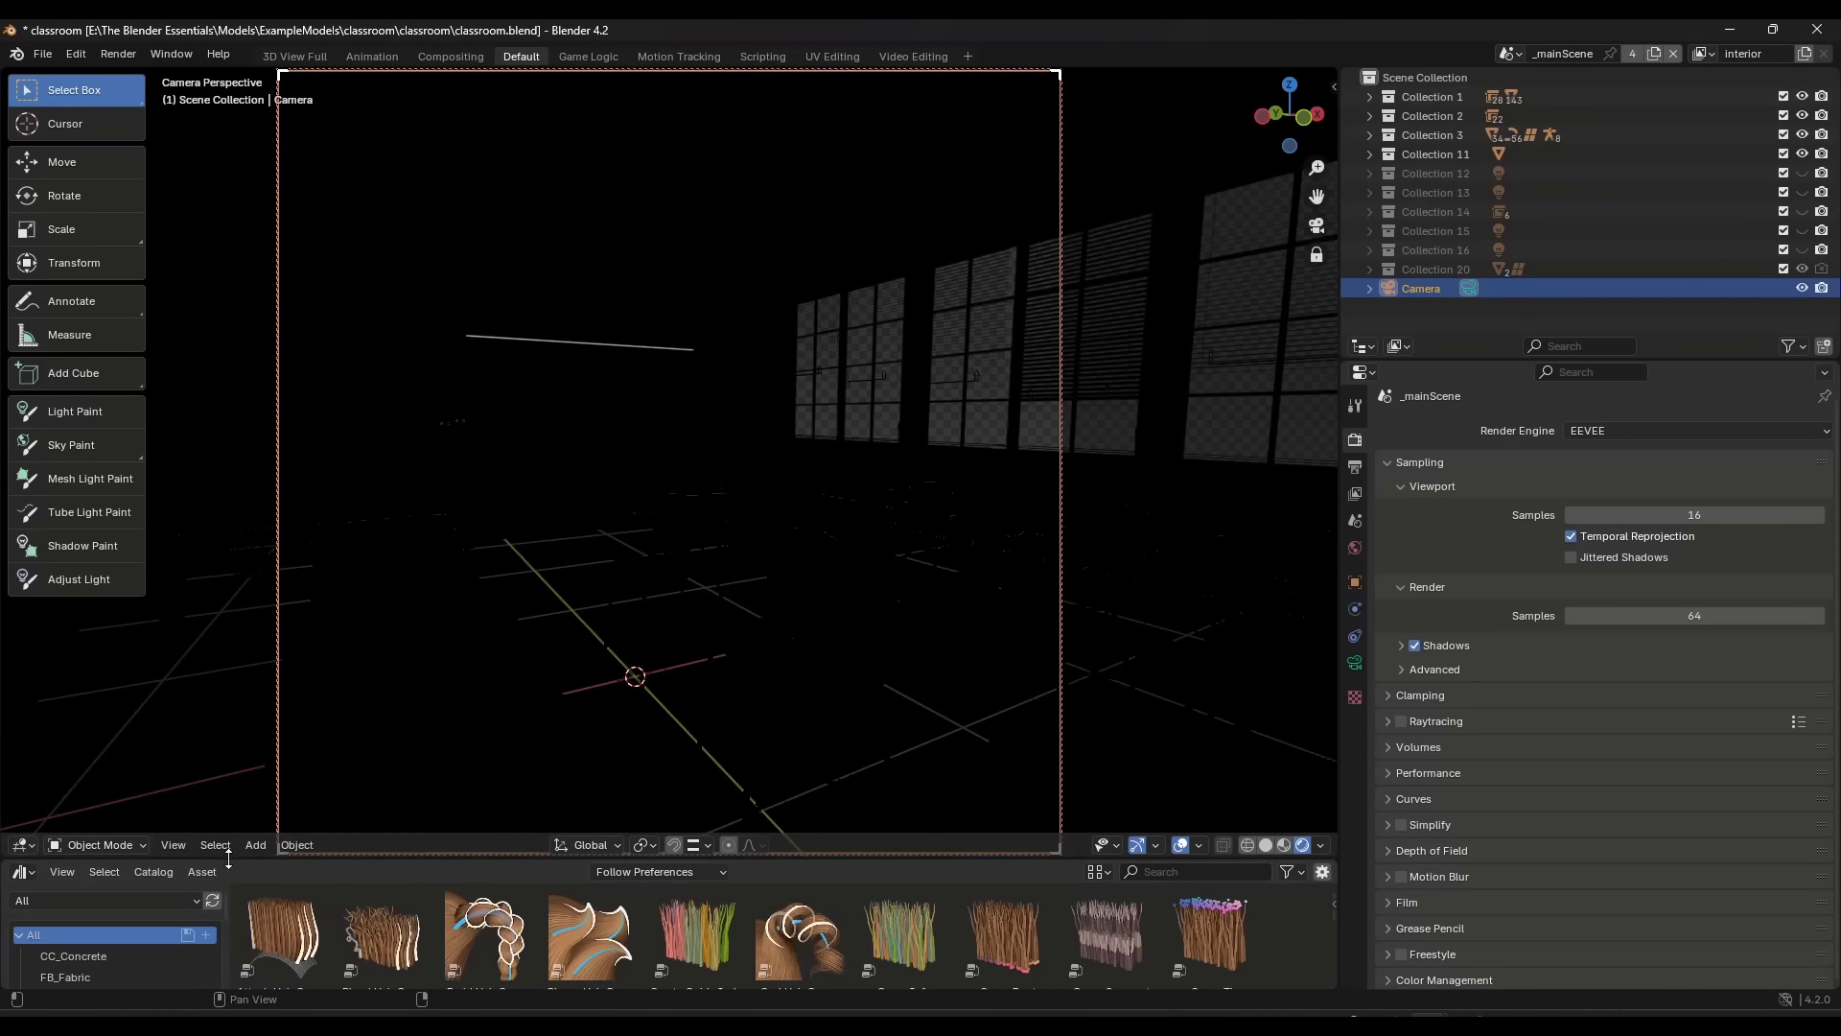
{"action": "left_click_drag", "start_coordinate": [229, 856], "coordinate": [228, 656]}
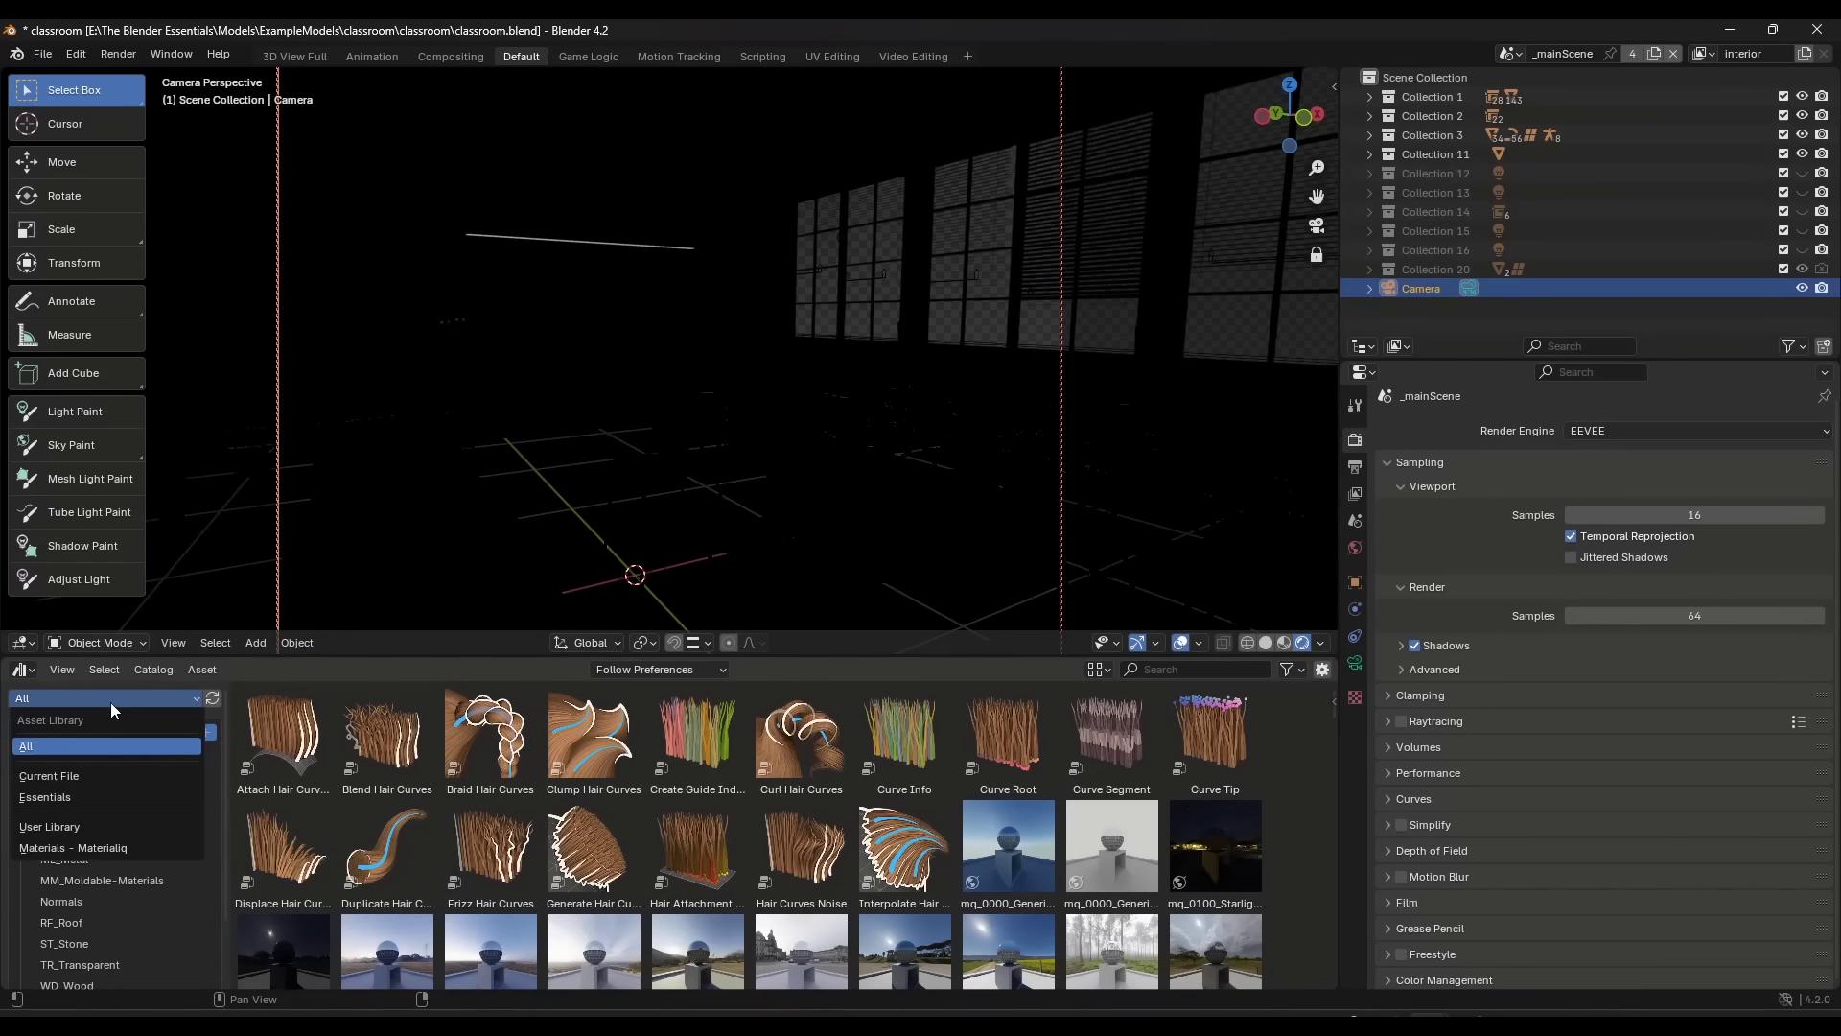
Light the classroom with the mq_0900_Azure_Sun HDRI from the asset library and enable EEVEE raytracing.
{"action": "scroll", "coordinate": [778, 823], "scroll_direction": "down", "scroll_amount": 2}
{"action": "scroll", "coordinate": [778, 827], "scroll_direction": "down", "scroll_amount": 2}
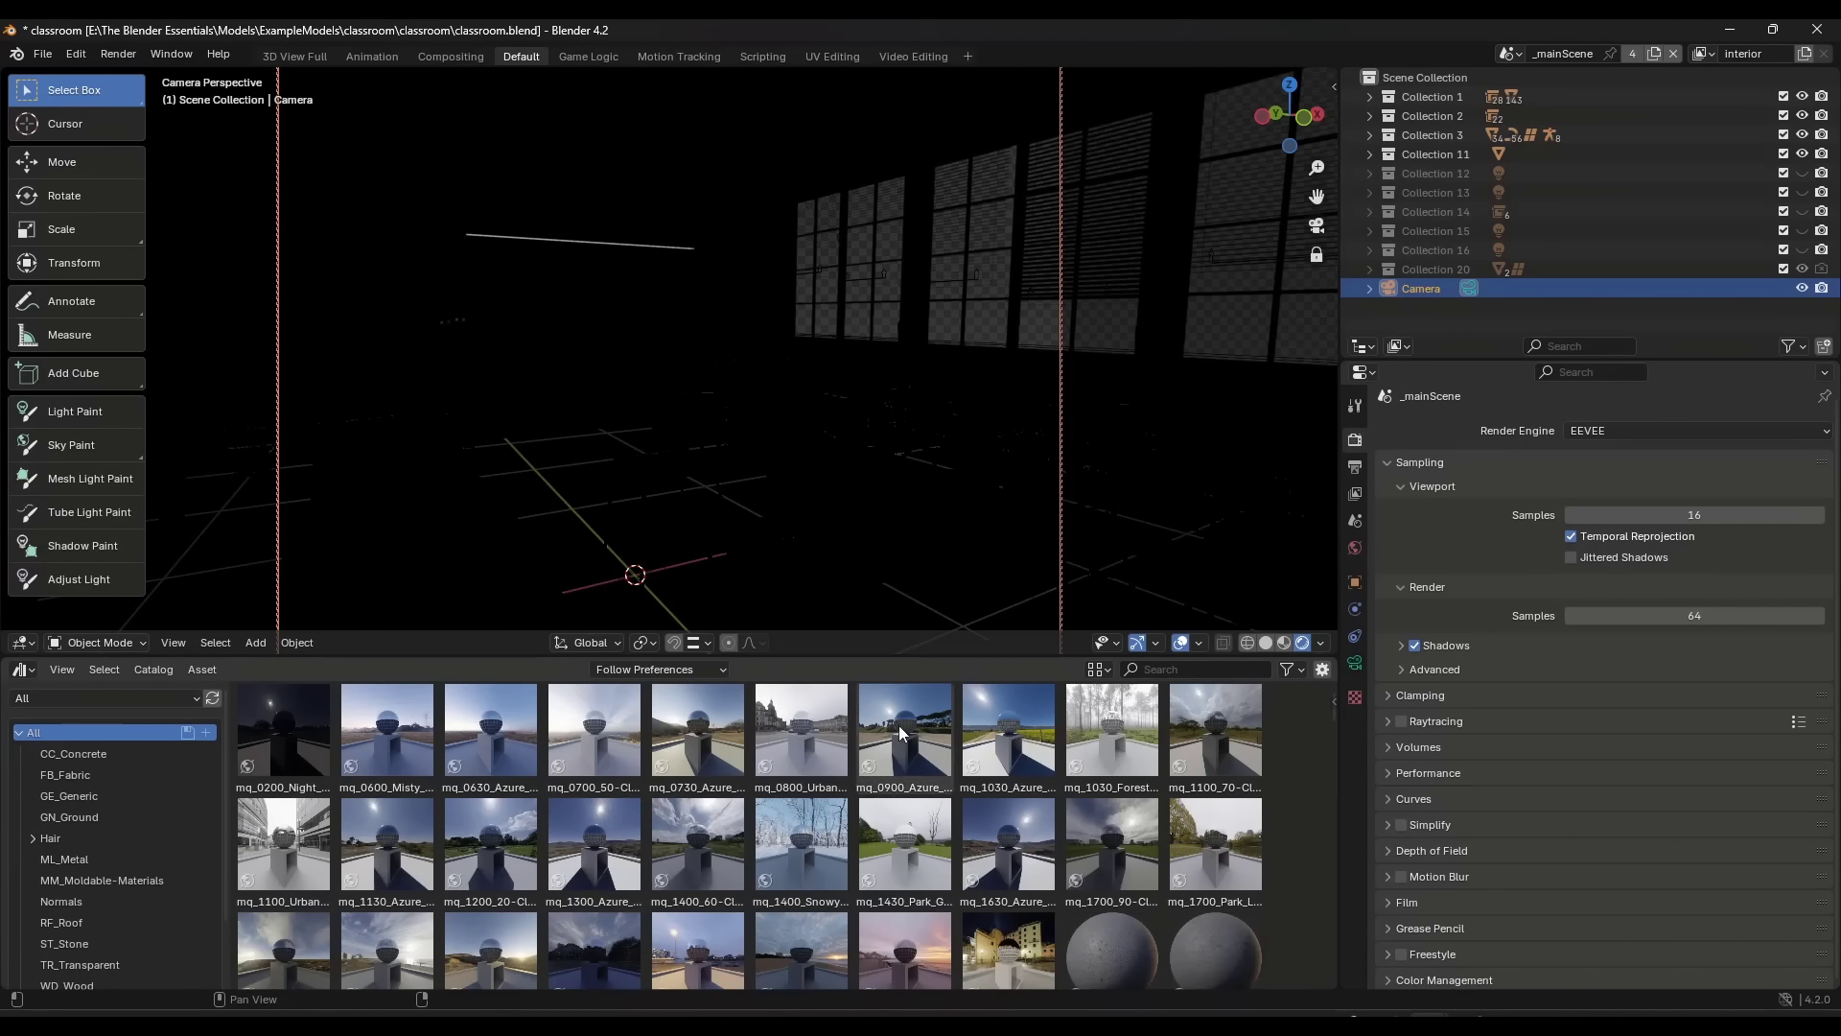
{"action": "left_click_drag", "start_coordinate": [899, 734], "coordinate": [1070, 340]}
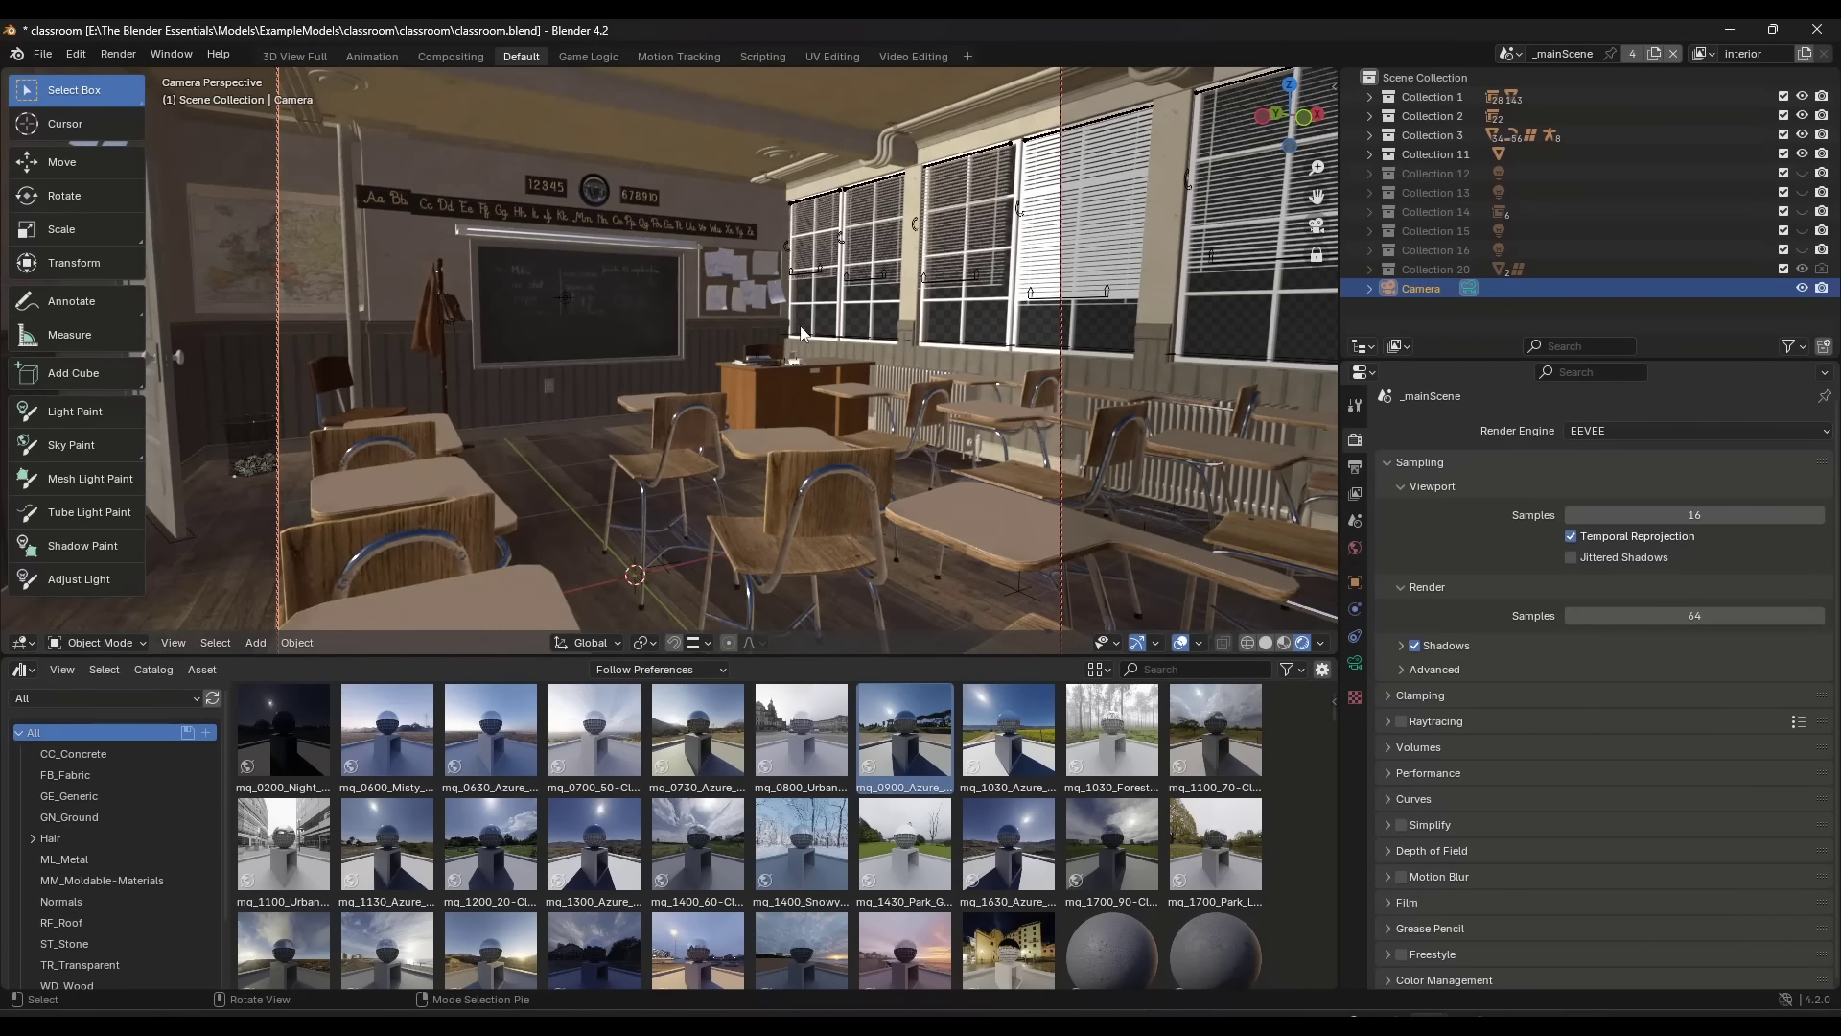
{"action": "middle_click_drag", "start_coordinate": [859, 321], "coordinate": [805, 326]}
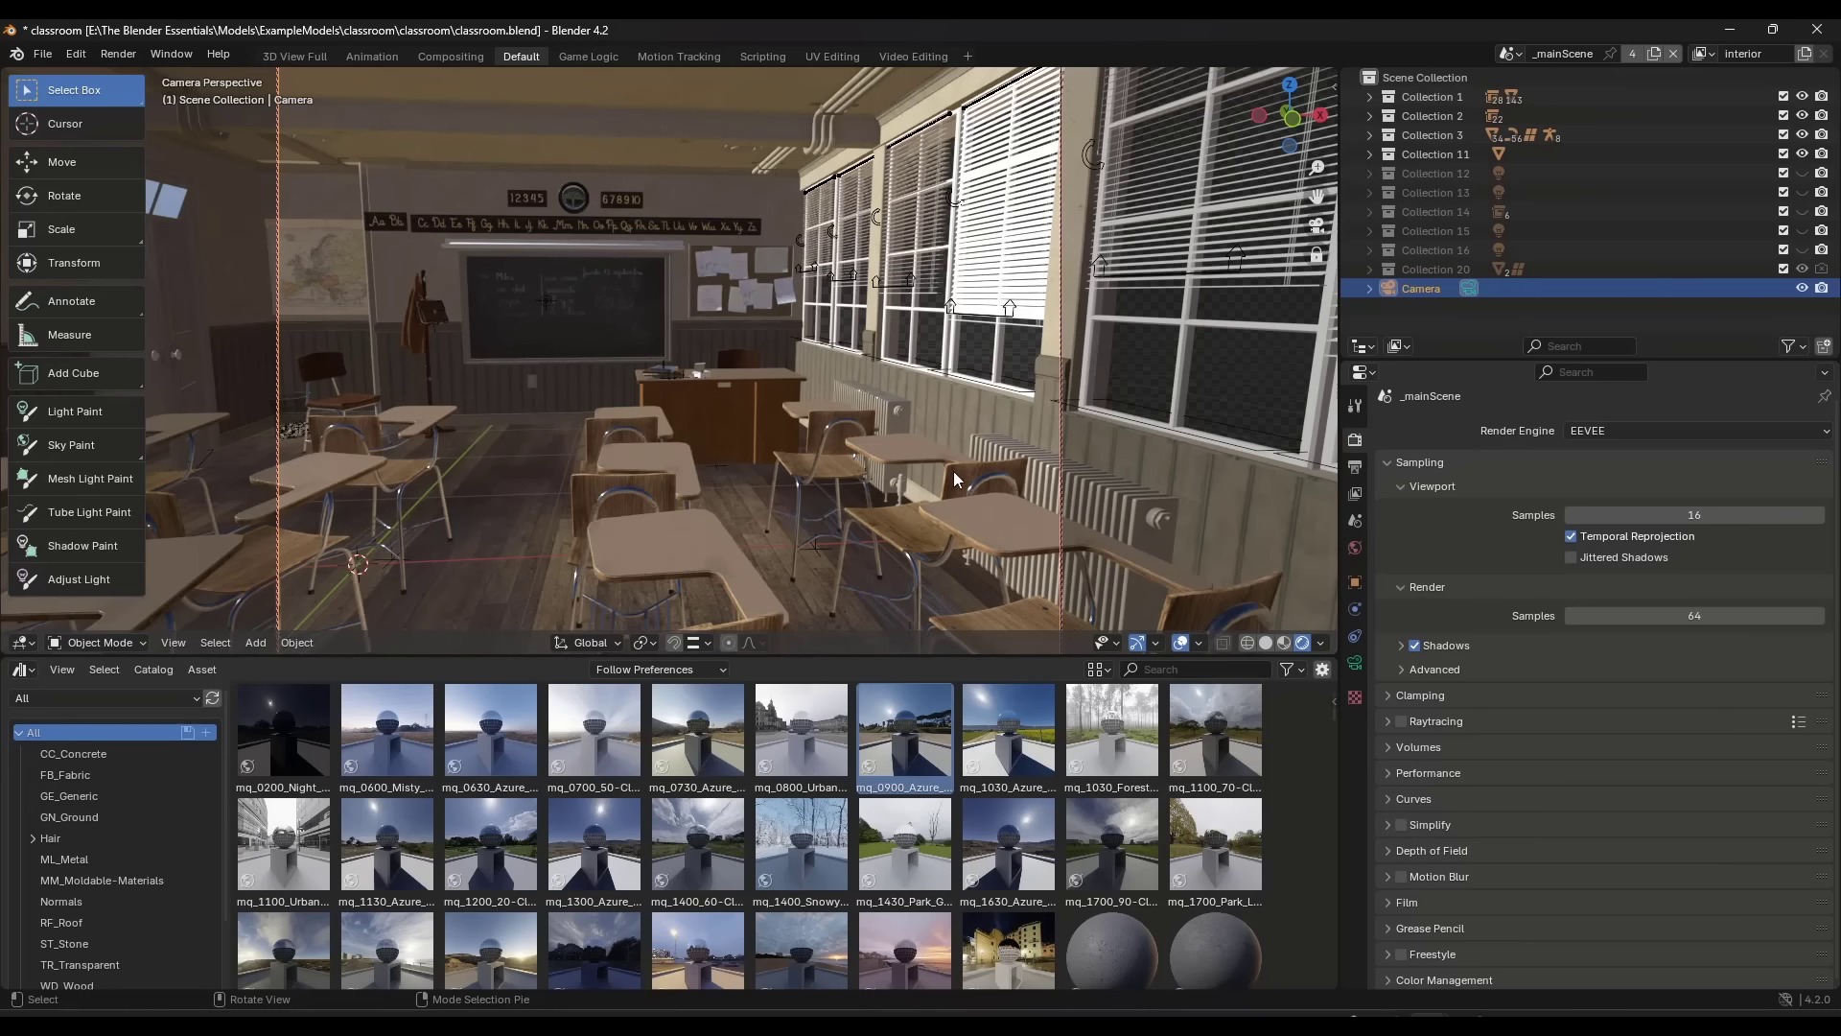
{"action": "left_click", "coordinate": [1400, 722]}
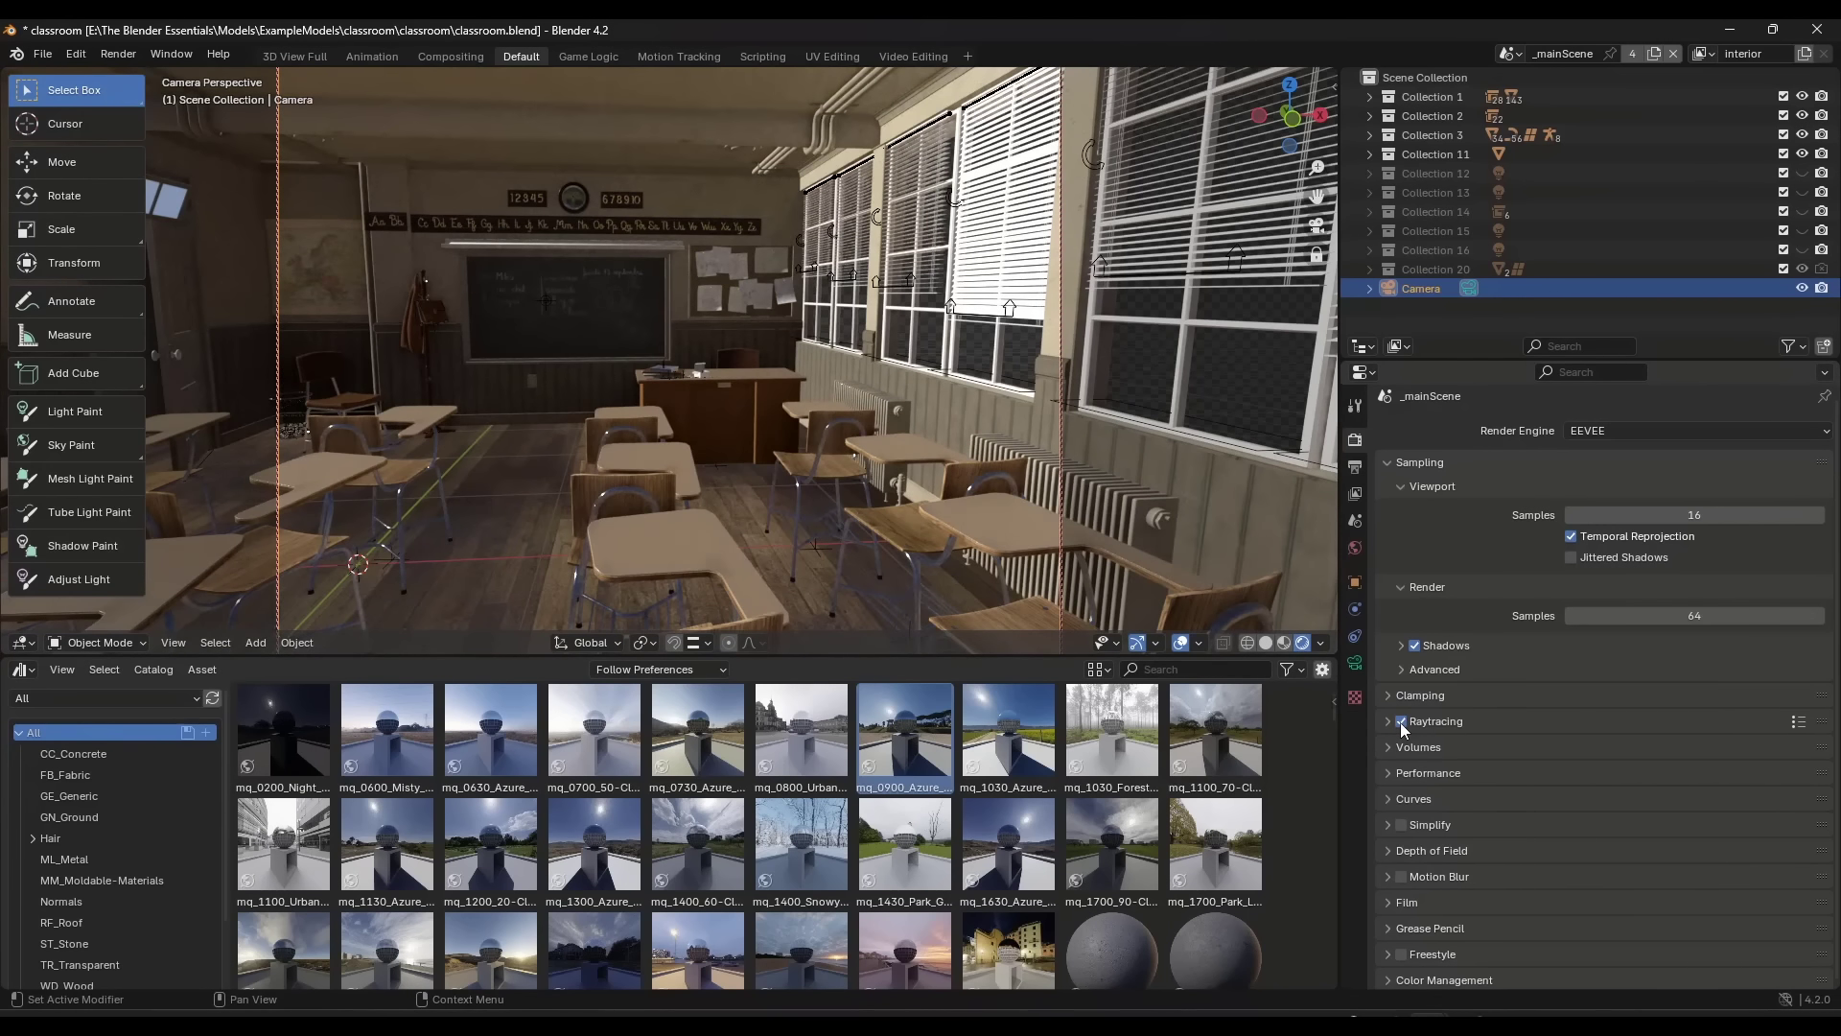
Enable Shadow for the world's sun and set the HDRI mapping's Z rotation to 339°.
{"action": "left_click", "coordinate": [1355, 548]}
{"action": "scroll", "coordinate": [1496, 537], "scroll_direction": "down", "scroll_amount": 4}
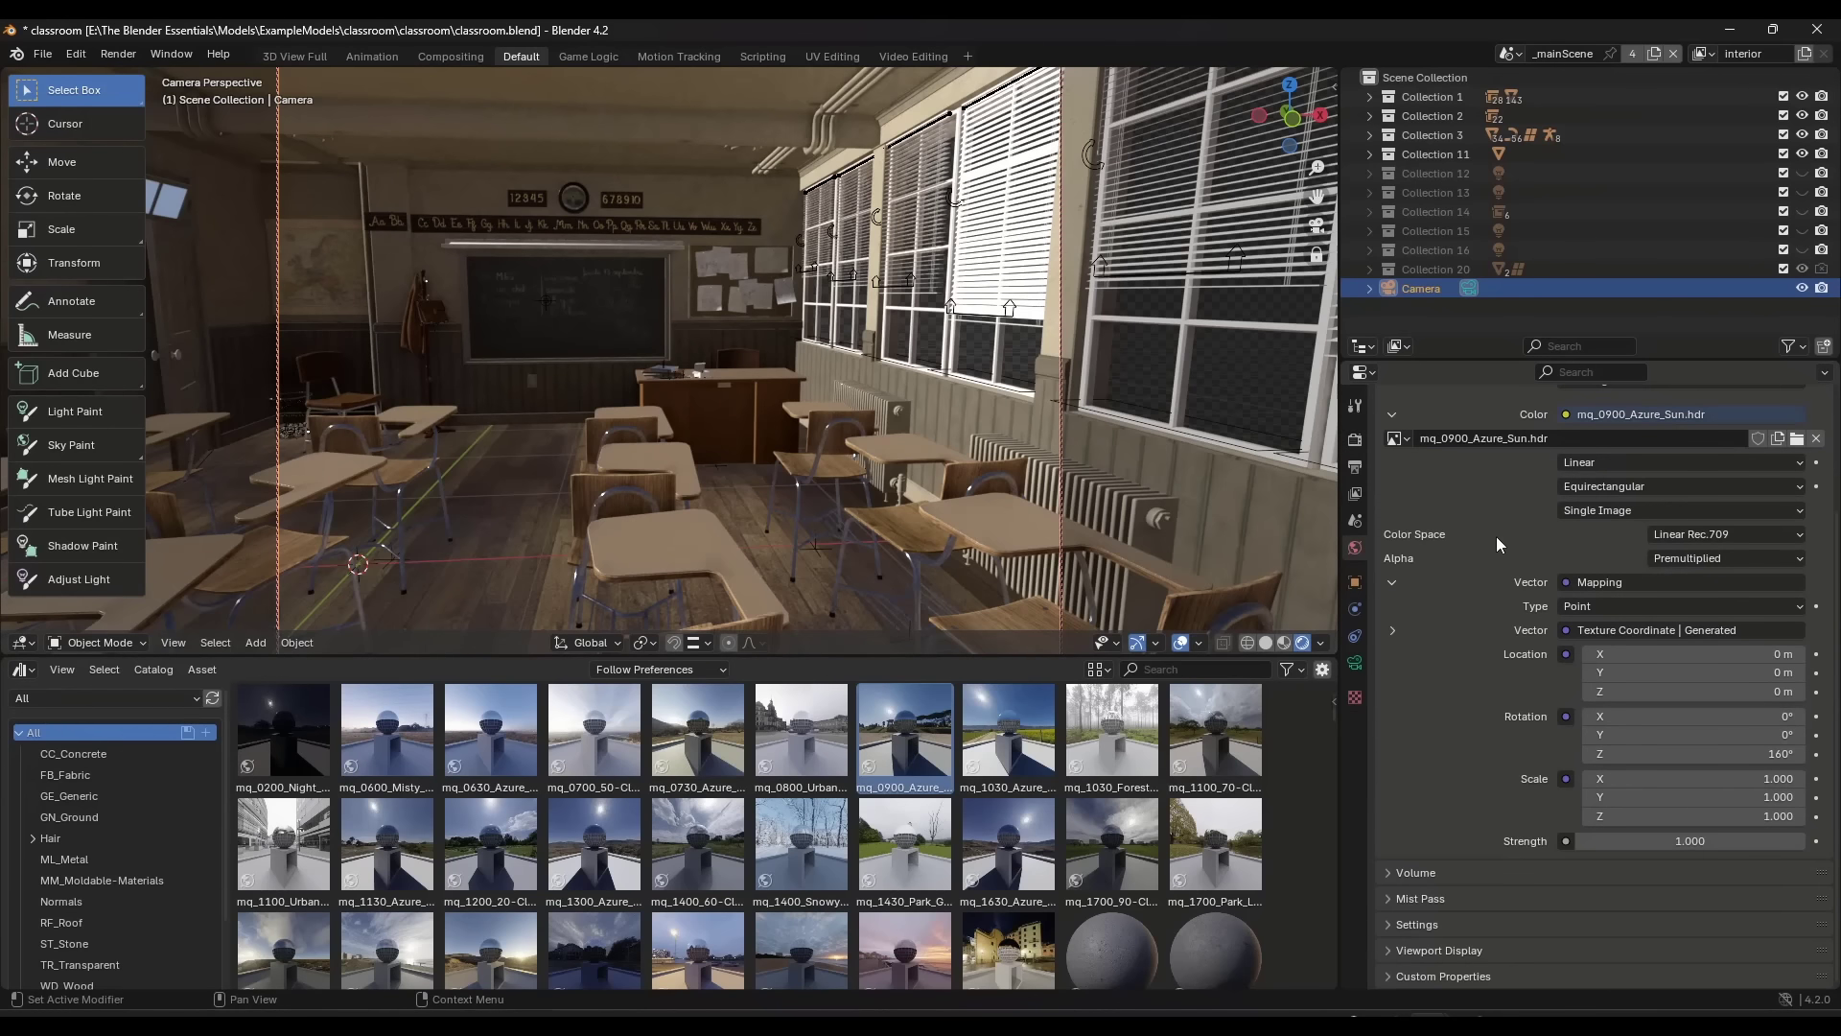
{"action": "left_click", "coordinate": [1417, 925]}
{"action": "scroll", "coordinate": [1428, 863], "scroll_direction": "down", "scroll_amount": 4}
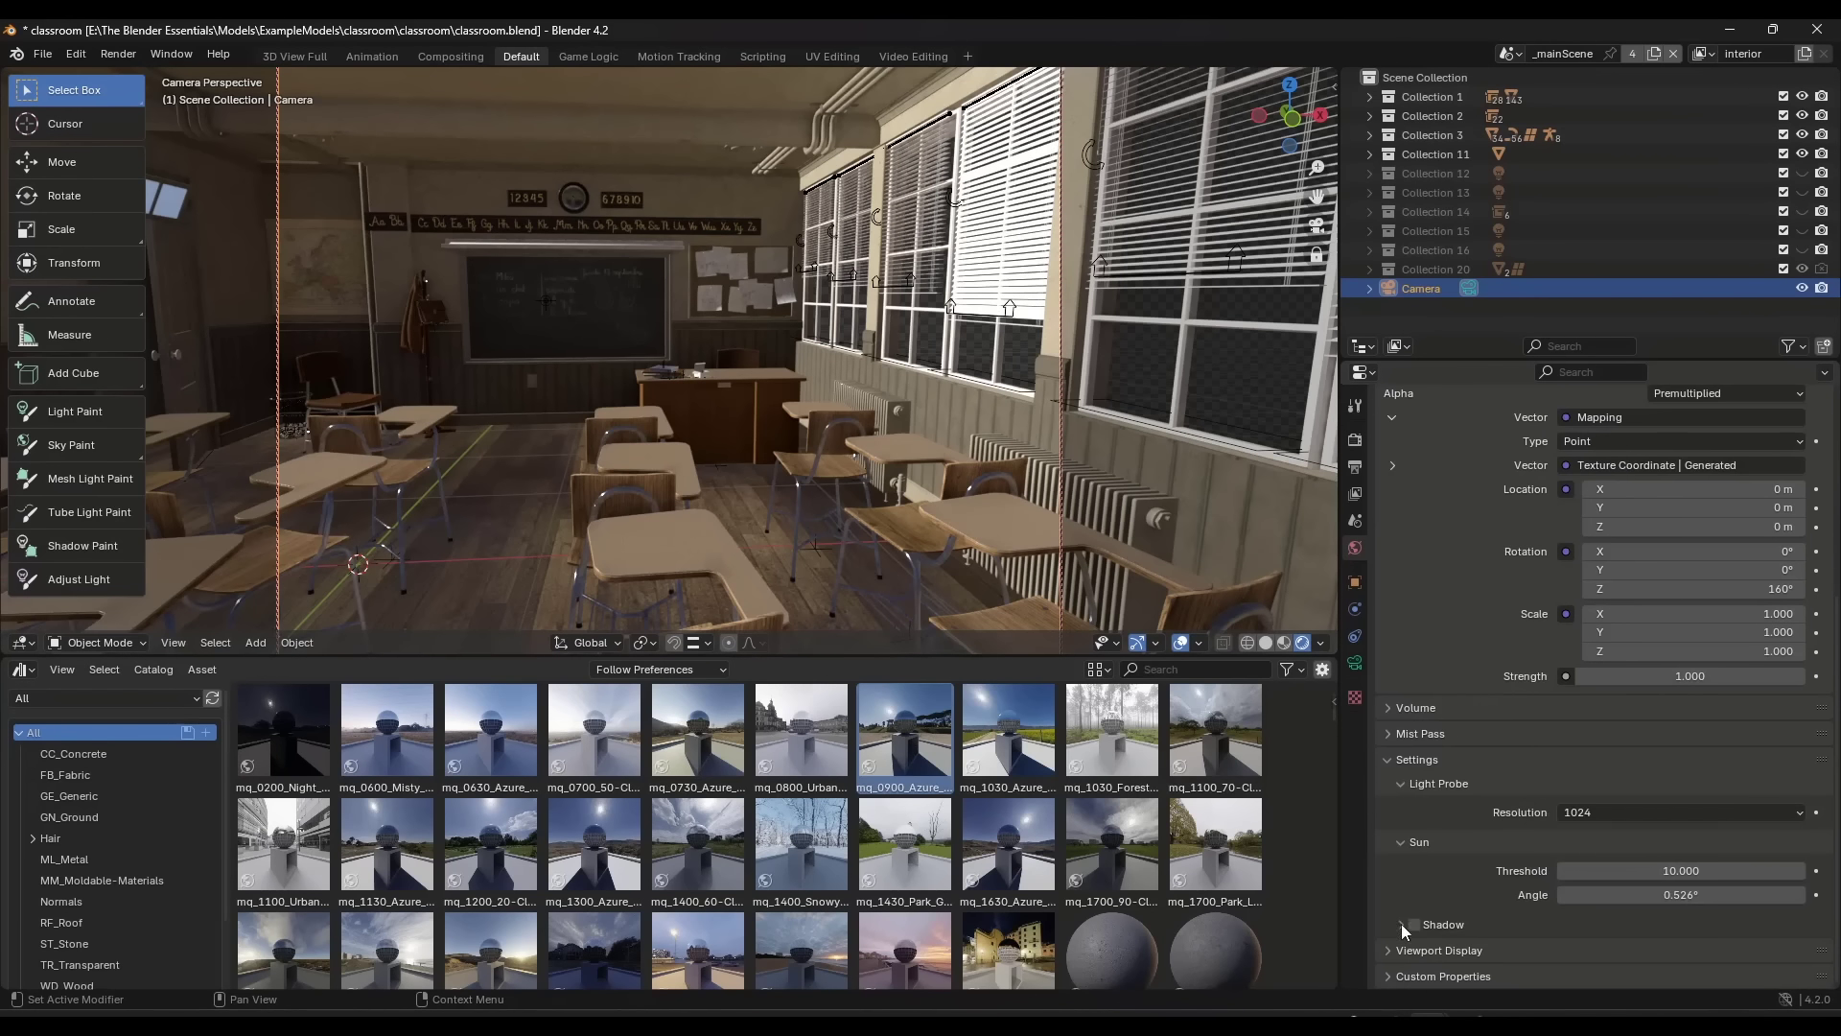
{"action": "left_click", "coordinate": [1412, 924]}
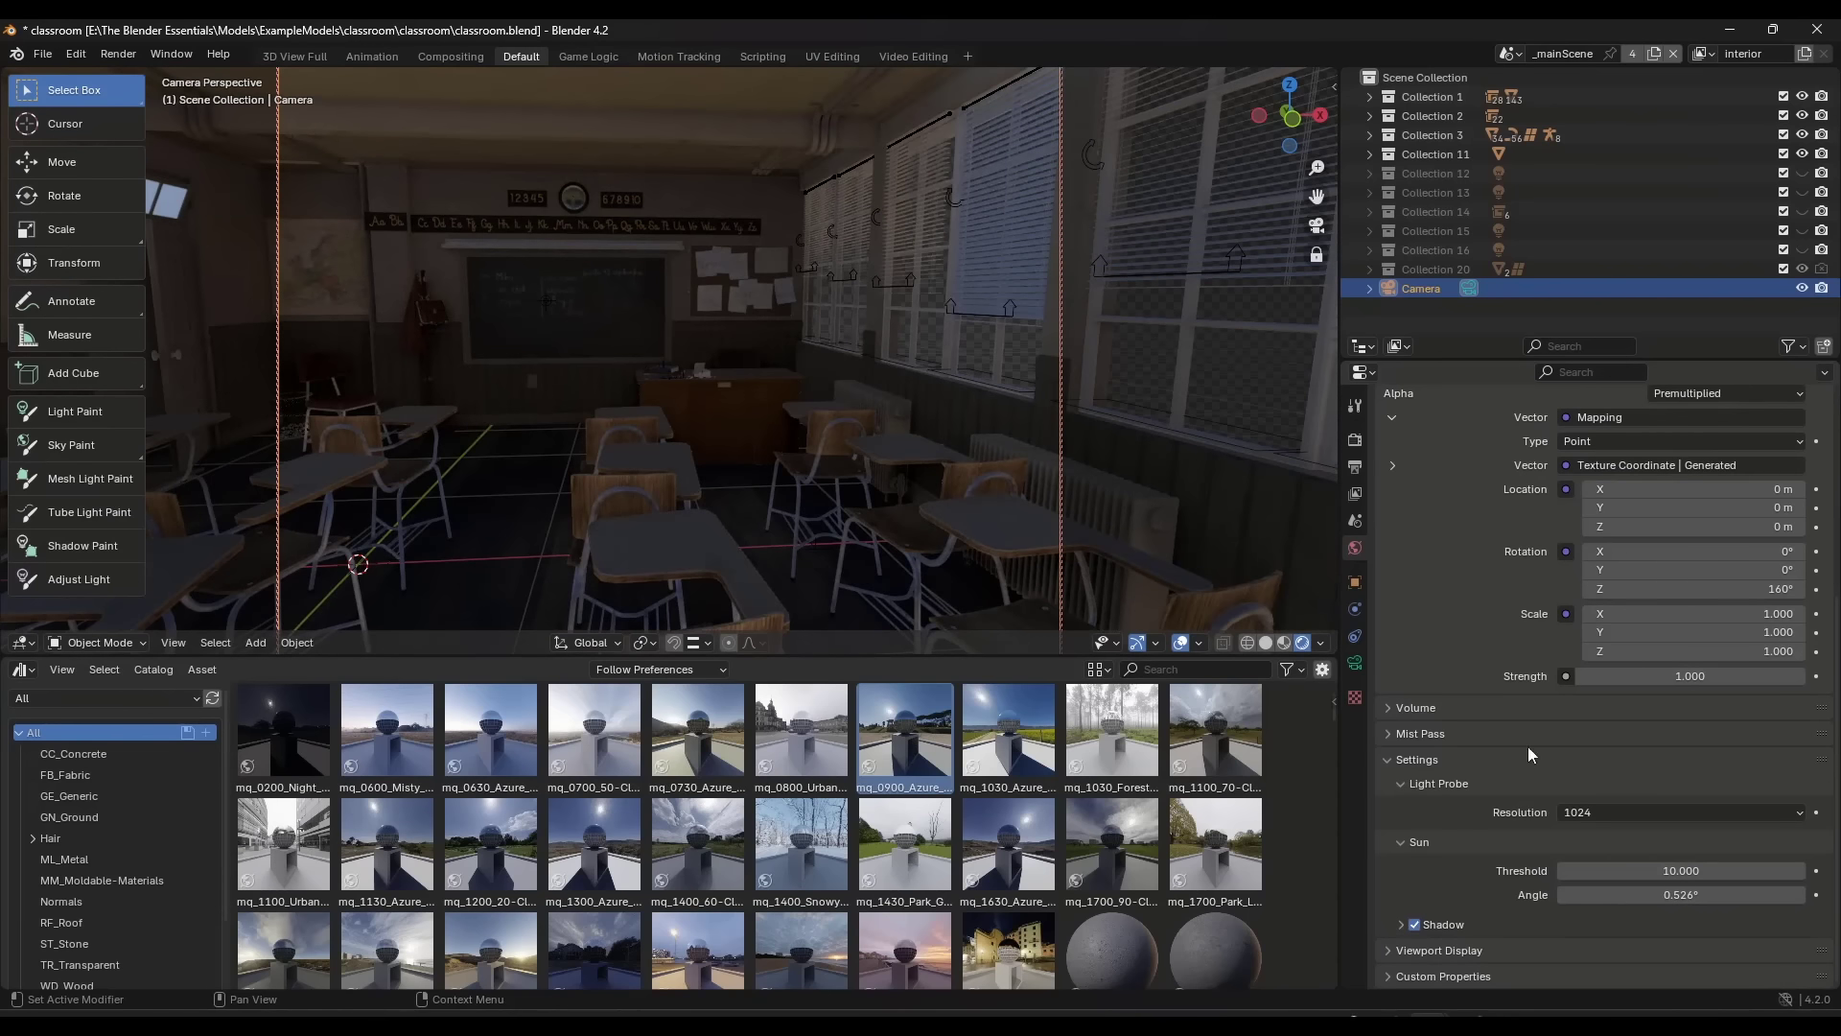
{"action": "left_click", "coordinate": [1401, 924]}
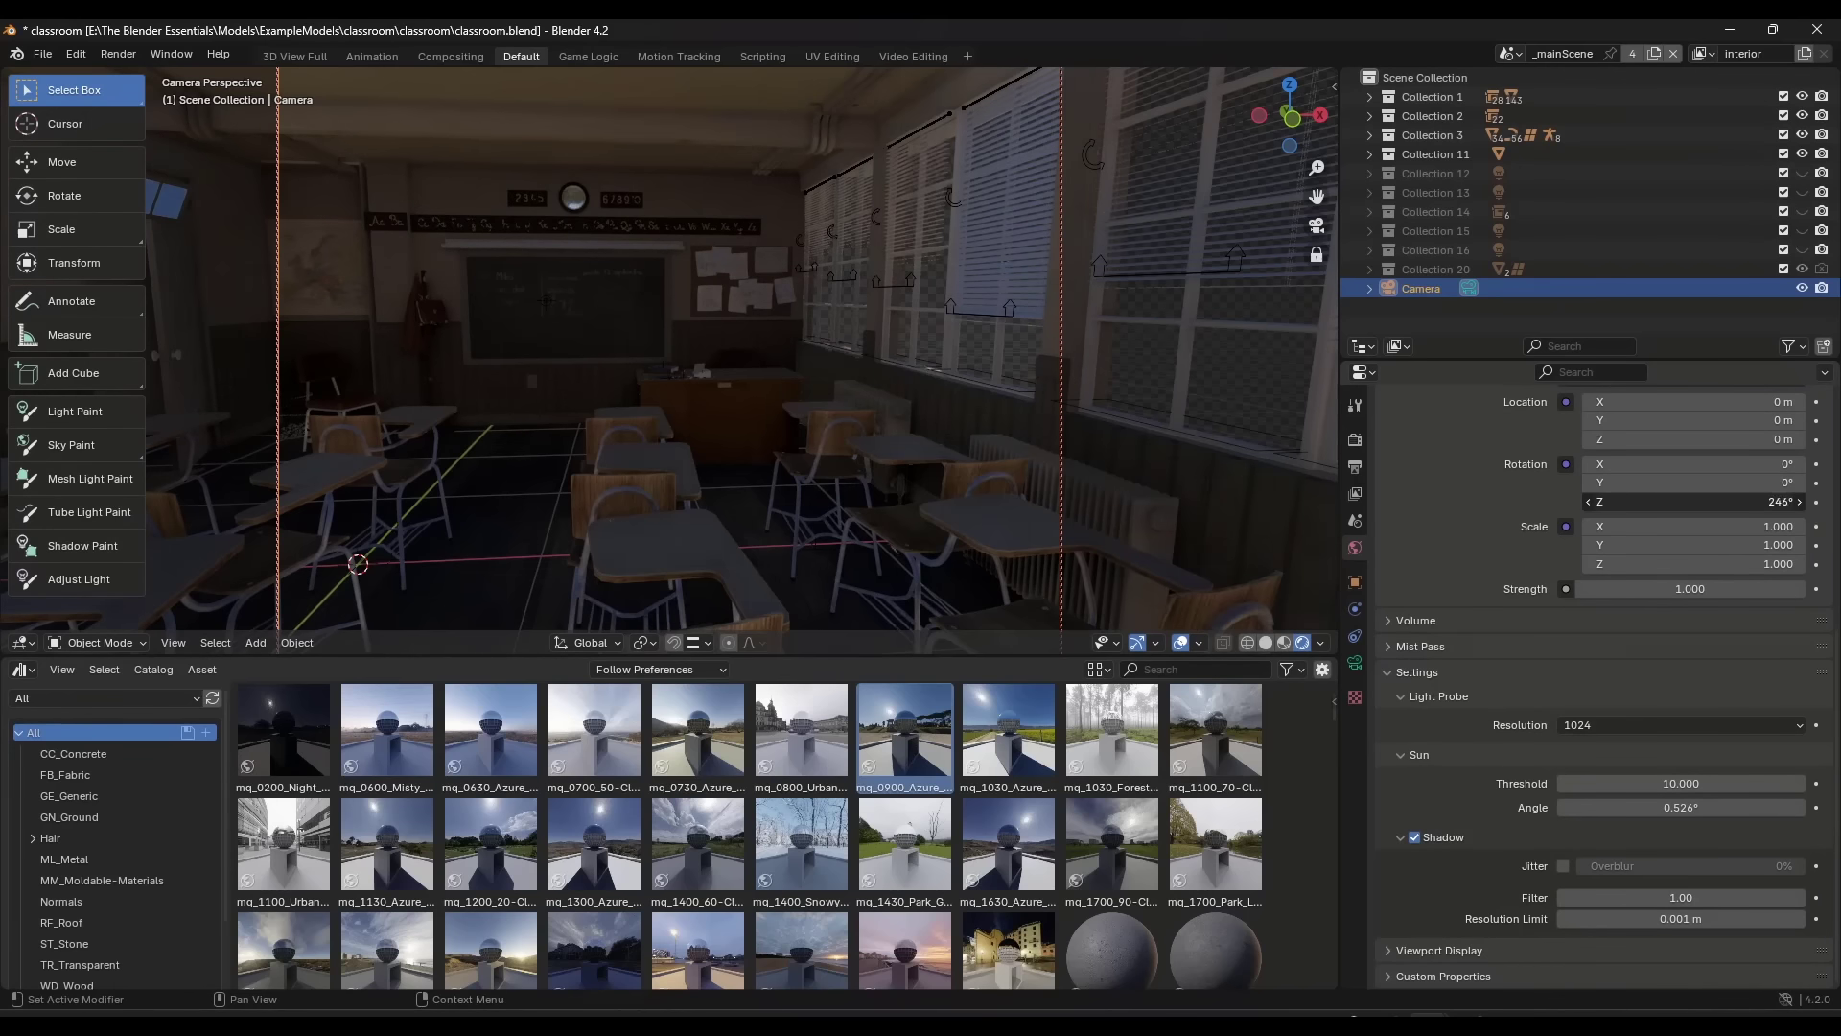
{"action": "left_click_drag", "start_coordinate": [1697, 501], "coordinate": [1774, 502]}
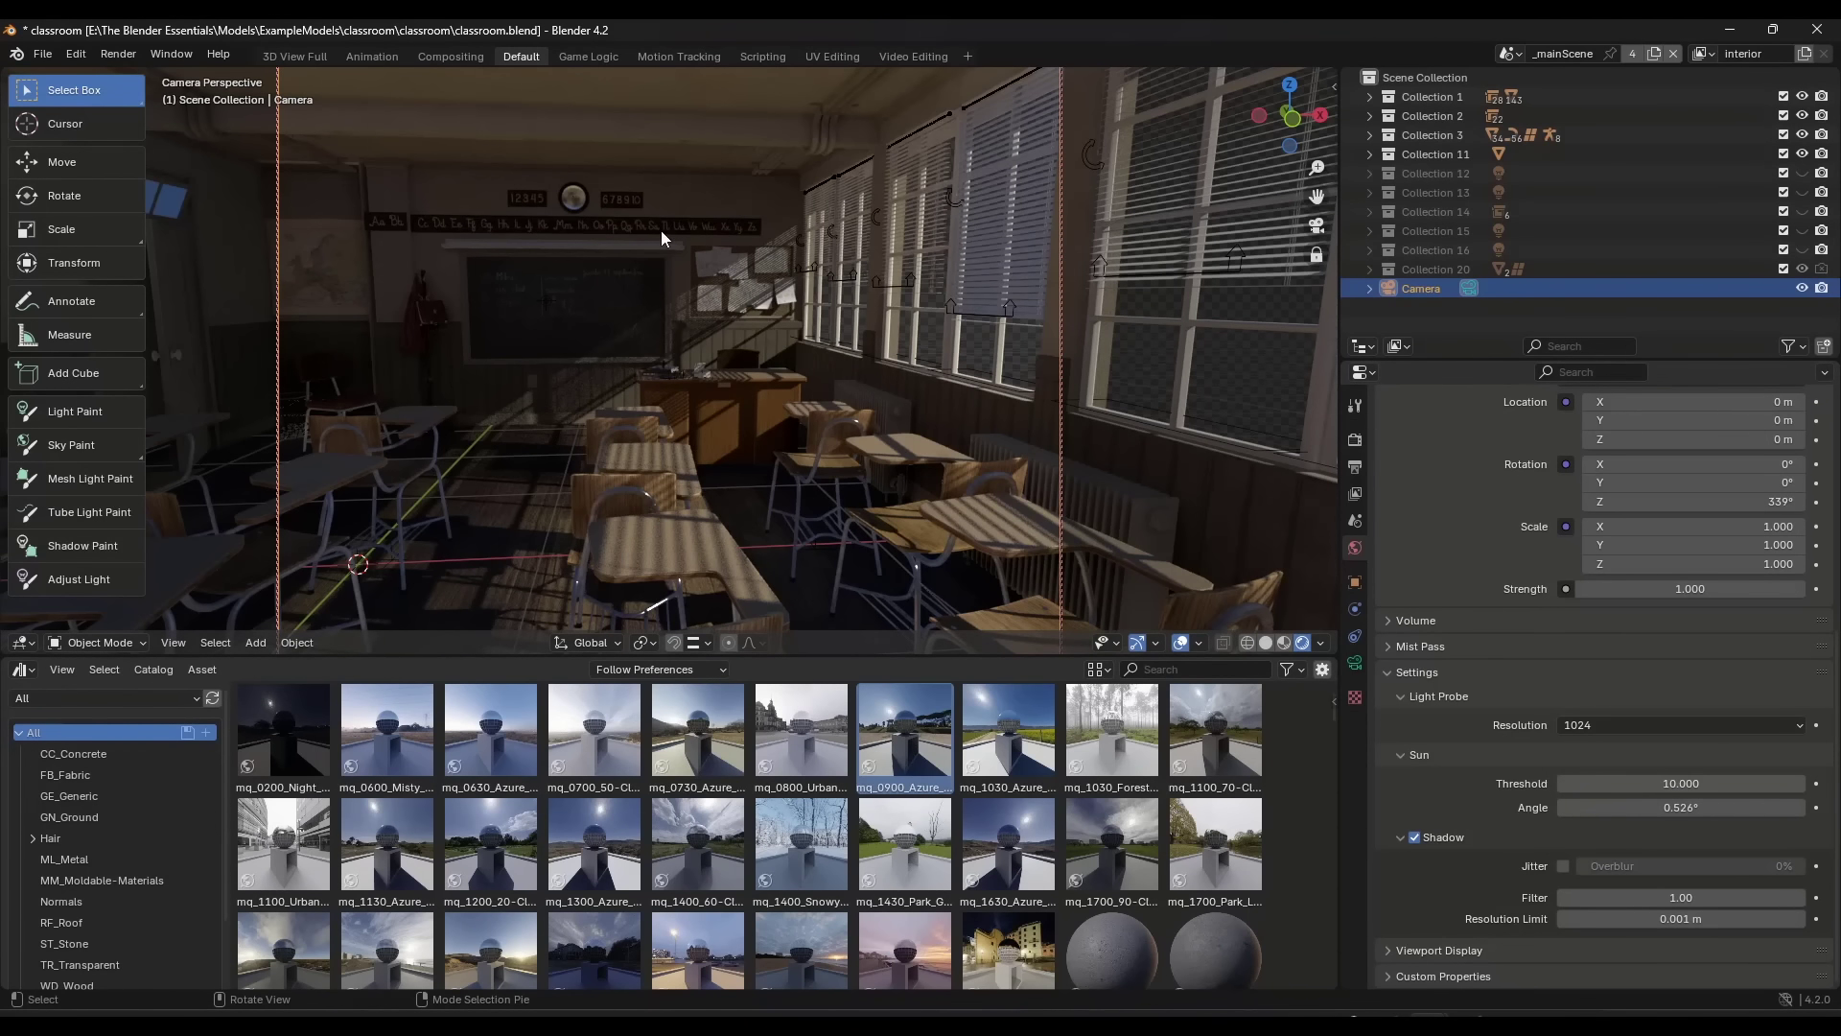
Toggle EEVEE raytracing off and on repeatedly to compare its effect on the classroom lighting, leaving it enabled.
{"action": "left_click", "coordinate": [1355, 439]}
{"action": "left_click", "coordinate": [1402, 717]}
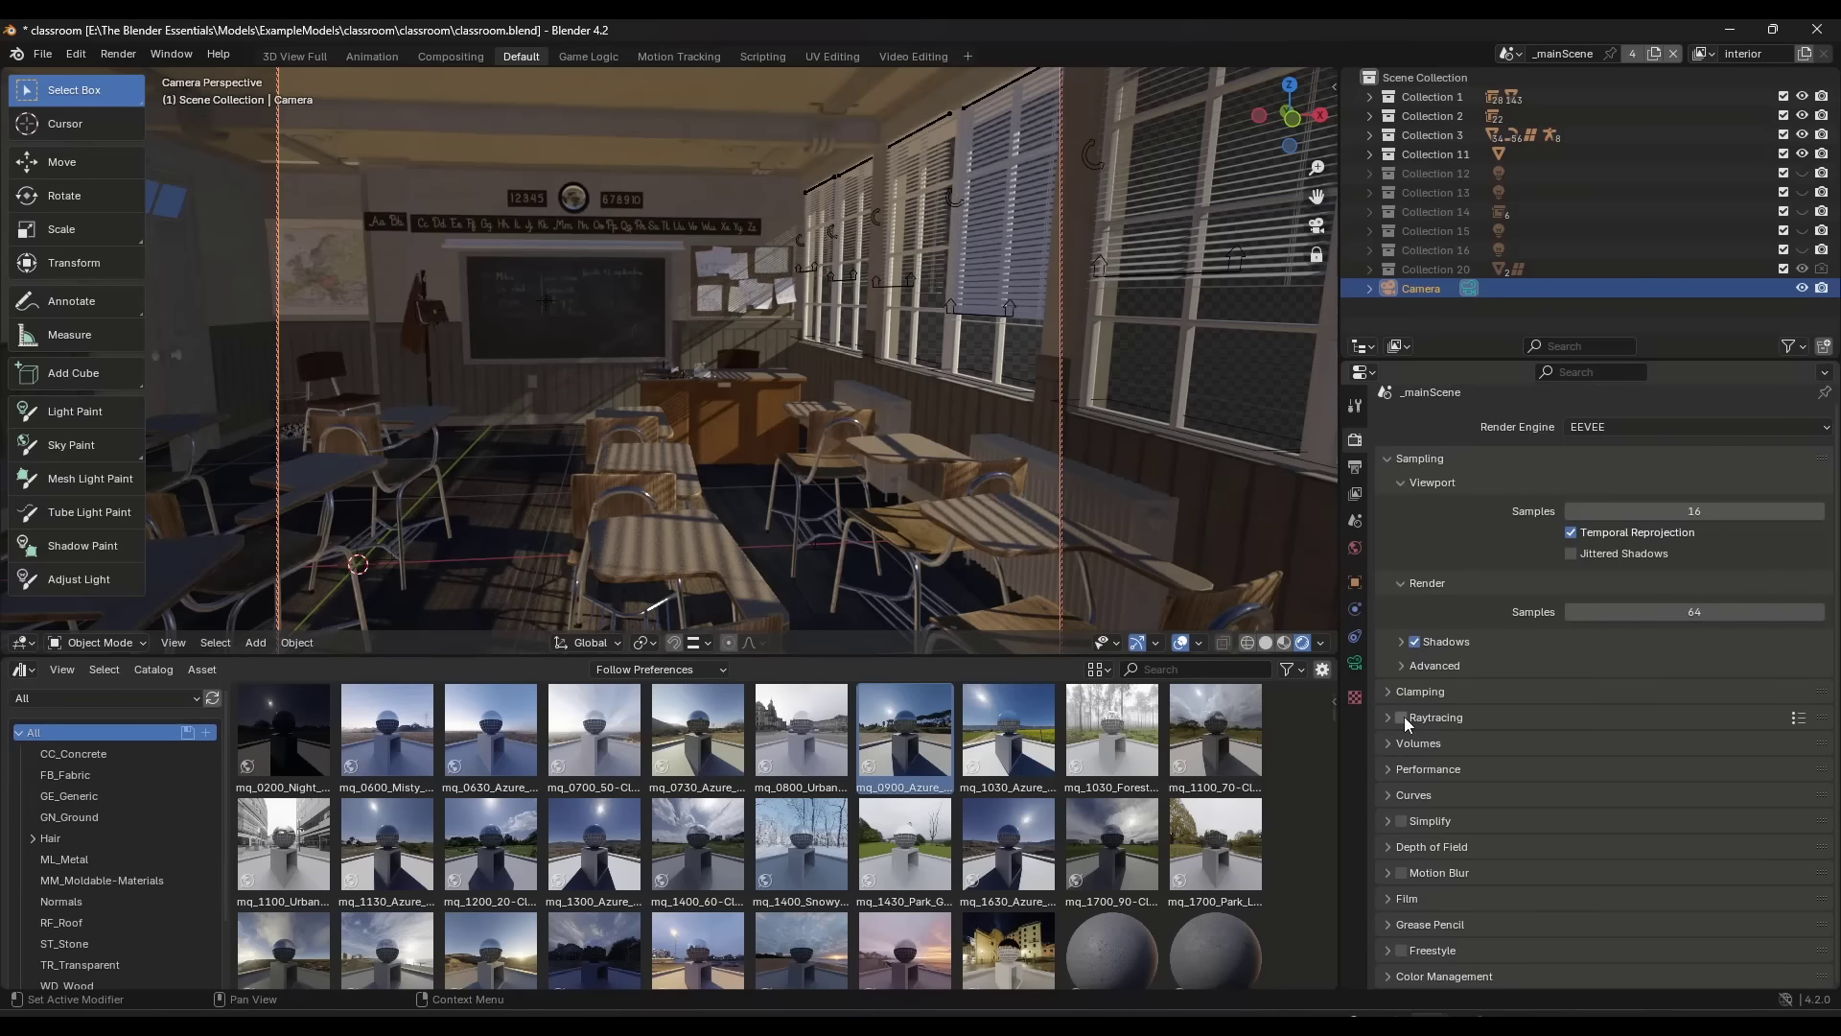
{"action": "left_click", "coordinate": [1402, 717]}
{"action": "left_click", "coordinate": [1402, 718]}
{"action": "left_click", "coordinate": [1402, 718]}
{"action": "left_click", "coordinate": [1404, 716]}
{"action": "left_click", "coordinate": [1404, 717]}
{"action": "left_click", "coordinate": [1404, 717]}
{"action": "left_click", "coordinate": [1402, 717]}
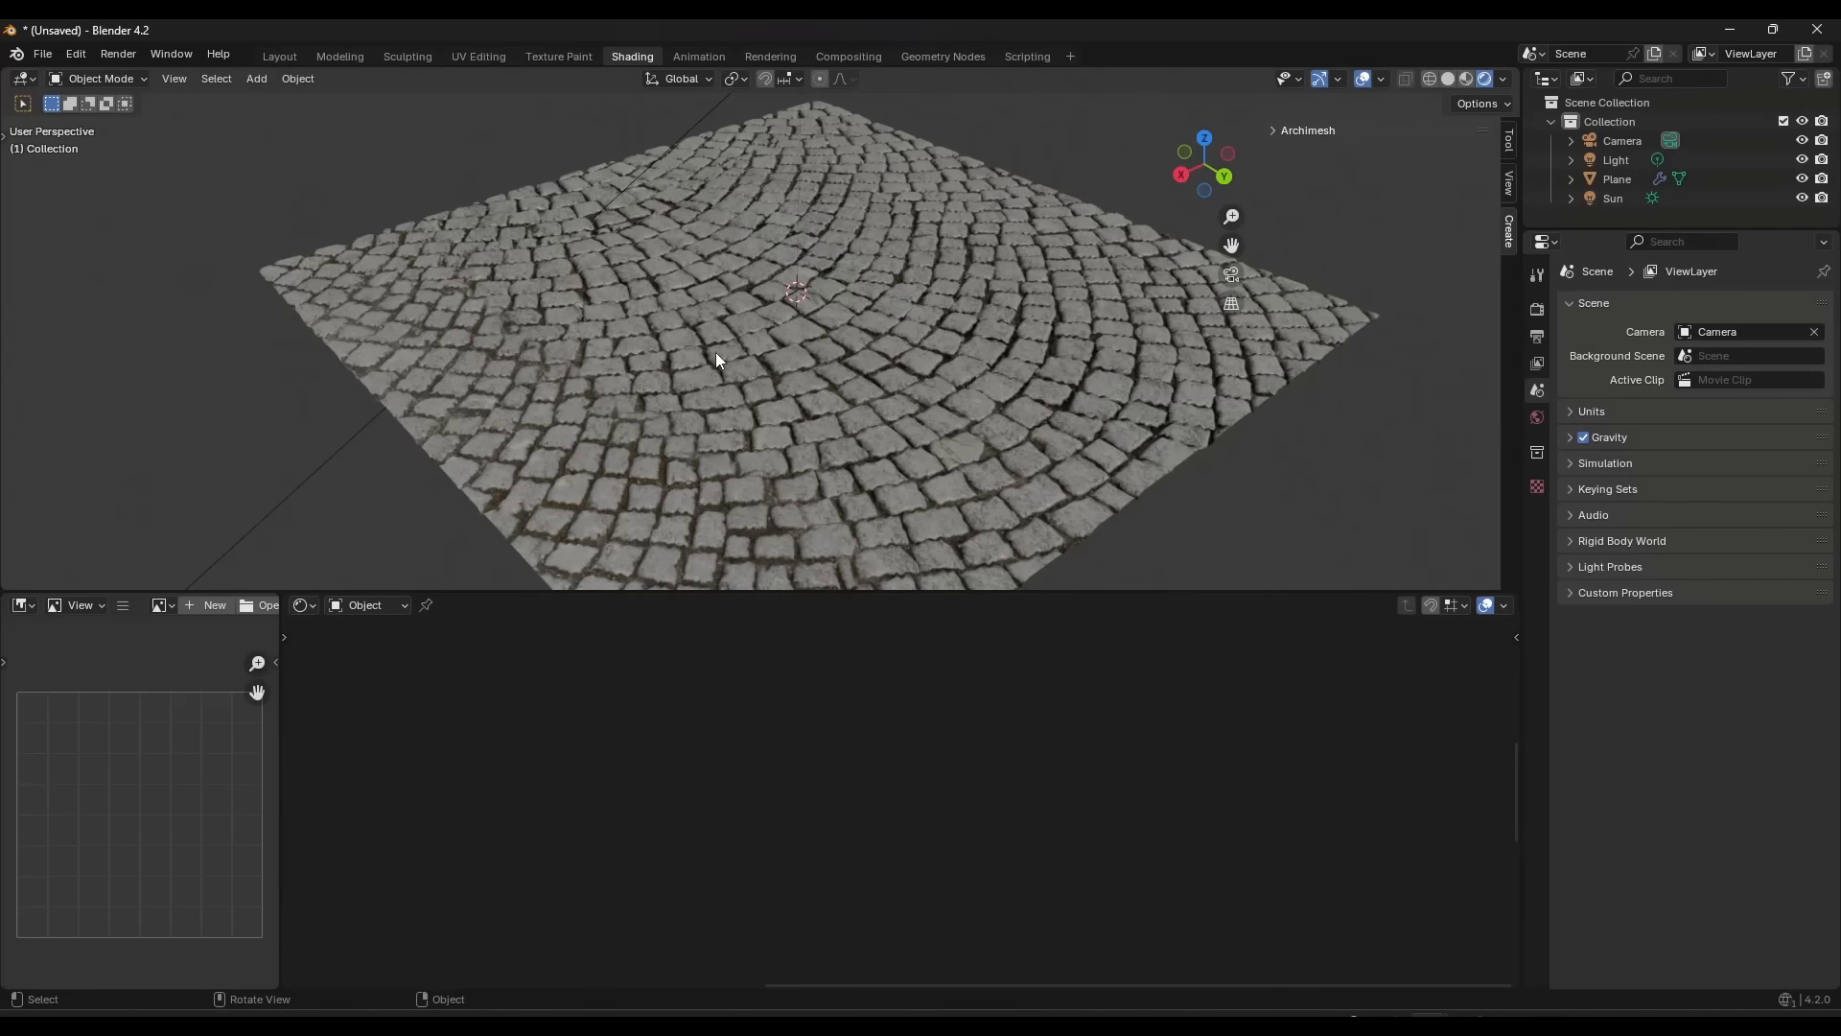
Select the cobblestone paving plane, inspect its displaced surface from another angle, and show its material settings.
{"action": "left_click", "coordinate": [715, 353]}
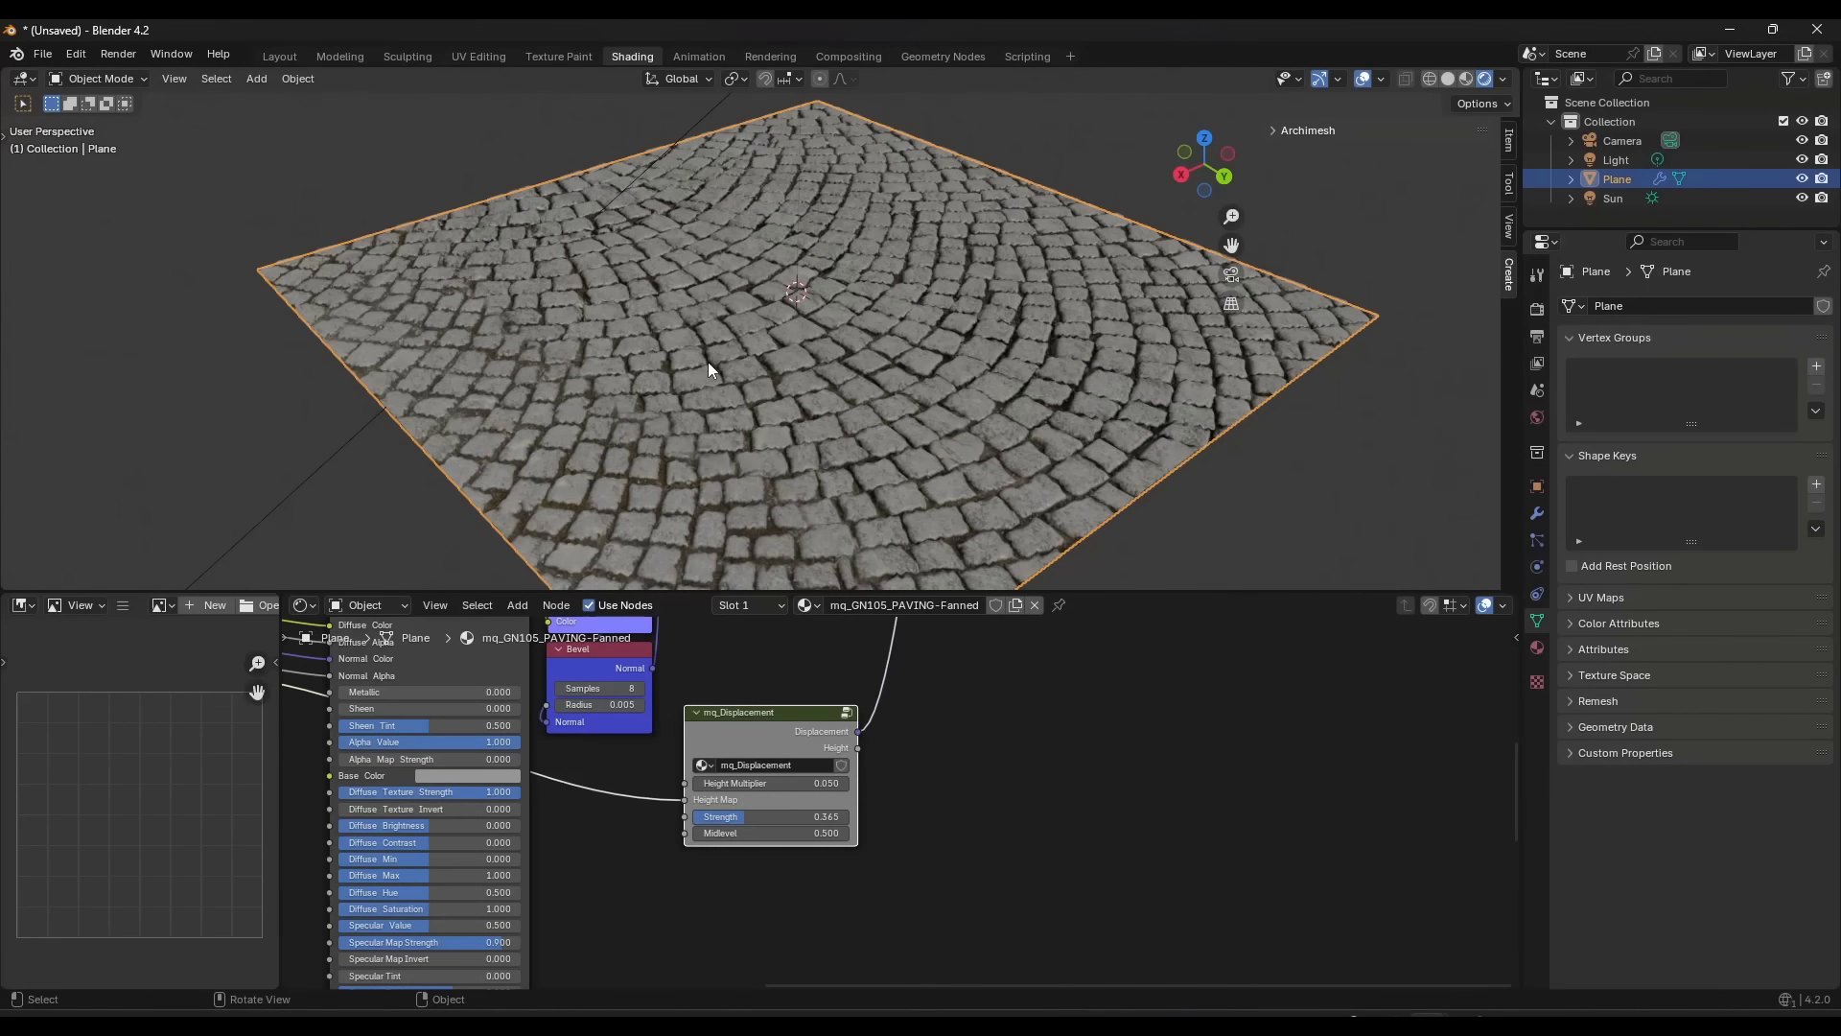
{"action": "middle_click_drag", "start_coordinate": [708, 360], "coordinate": [721, 348]}
{"action": "middle_click_drag", "start_coordinate": [1008, 350], "coordinate": [1236, 489]}
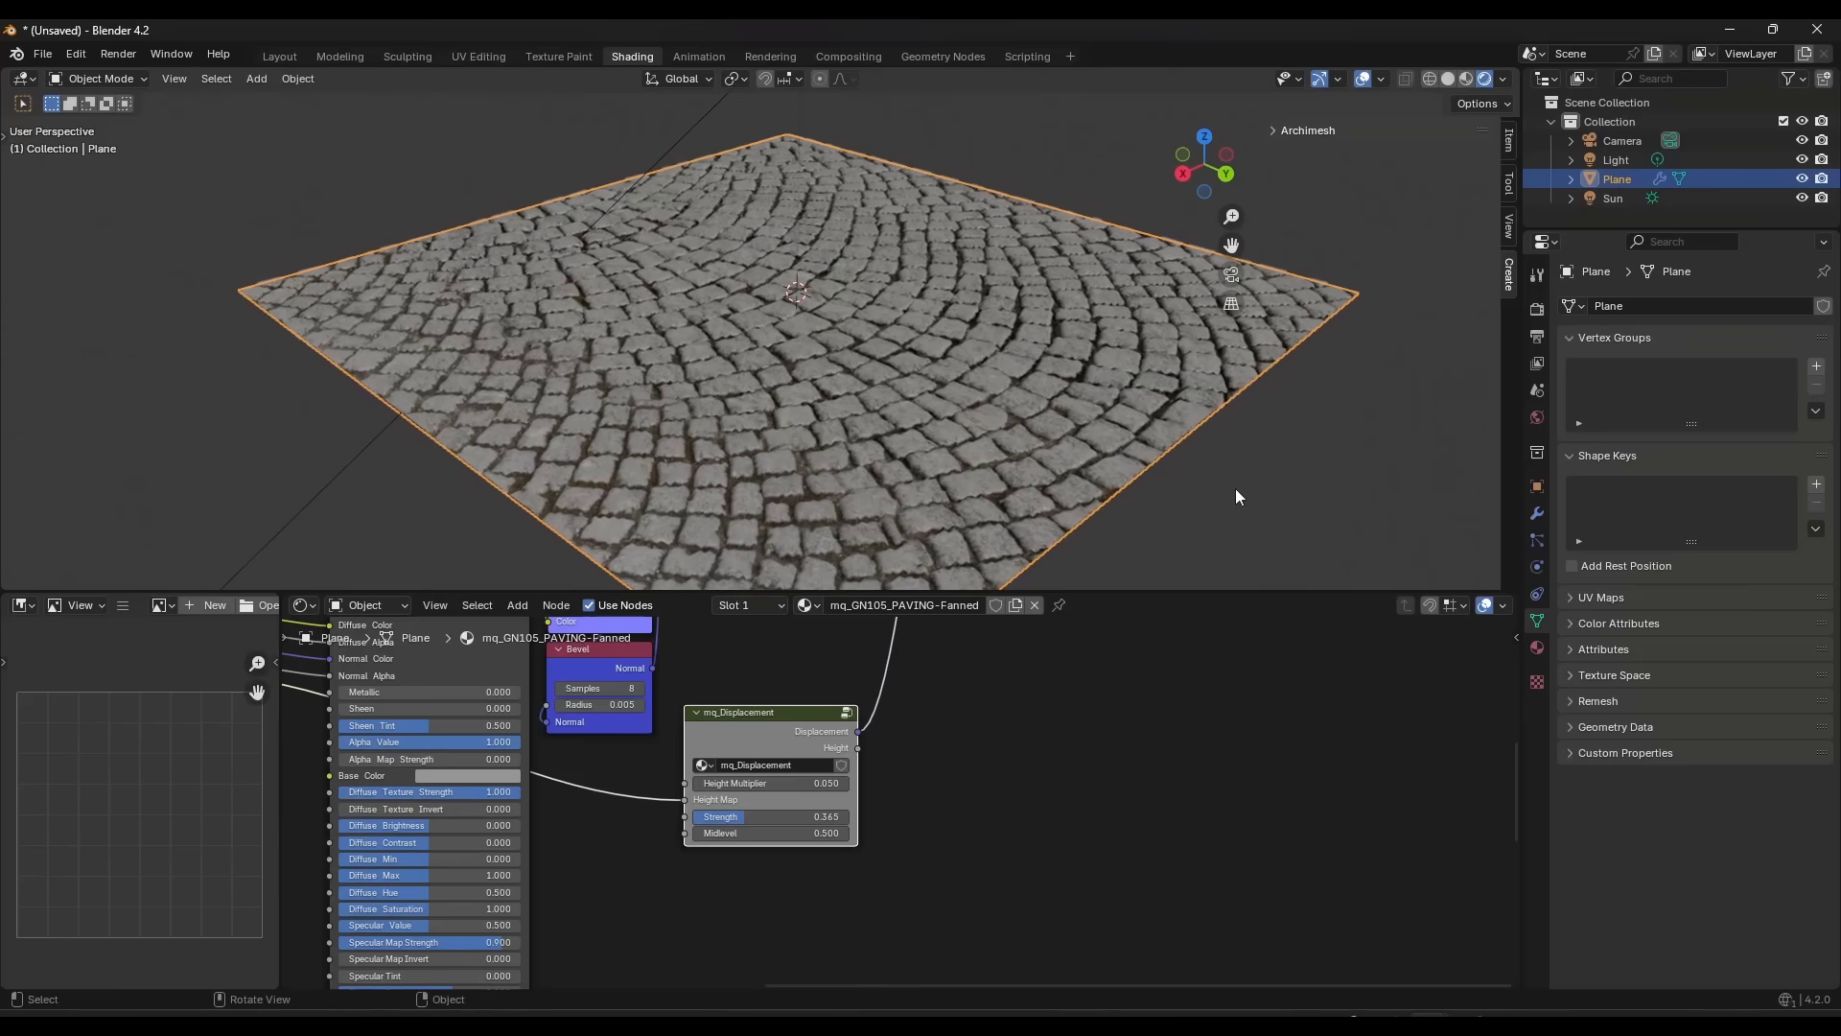
{"action": "left_click", "coordinate": [1537, 648]}
Start a new General file without saving the current paving scene.
{"action": "left_click", "coordinate": [45, 55]}
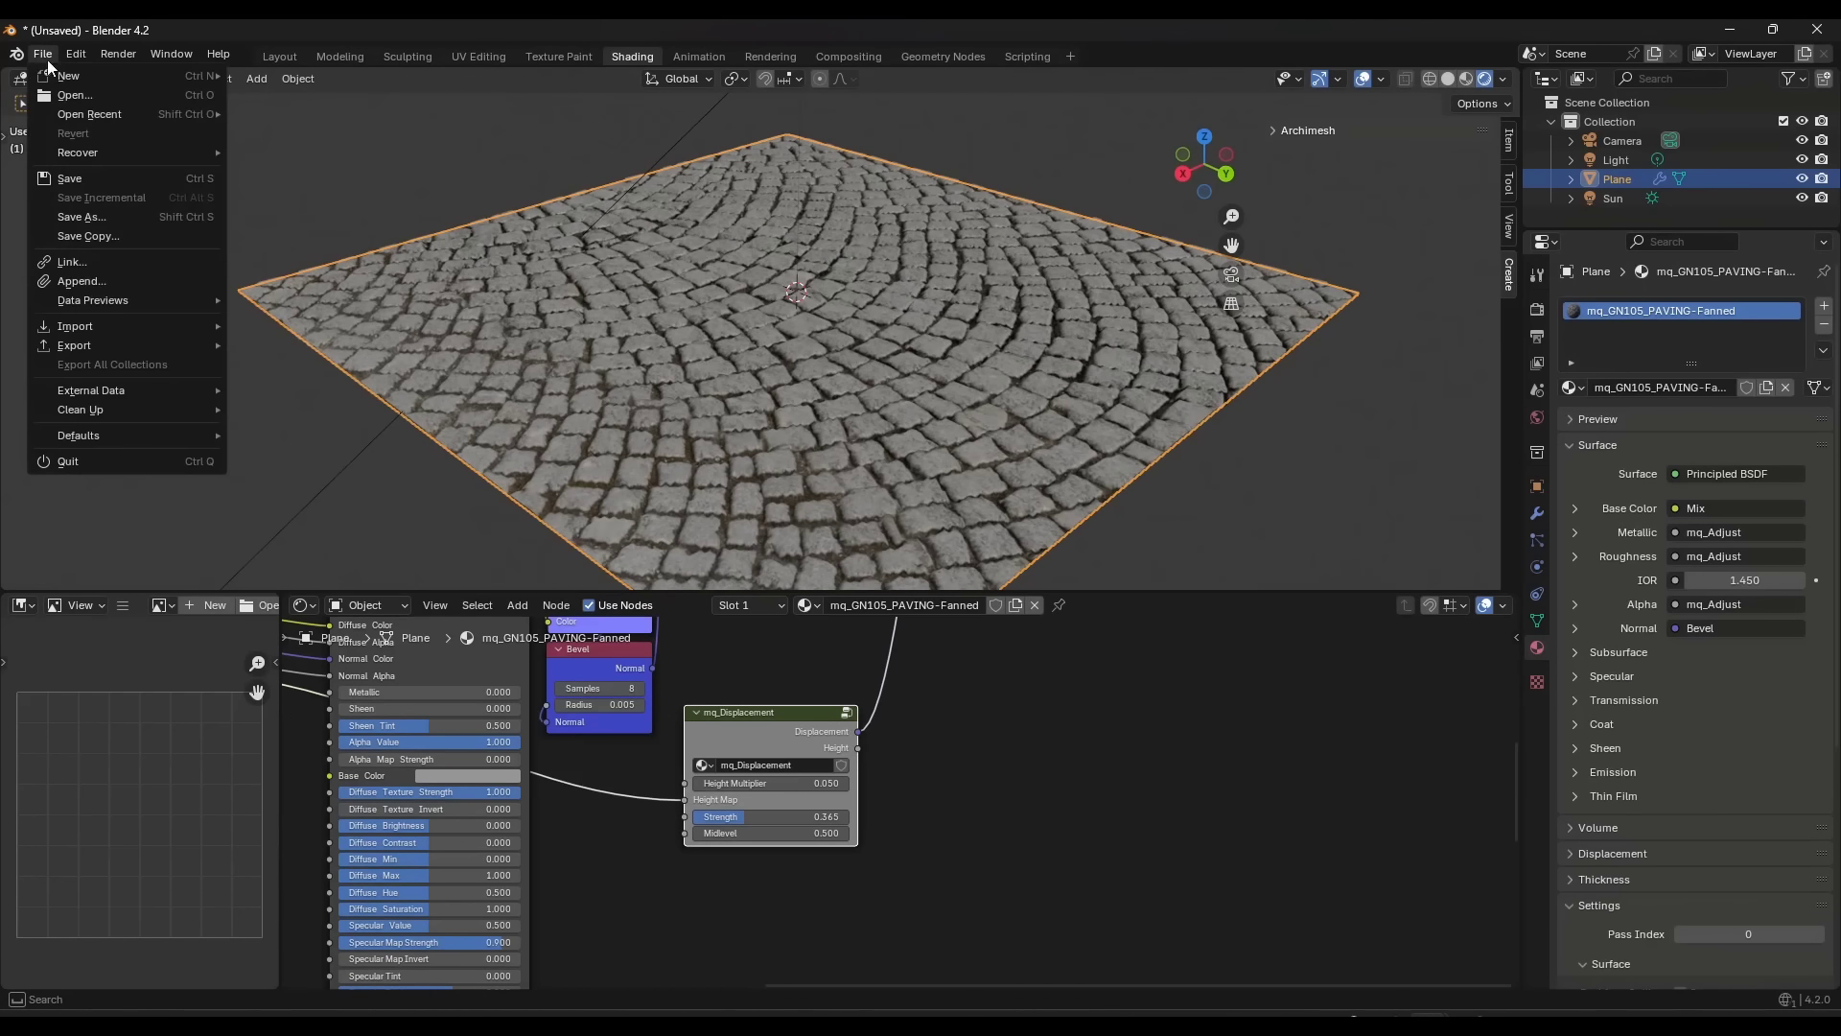
{"action": "mouse_move", "coordinate": [144, 75]}
{"action": "left_click", "coordinate": [294, 76]}
{"action": "left_click", "coordinate": [920, 560]}
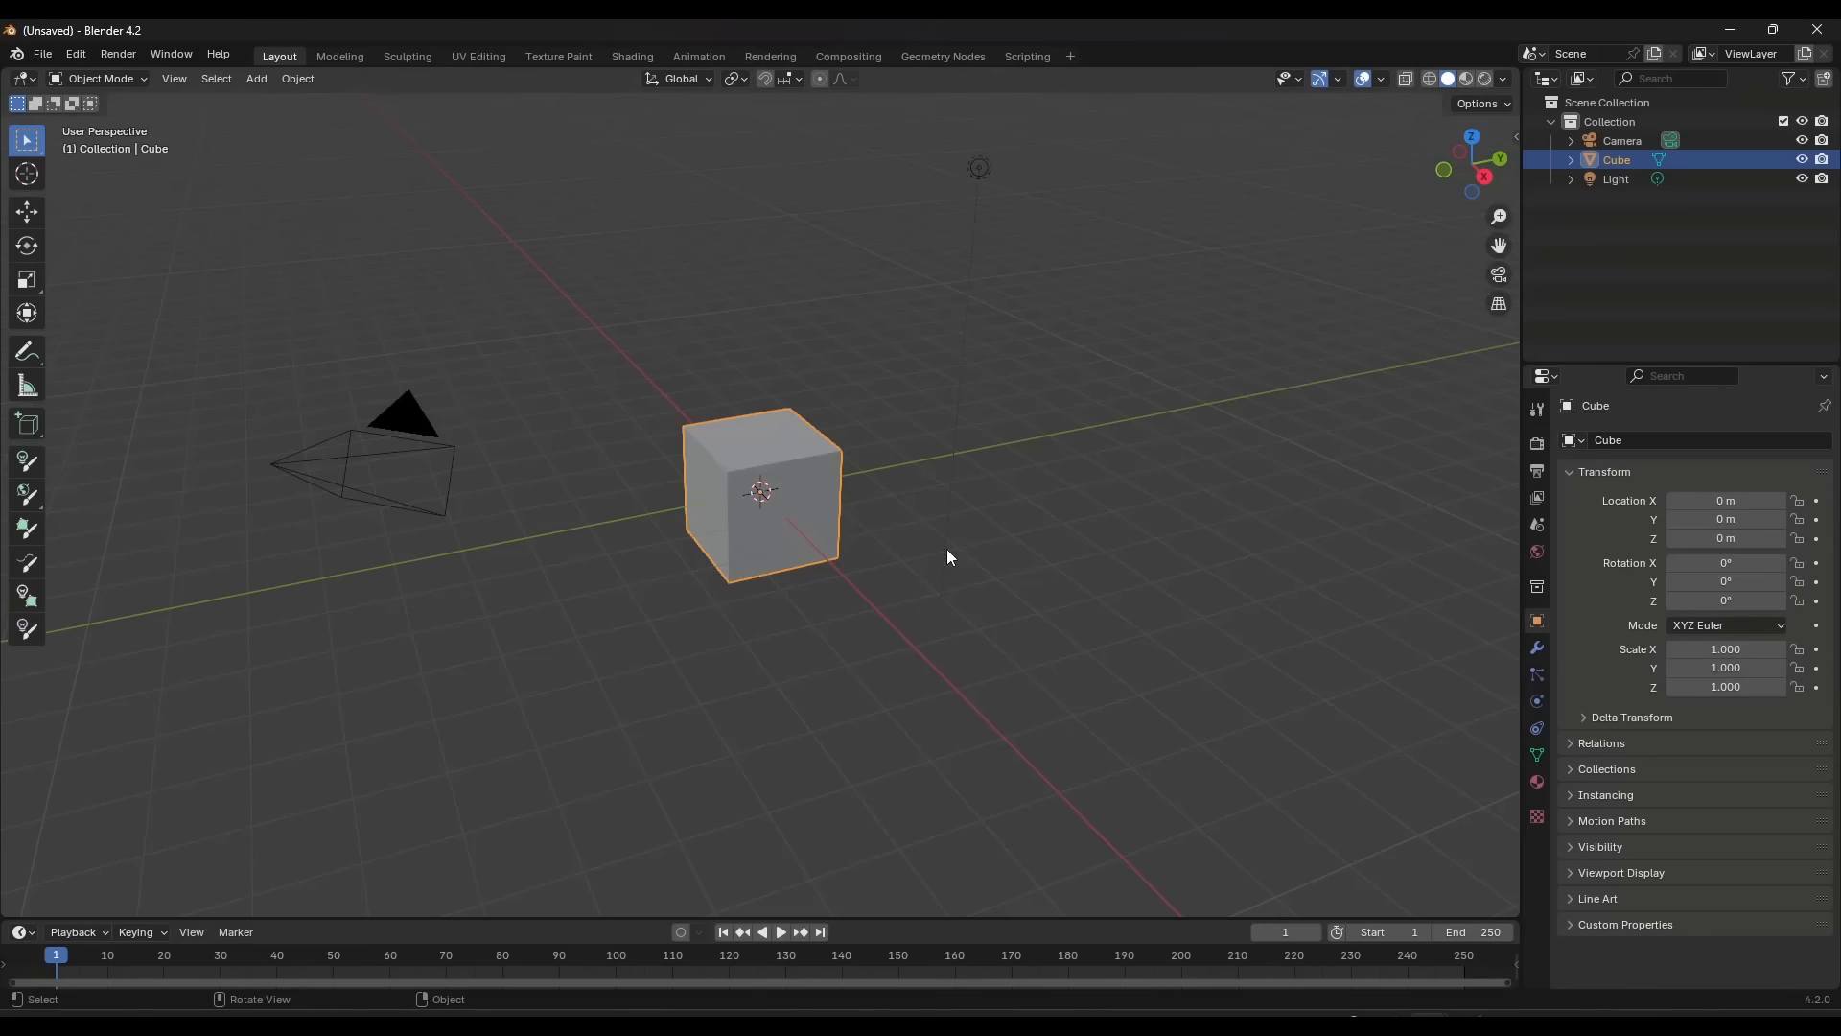
Delete the default cube and add a mesh plane in its place.
{"action": "key", "text": "Delete"}
{"action": "key", "text": "shift+a"}
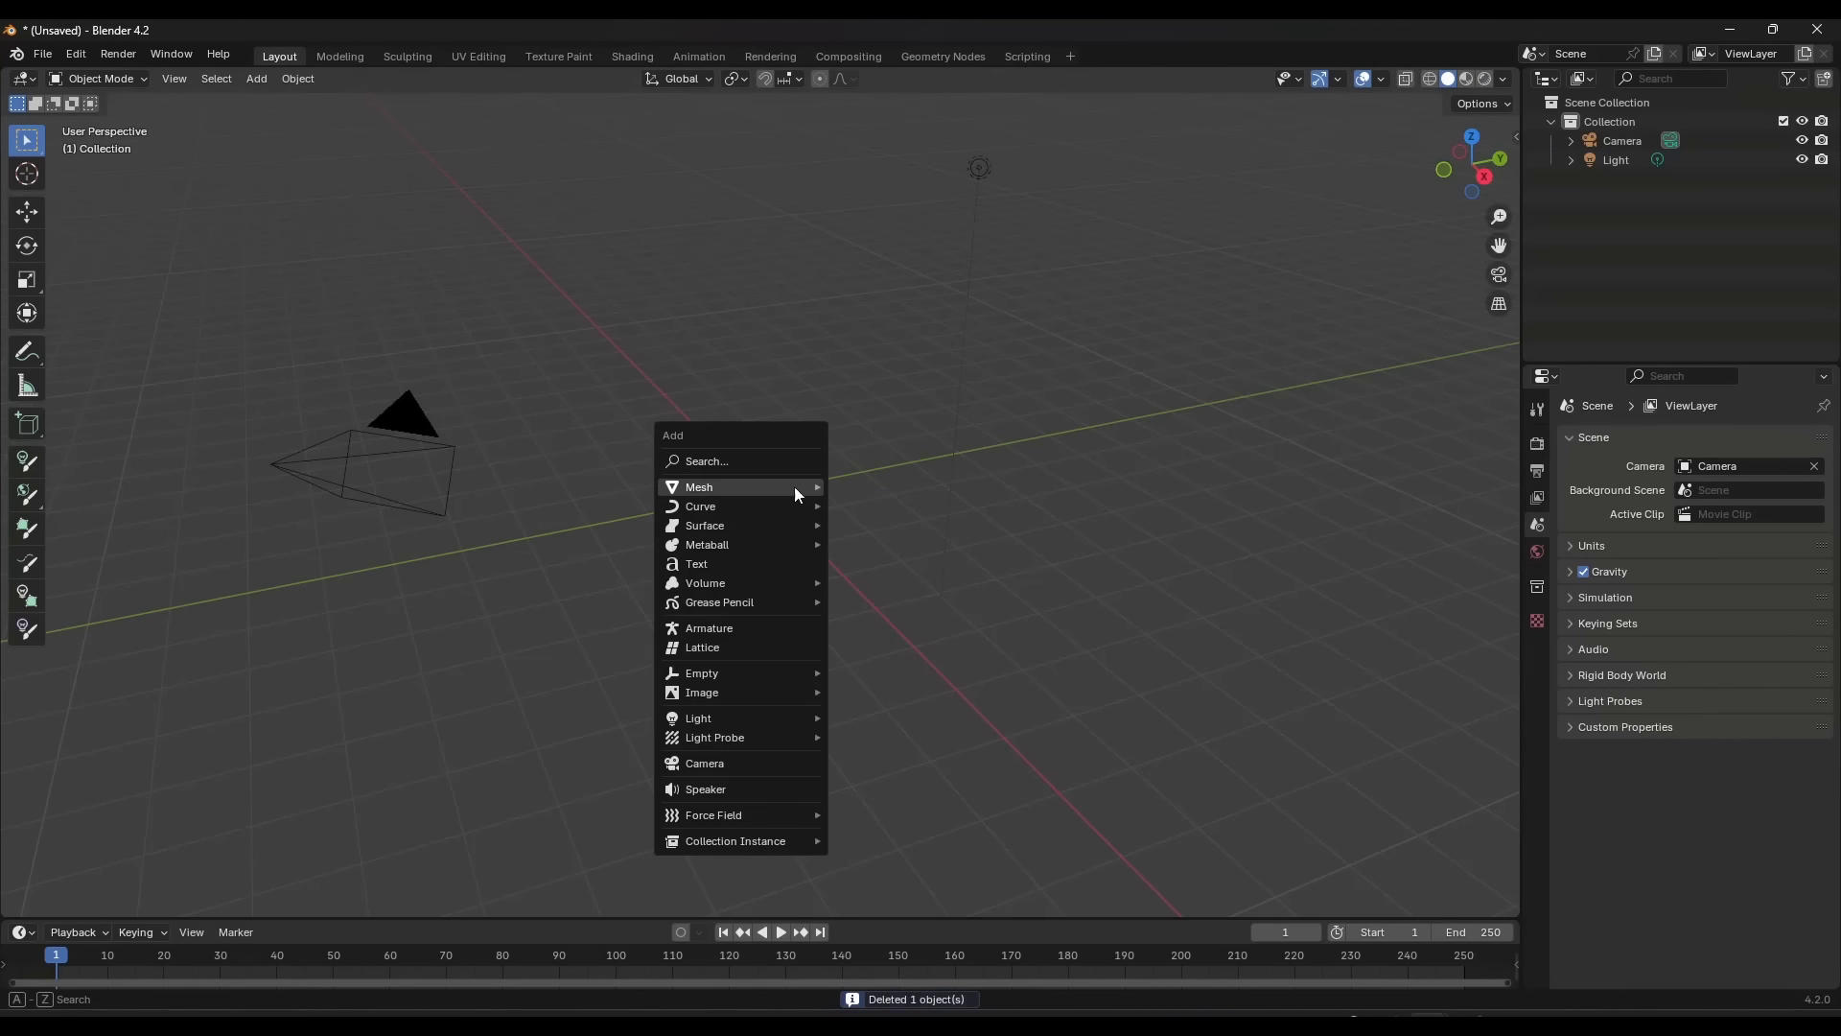
{"action": "mouse_move", "coordinate": [794, 486]}
{"action": "left_click", "coordinate": [942, 480]}
{"action": "scroll", "coordinate": [767, 543], "scroll_direction": "up", "scroll_amount": 4}
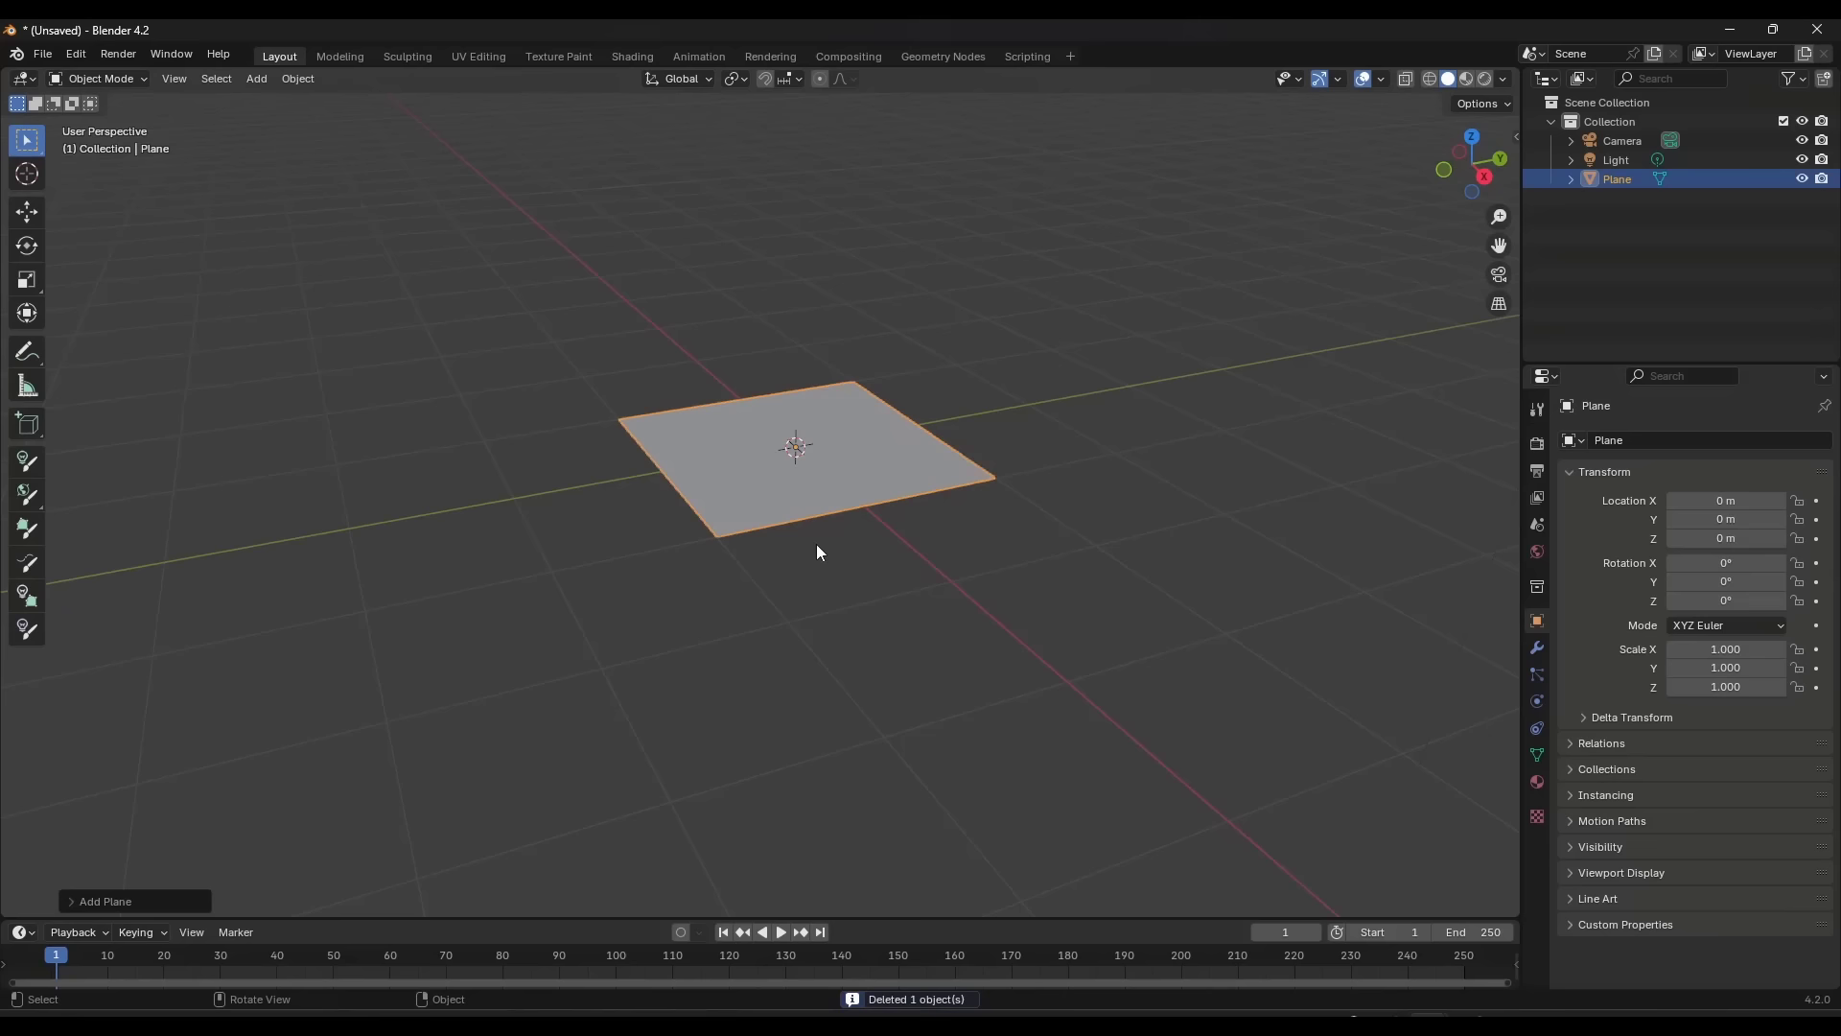
Enlarge the timeline area and change it into an Asset Browser.
{"action": "left_click_drag", "start_coordinate": [276, 919], "coordinate": [285, 713]}
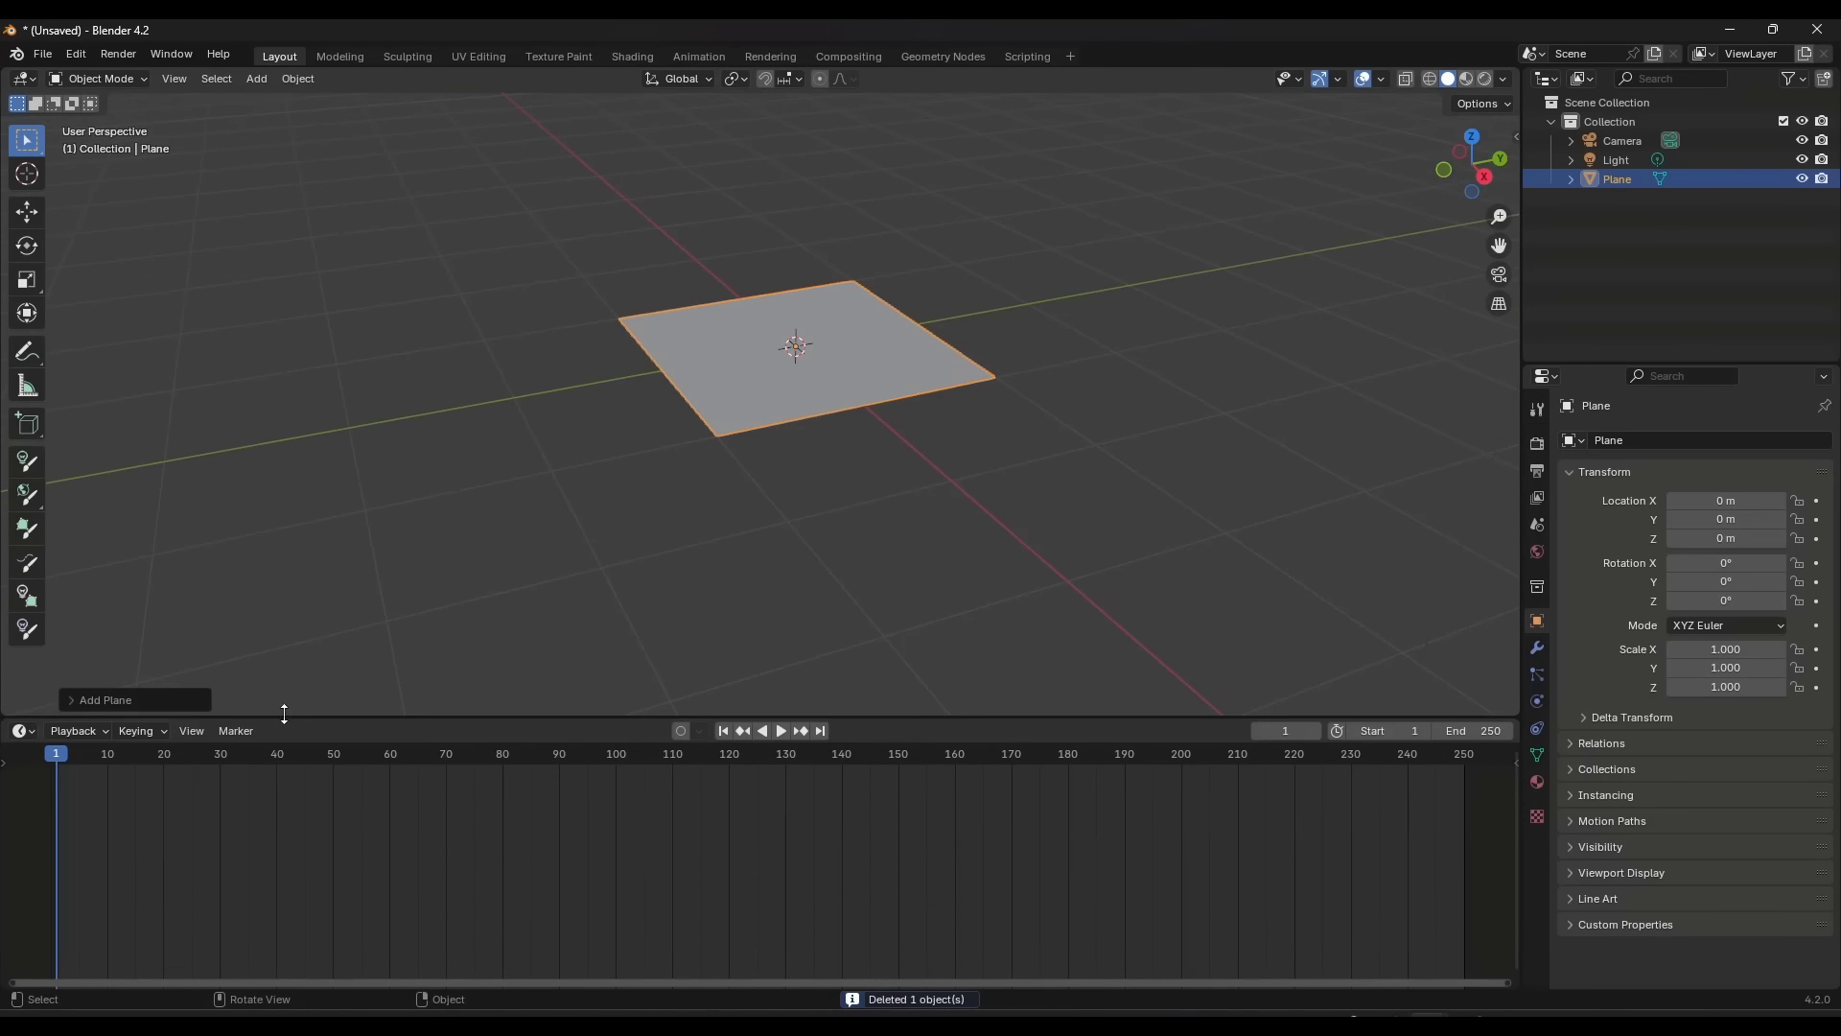
{"action": "left_click", "coordinate": [27, 734]}
{"action": "left_click", "coordinate": [602, 845]}
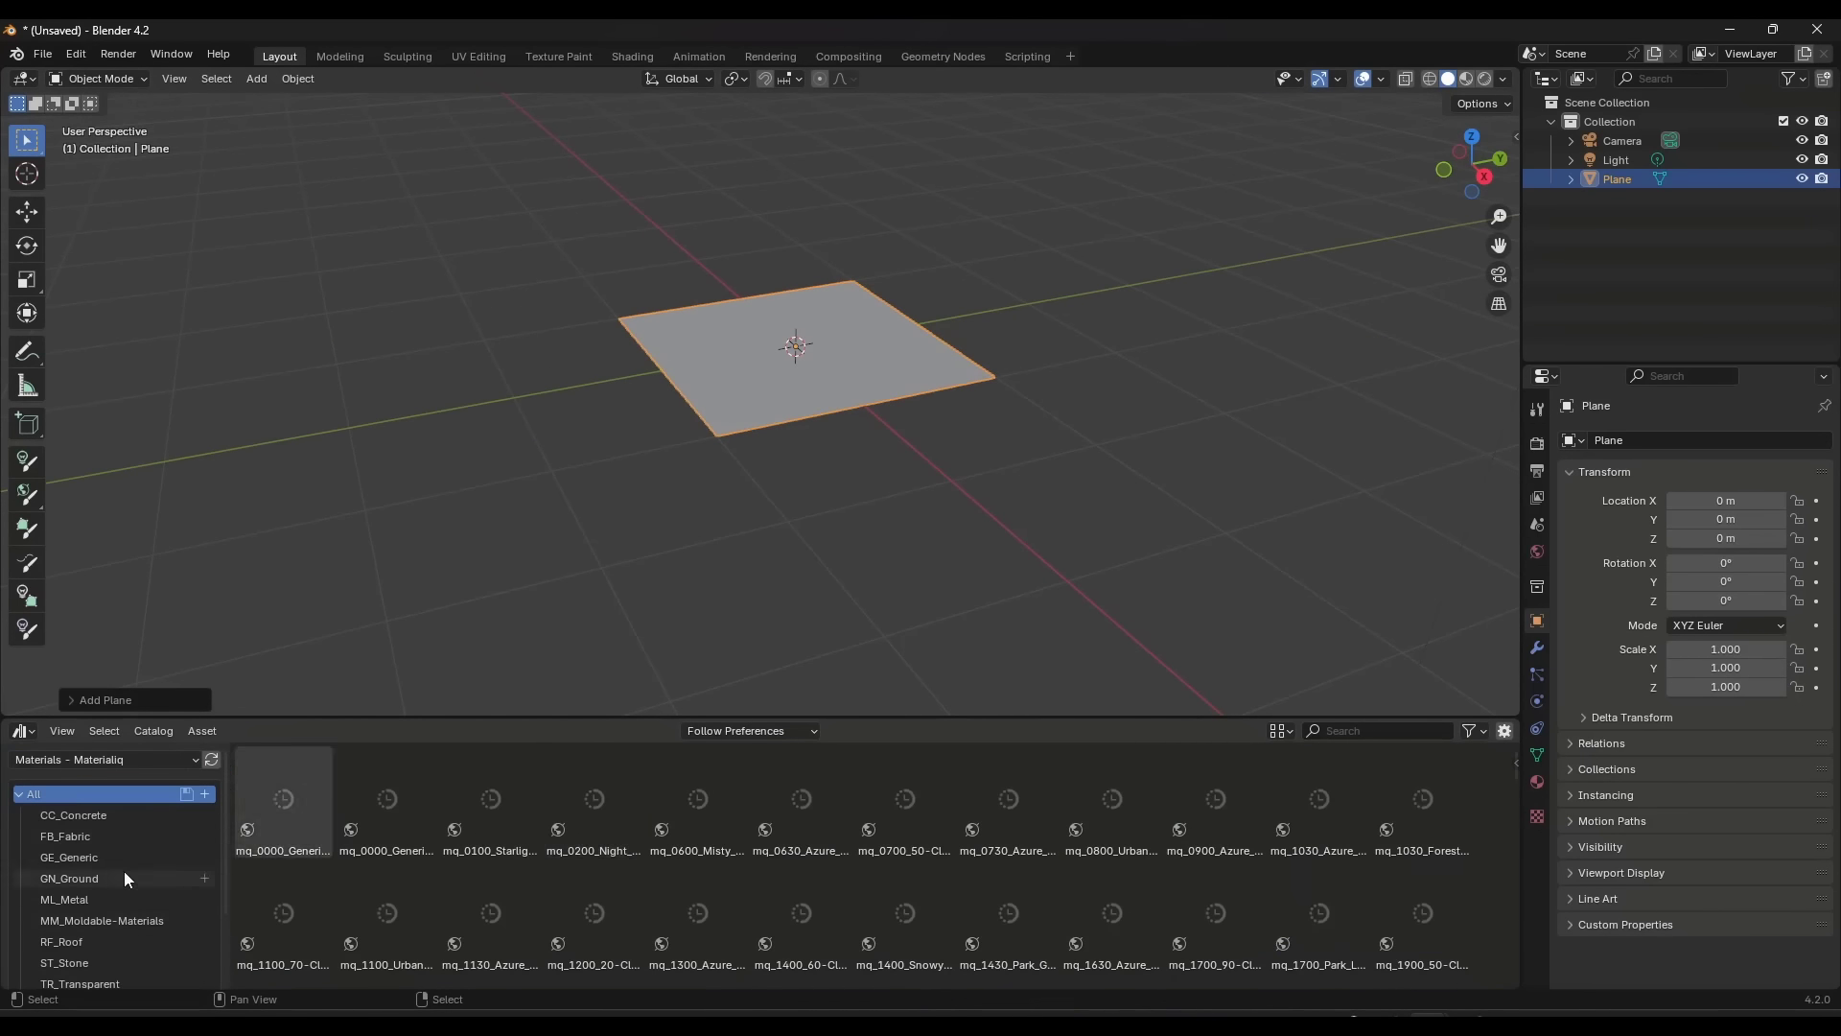
Apply the mq_GN105 paving material from the GN_Ground catalog to the plane and switch the viewport to rendered shading.
{"action": "left_click", "coordinate": [125, 874]}
{"action": "left_click_drag", "start_coordinate": [594, 795], "coordinate": [757, 365]}
{"action": "scroll", "coordinate": [757, 363], "scroll_direction": "up", "scroll_amount": 4}
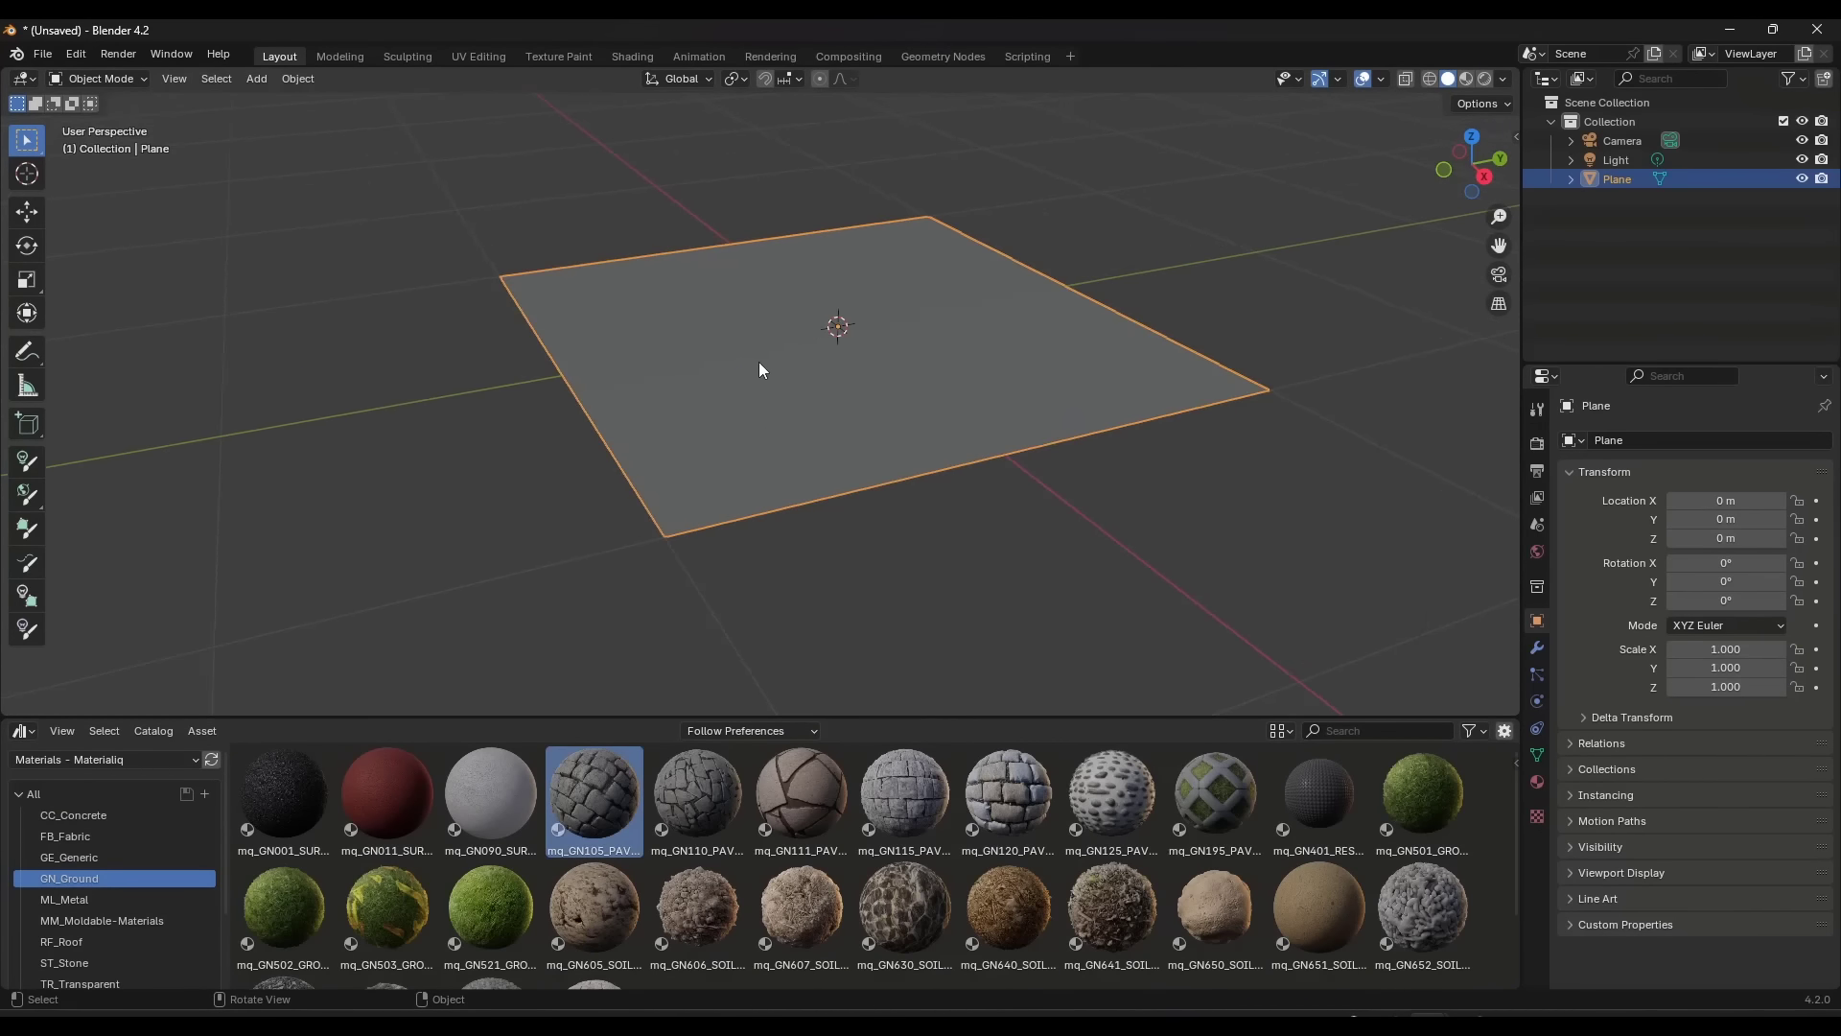
{"action": "key", "text": "z"}
{"action": "left_click", "coordinate": [906, 317]}
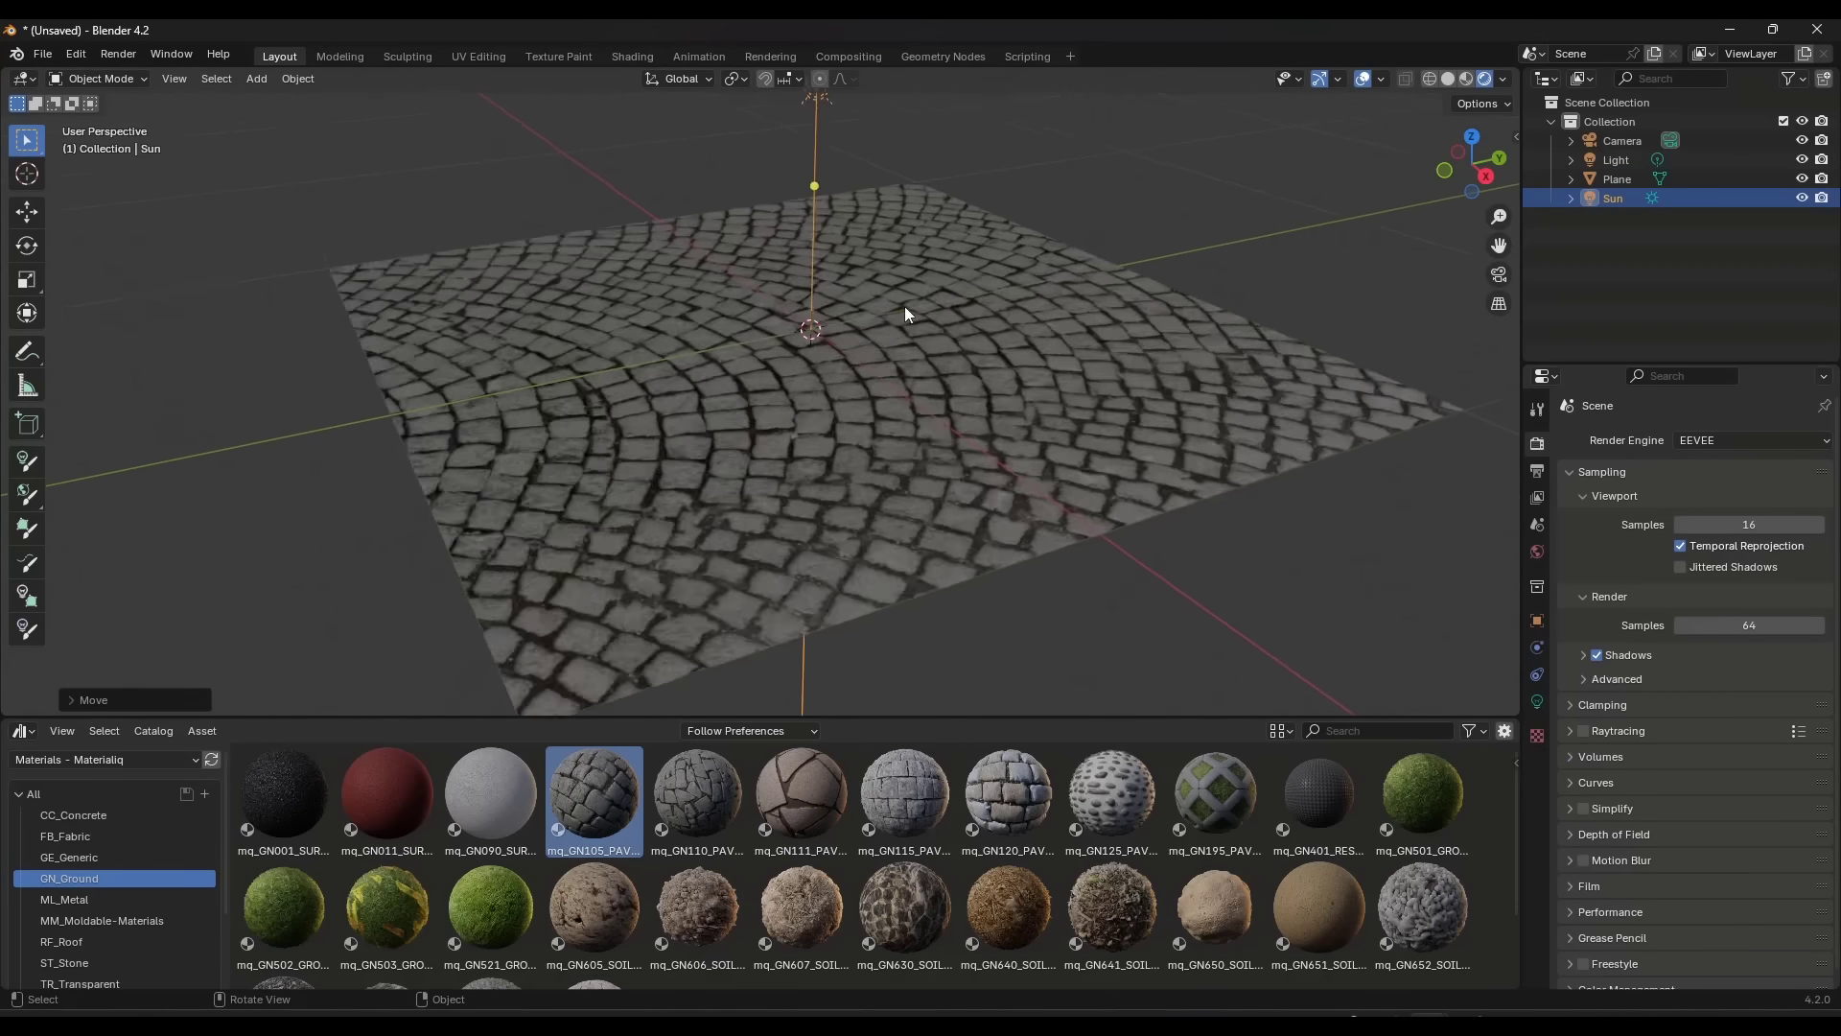
Select the paving plane and set its material's surface displacement method to Displacement and Bump.
{"action": "scroll", "coordinate": [906, 317], "scroll_direction": "down", "scroll_amount": 3}
{"action": "left_click", "coordinate": [906, 316]}
{"action": "left_click", "coordinate": [1537, 781]}
{"action": "scroll", "coordinate": [1687, 660], "scroll_direction": "down", "scroll_amount": 10}
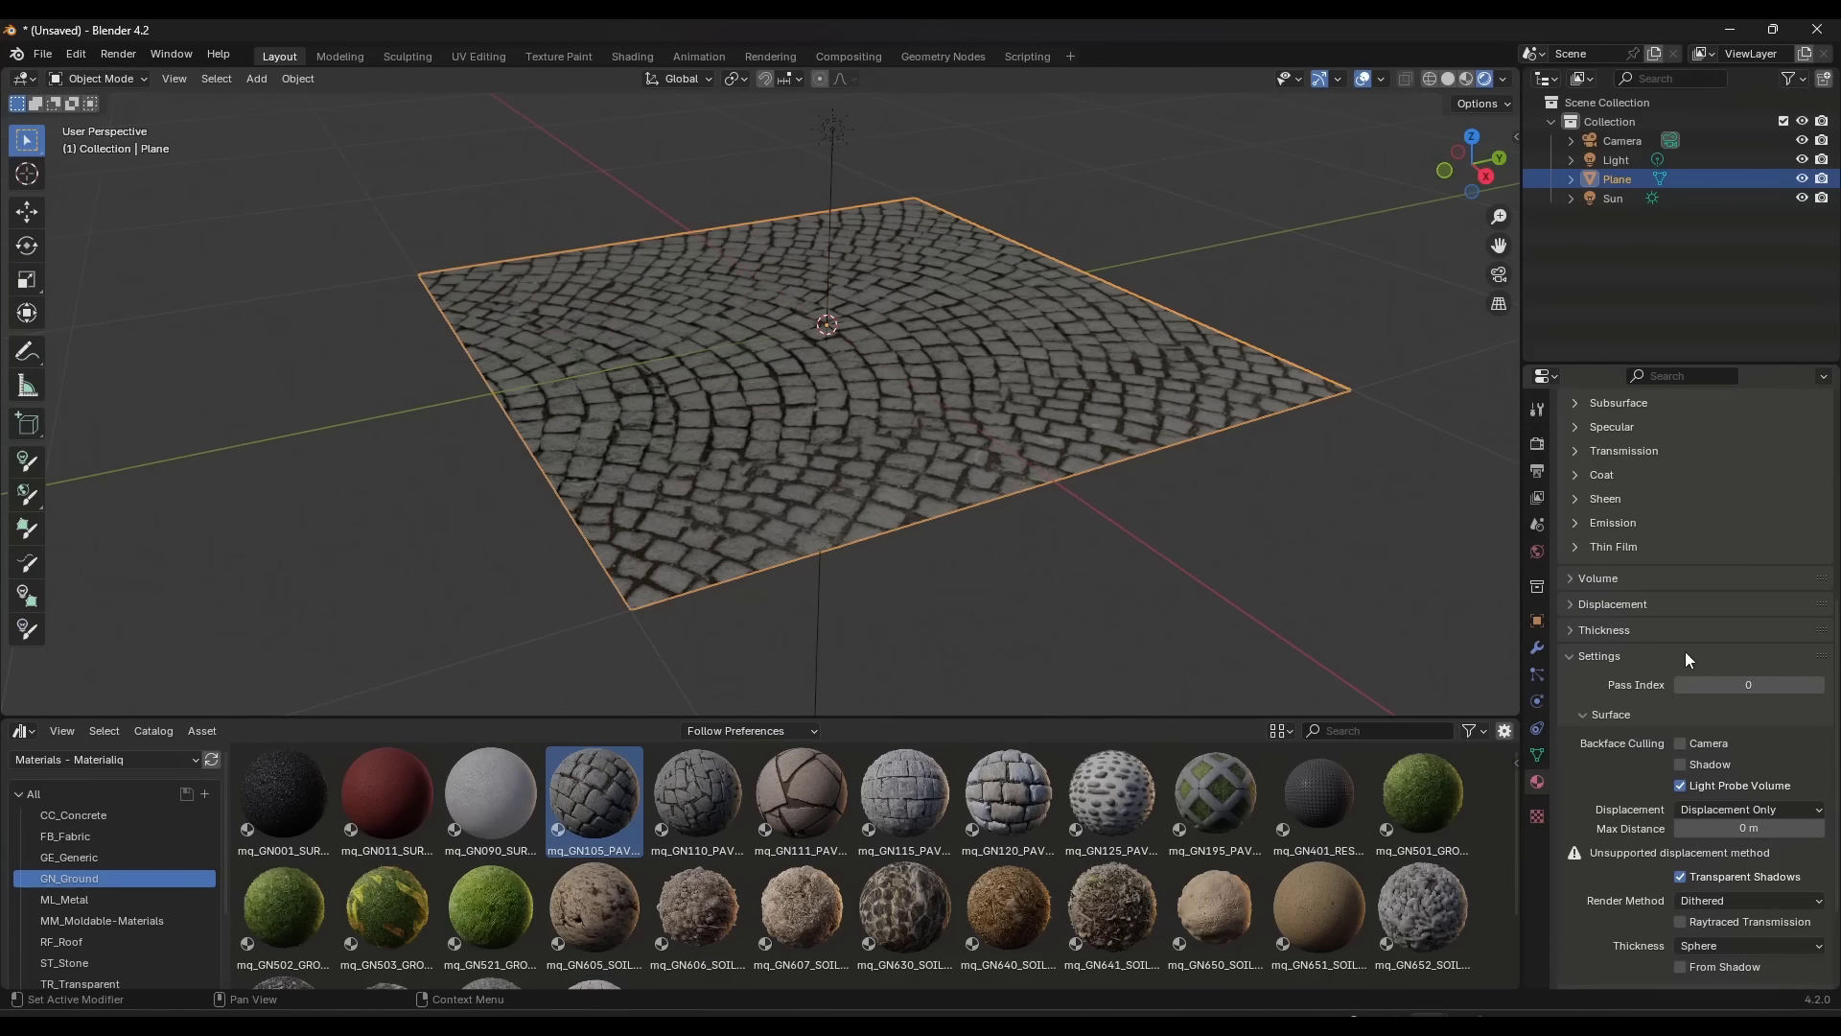
{"action": "scroll", "coordinate": [1668, 662], "scroll_direction": "down", "scroll_amount": 1}
{"action": "scroll", "coordinate": [1644, 663], "scroll_direction": "down", "scroll_amount": 3}
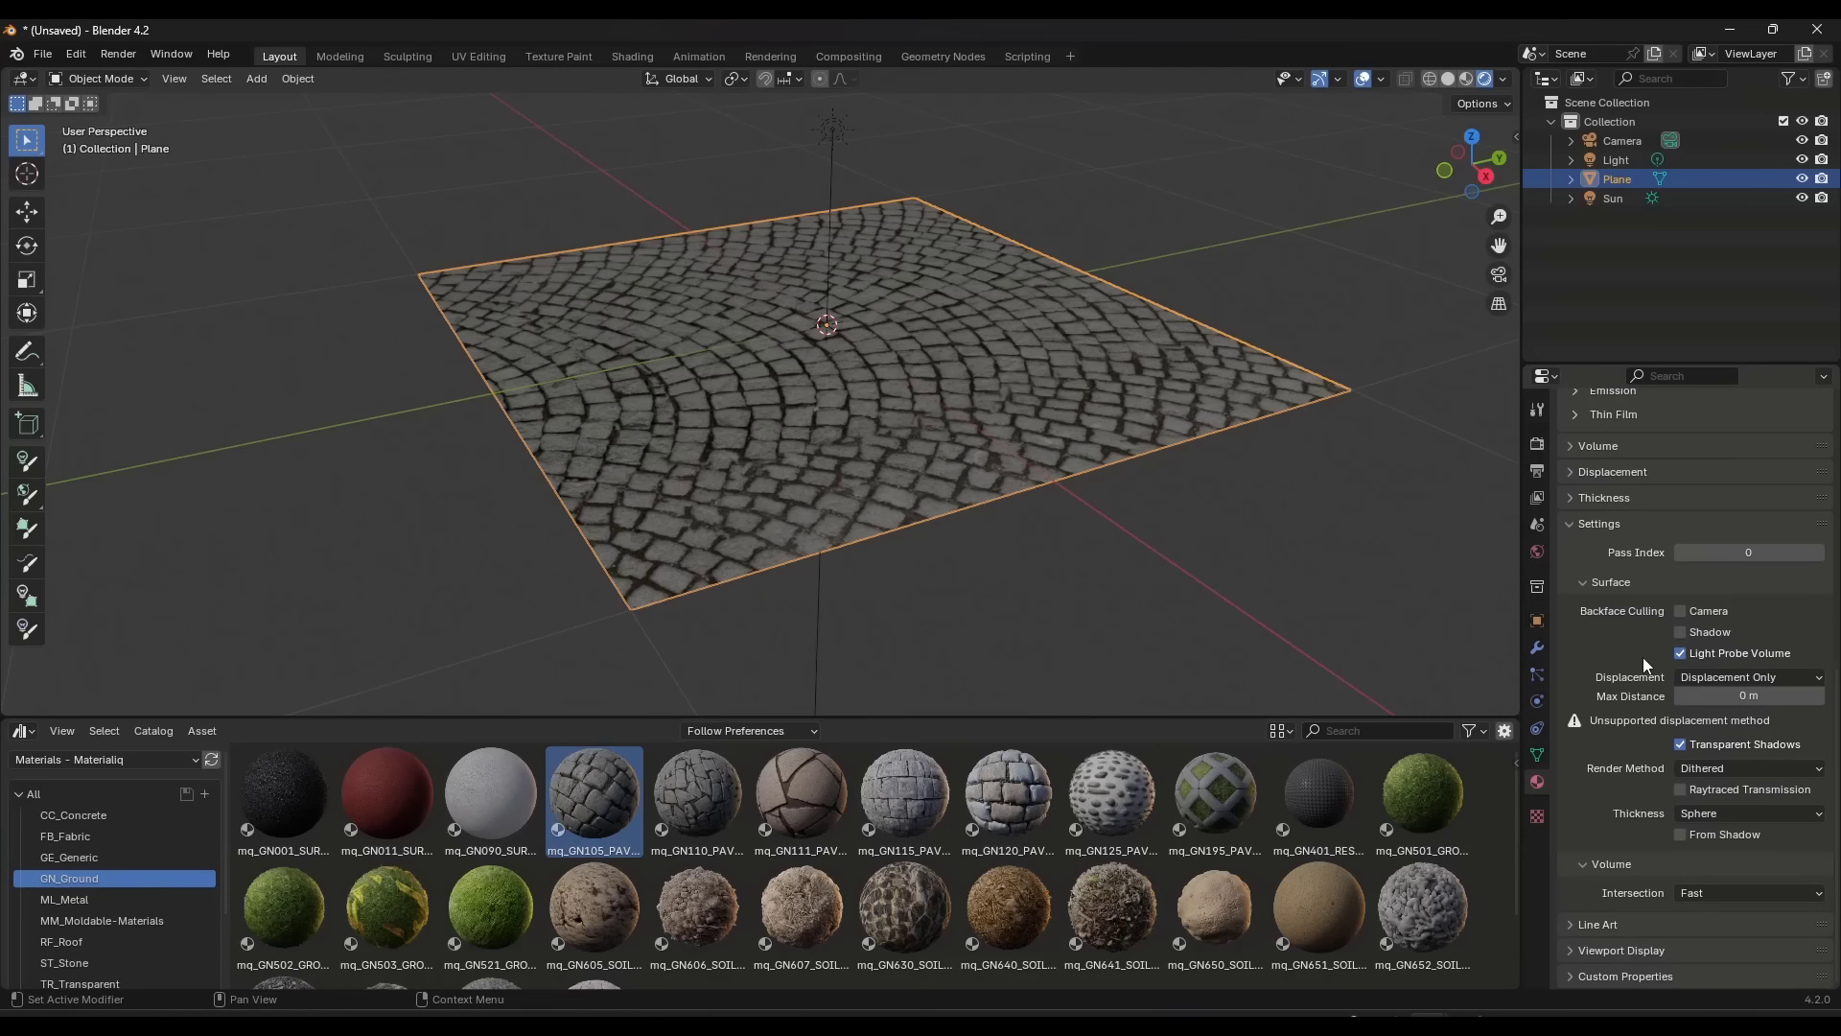
{"action": "left_click", "coordinate": [1712, 678]}
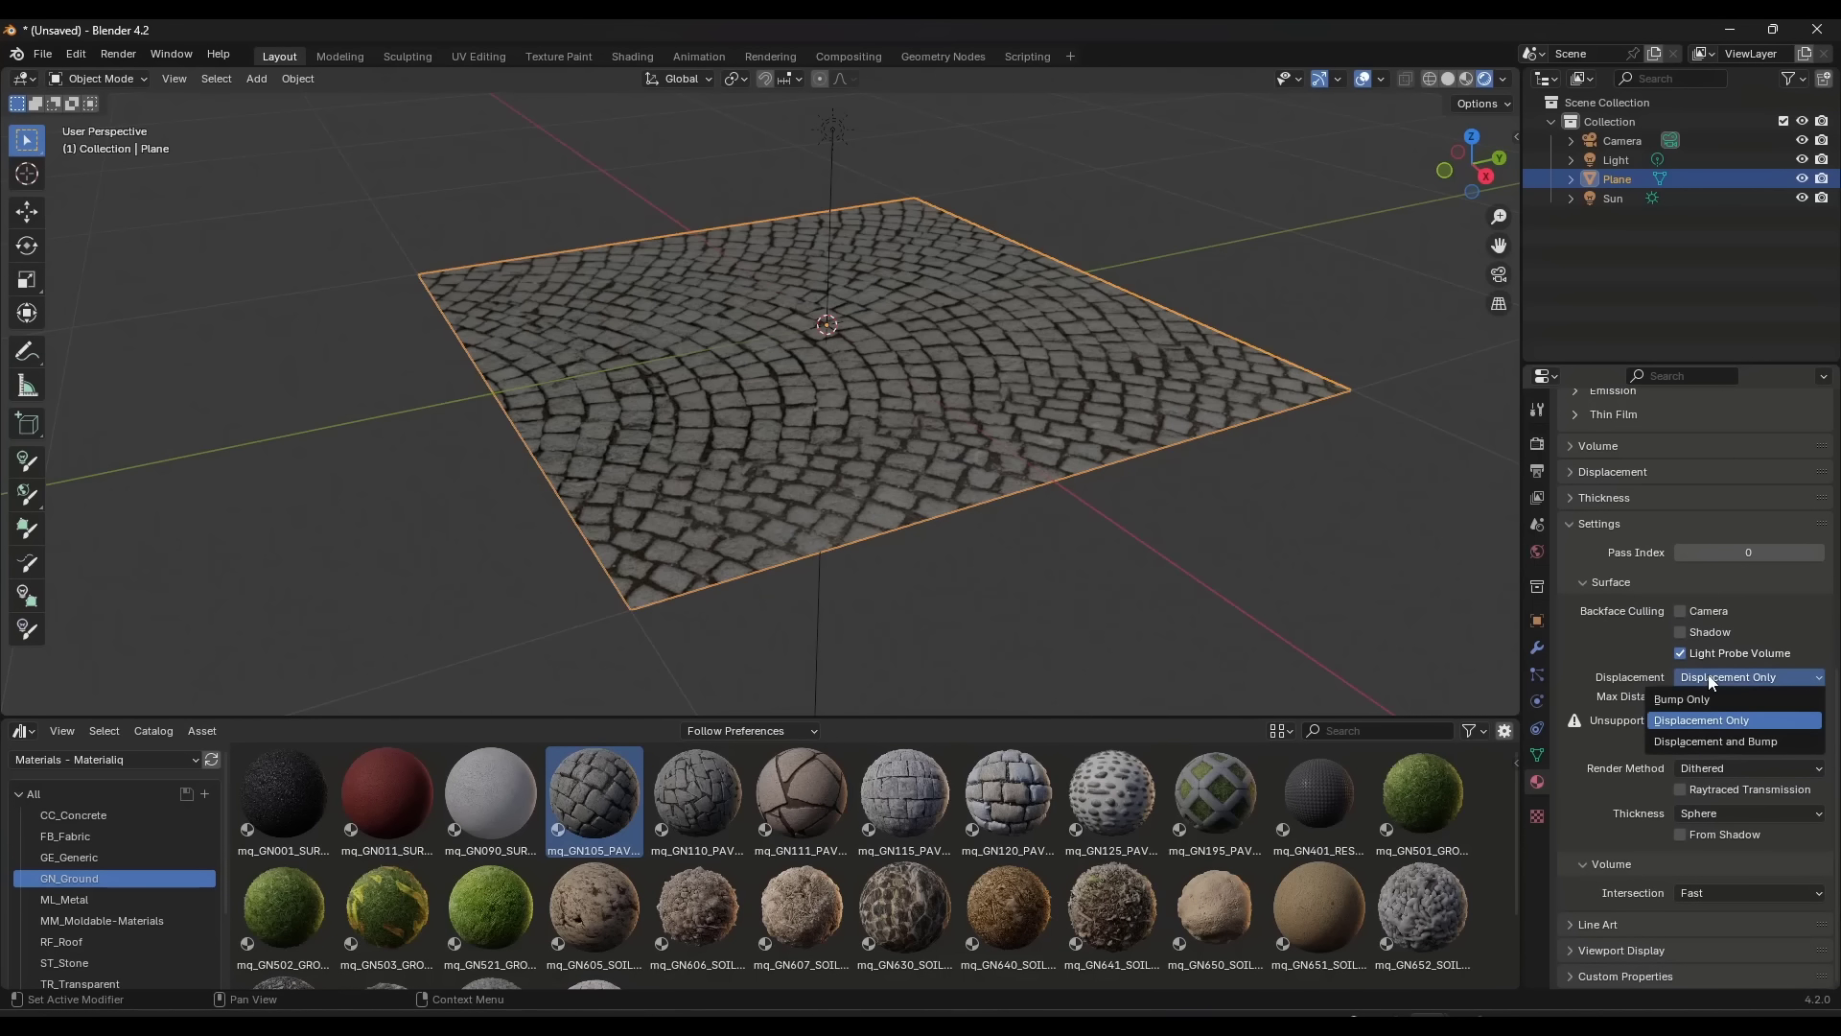
{"action": "left_click", "coordinate": [1712, 743]}
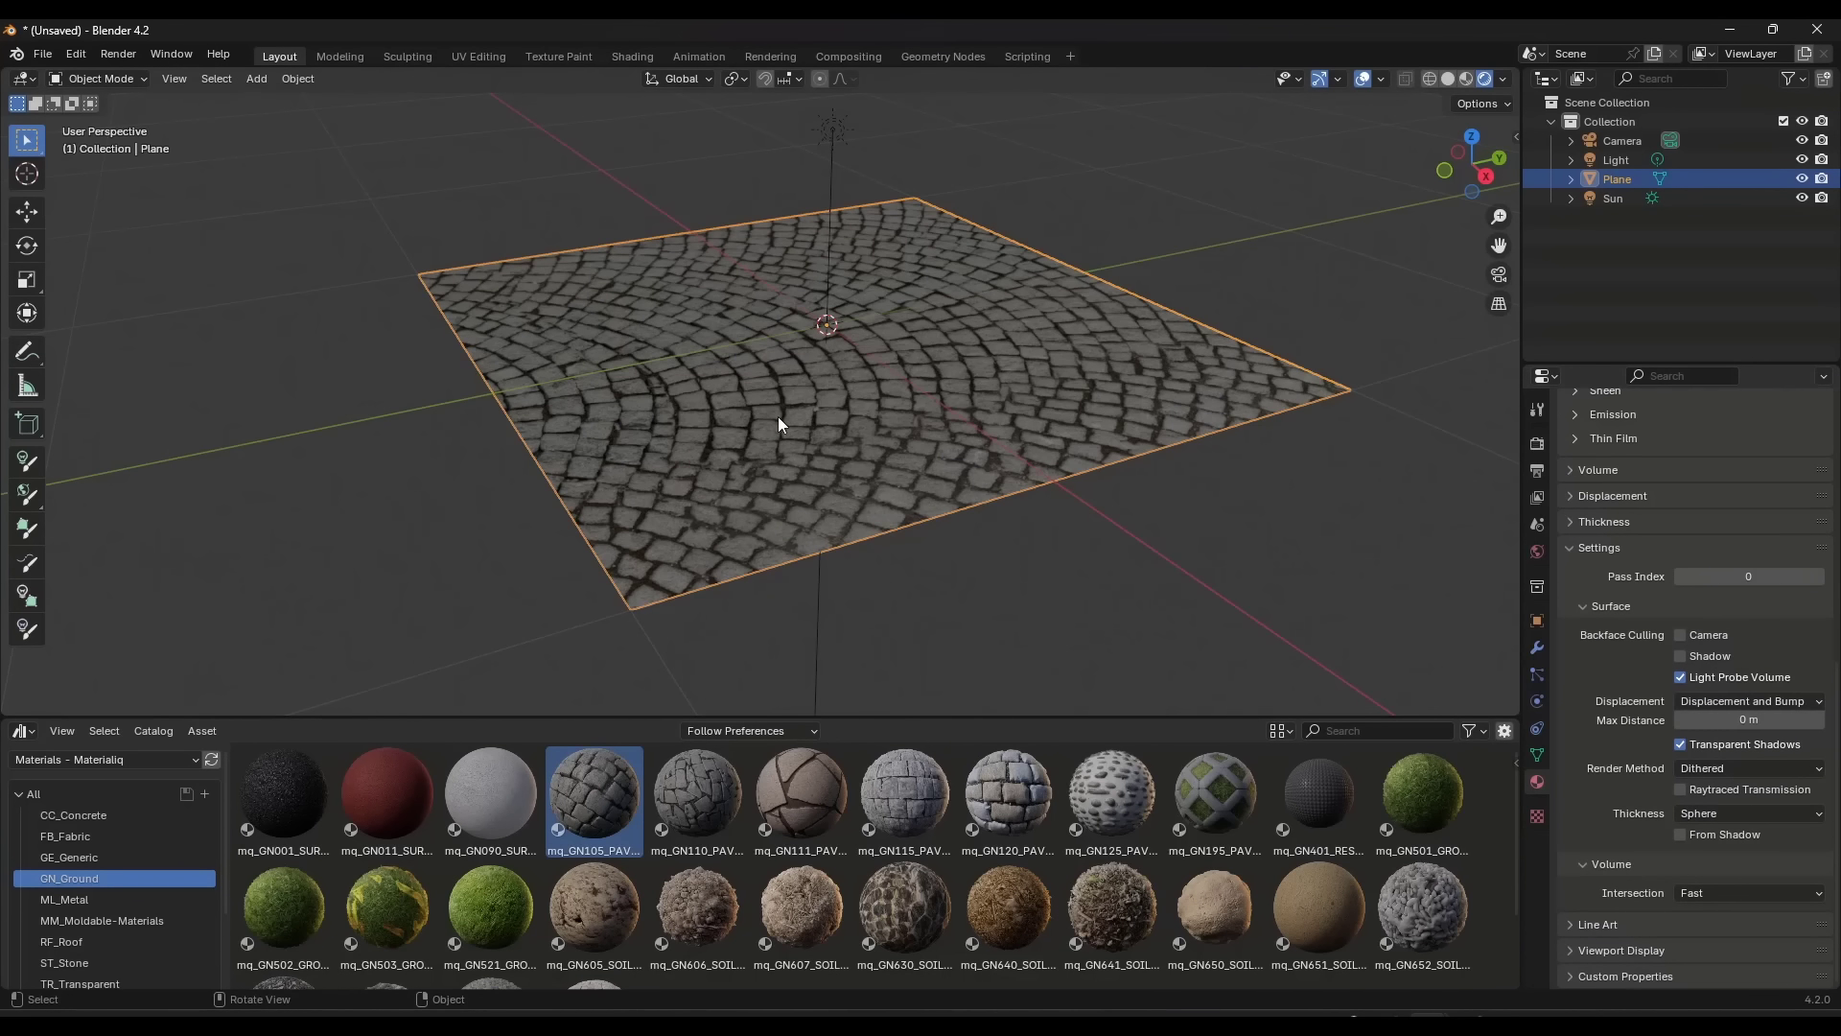
Switch to the Shading workspace and display its 3D viewport in rendered shading.
{"action": "scroll", "coordinate": [779, 418], "scroll_direction": "up", "scroll_amount": 2}
{"action": "left_click", "coordinate": [631, 57]}
{"action": "key", "text": "z"}
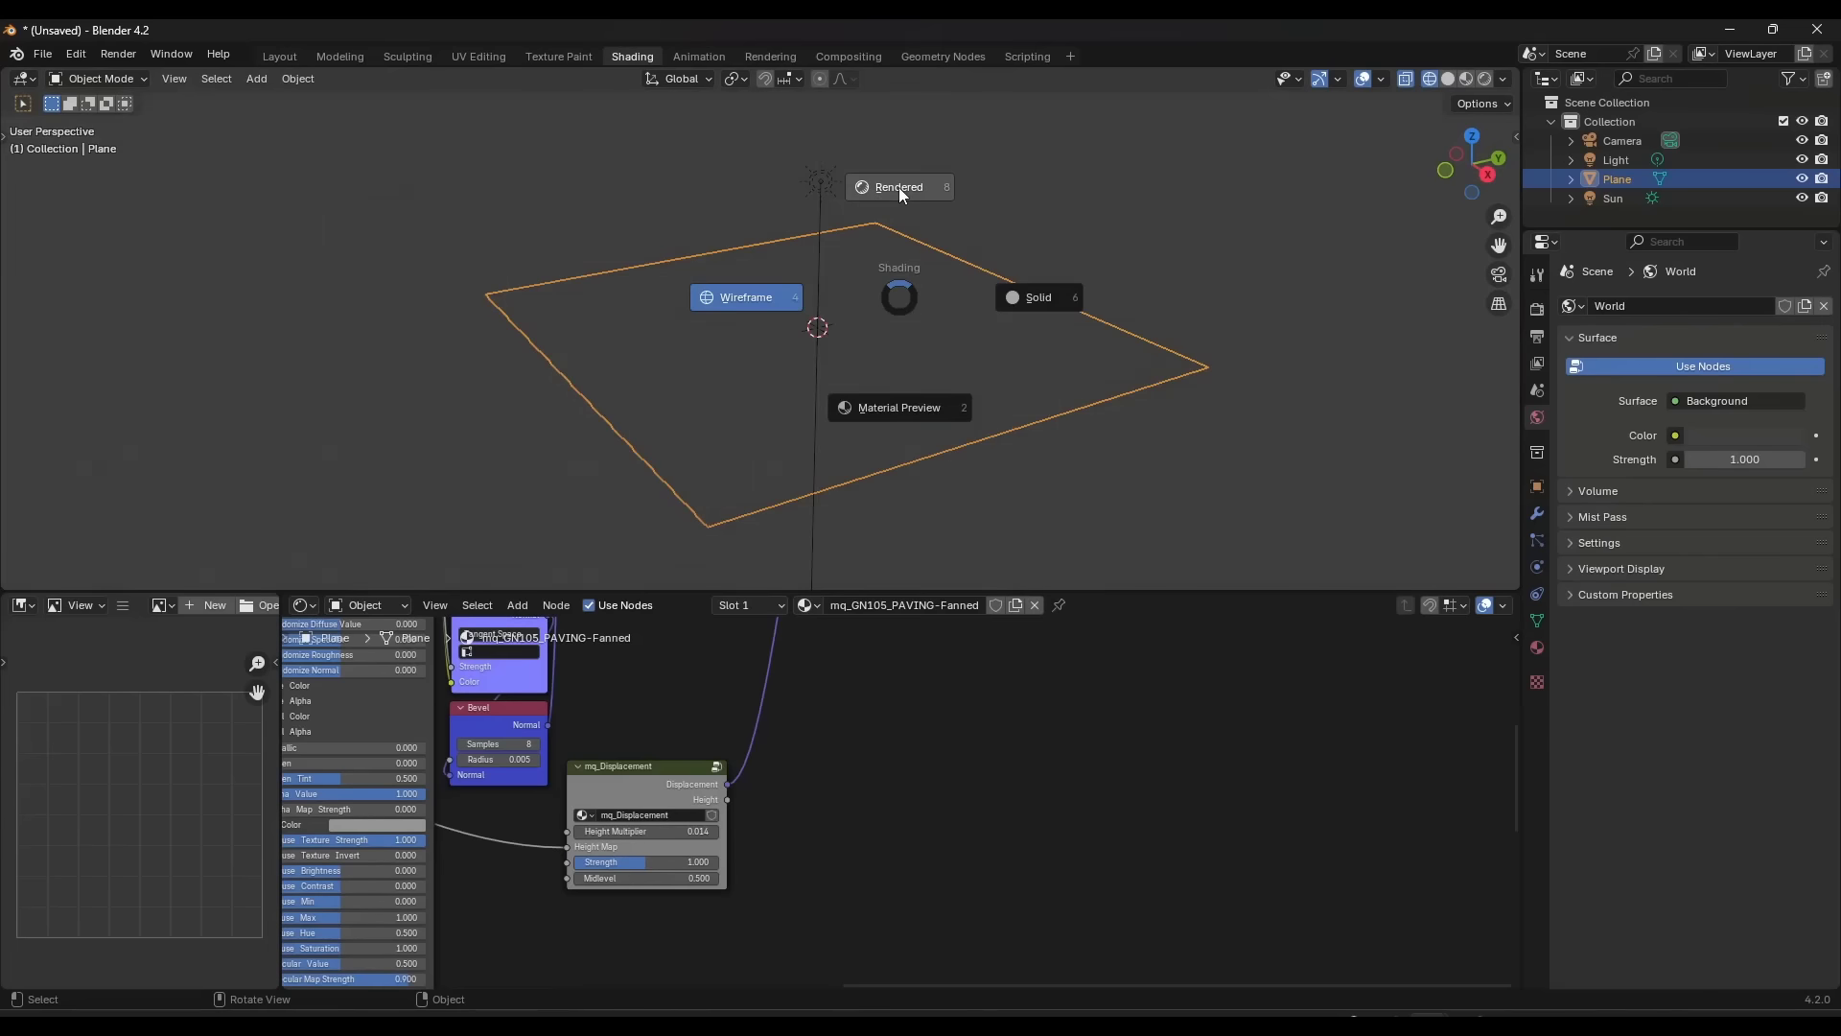
{"action": "left_click", "coordinate": [899, 187]}
{"action": "scroll", "coordinate": [820, 360], "scroll_direction": "up", "scroll_amount": 2}
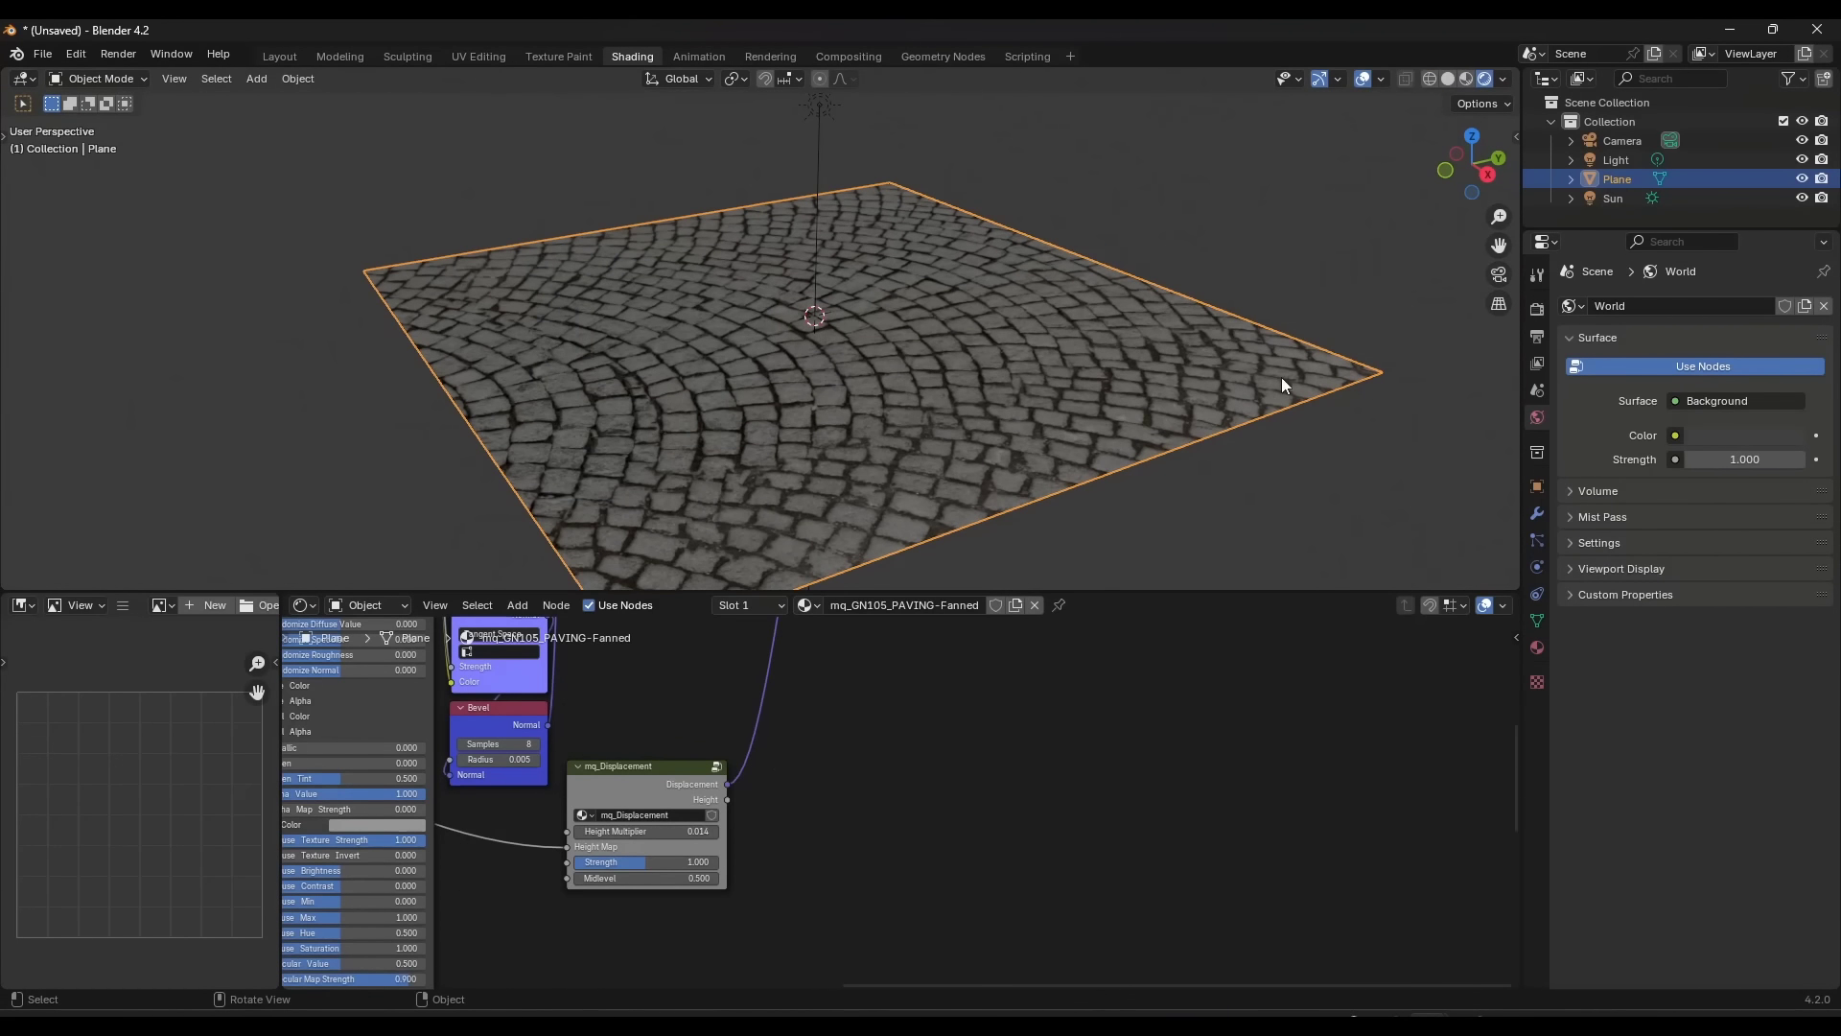
Set the Height Multiplier of the mq_Displacement node to 0.214.
{"action": "left_click", "coordinate": [1536, 308]}
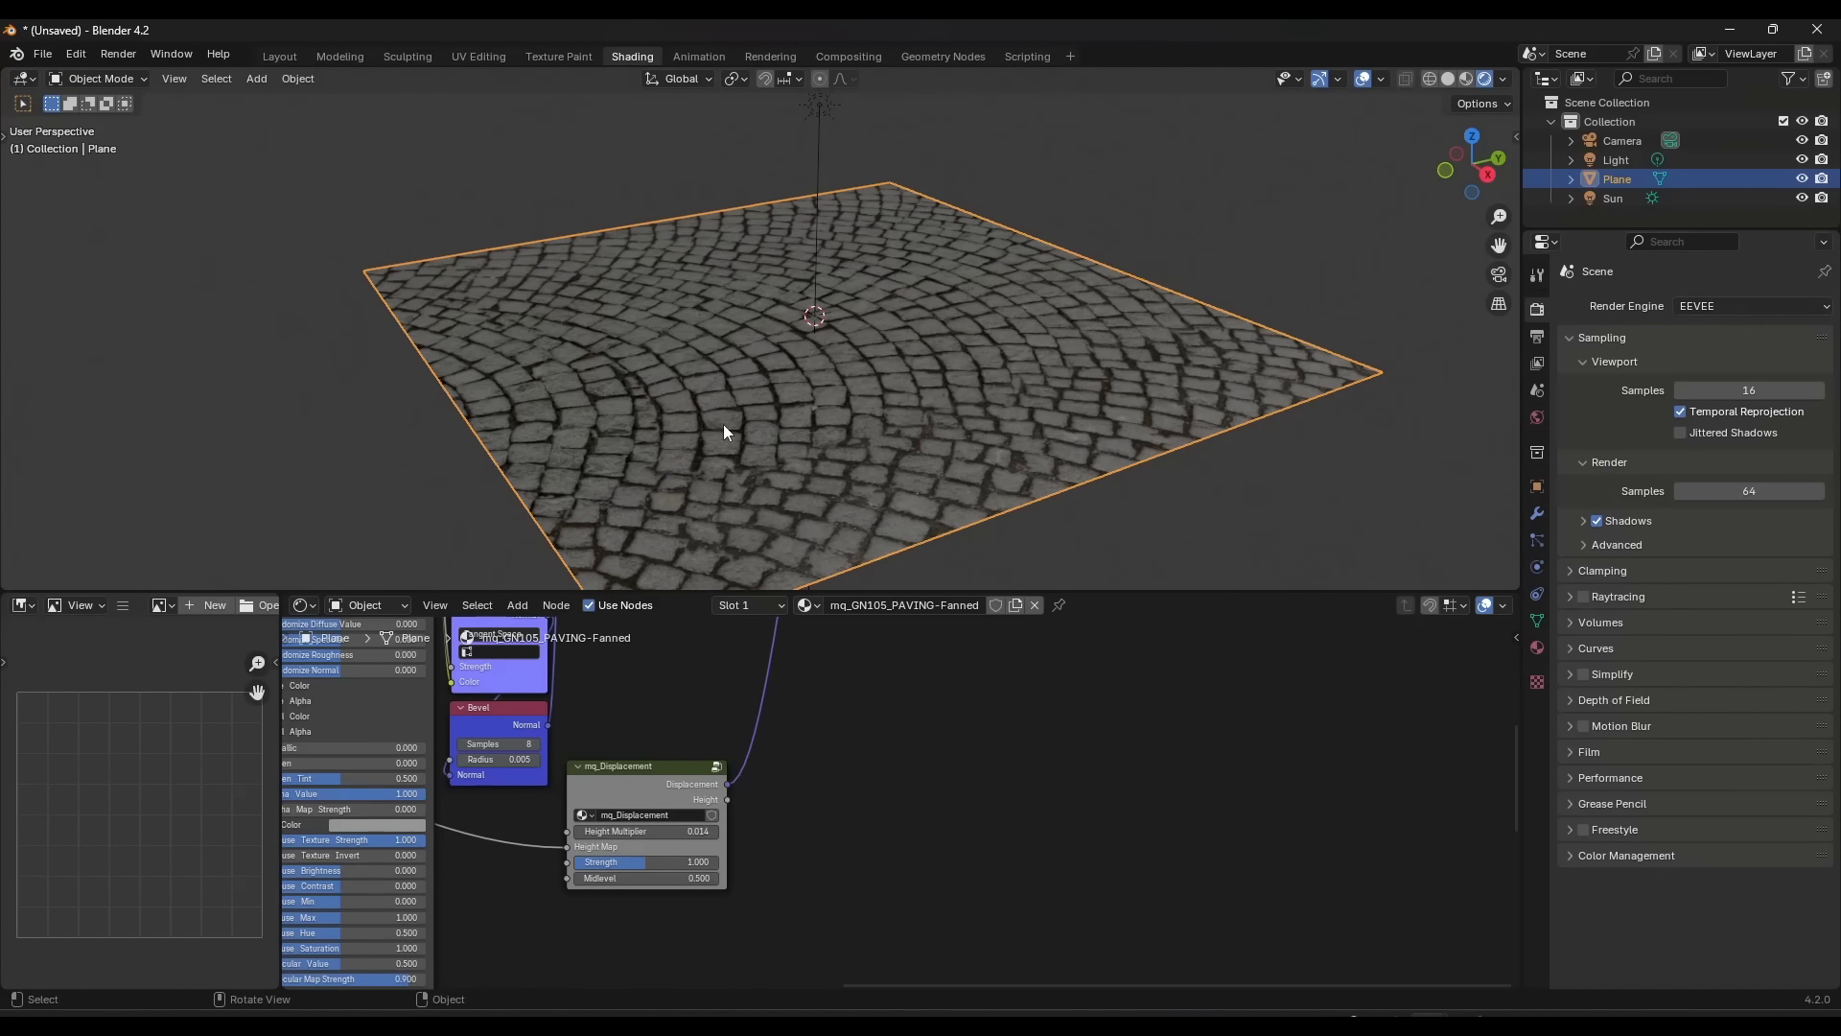
{"action": "left_click", "coordinate": [642, 830]}
{"action": "type", "text": "0.214"}
{"action": "key", "text": "Return"}
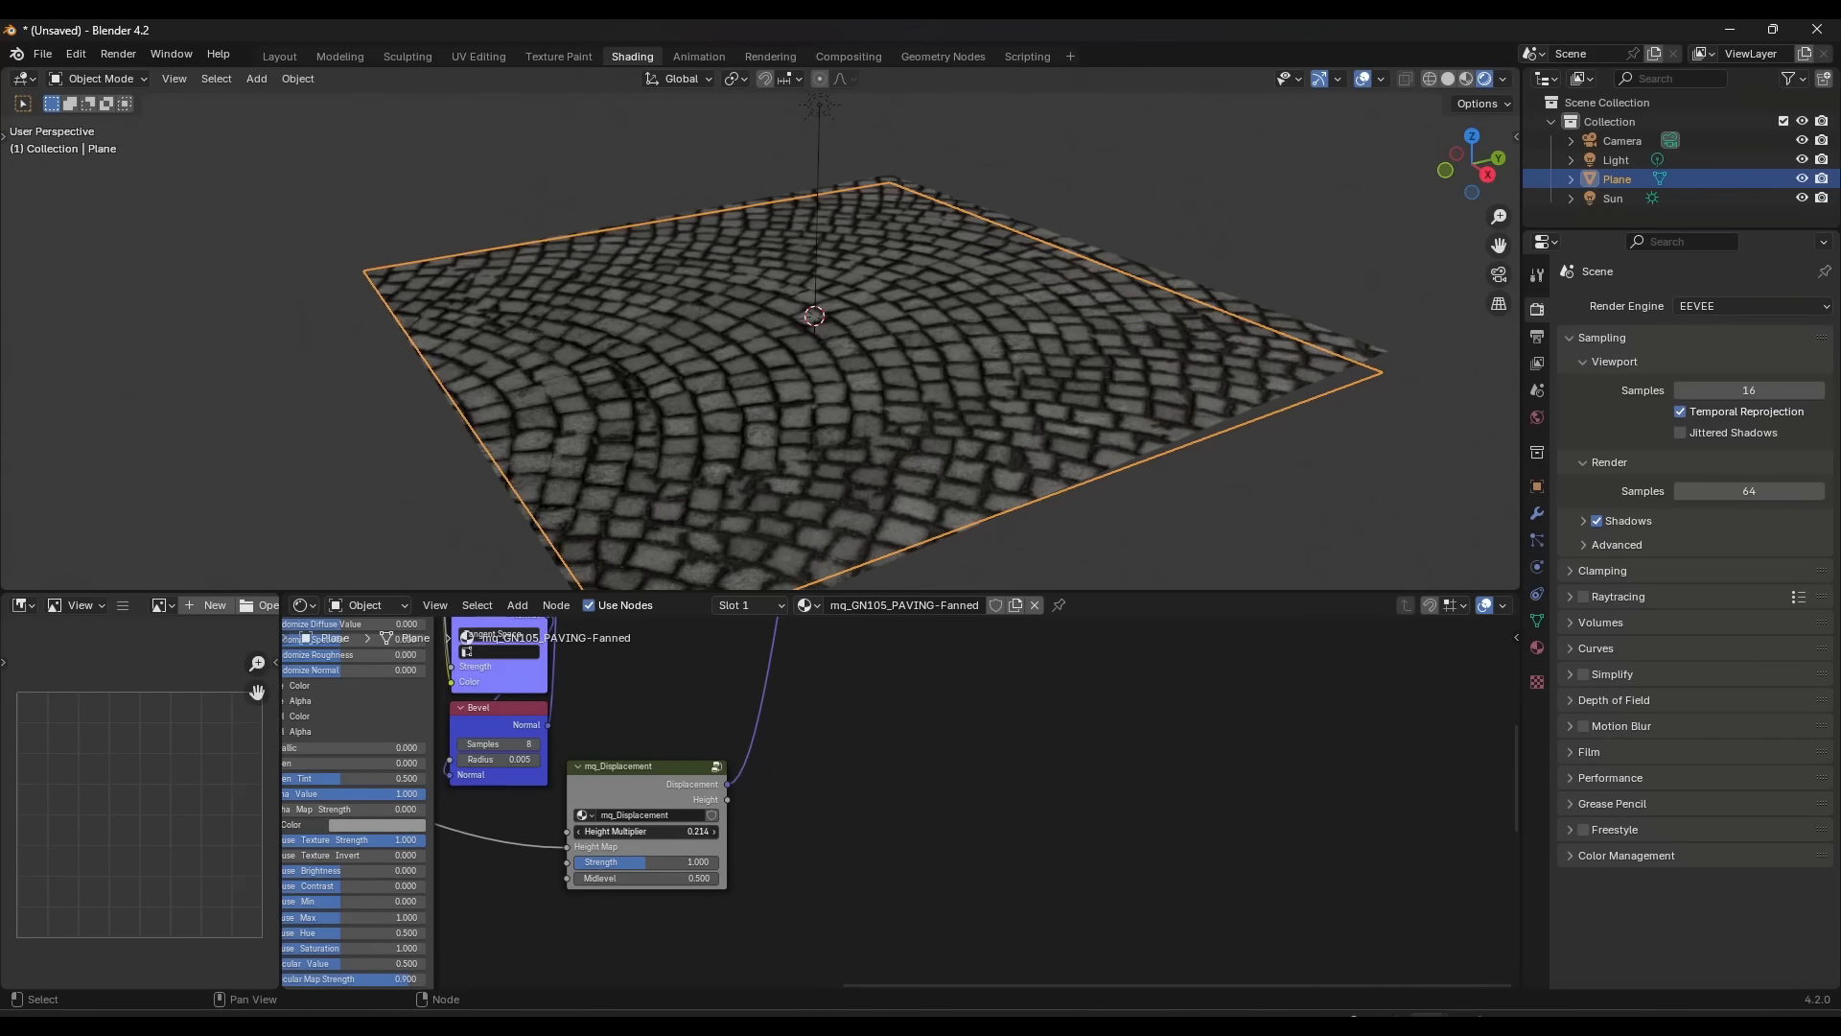
Add a Subdivision Surface modifier to the plane and set its subdivision type to Simple.
{"action": "left_click", "coordinate": [1536, 513]}
{"action": "left_click", "coordinate": [1668, 305]}
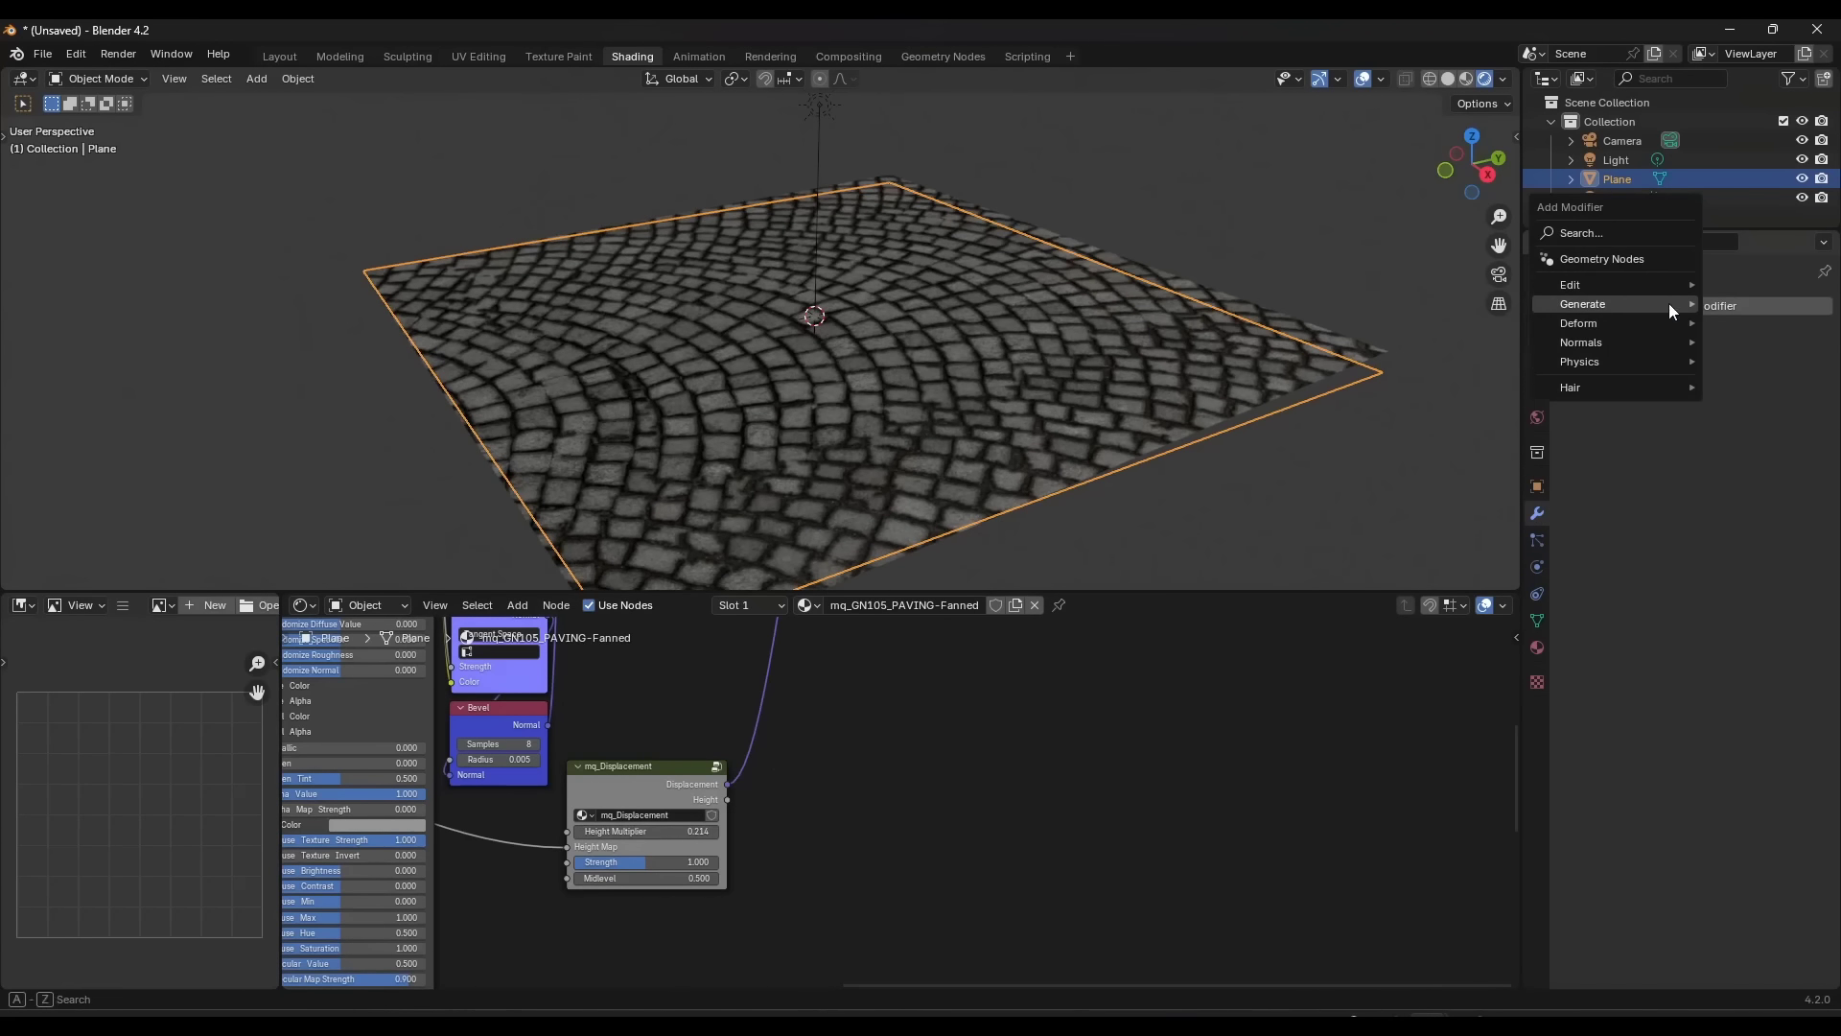
{"action": "mouse_move", "coordinate": [1626, 301]}
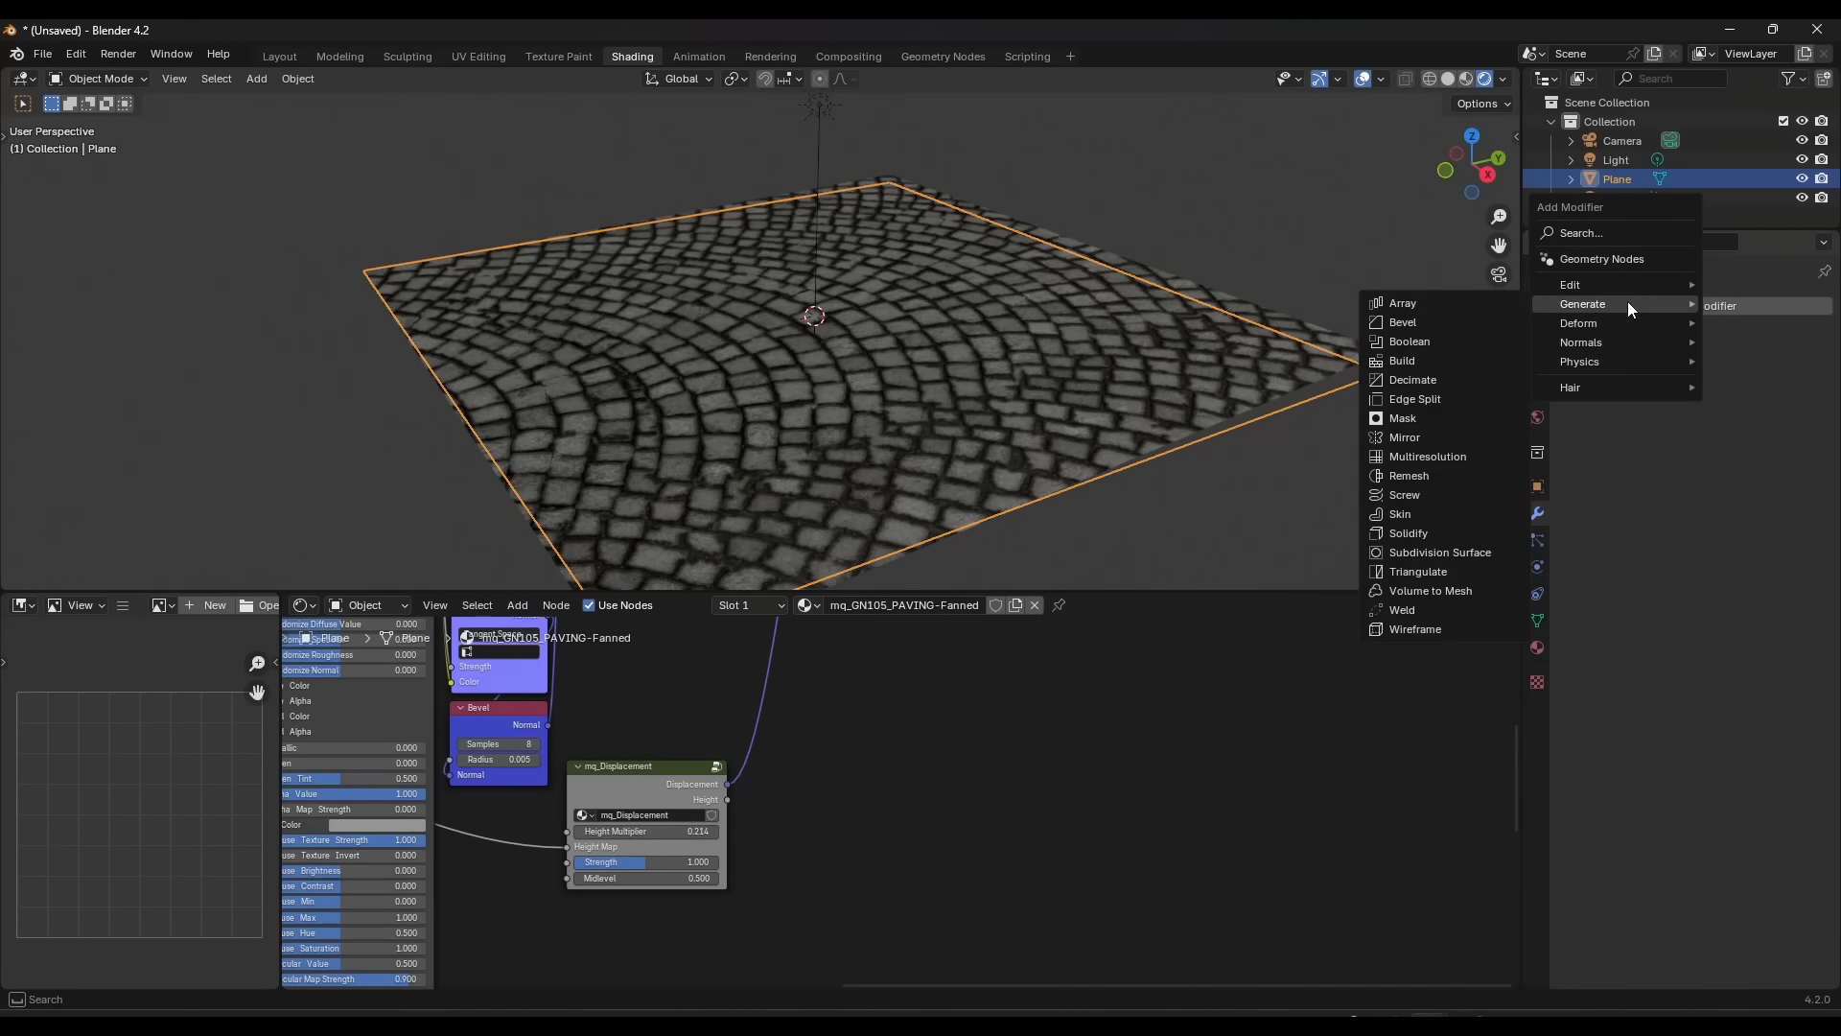
{"action": "left_click", "coordinate": [1458, 552]}
{"action": "left_click", "coordinate": [1750, 369]}
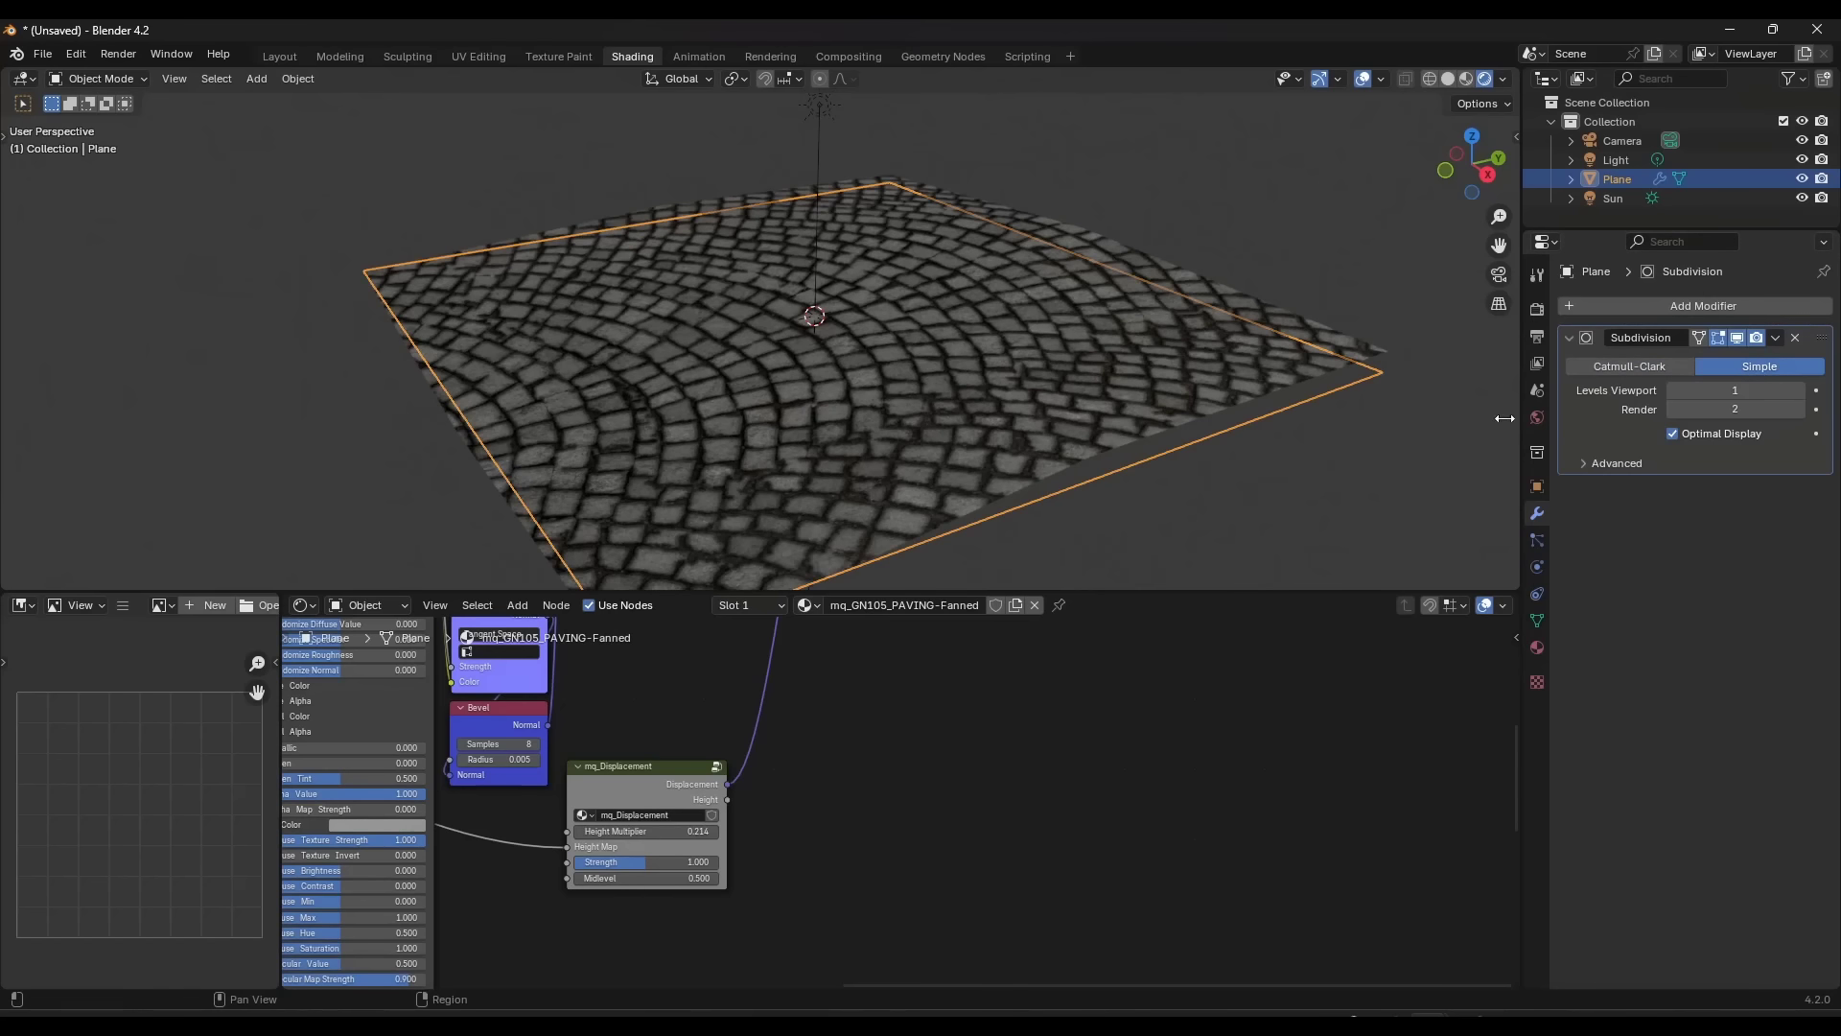
{"action": "left_click", "coordinate": [1537, 308]}
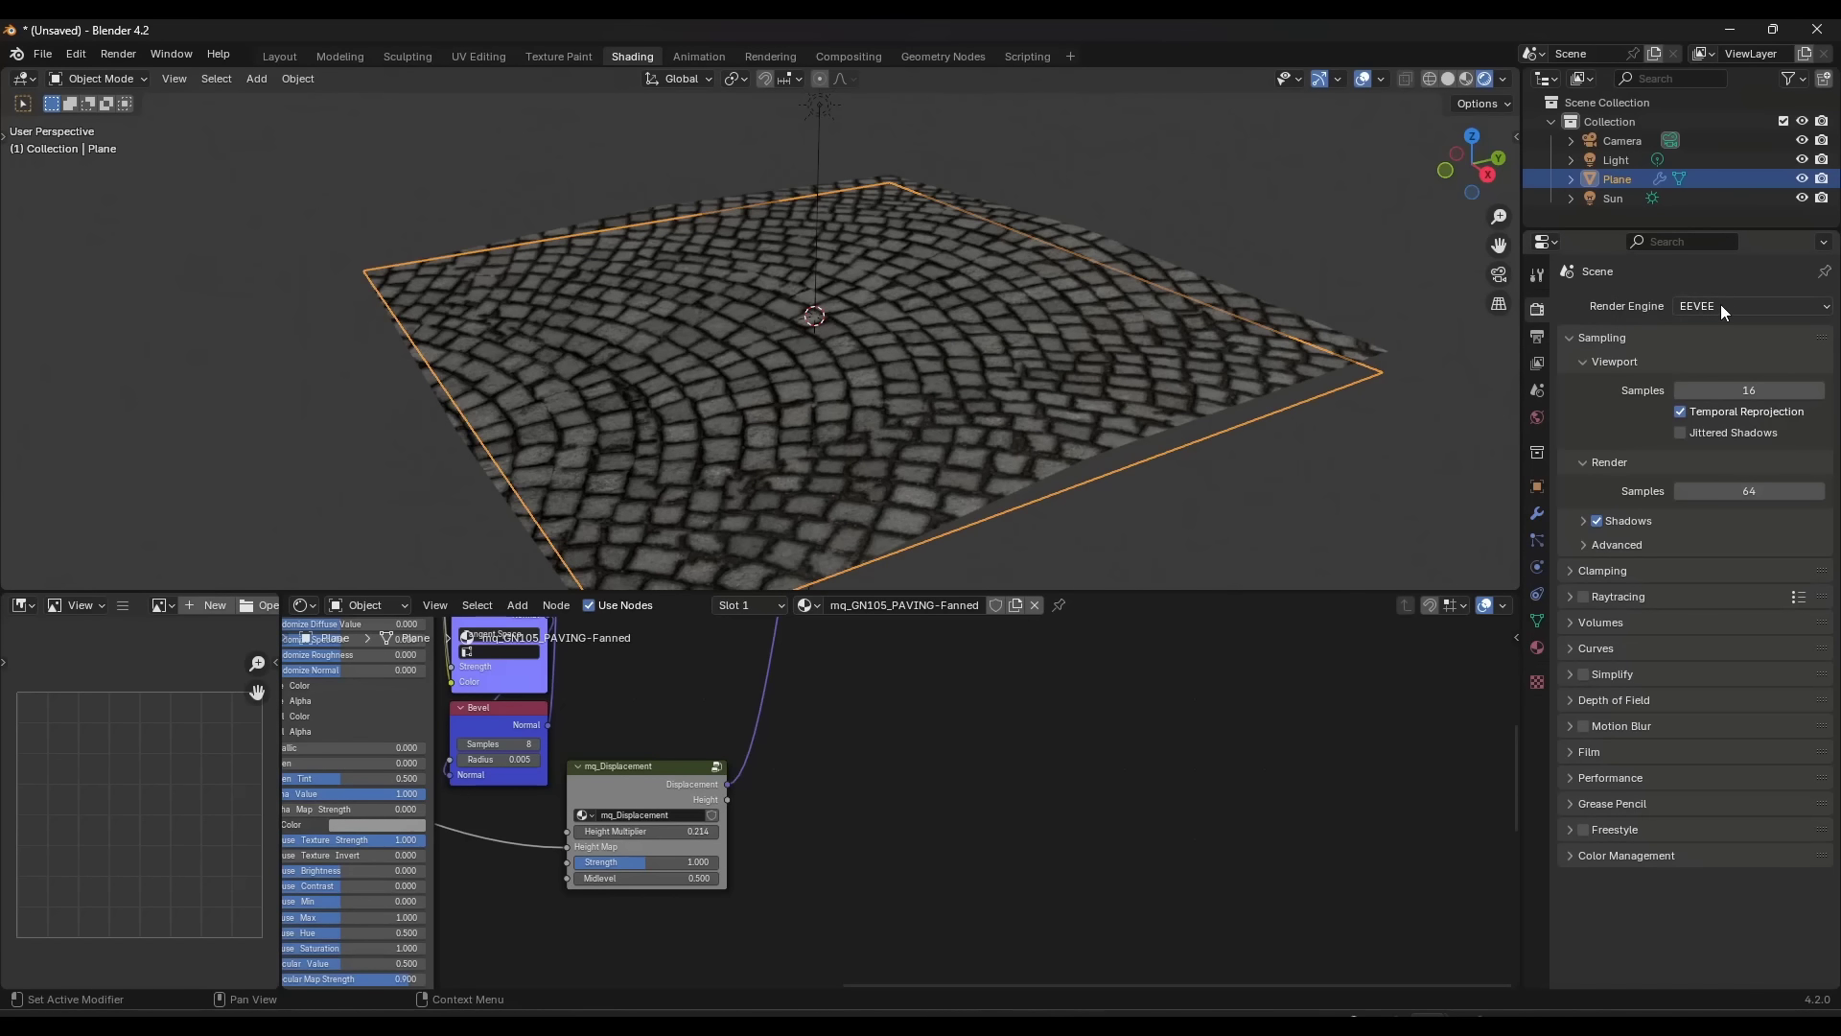
{"action": "left_click", "coordinate": [1537, 515]}
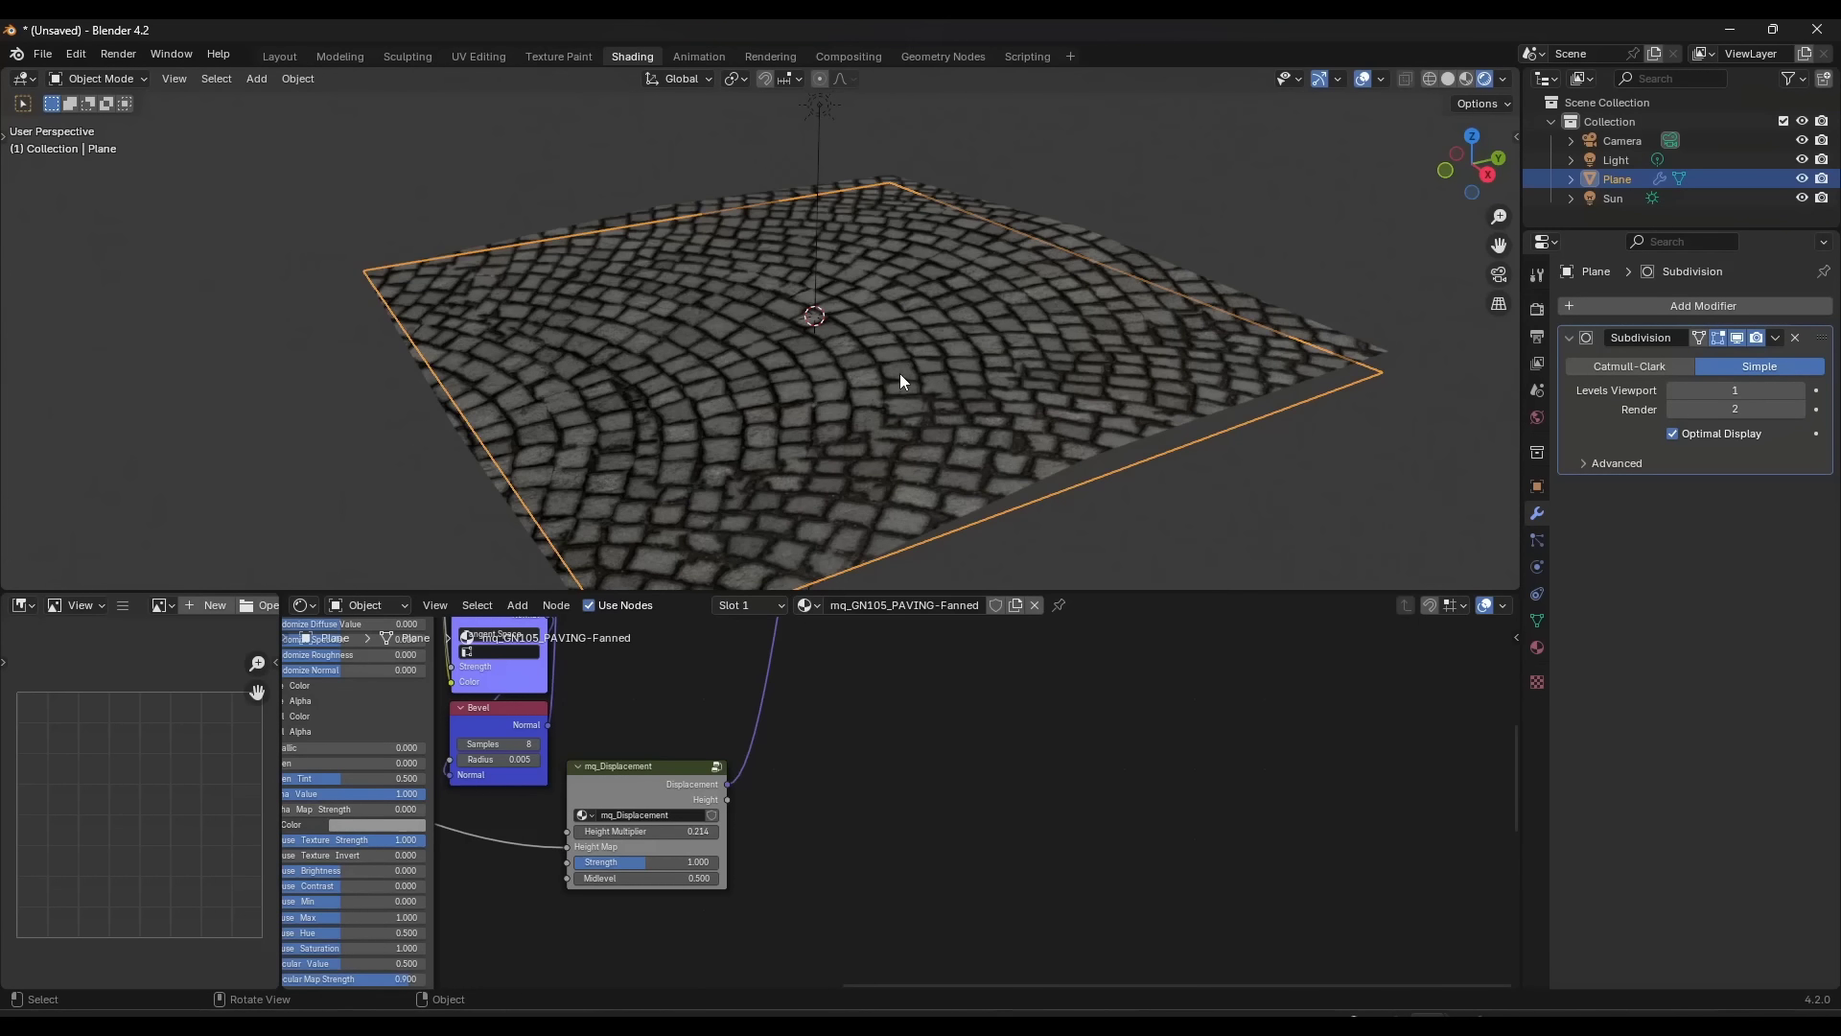
Enter Edit Mode on the plane and subdivide its mesh with 10 cuts.
{"action": "key", "text": "Tab"}
{"action": "right_click", "coordinate": [843, 349]}
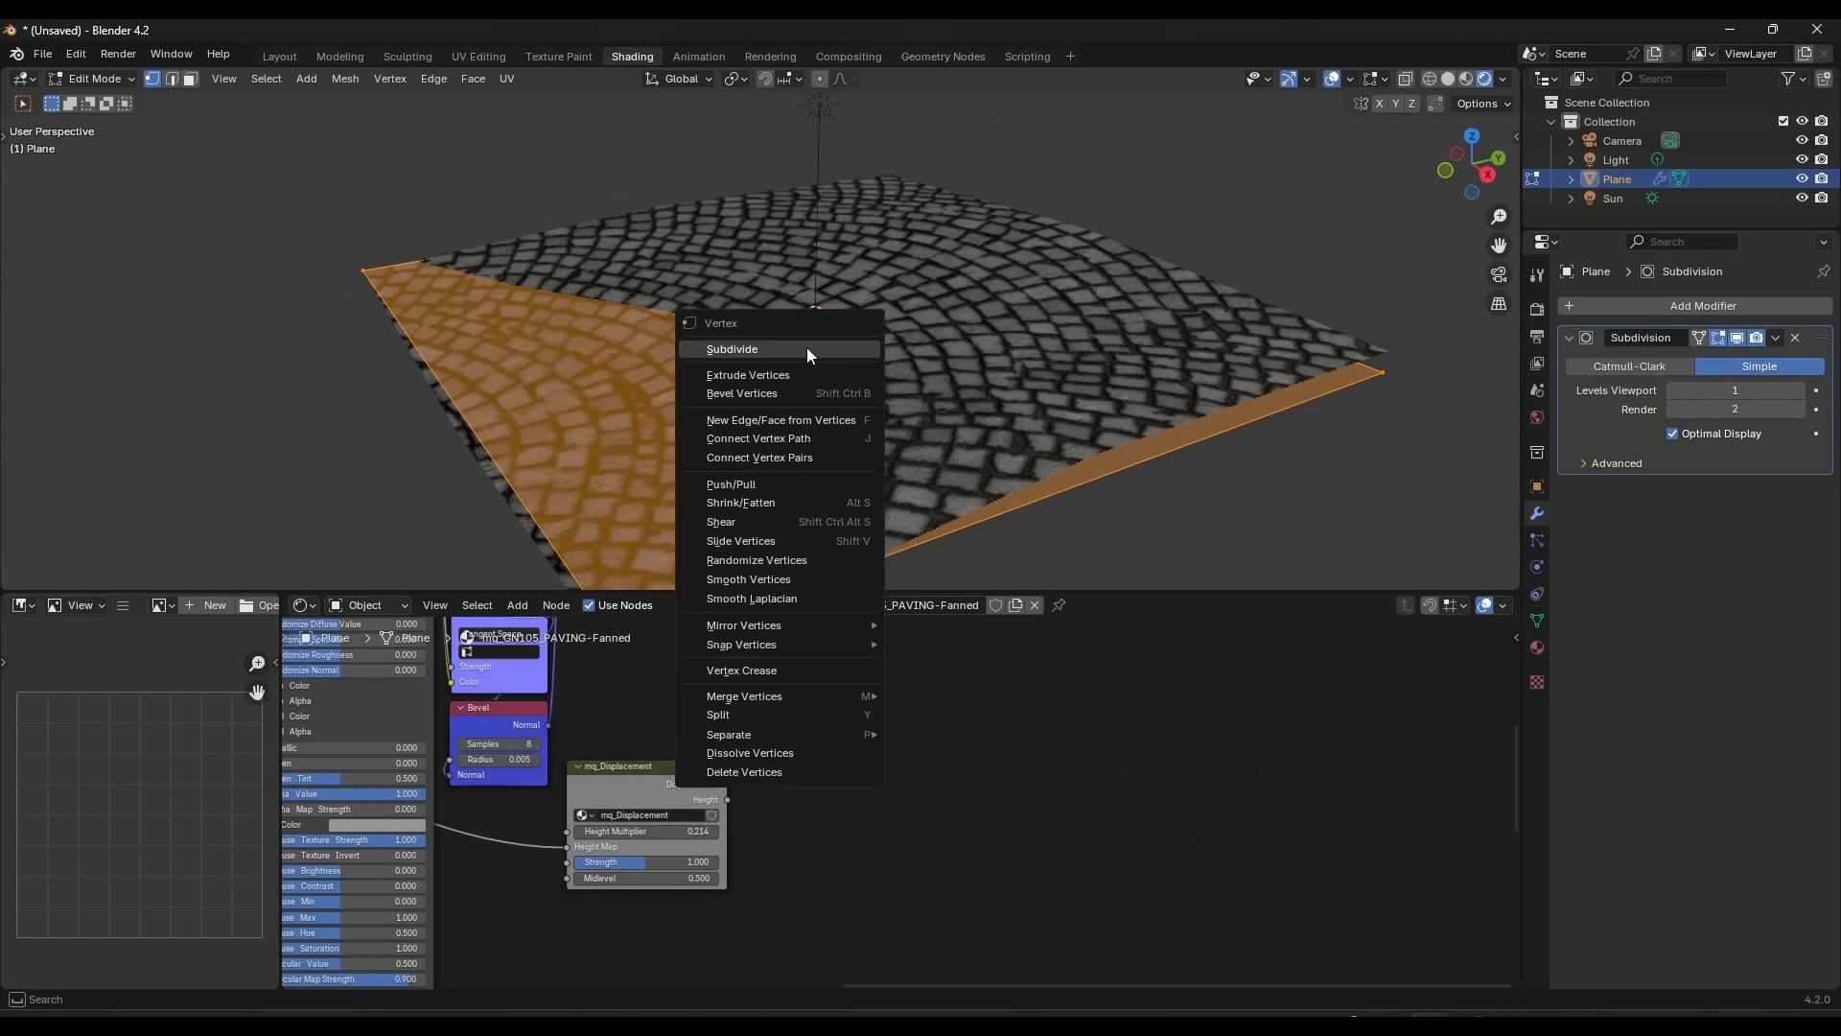
{"action": "left_click", "coordinate": [807, 349]}
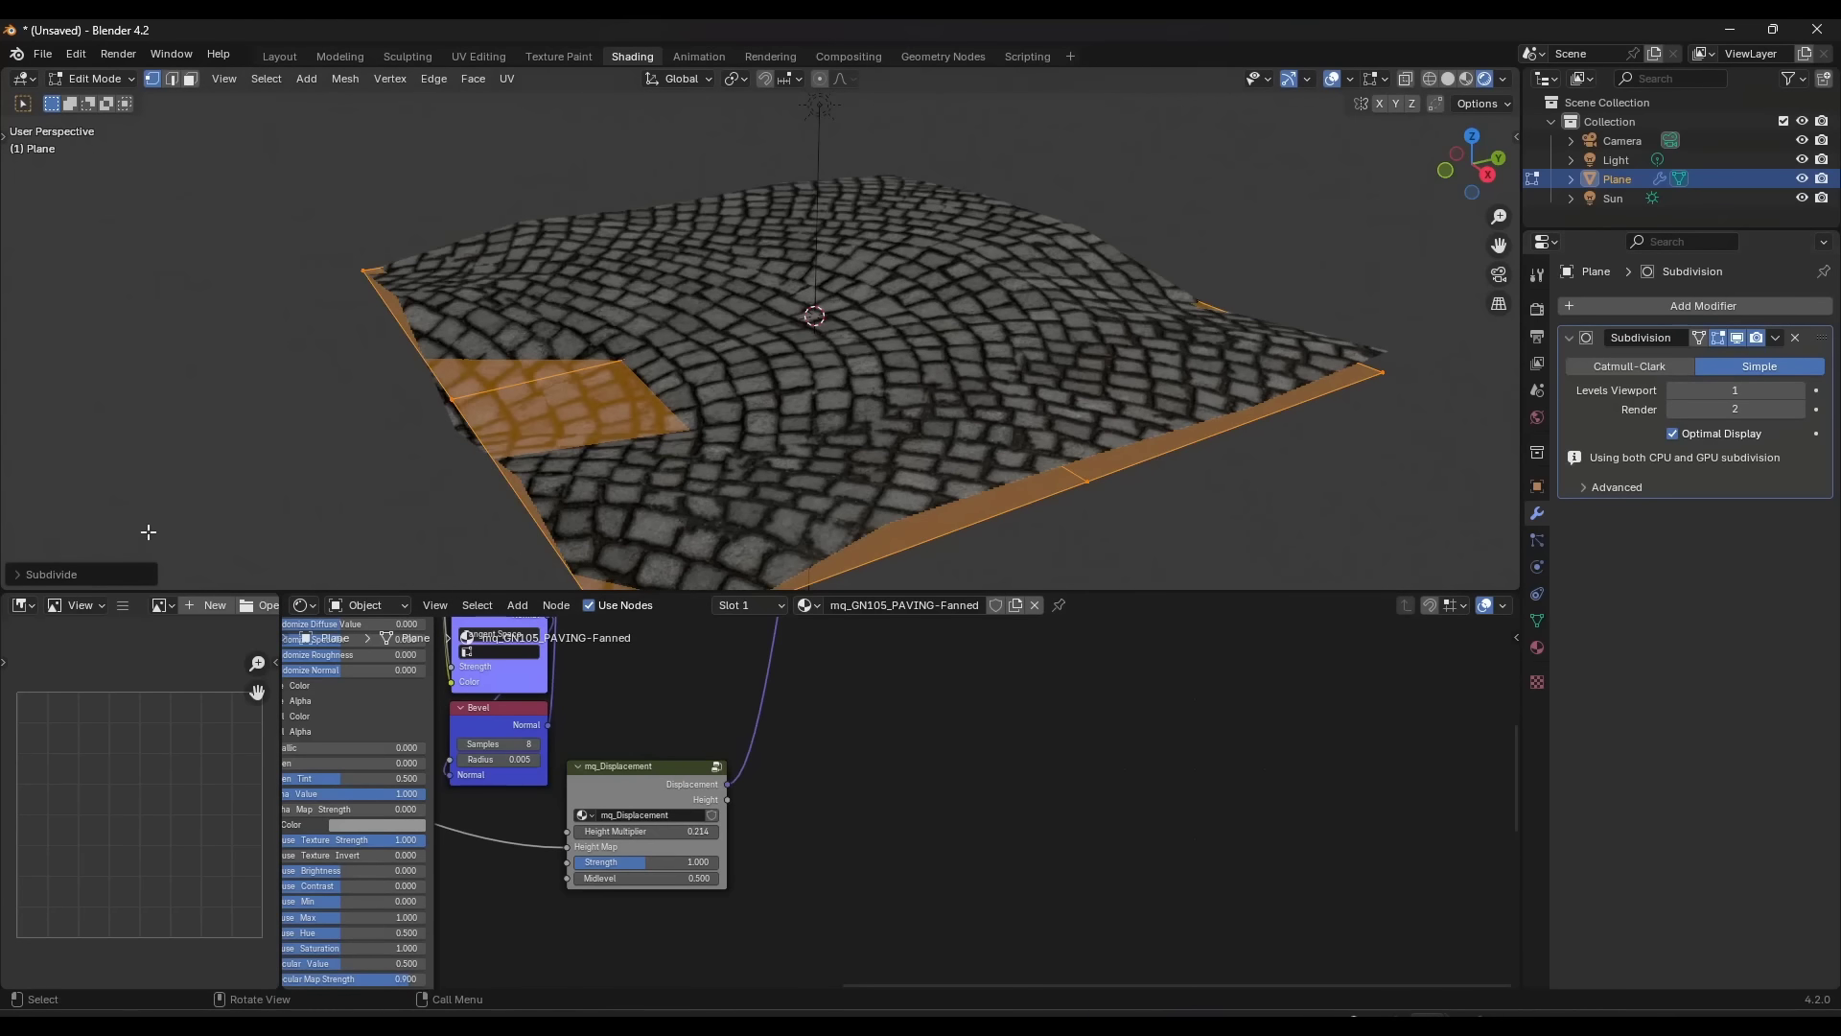
{"action": "left_click", "coordinate": [87, 573]}
{"action": "left_click", "coordinate": [190, 441]}
{"action": "type", "text": "10"}
{"action": "key", "text": "Return"}
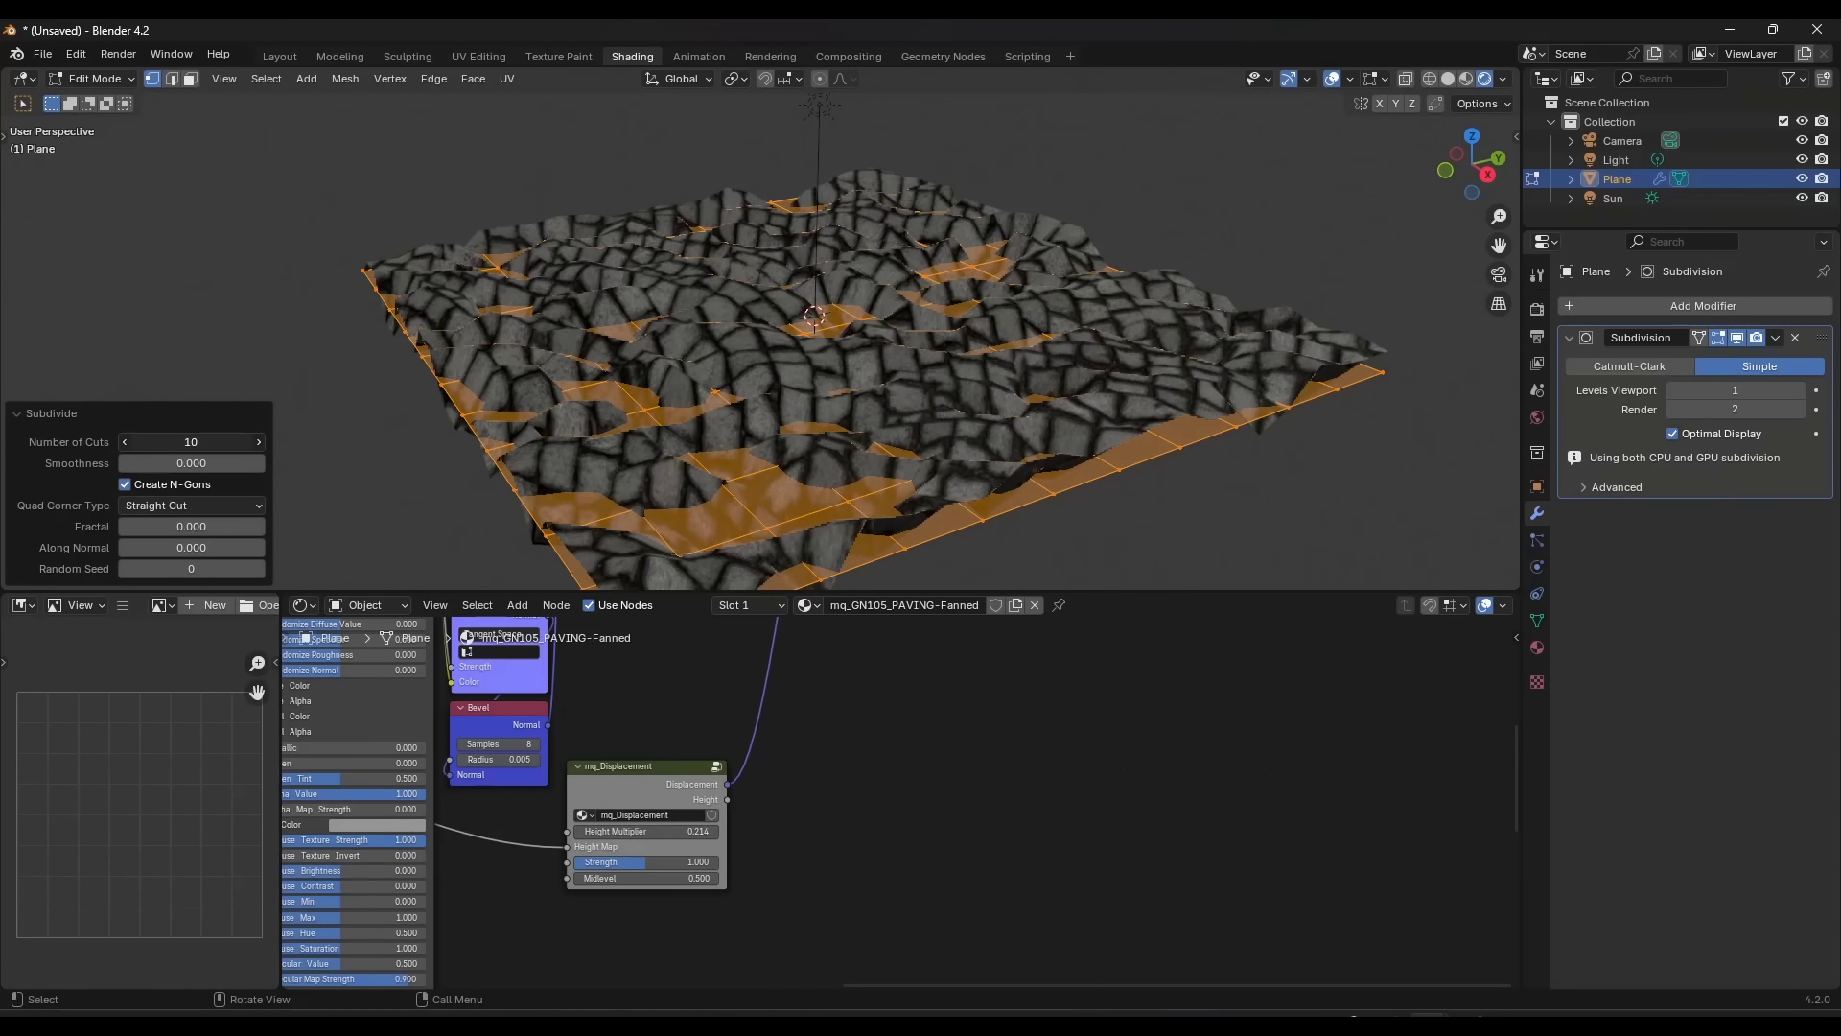
Subdivide the plane's mesh again with 2 cuts and set the Subdivision modifier's viewport level to 3.
{"action": "right_click", "coordinate": [710, 333]}
{"action": "left_click", "coordinate": [679, 331]}
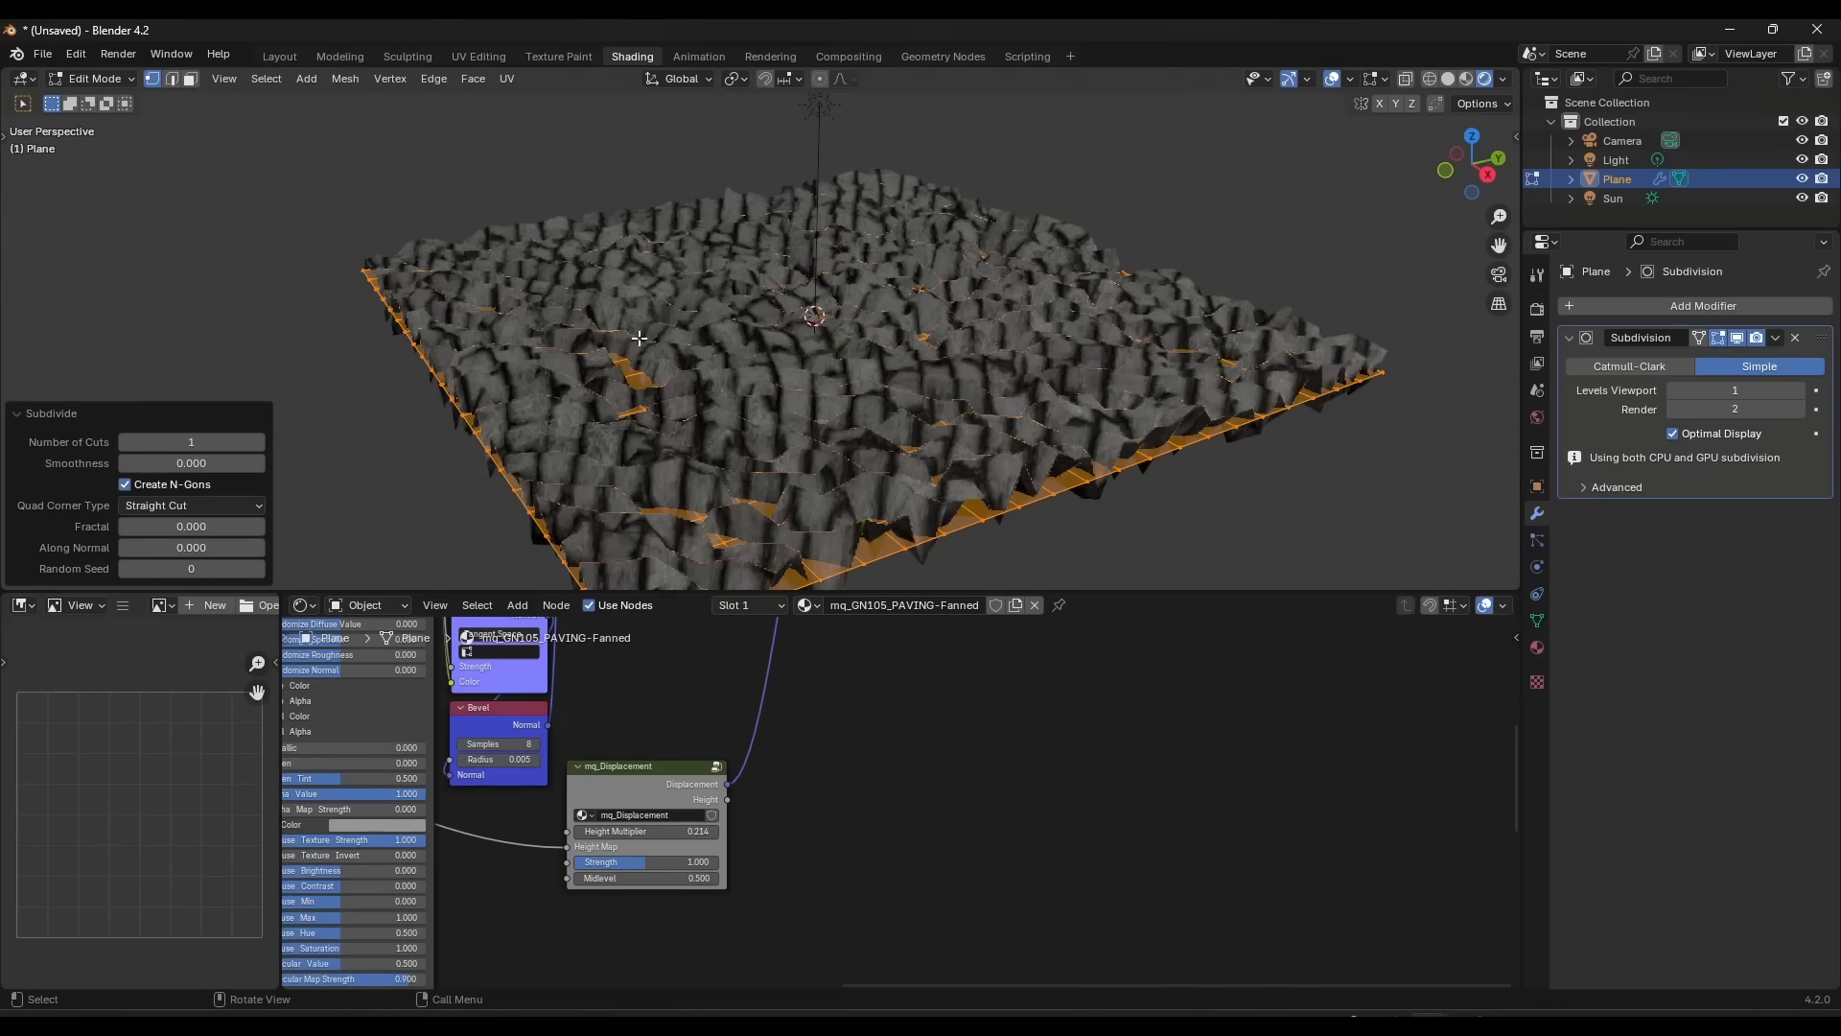
{"action": "left_click", "coordinate": [261, 441]}
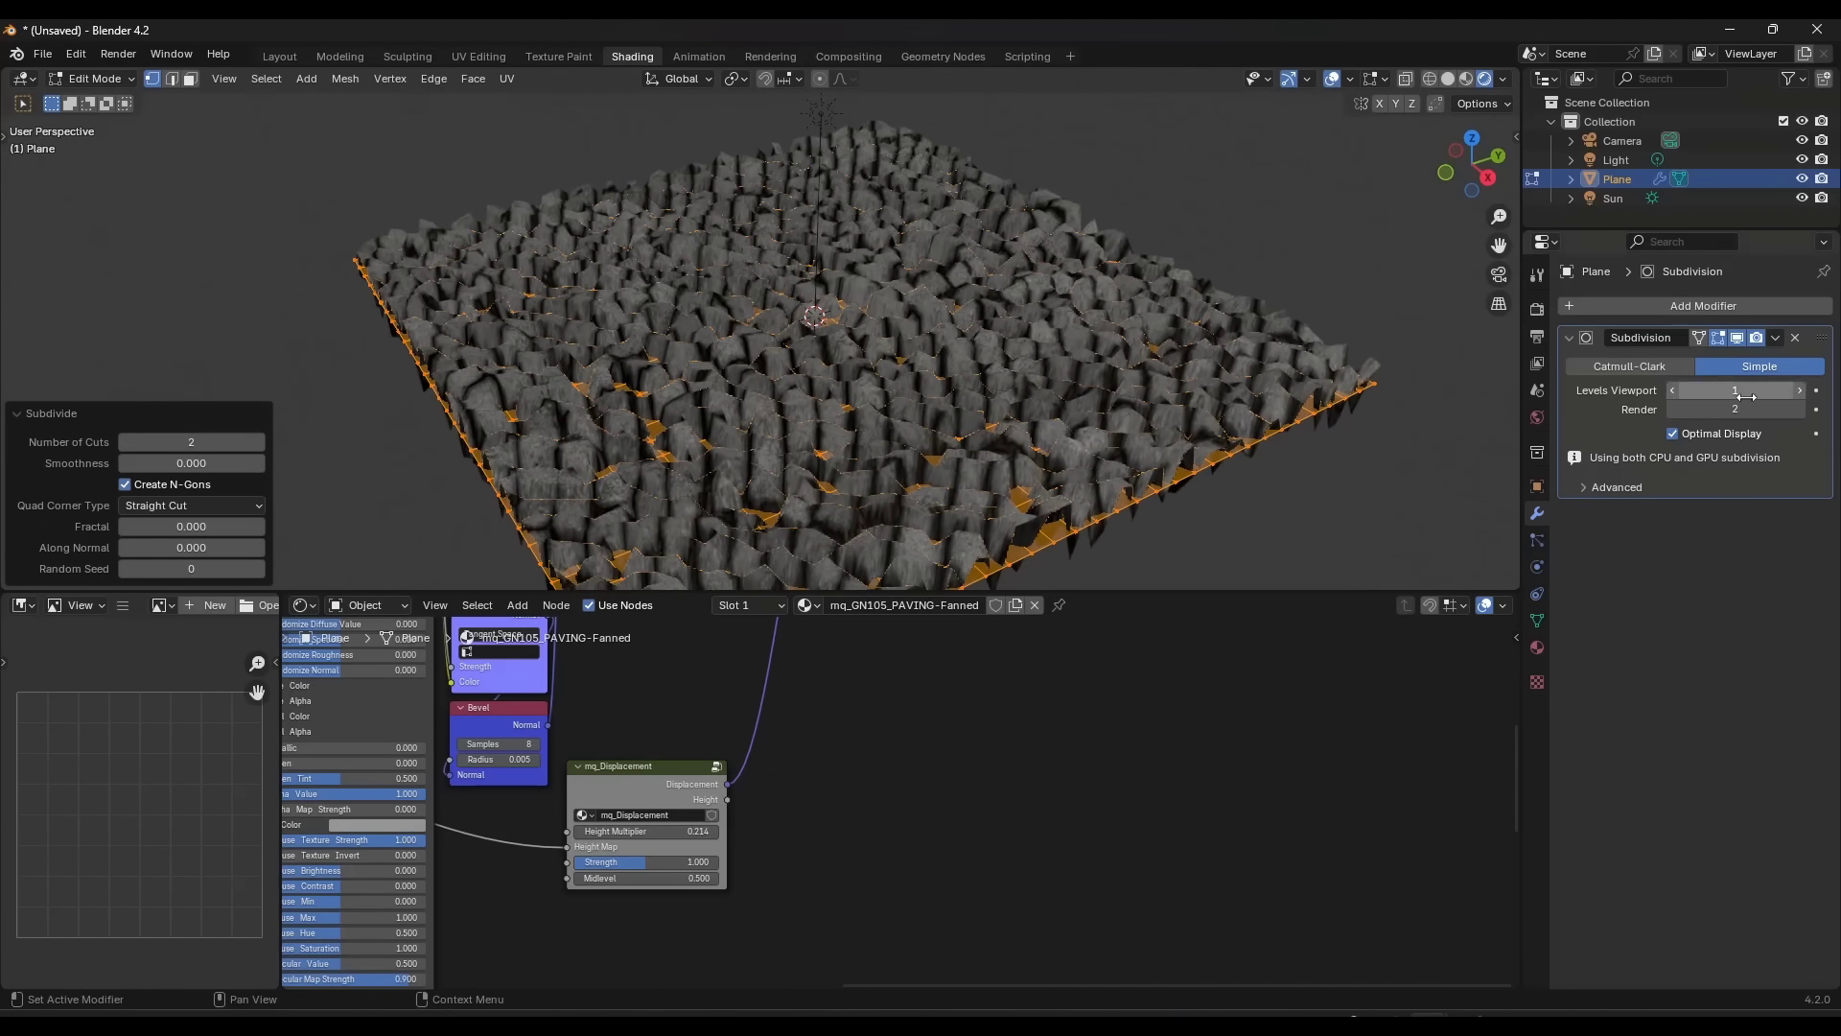
{"action": "left_click", "coordinate": [1799, 390]}
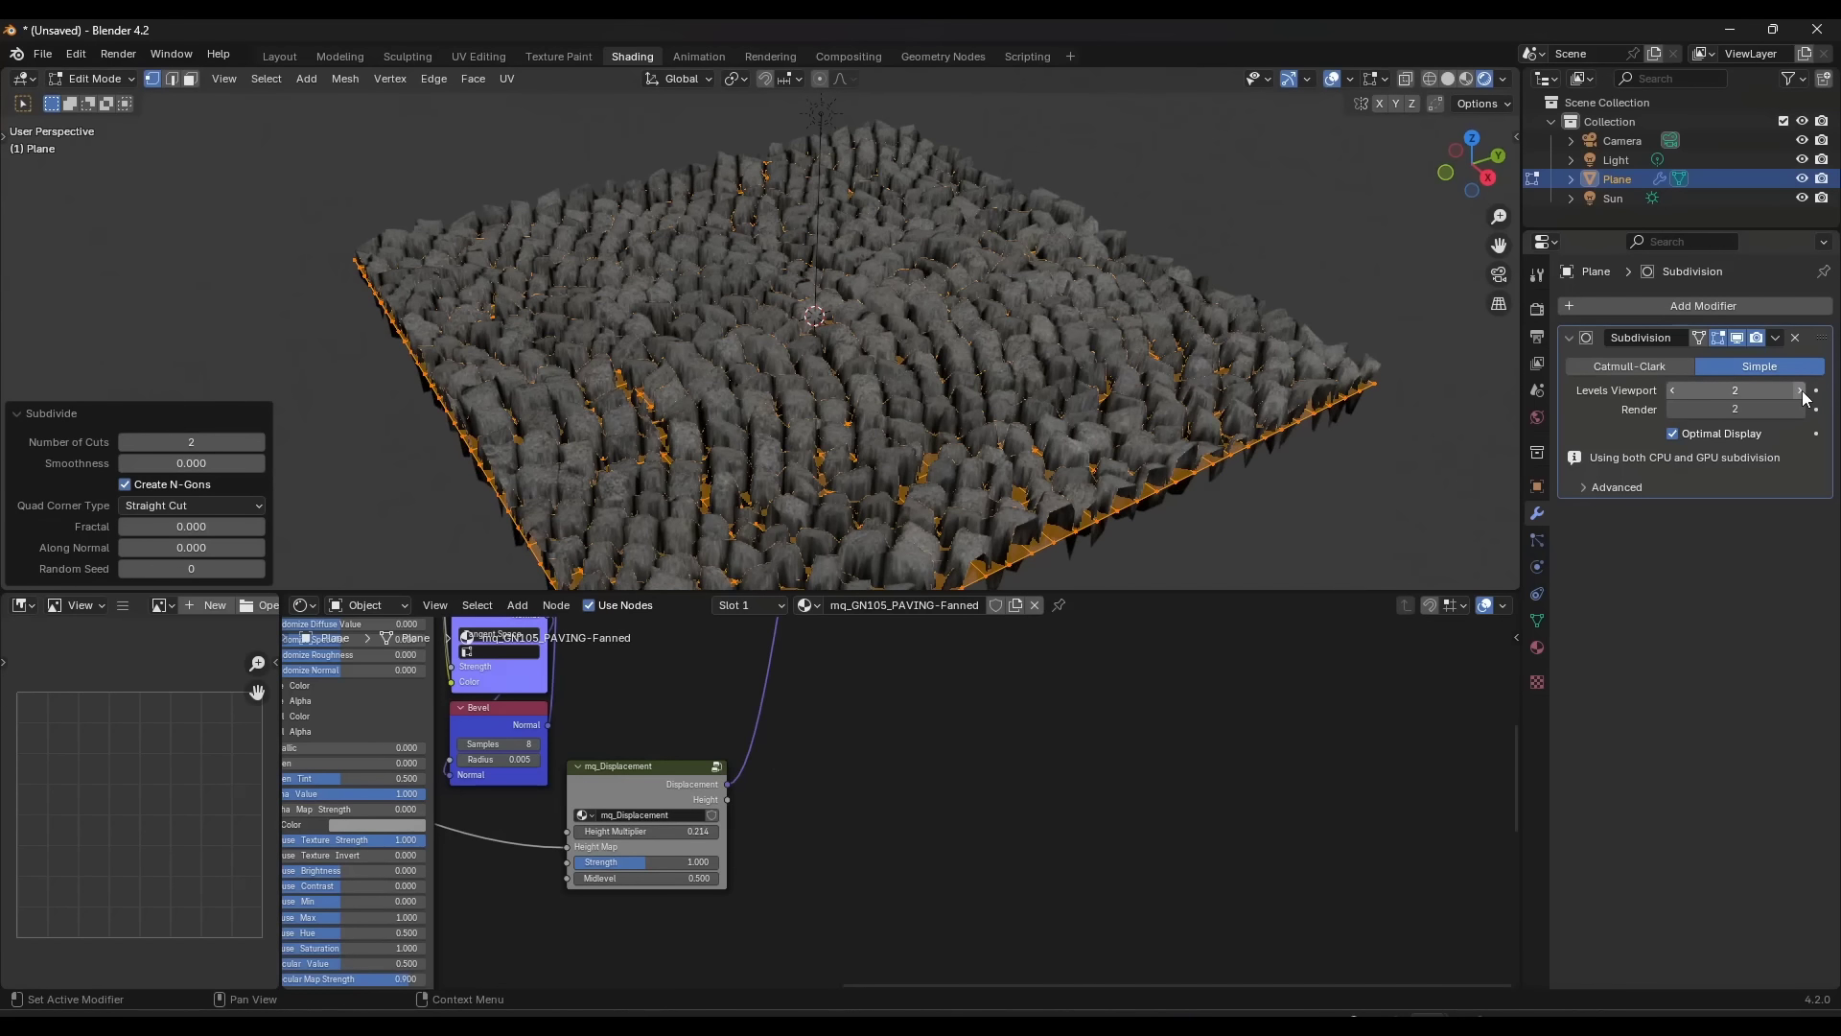
{"action": "left_click", "coordinate": [1800, 390]}
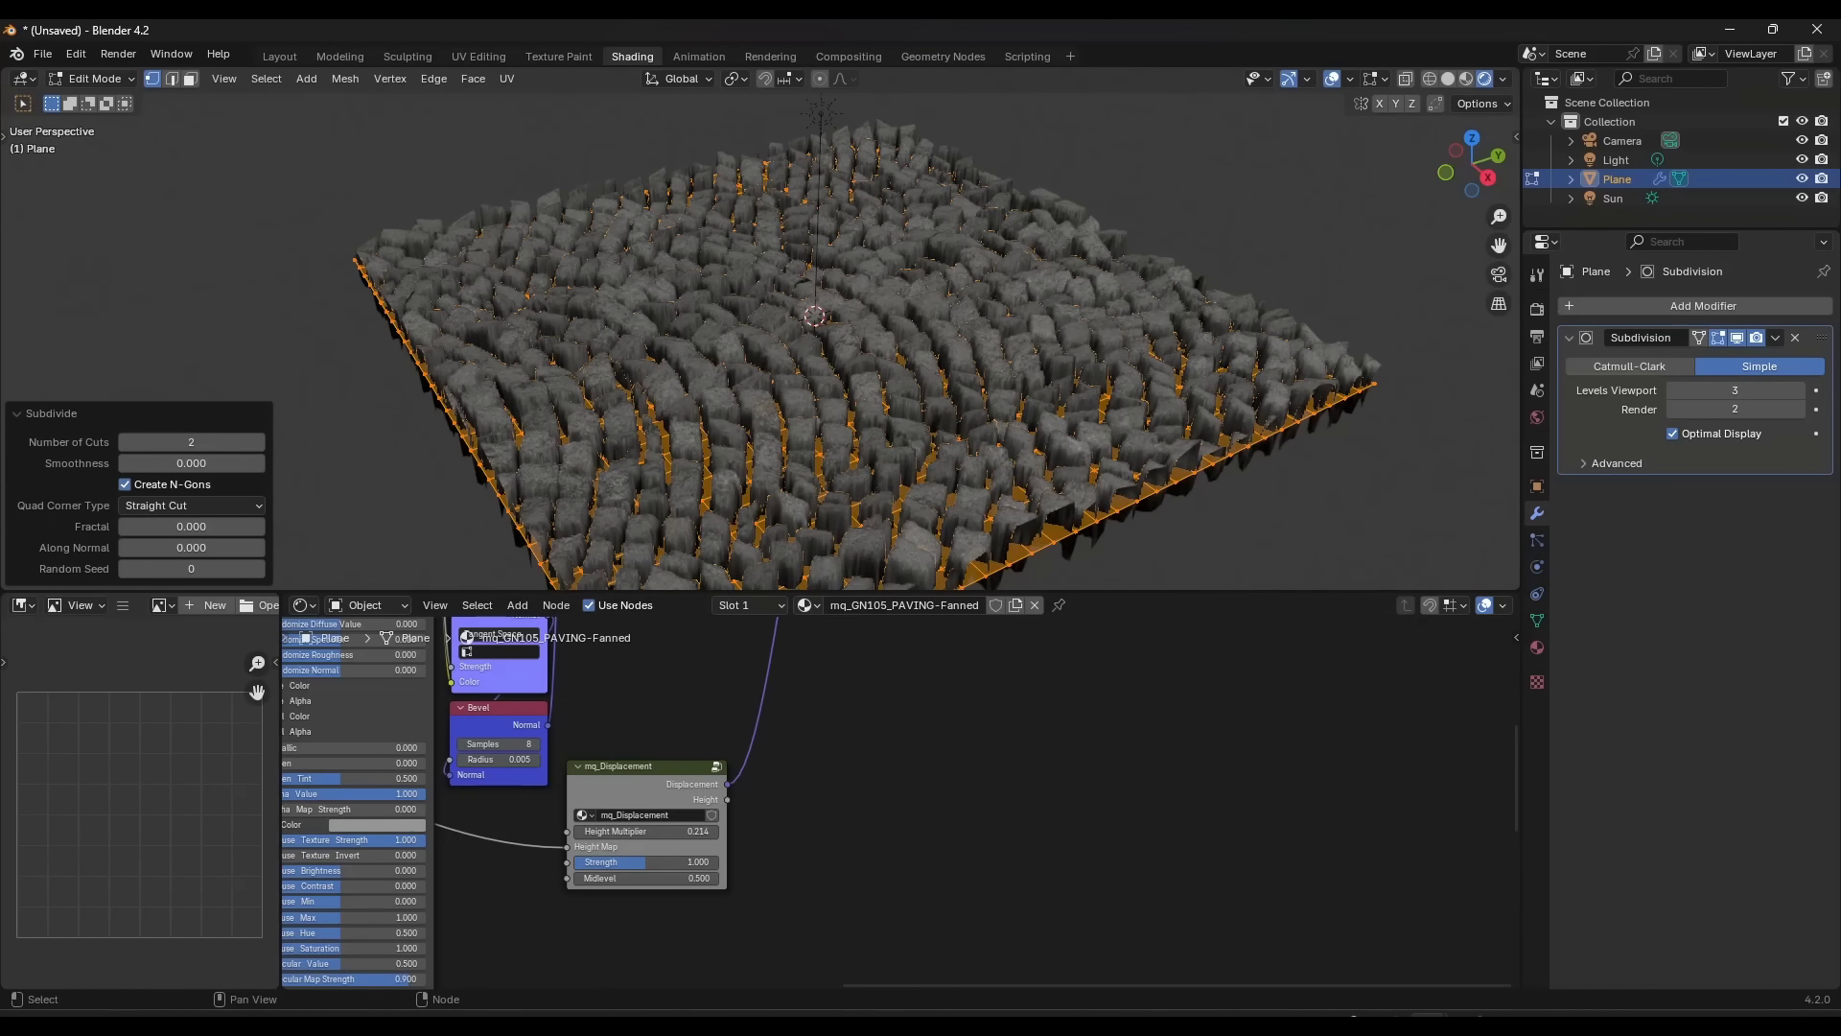
Set the mq_Displacement node's Height Multiplier to 0.05, and slightly lower its Strength after returning to Object Mode.
{"action": "scroll", "coordinate": [641, 863], "scroll_direction": "up", "scroll_amount": 1}
{"action": "left_click", "coordinate": [670, 824]}
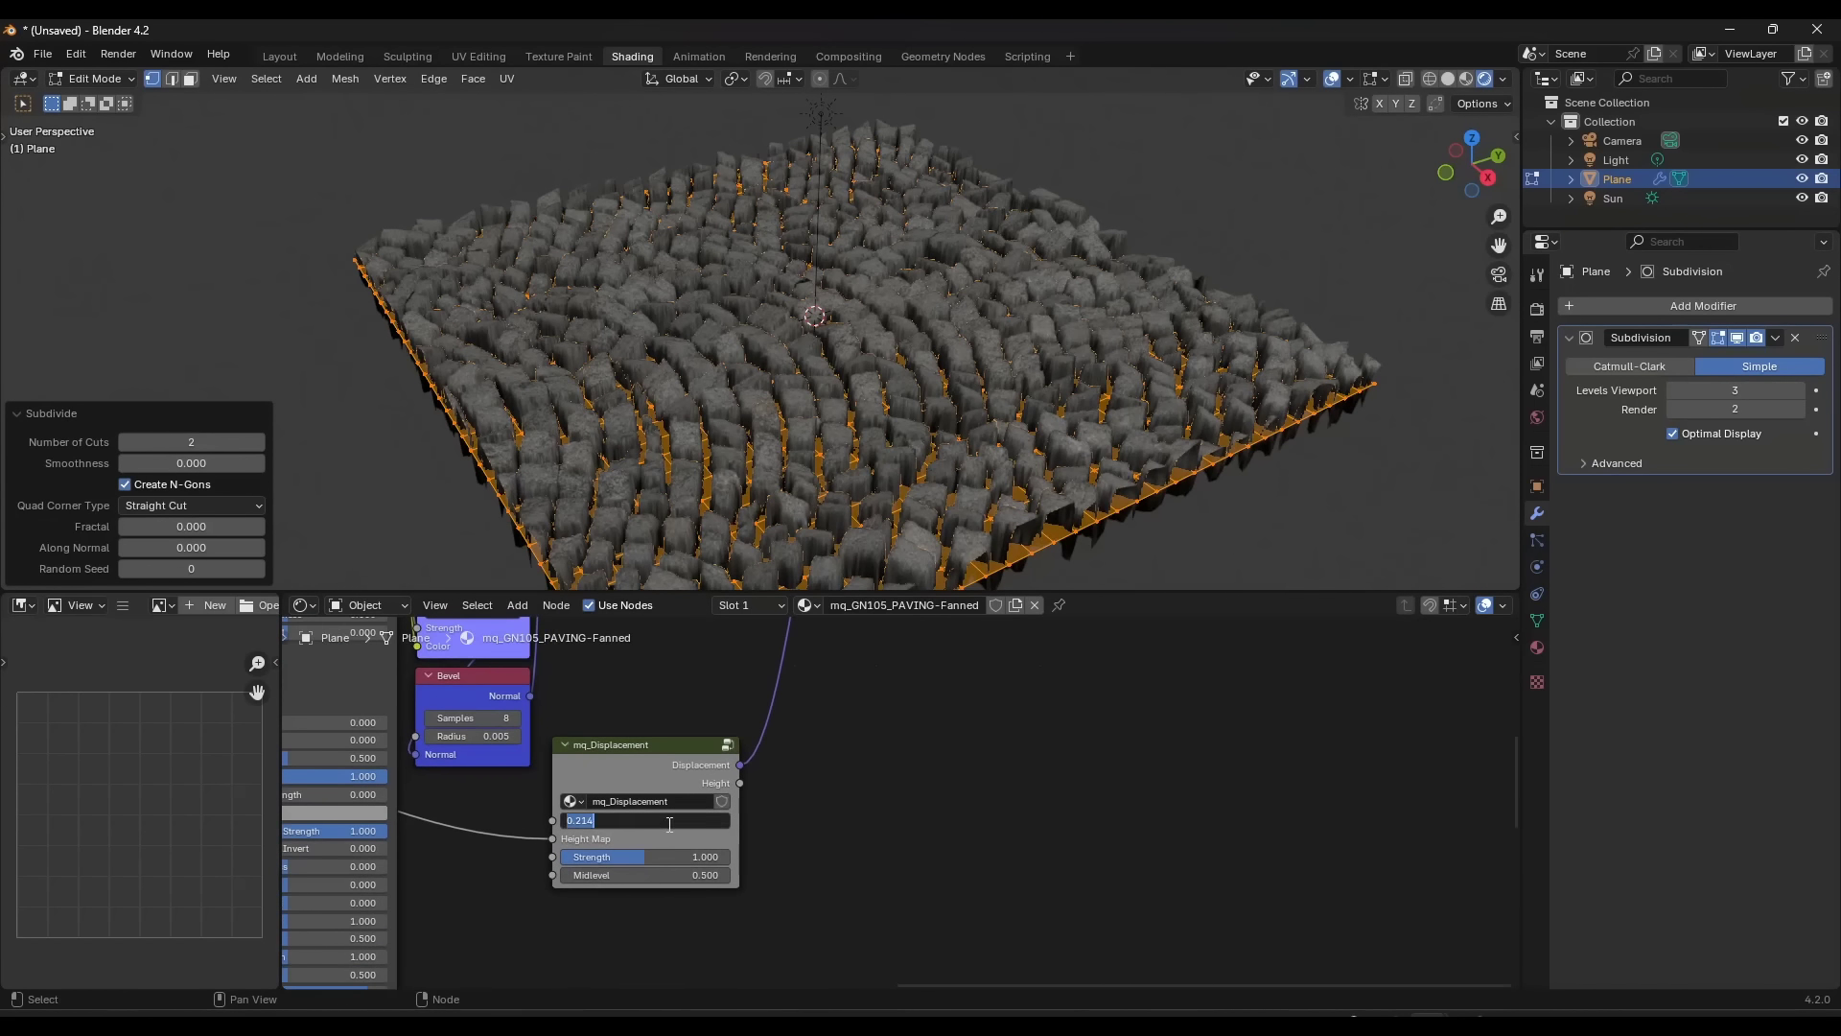
{"action": "type", "text": ".05"}
{"action": "key", "text": "Return"}
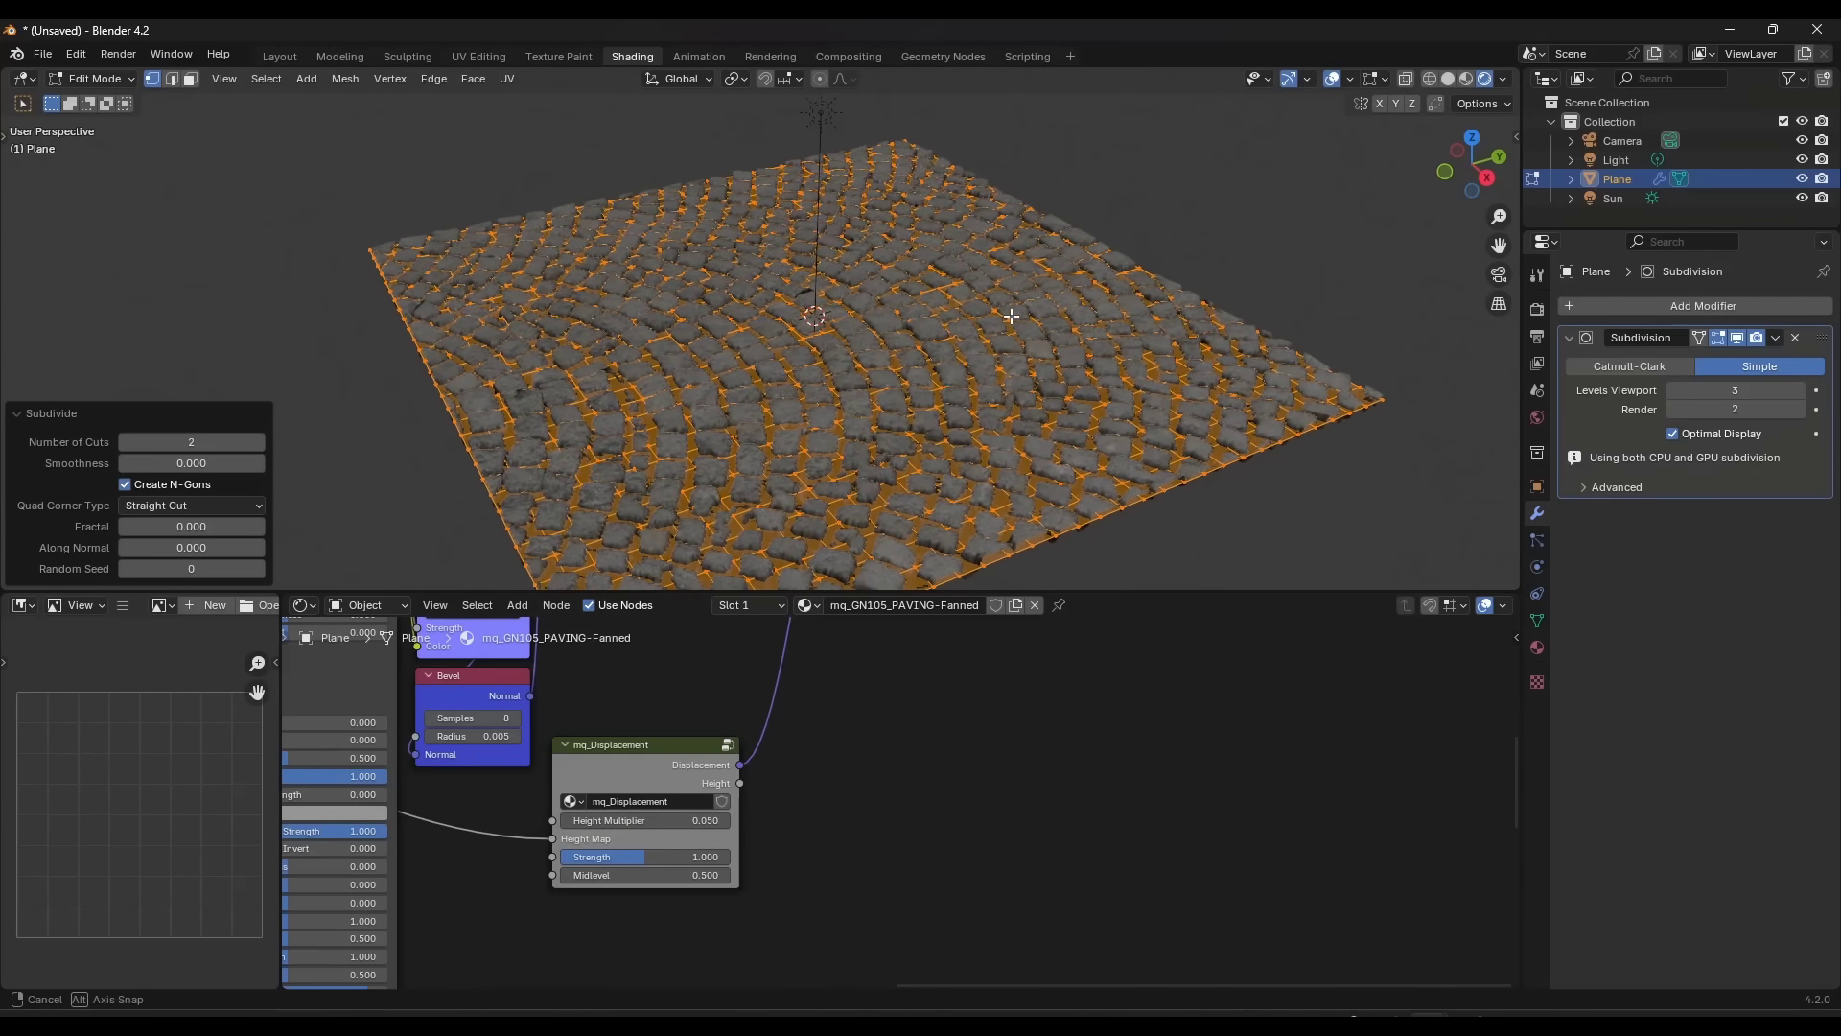
{"action": "key", "text": "Tab"}
{"action": "scroll", "coordinate": [760, 464], "scroll_direction": "up", "scroll_amount": 1}
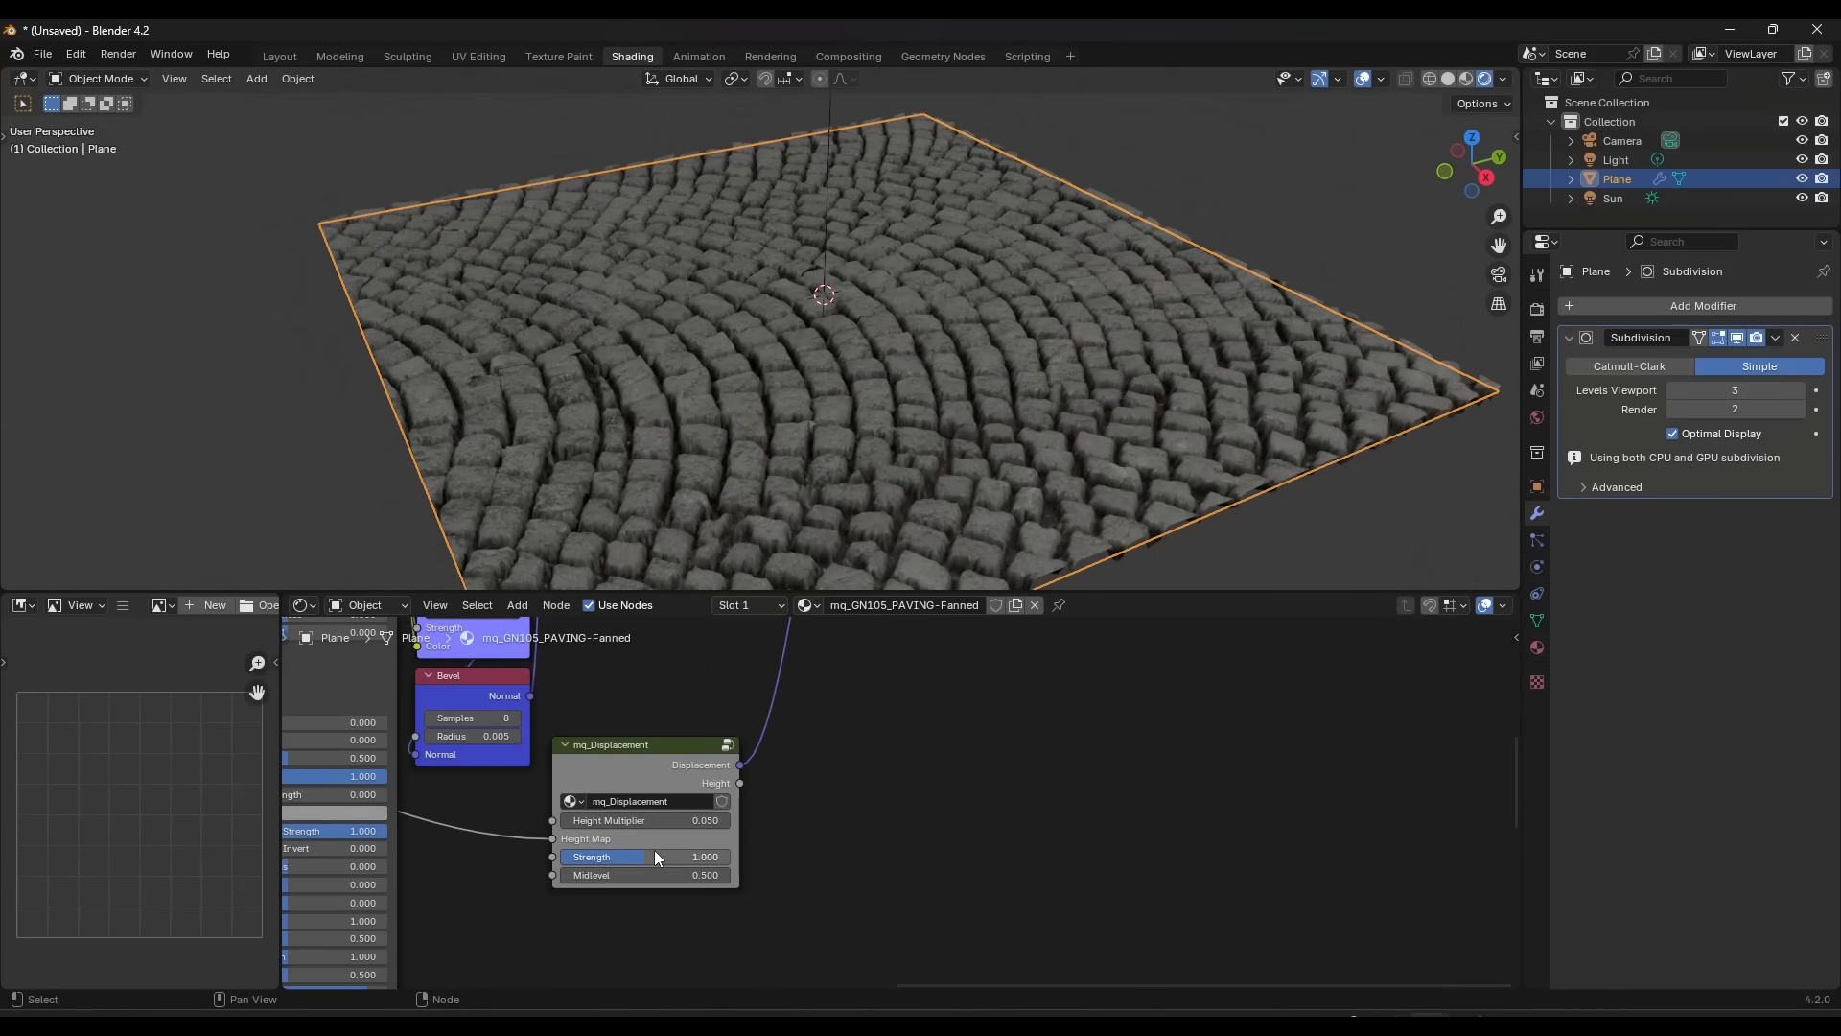
{"action": "mouse_move", "coordinate": [644, 856]}
{"action": "left_mouse_down"}
{"action": "mouse_move", "coordinate": [556, 856]}
{"action": "mouse_move", "coordinate": [620, 856]}
{"action": "left_mouse_up"}
Select the sun light above the paving and tilt it to a rotation of about 44°, -41.6° and -17.4°.
{"action": "middle_click_drag", "start_coordinate": [781, 475], "coordinate": [849, 184]}
{"action": "left_click", "coordinate": [840, 170]}
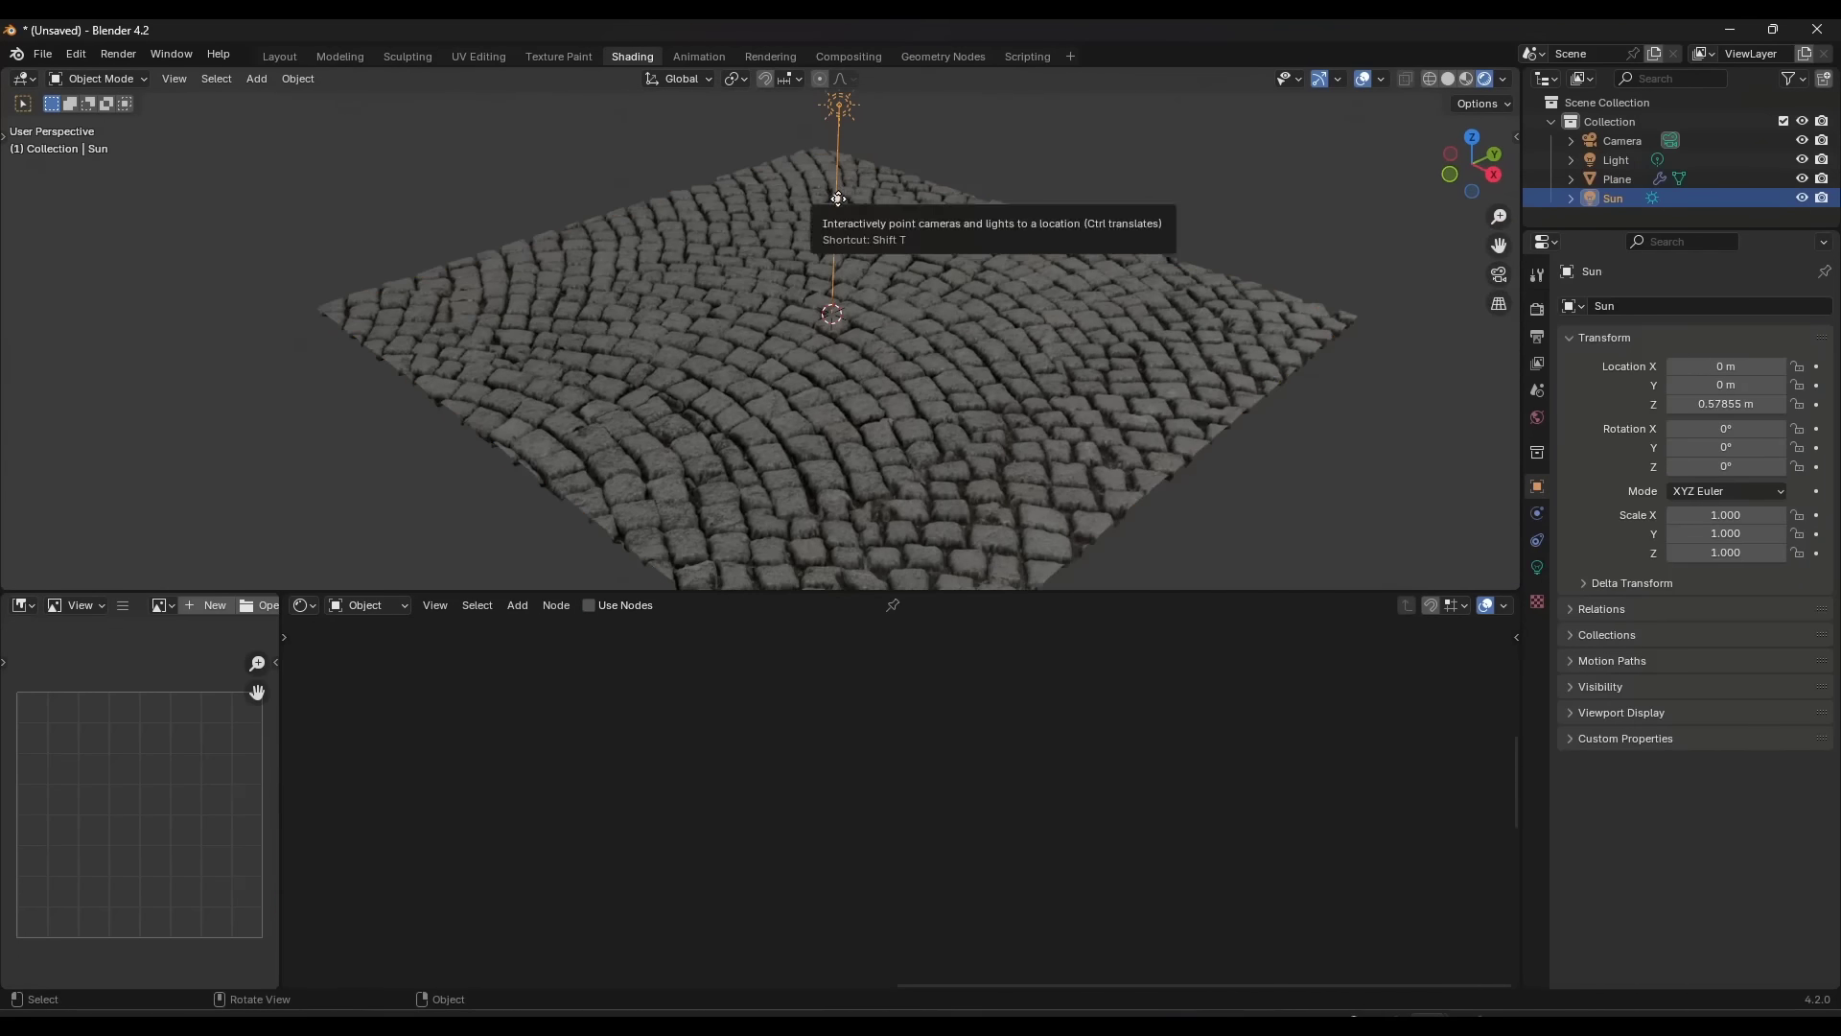
{"action": "left_click_drag", "start_coordinate": [838, 173], "coordinate": [920, 160]}
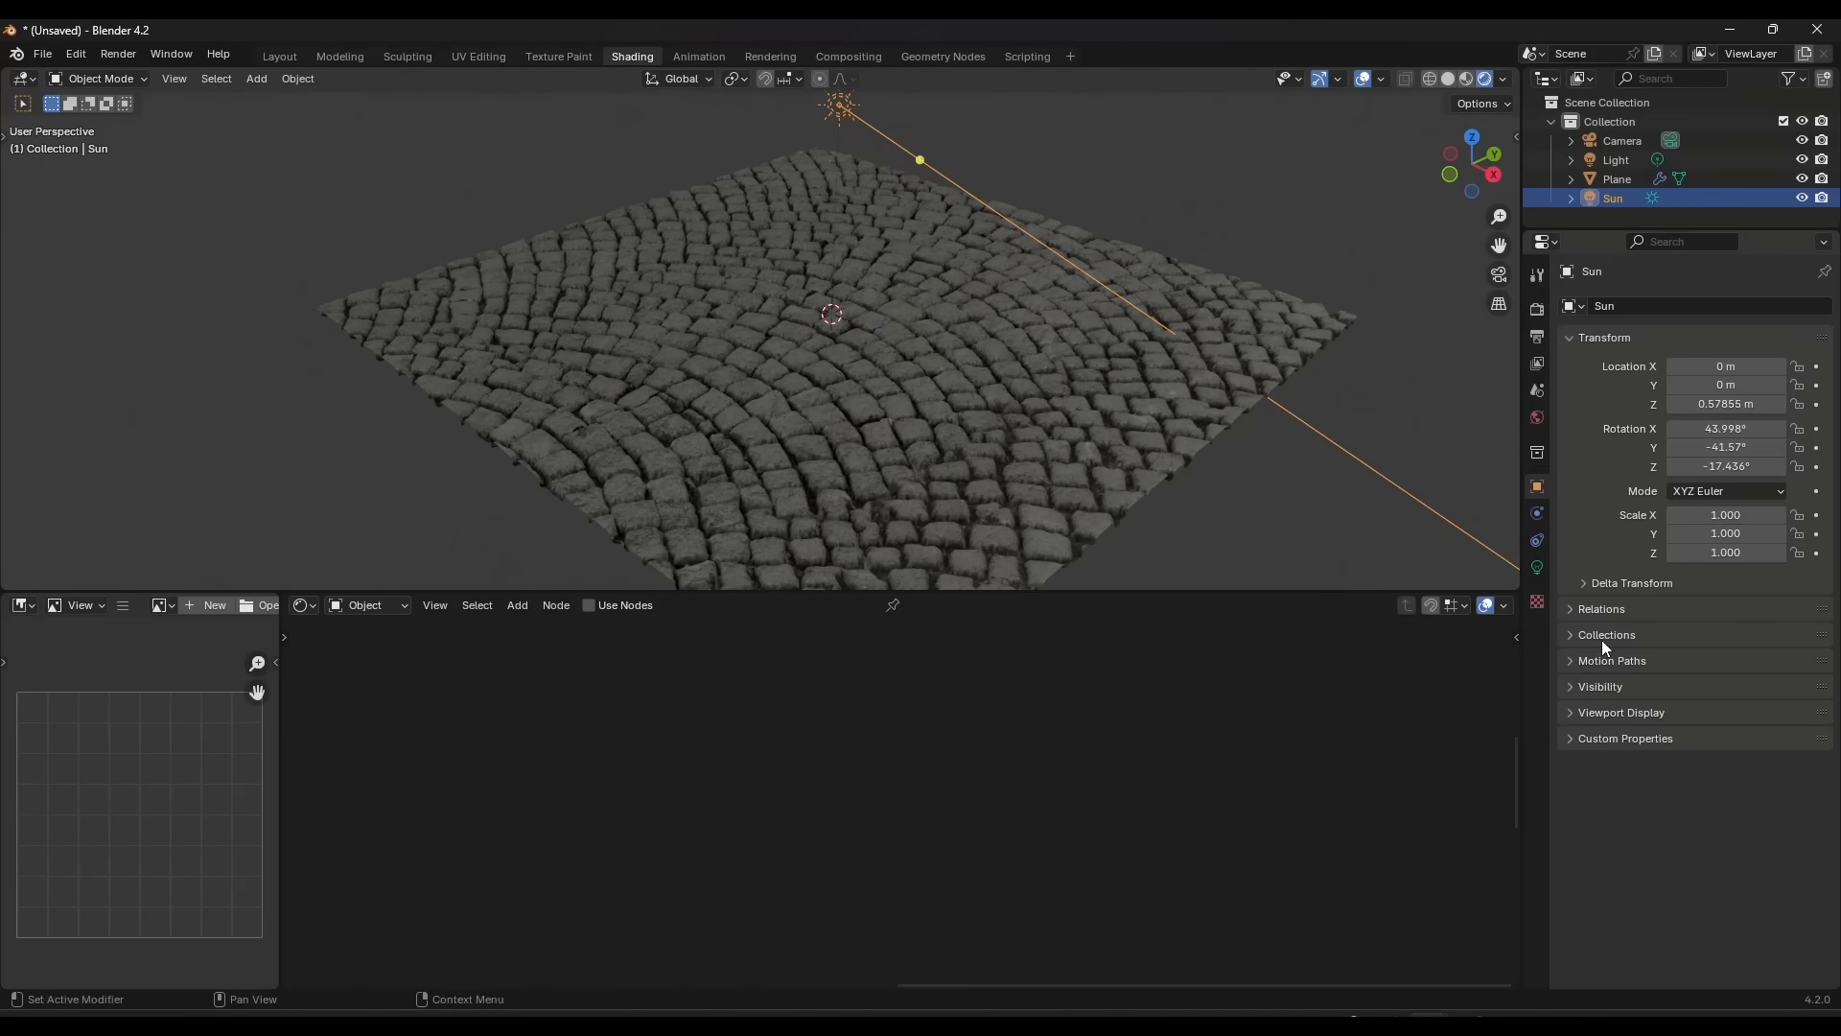
Set the sun light's strength to 10 and re-aim its direction over the paving.
{"action": "left_click", "coordinate": [1537, 567]}
{"action": "left_click", "coordinate": [1716, 436]}
{"action": "type", "text": "1"}
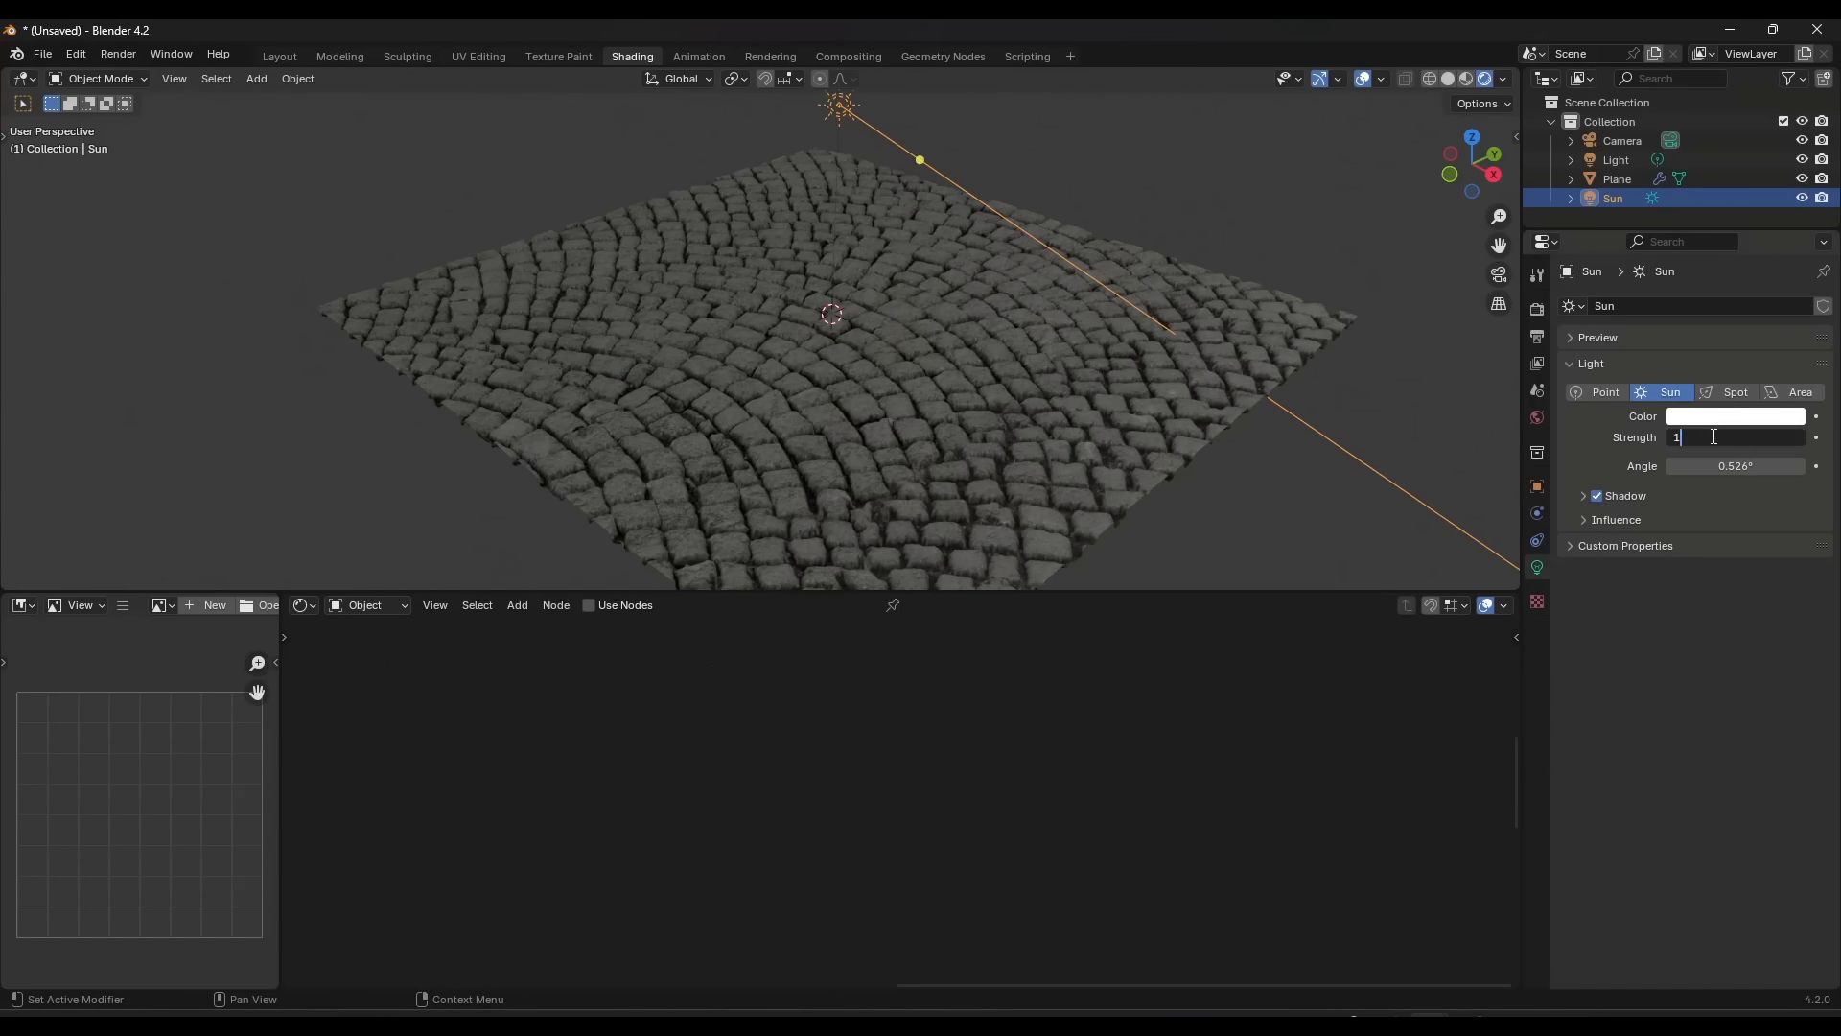
{"action": "type", "text": "0"}
{"action": "key", "text": "Return"}
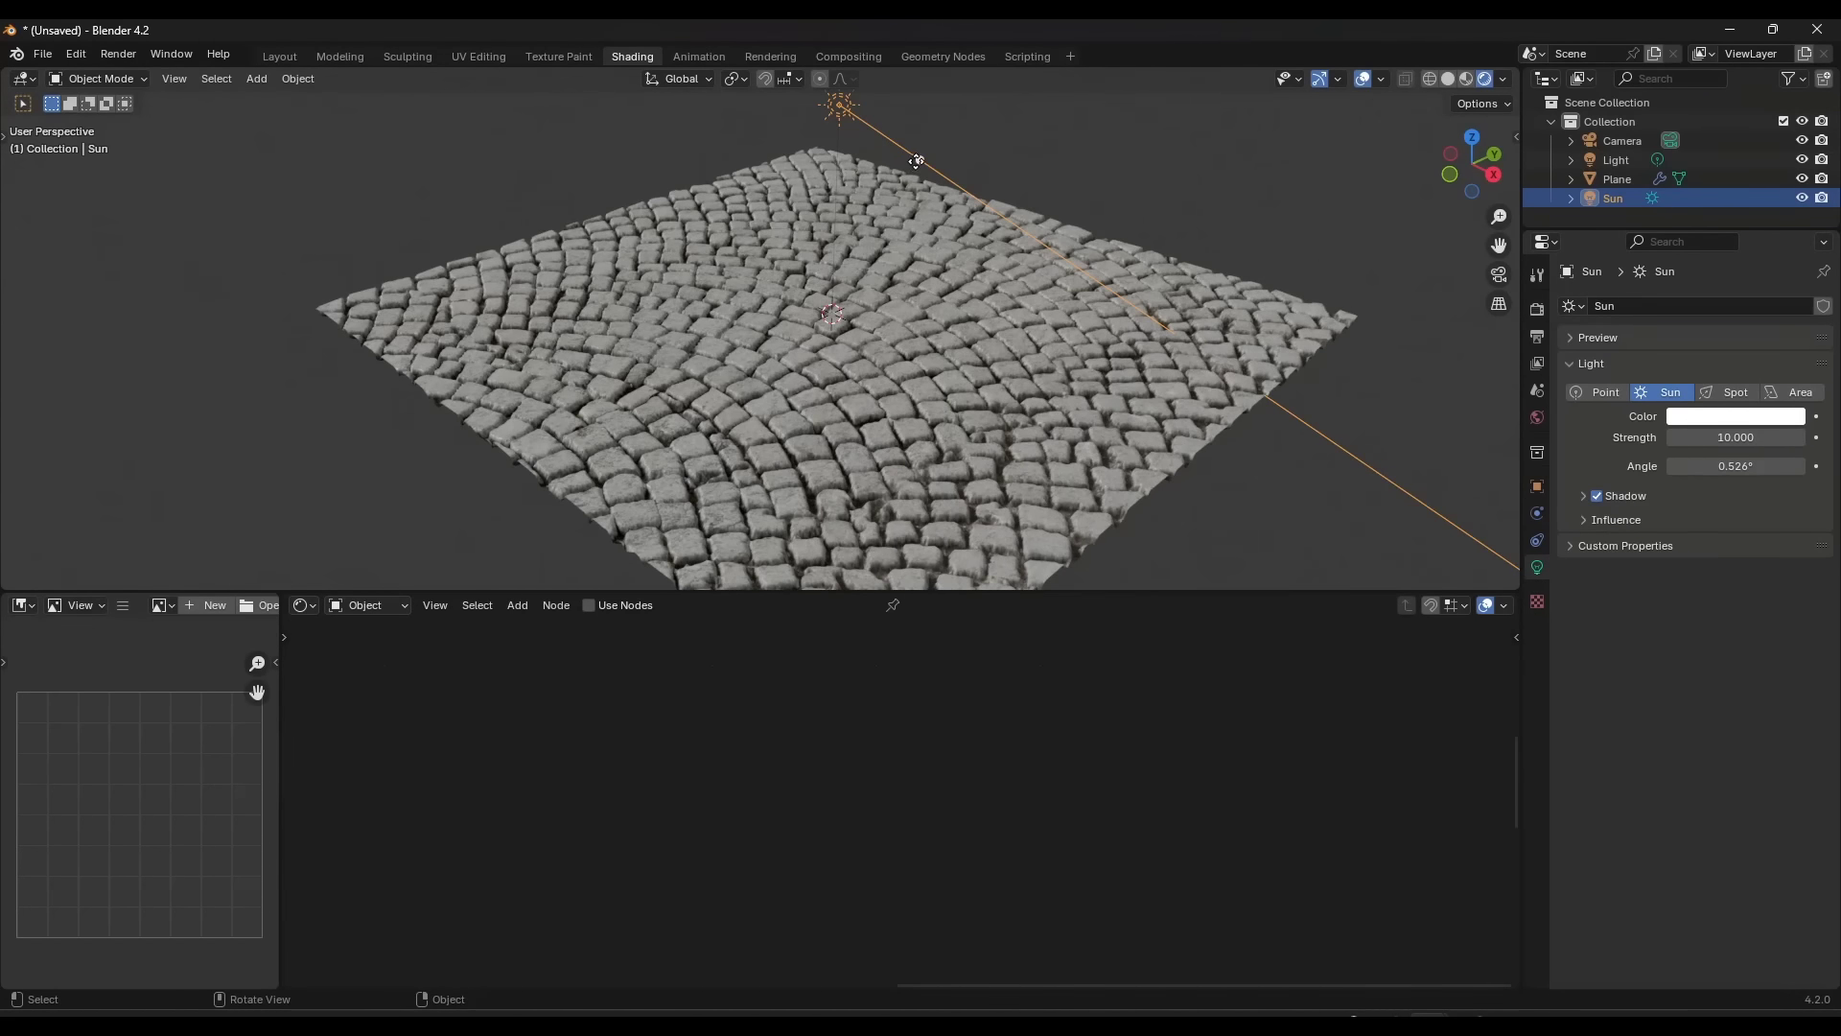
{"action": "mouse_move", "coordinate": [917, 162]}
{"action": "left_mouse_down"}
{"action": "mouse_move", "coordinate": [767, 551]}
{"action": "mouse_move", "coordinate": [1045, 518]}
{"action": "mouse_move", "coordinate": [1066, 435]}
{"action": "mouse_move", "coordinate": [1227, 393]}
{"action": "mouse_move", "coordinate": [1180, 479]}
{"action": "mouse_move", "coordinate": [1172, 288]}
{"action": "mouse_move", "coordinate": [1027, 397]}
{"action": "left_mouse_up"}
{"action": "middle_click_drag", "start_coordinate": [1028, 397], "coordinate": [972, 435]}
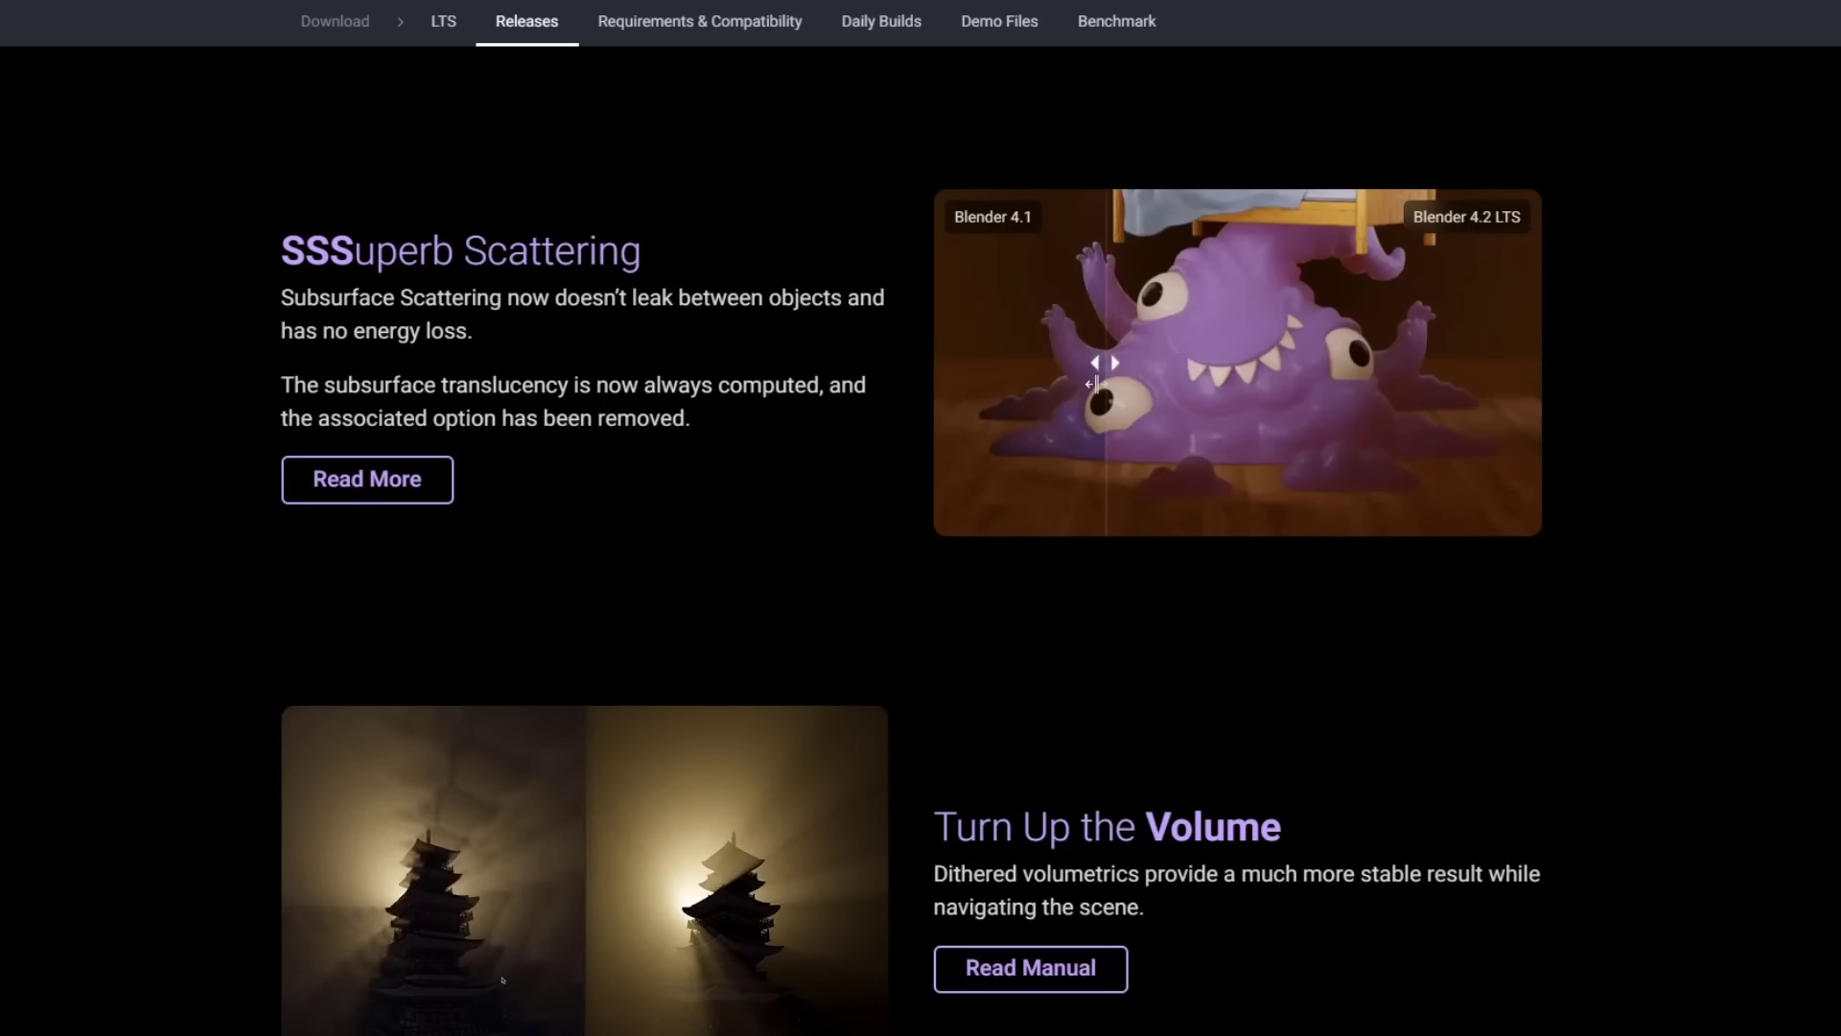
On the Blender 4.2 LTS release page, compare the 4.1 and 4.2 subsurface scattering images and examine the volumetrics and motion blur demos.
{"action": "left_click_drag", "start_coordinate": [1239, 382], "coordinate": [1080, 386]}
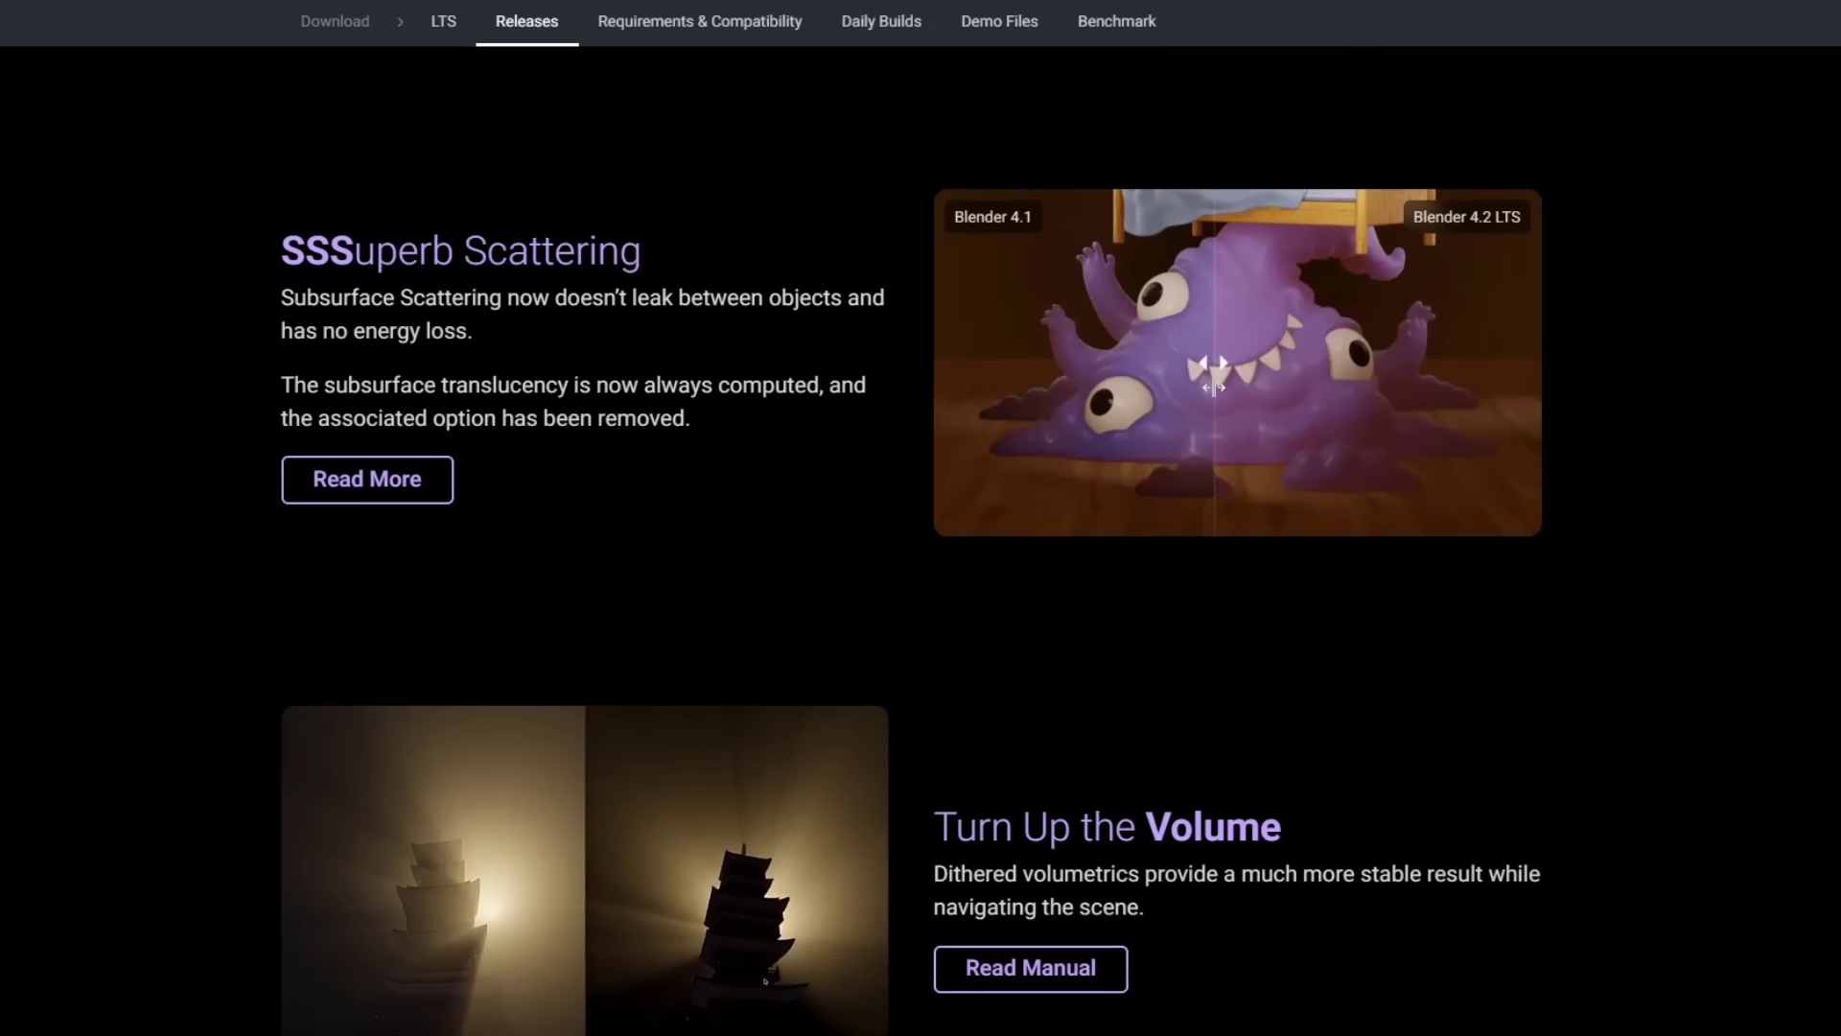
{"action": "scroll", "coordinate": [915, 393], "scroll_direction": "down", "scroll_amount": 5}
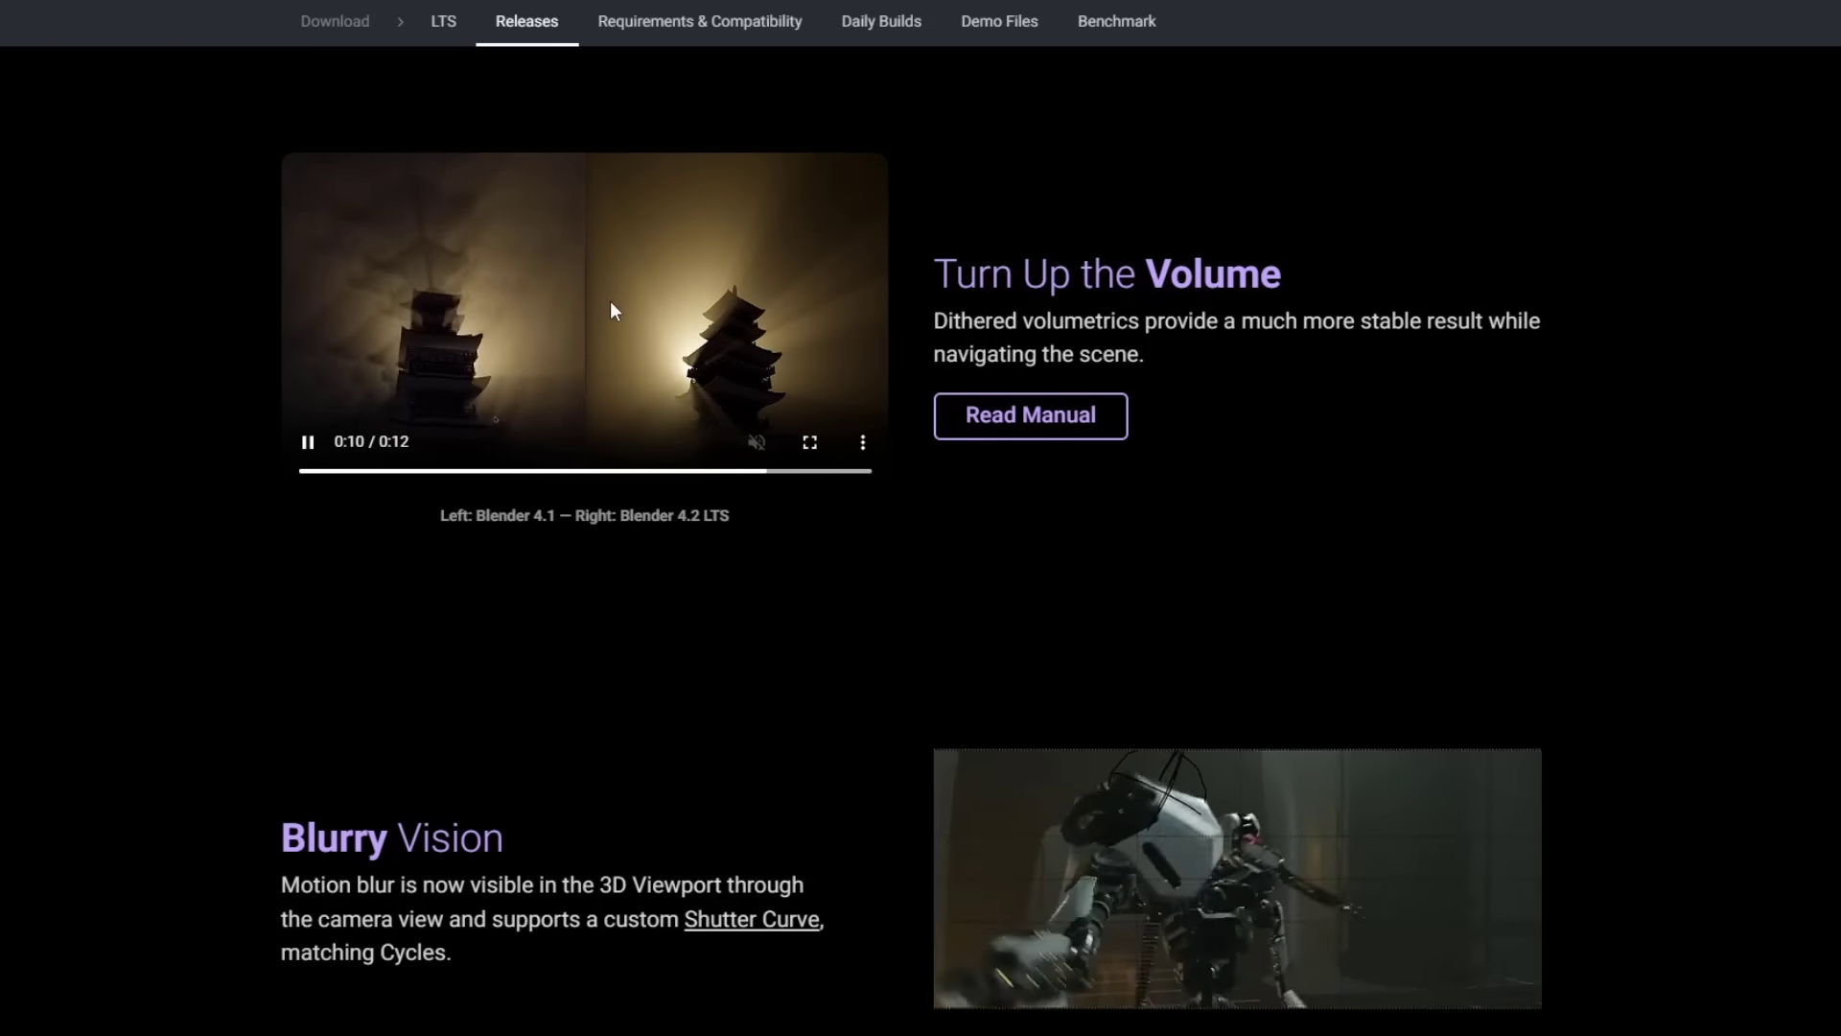
{"action": "scroll", "coordinate": [718, 370], "scroll_direction": "up", "scroll_amount": 4}
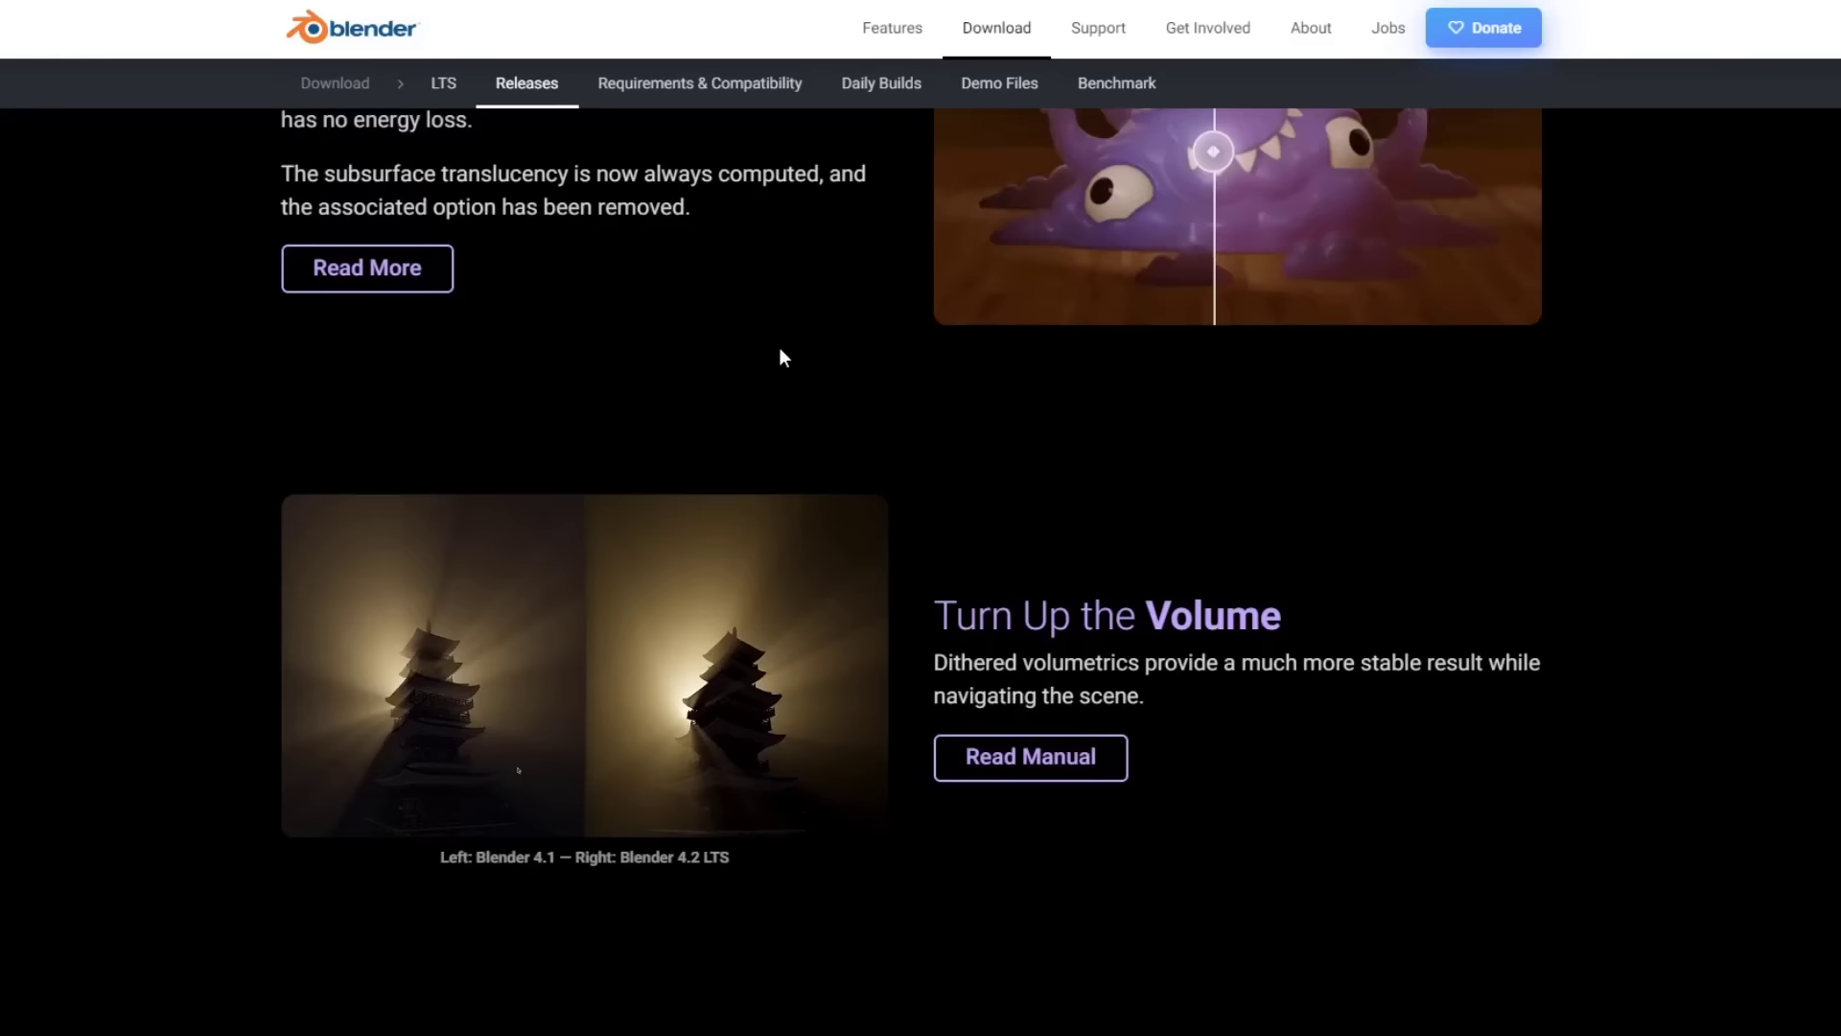
{"action": "scroll", "coordinate": [780, 350], "scroll_direction": "down", "scroll_amount": 5}
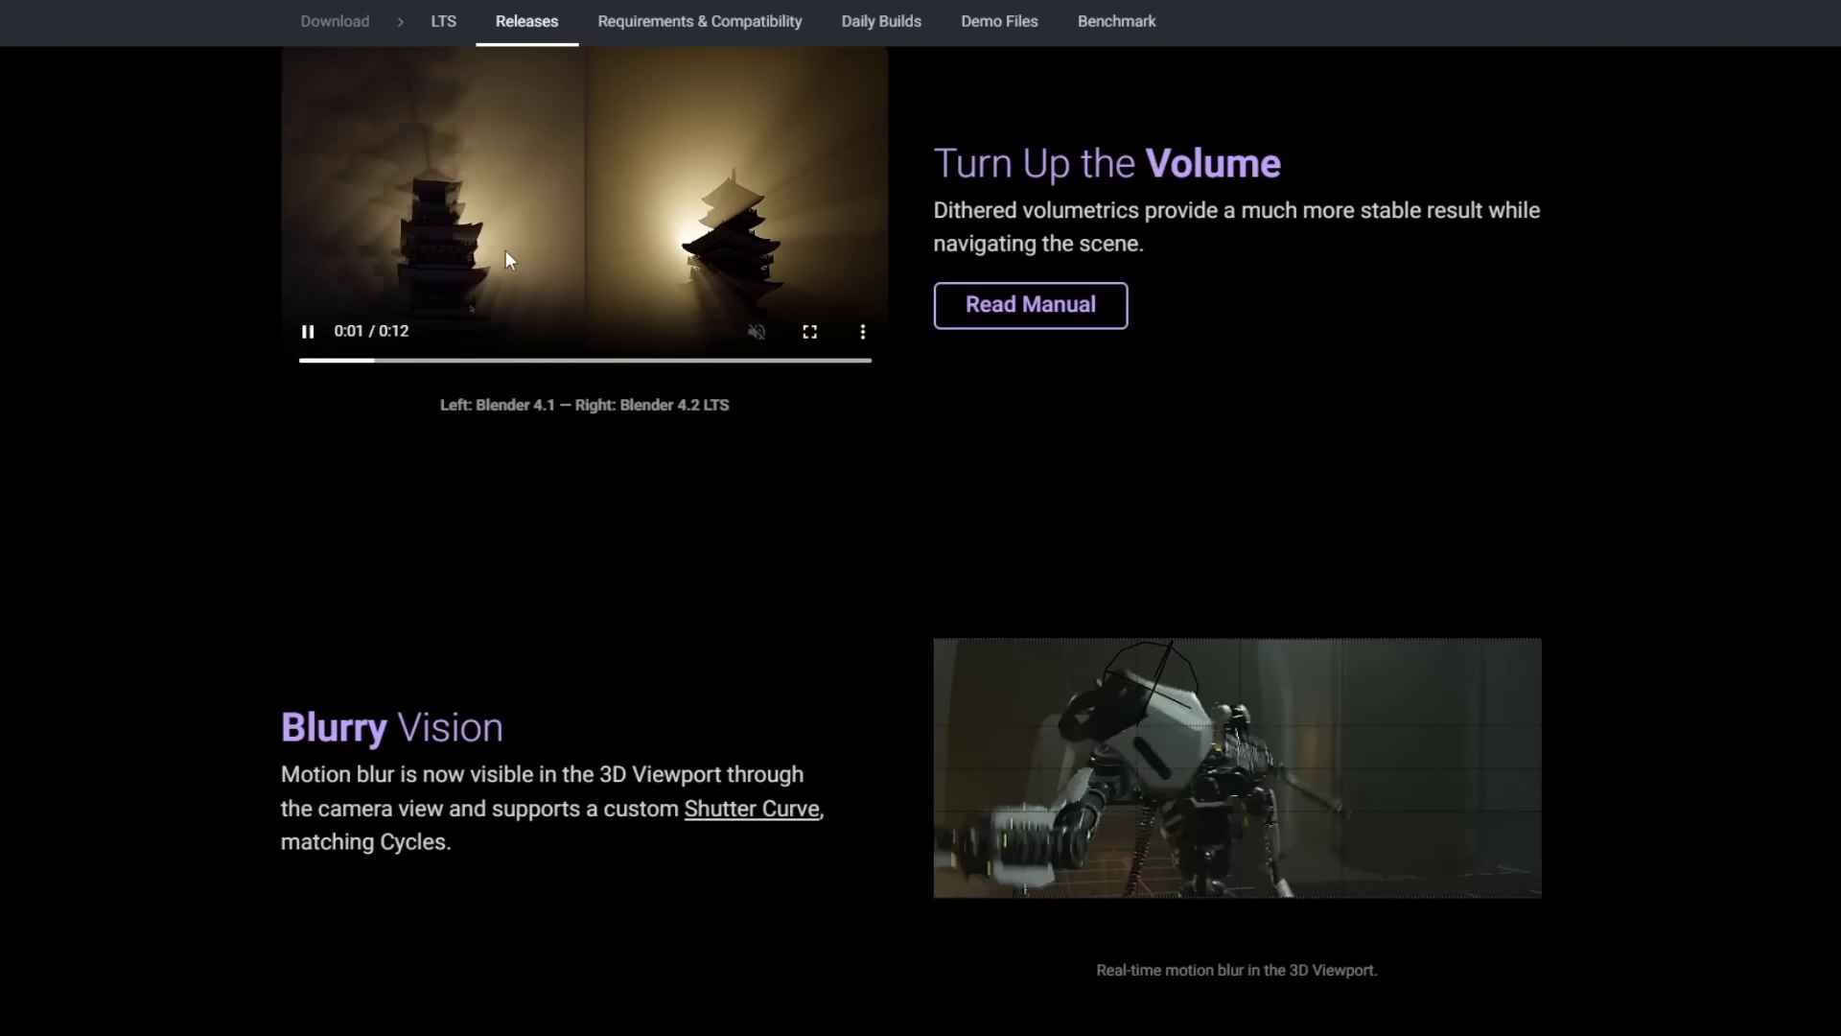
{"action": "scroll", "coordinate": [604, 288], "scroll_direction": "up", "scroll_amount": 1}
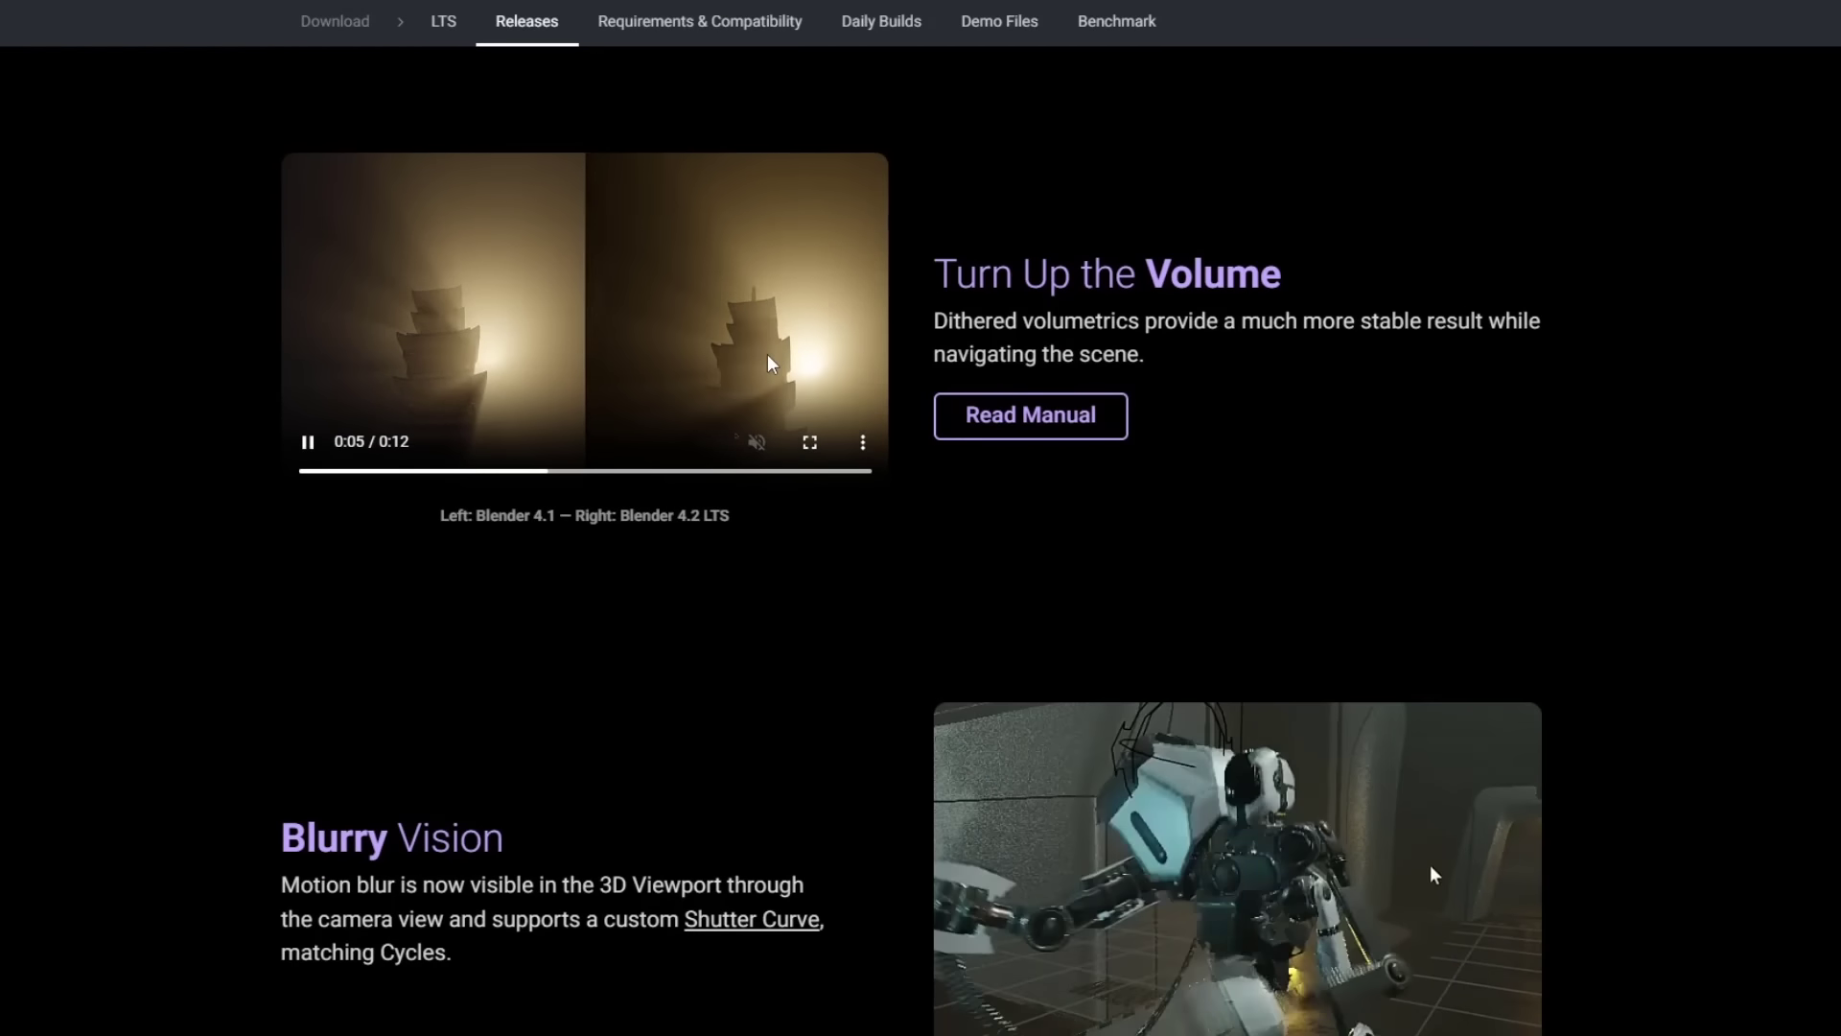
Read the release page's motion blur, More EEVEE and Migration Plan sections, and examine the Blender 4.2 Manual's EEVEE Limitations page.
{"action": "scroll", "coordinate": [779, 364], "scroll_direction": "down", "scroll_amount": 3}
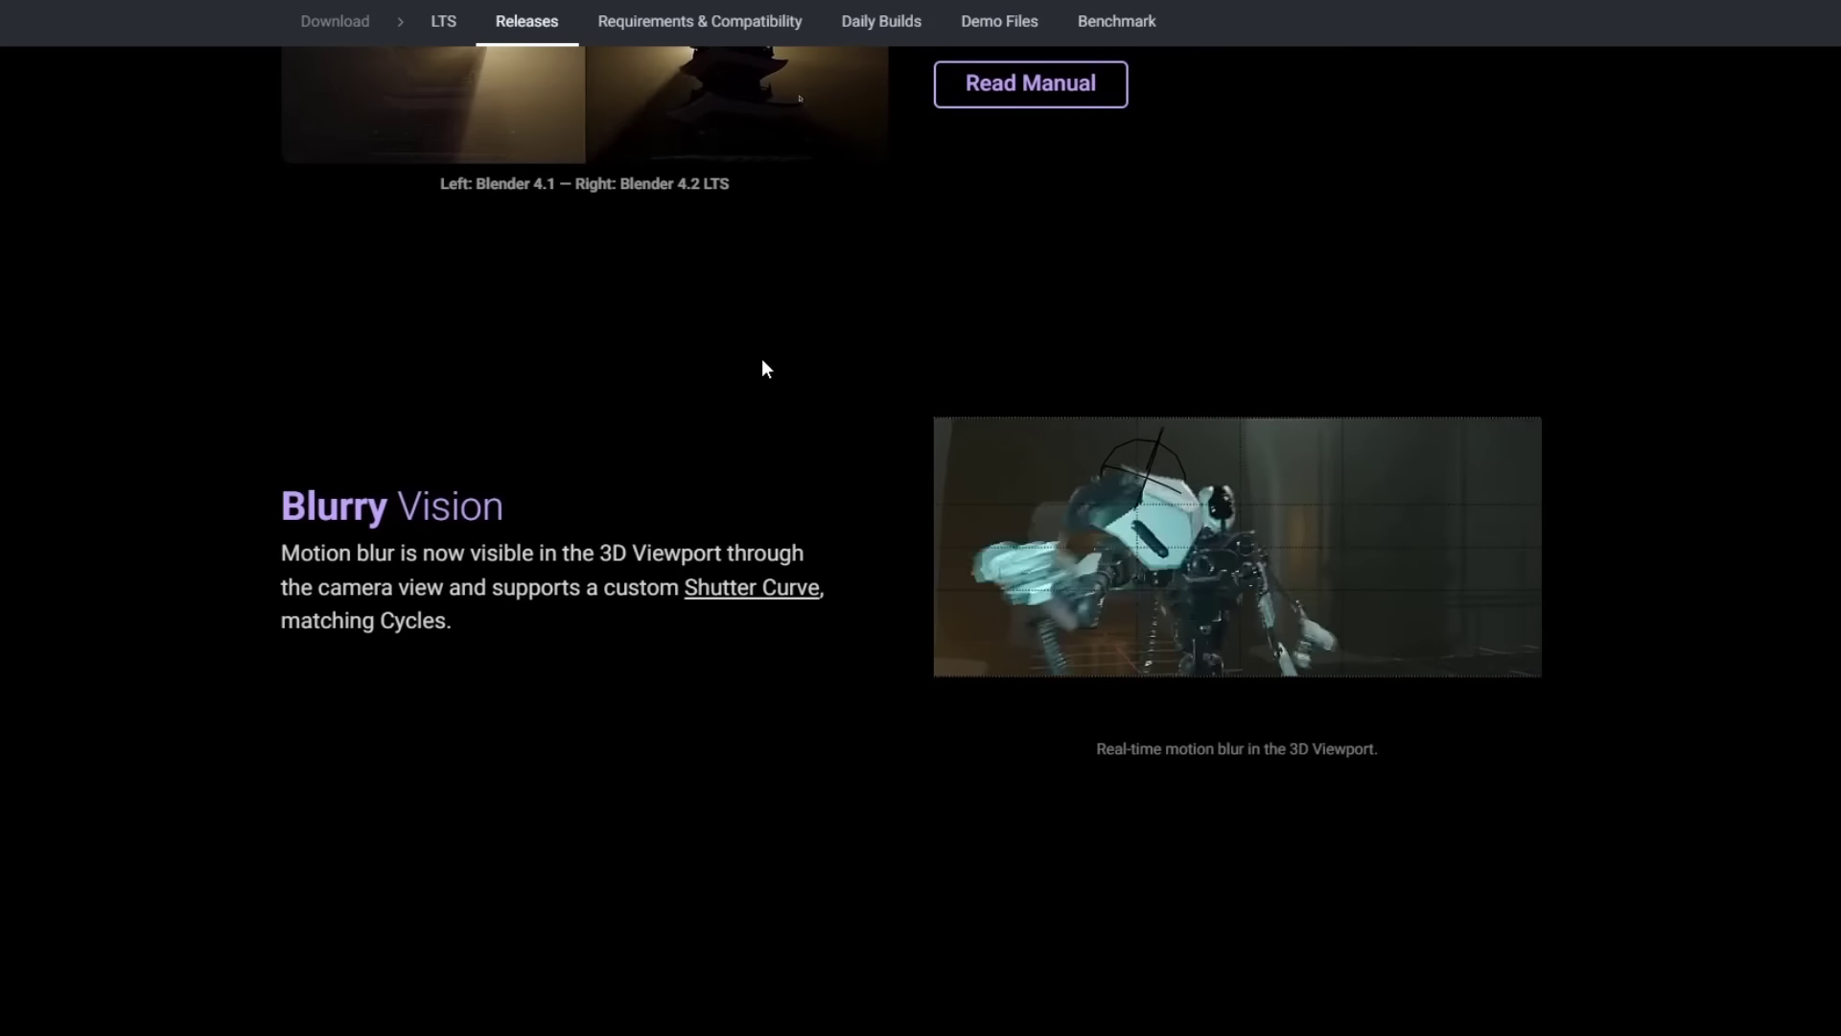
{"action": "scroll", "coordinate": [762, 365], "scroll_direction": "down", "scroll_amount": 2}
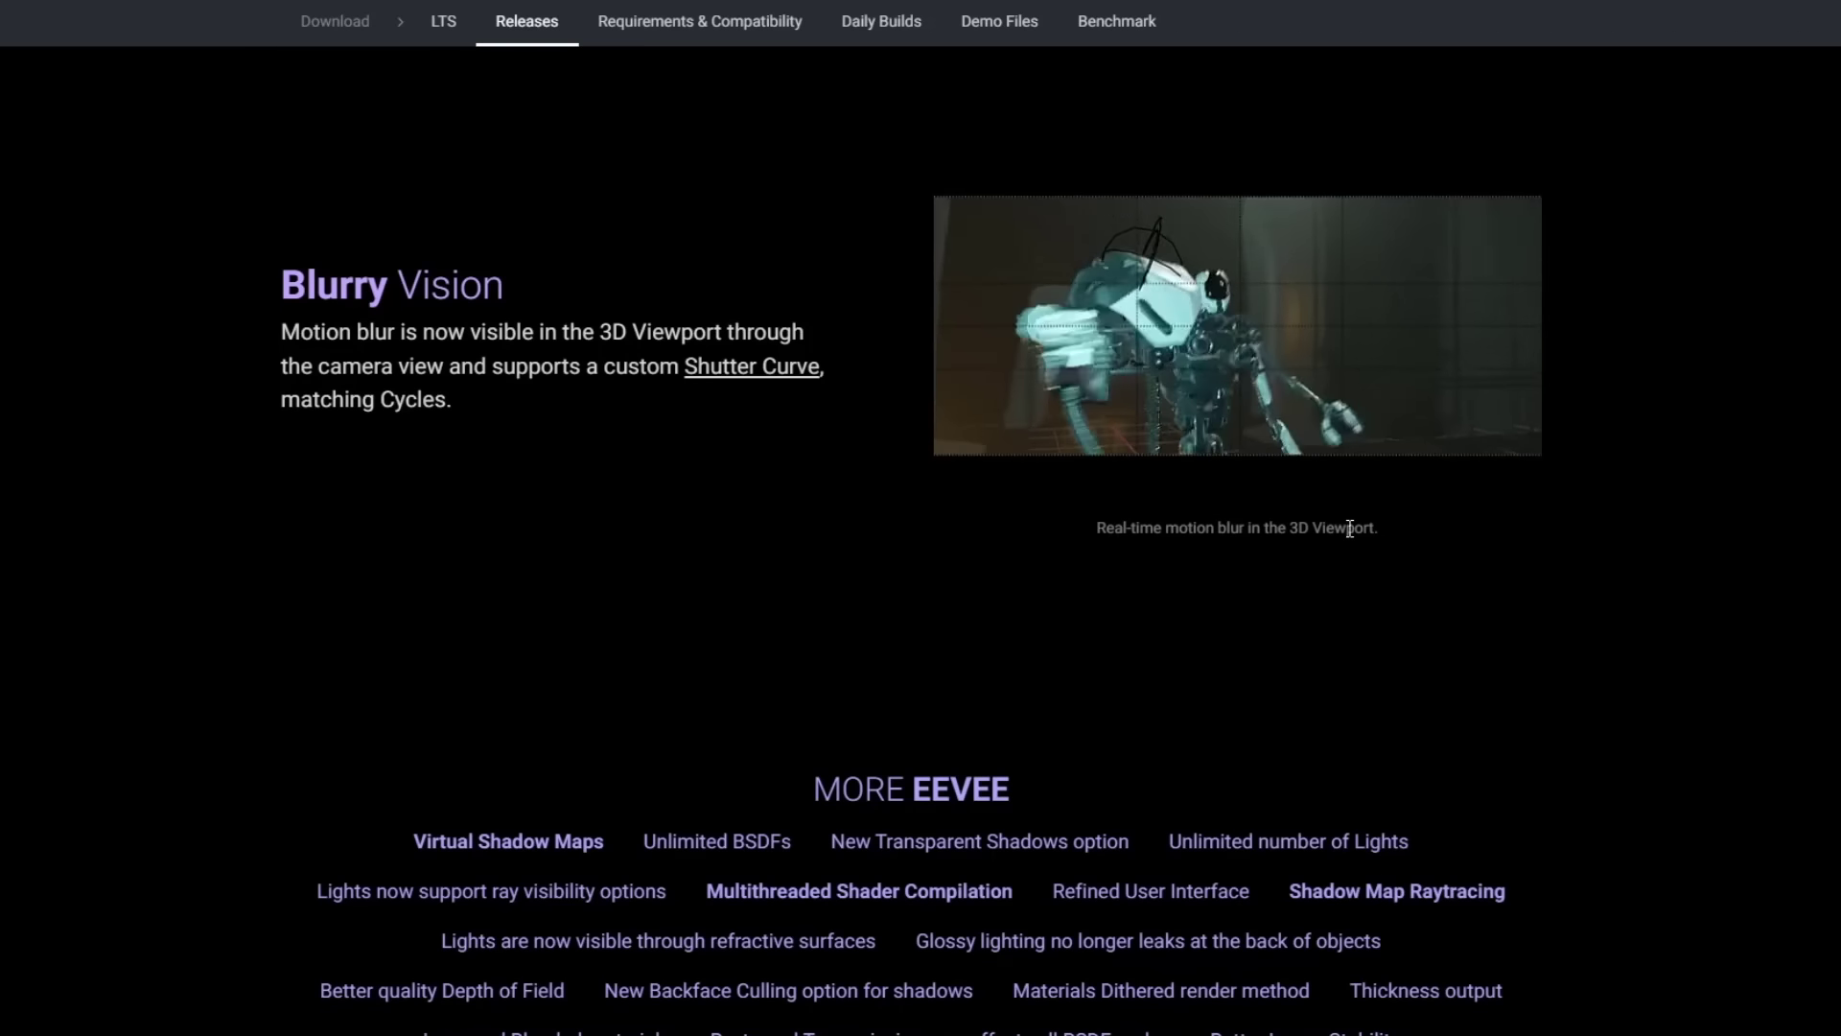
{"action": "scroll", "coordinate": [776, 515], "scroll_direction": "down", "scroll_amount": 1}
{"action": "scroll", "coordinate": [928, 418], "scroll_direction": "down", "scroll_amount": 3}
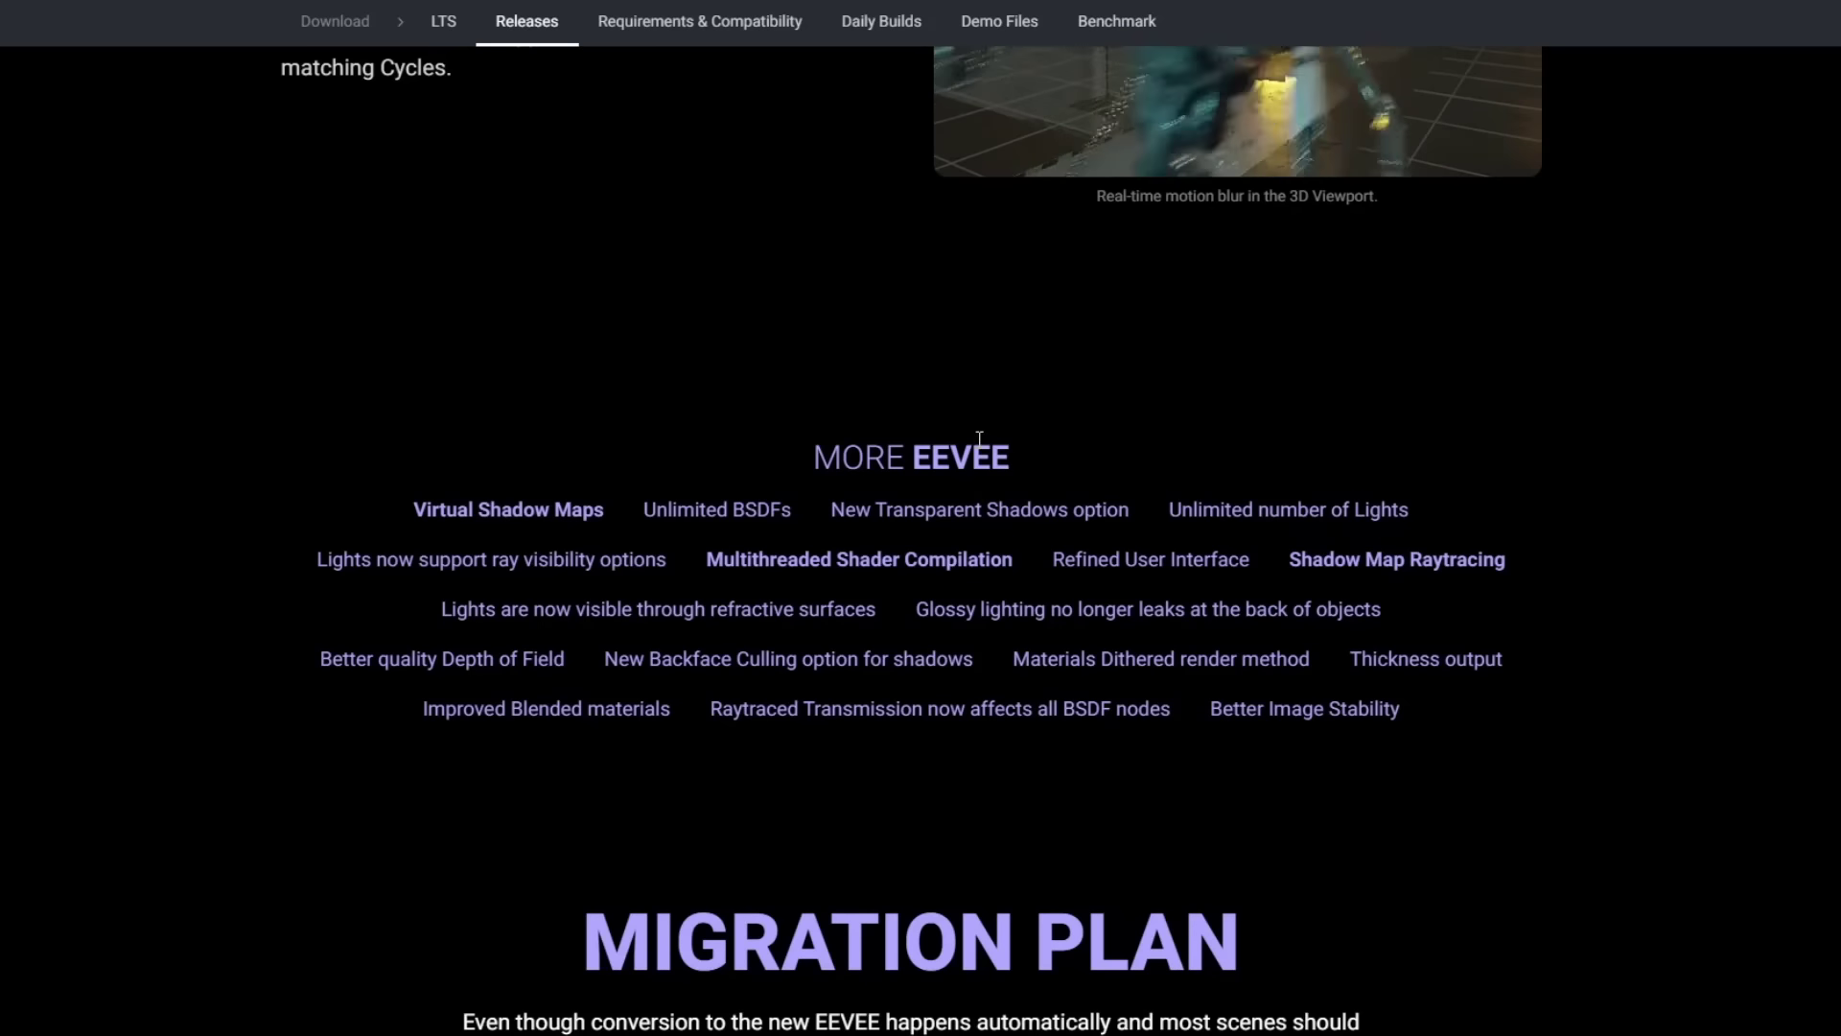
{"action": "scroll", "coordinate": [982, 429], "scroll_direction": "down", "scroll_amount": 2}
{"action": "scroll", "coordinate": [980, 420], "scroll_direction": "down", "scroll_amount": 3}
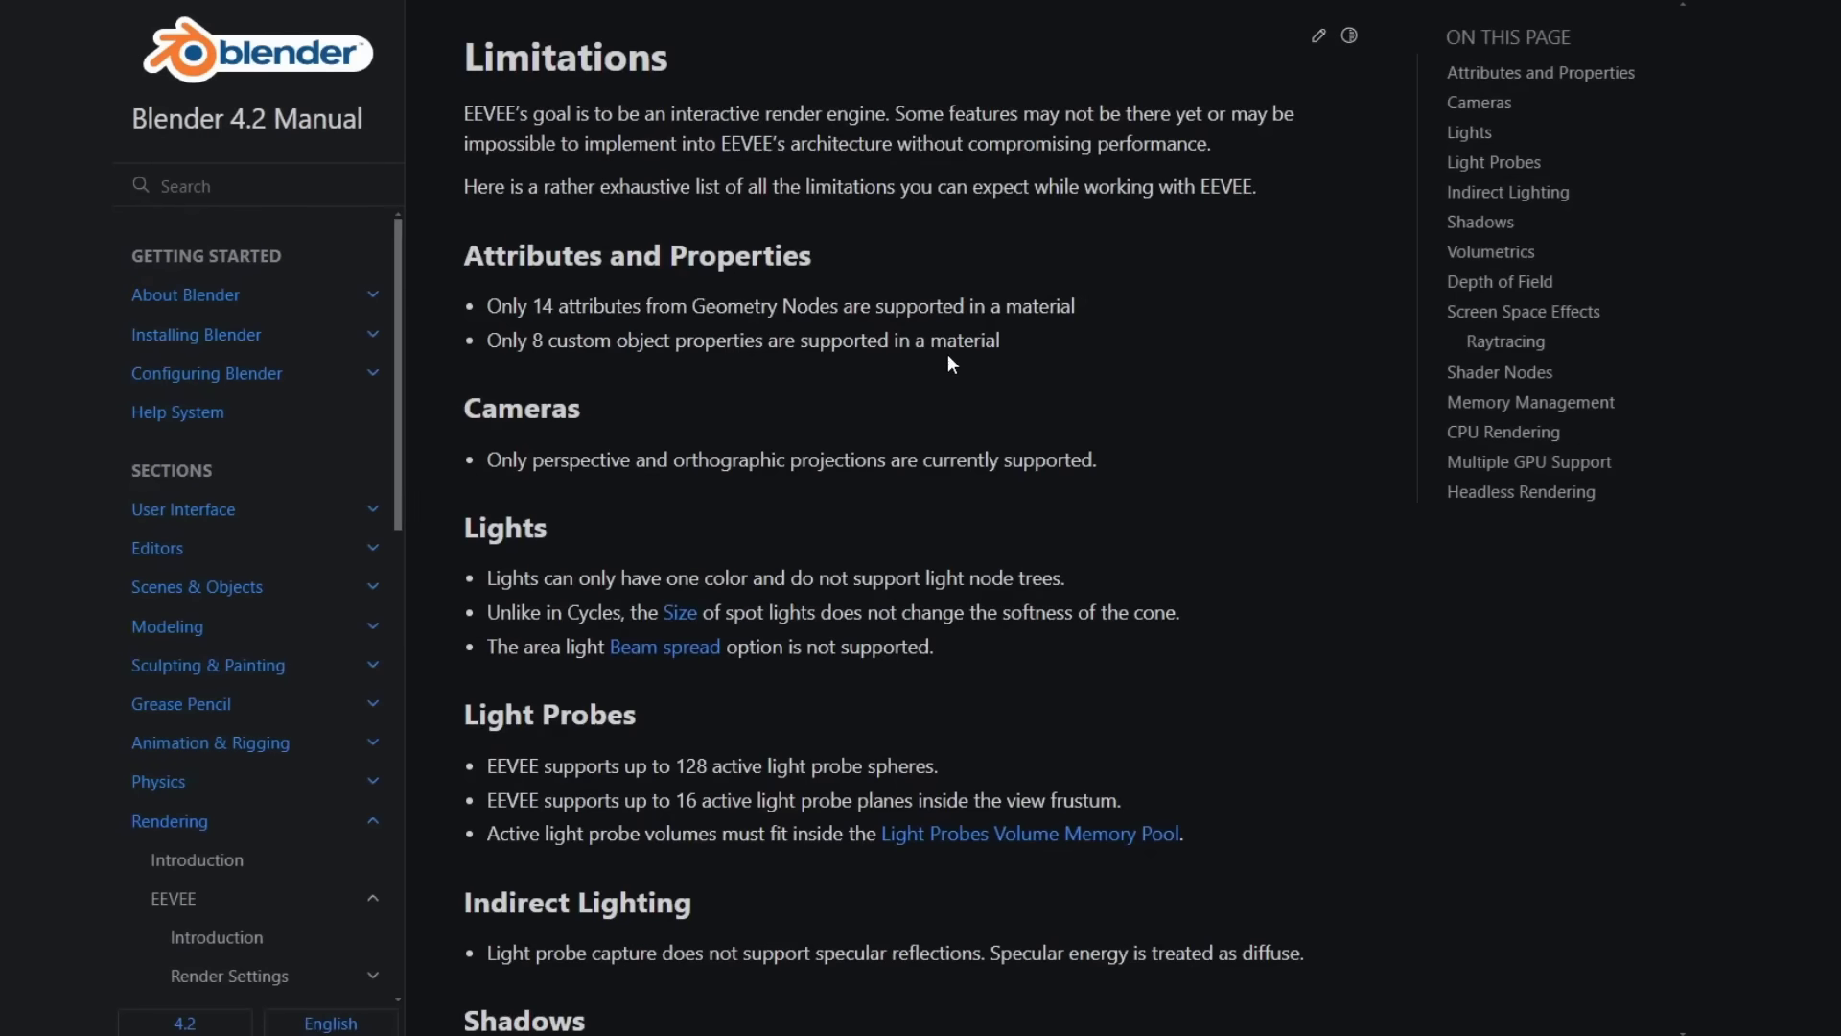
{"action": "scroll", "coordinate": [726, 438], "scroll_direction": "down", "scroll_amount": 1}
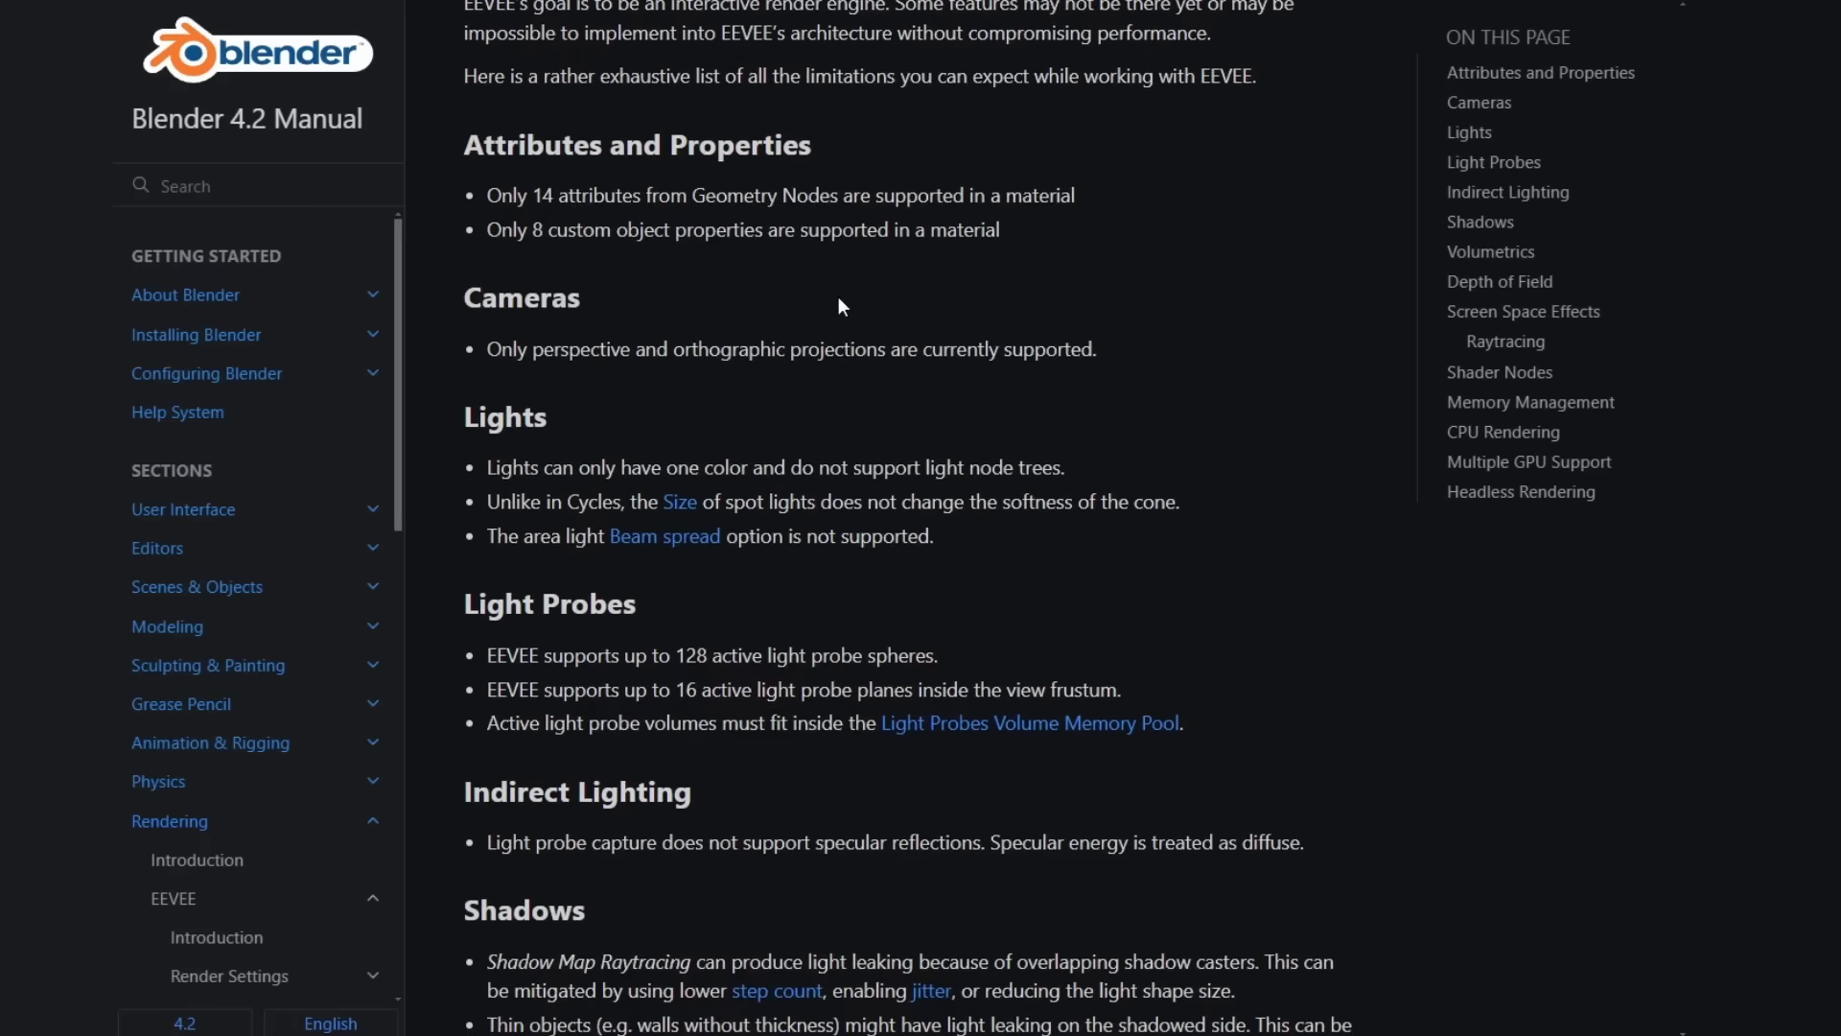
{"action": "scroll", "coordinate": [840, 303], "scroll_direction": "down", "scroll_amount": 2}
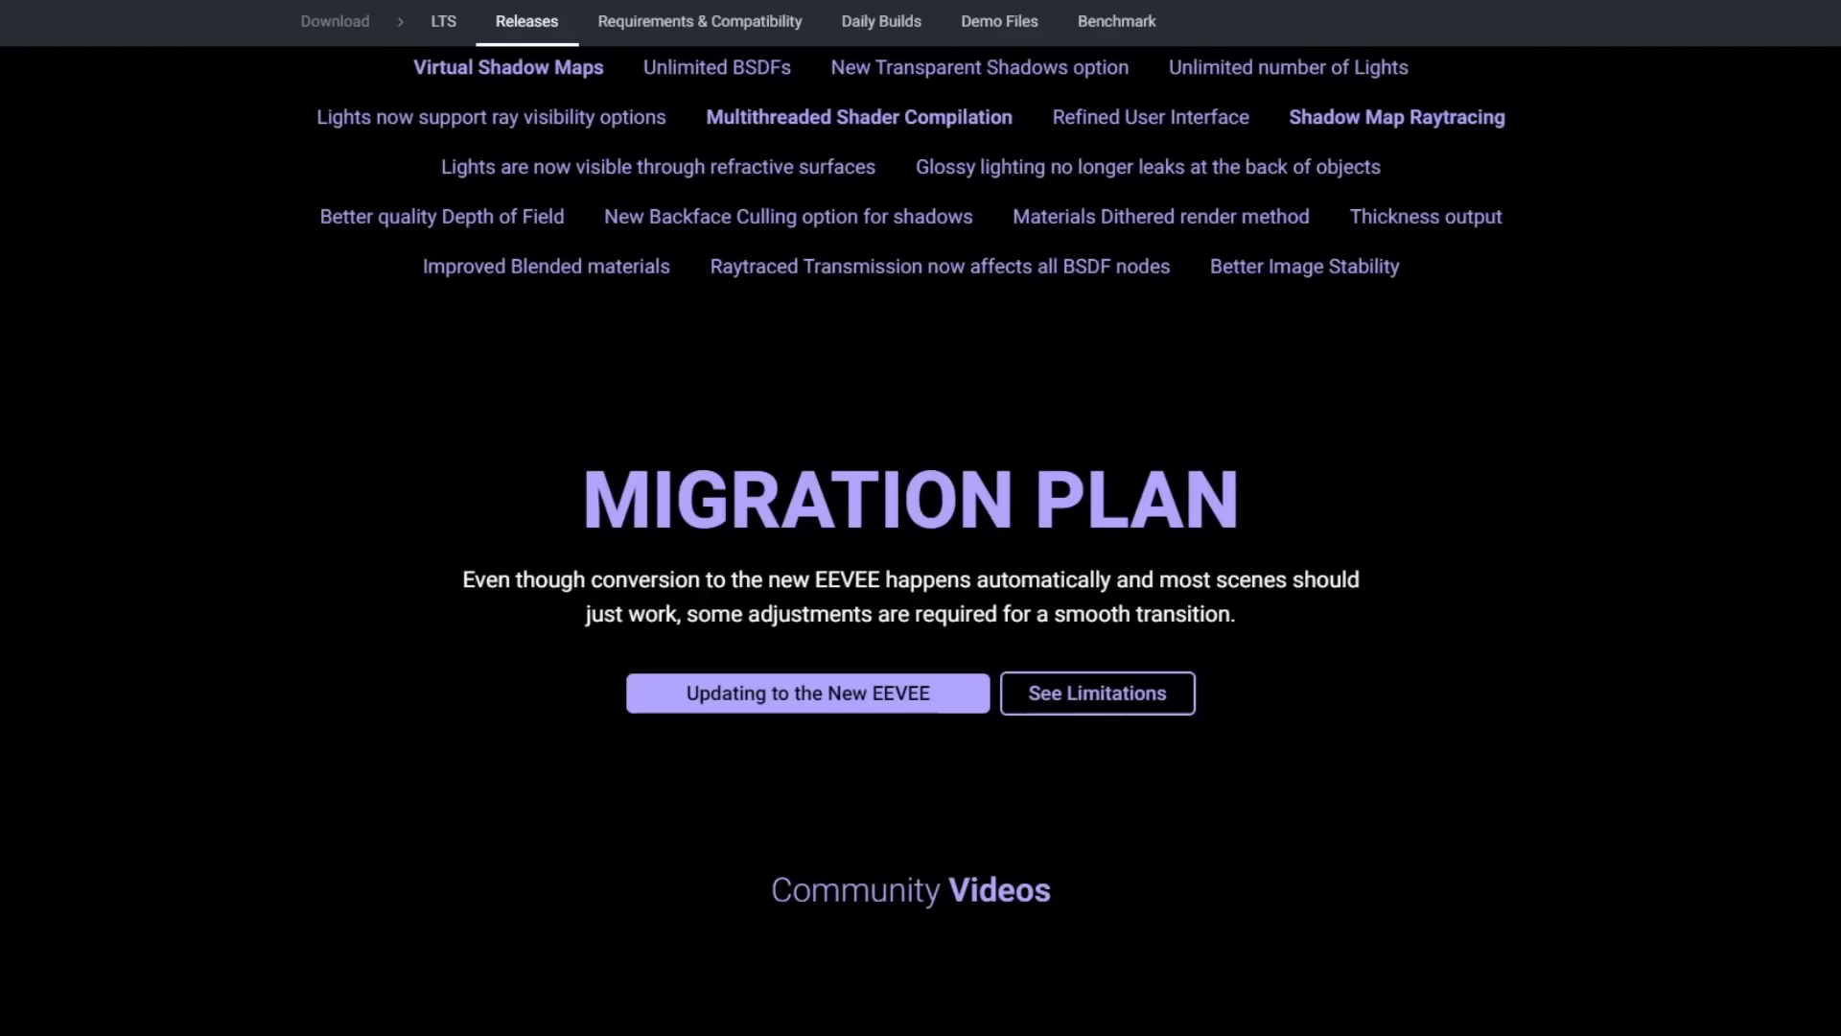
Examine the release page's Cycles section covering Ray Portal BSDF, thin film interference and the Soft Volumes before/after comparison.
{"action": "scroll", "coordinate": [669, 299], "scroll_direction": "up", "scroll_amount": 10}
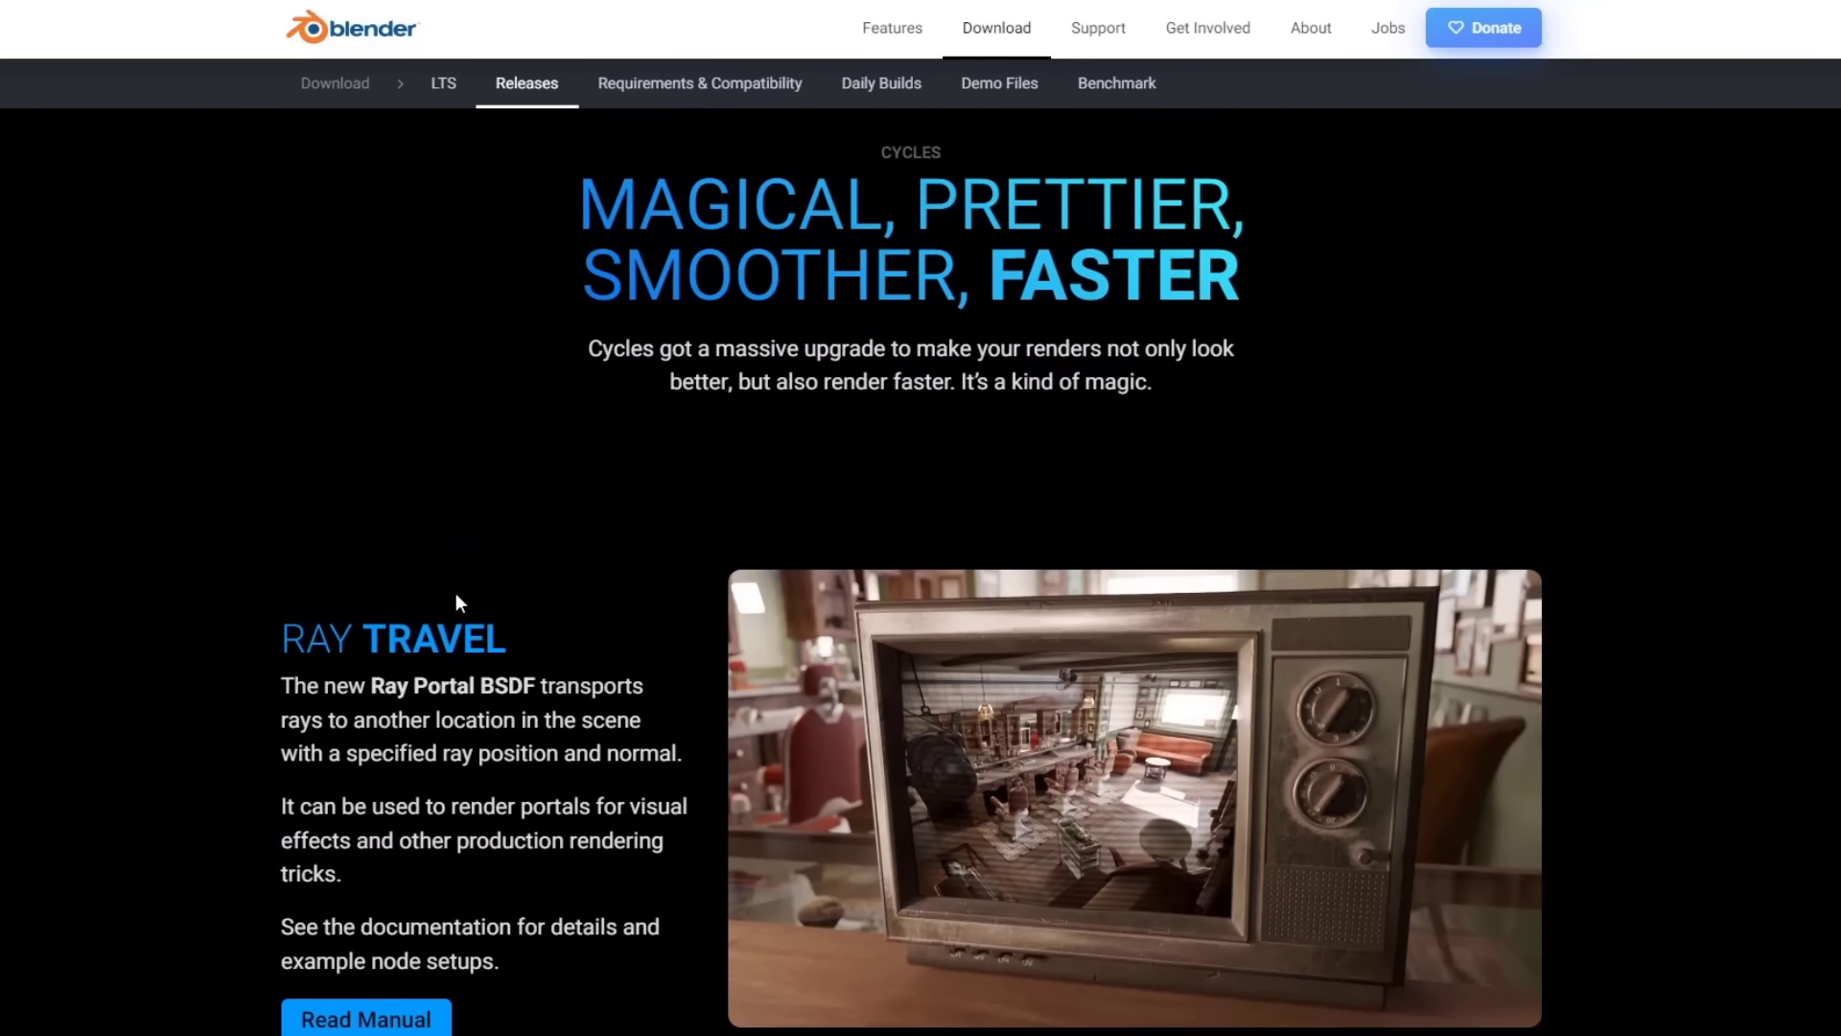
{"action": "scroll", "coordinate": [457, 595], "scroll_direction": "down", "scroll_amount": 4}
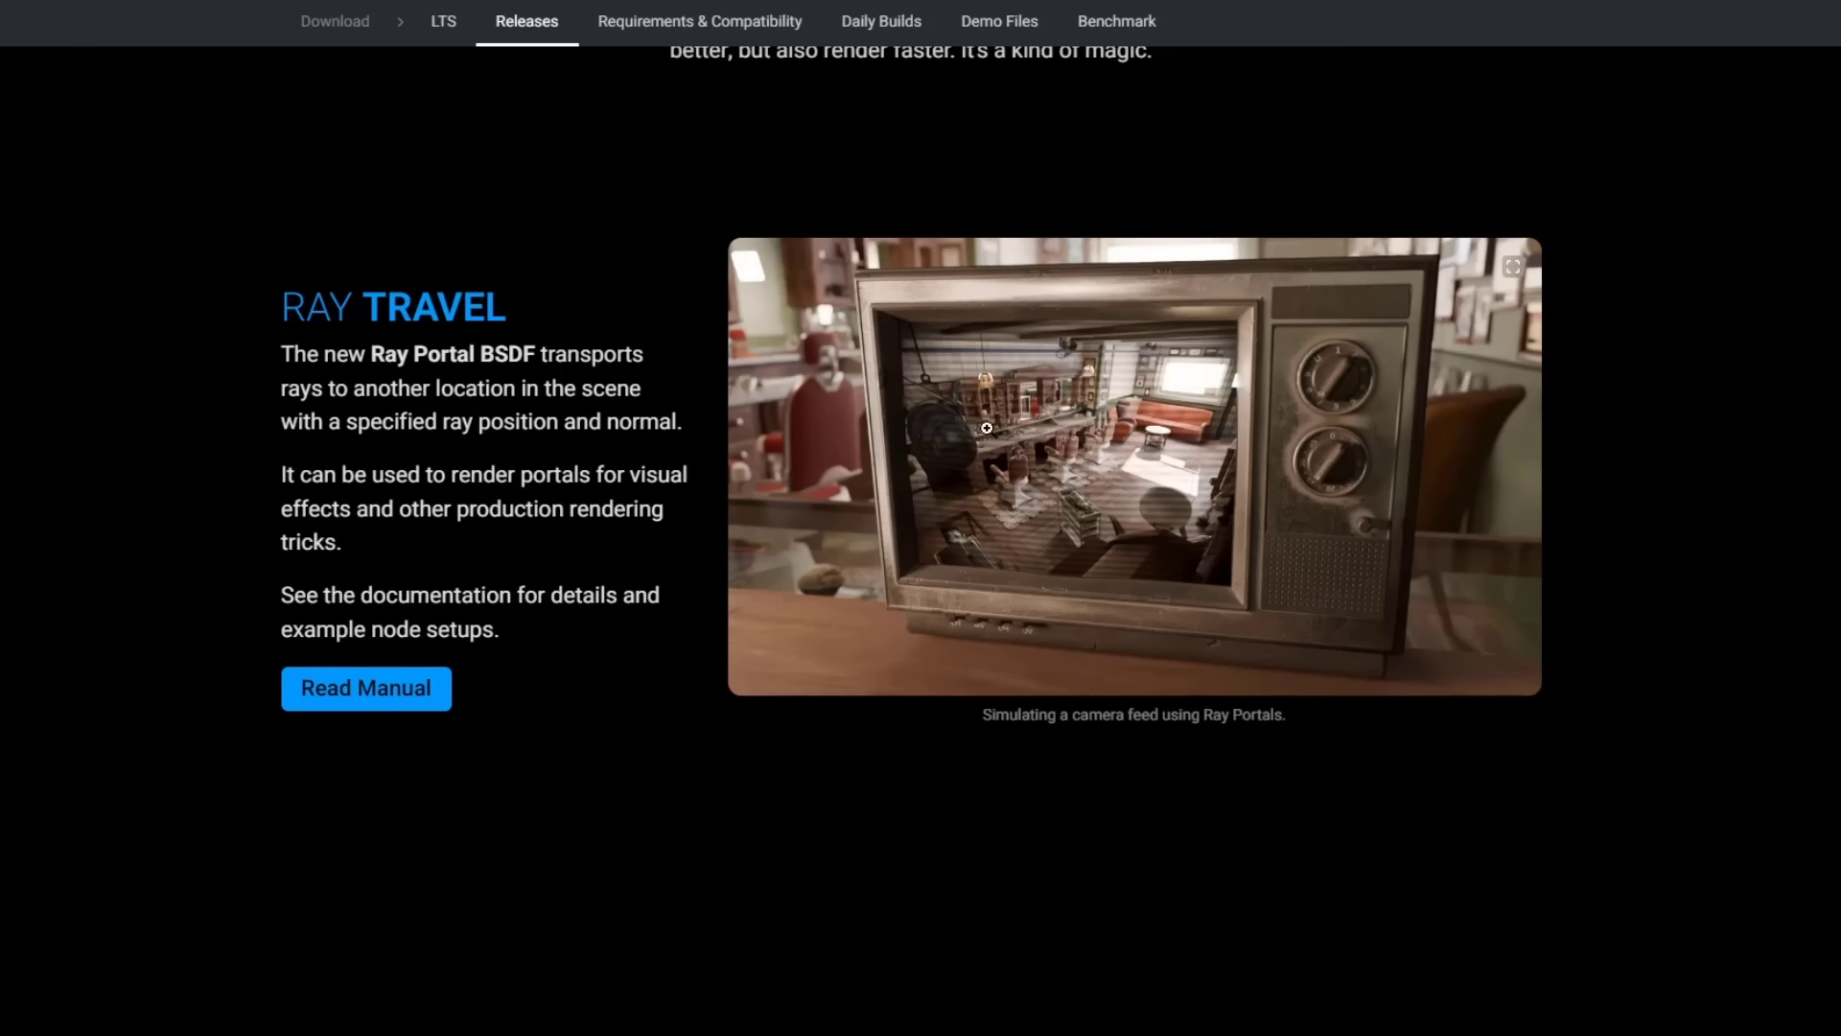
{"action": "scroll", "coordinate": [1036, 432], "scroll_direction": "down", "scroll_amount": 8}
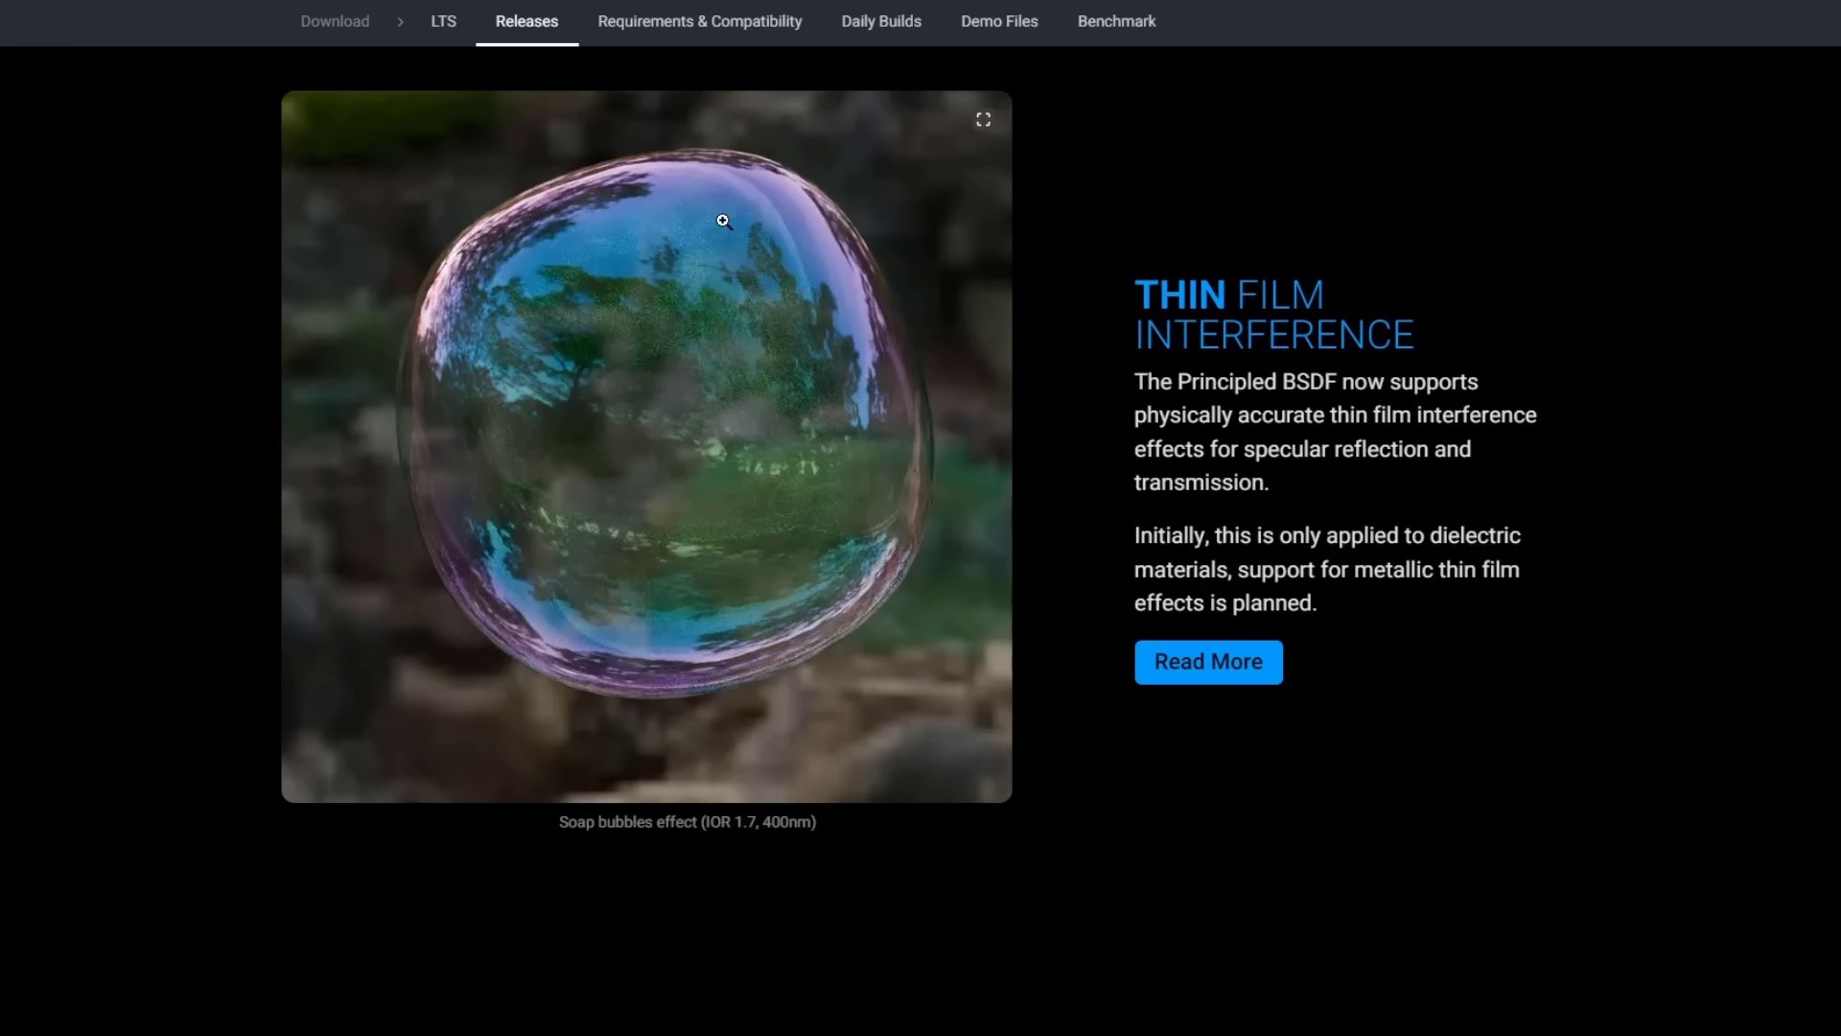
{"action": "scroll", "coordinate": [1015, 580], "scroll_direction": "down", "scroll_amount": 8}
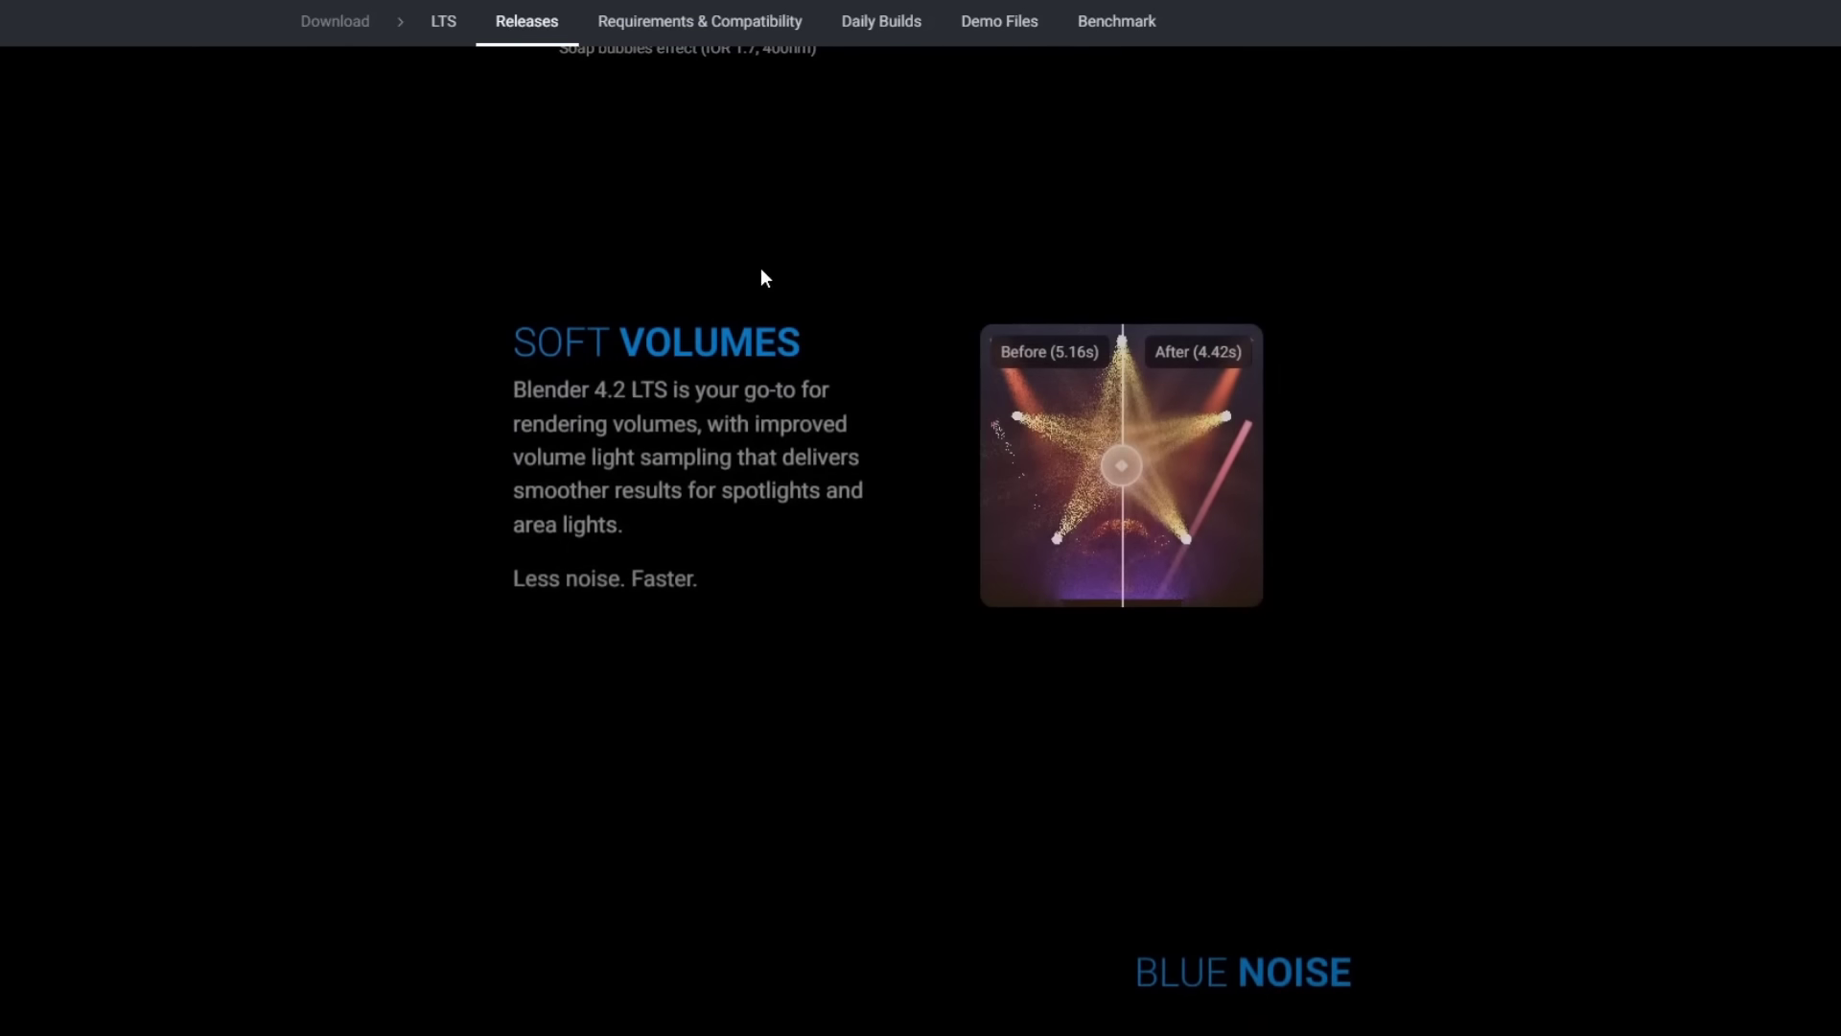
{"action": "scroll", "coordinate": [551, 317], "scroll_direction": "down", "scroll_amount": 1}
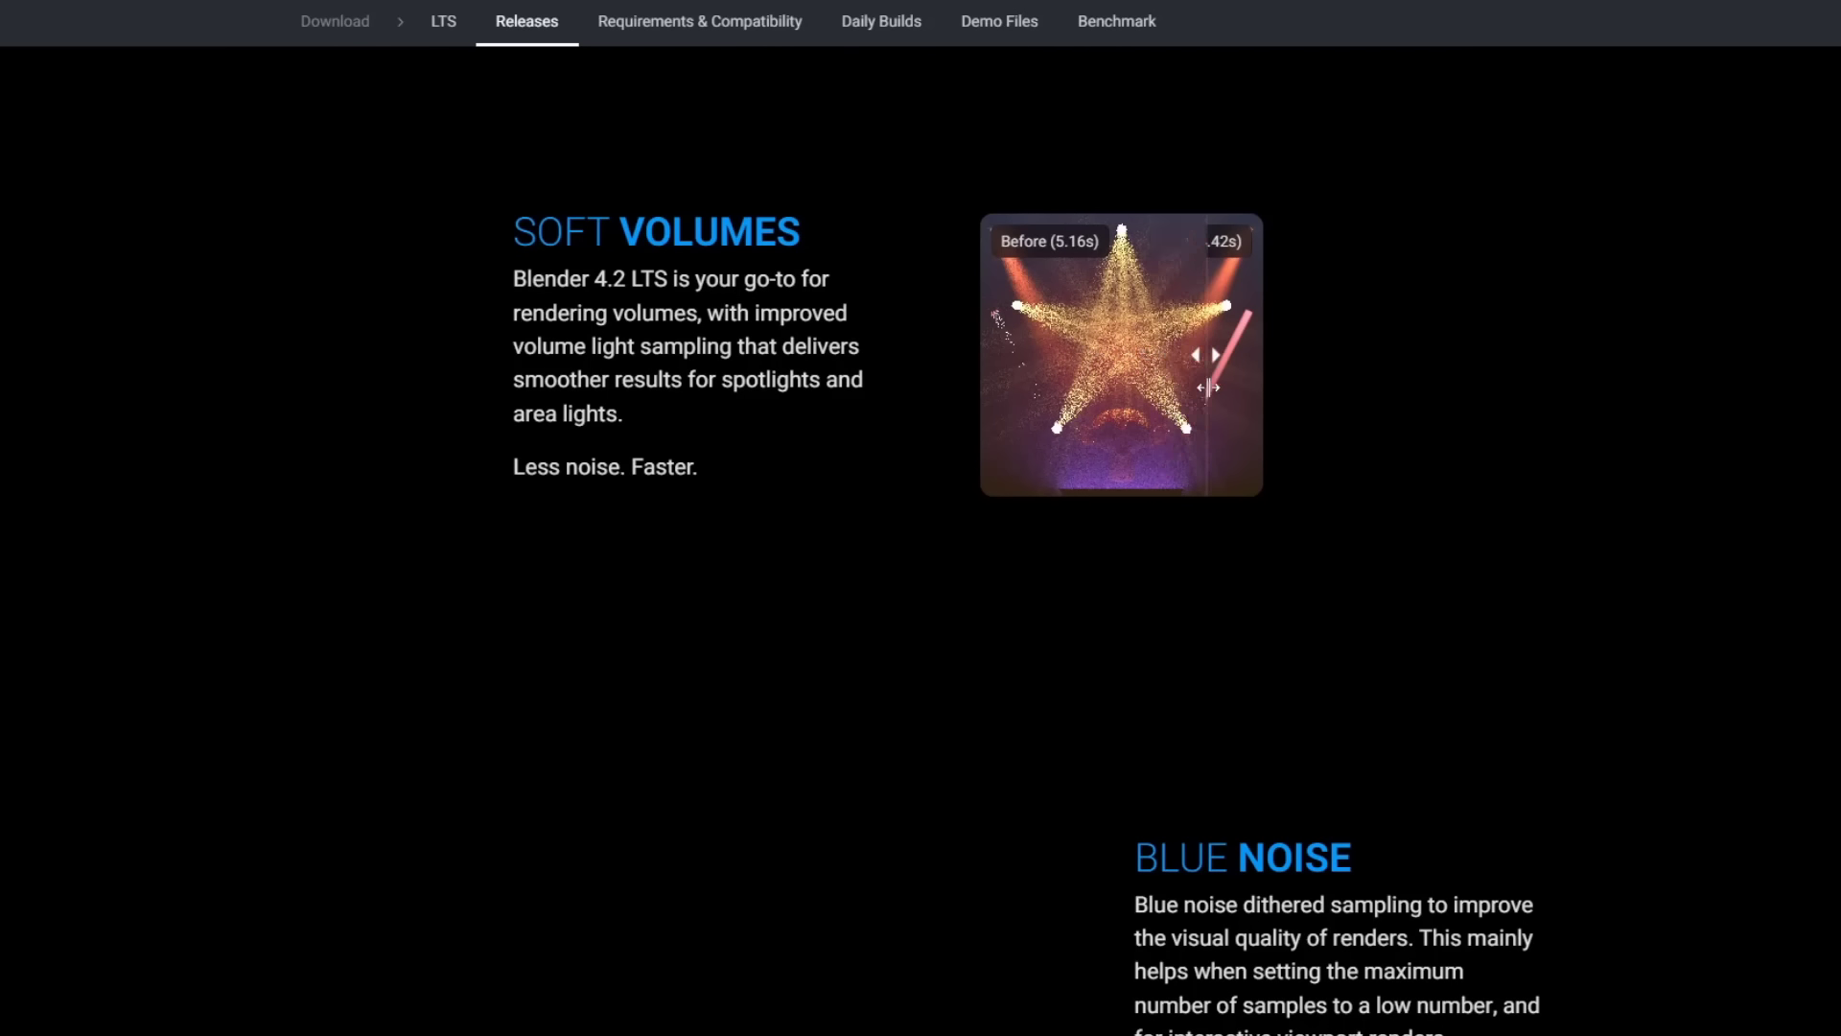
Compare the Classic (White Noise), Blue Noise and Blue Noise (denoised) car renders in the Blue Noise section.
{"action": "scroll", "coordinate": [902, 519], "scroll_direction": "down", "scroll_amount": 5}
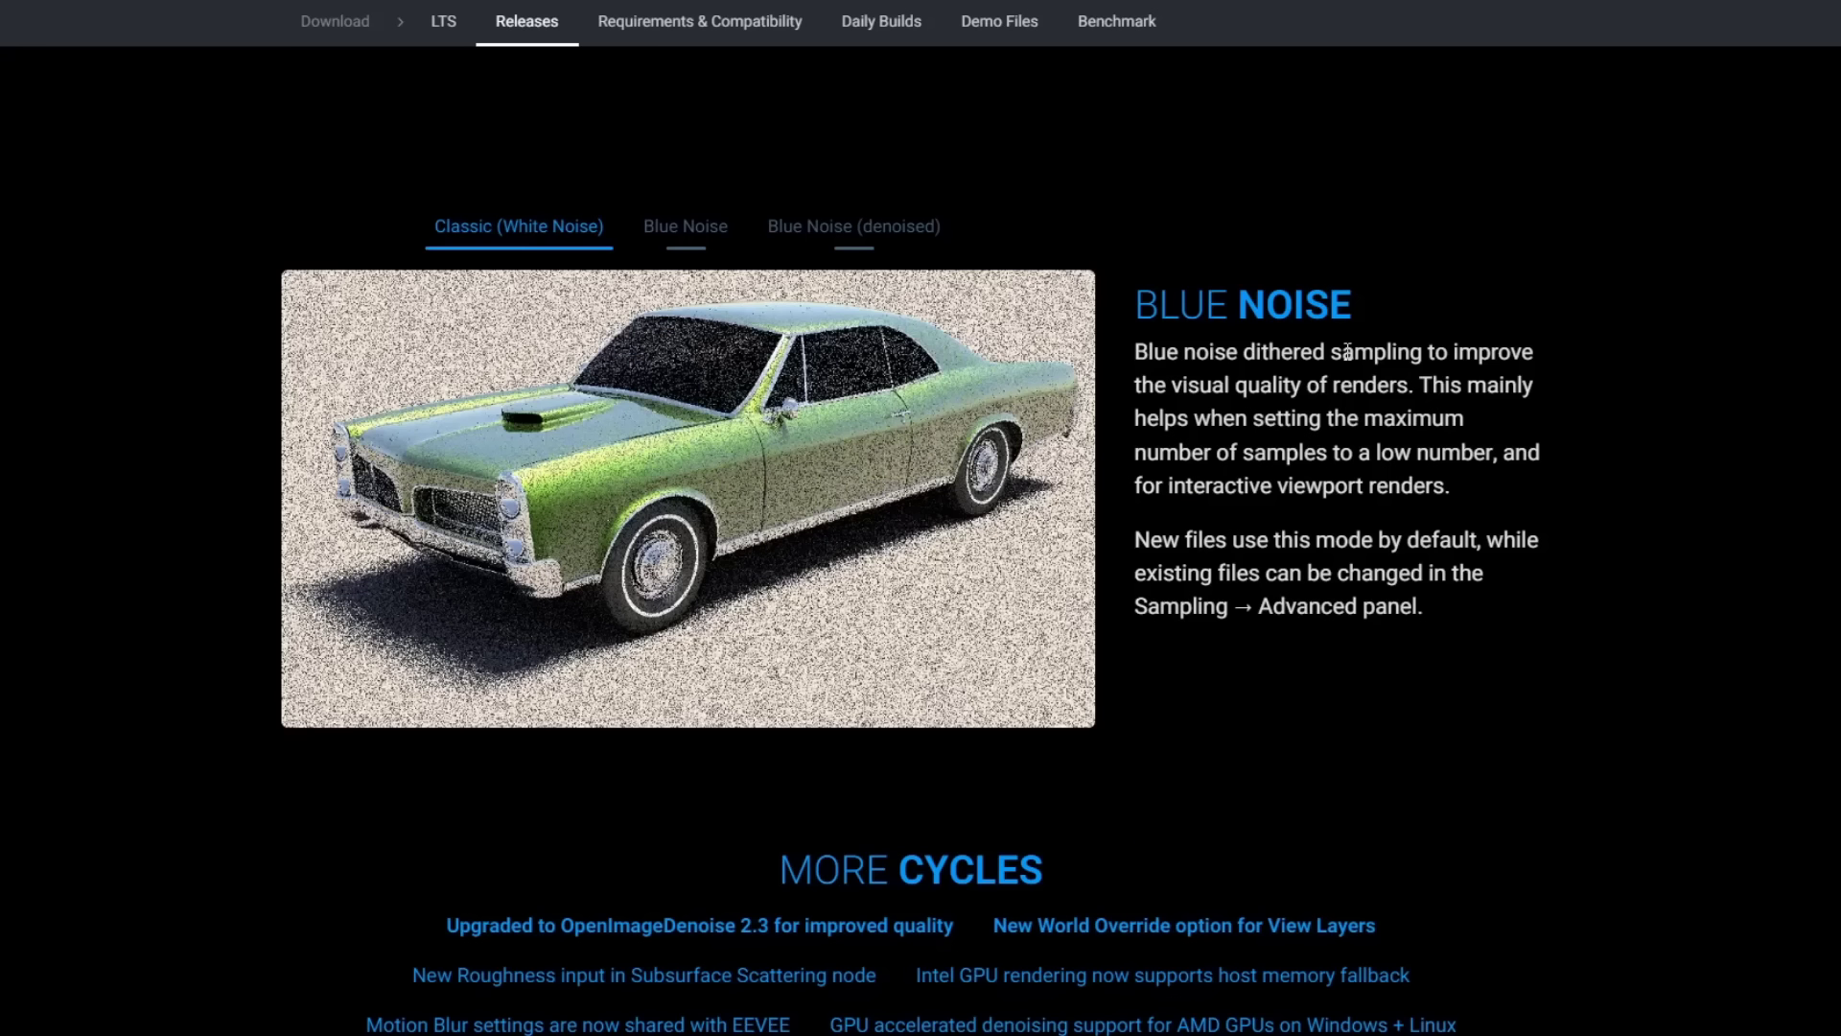
{"action": "left_click", "coordinate": [703, 227]}
{"action": "left_click", "coordinate": [812, 233]}
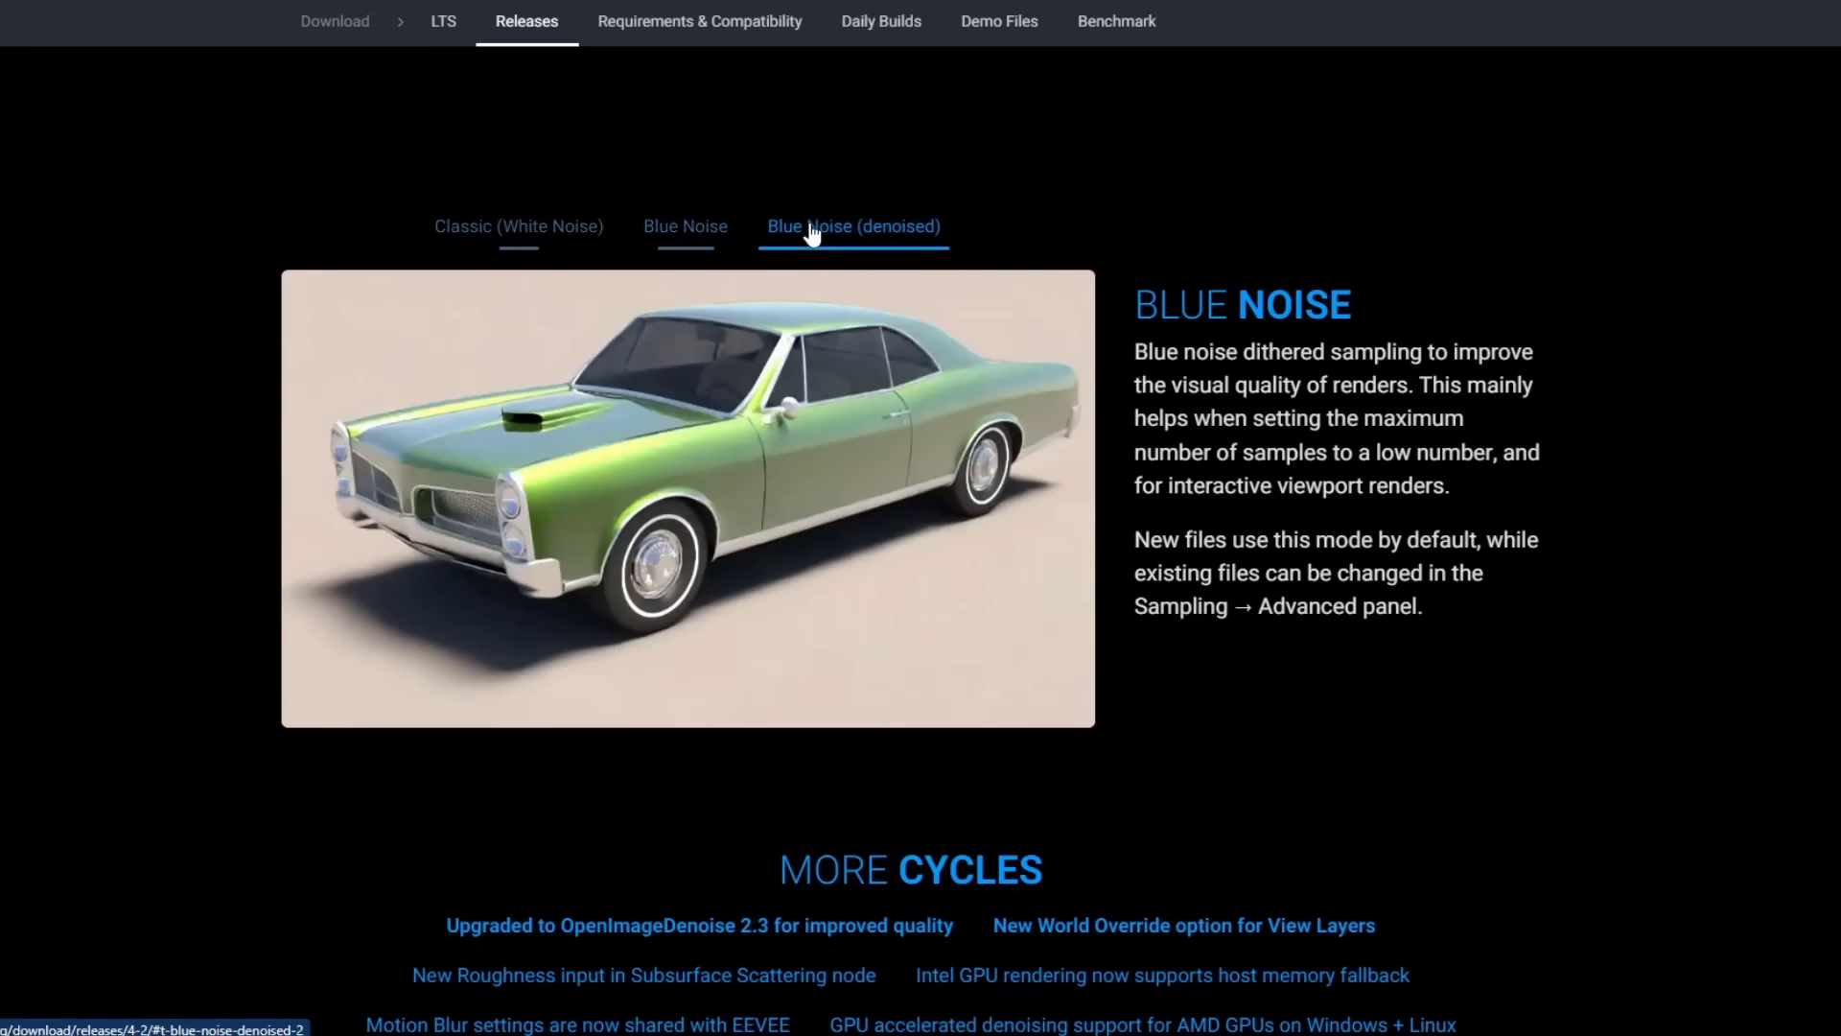
{"action": "left_click", "coordinate": [525, 237]}
{"action": "left_click", "coordinate": [867, 230]}
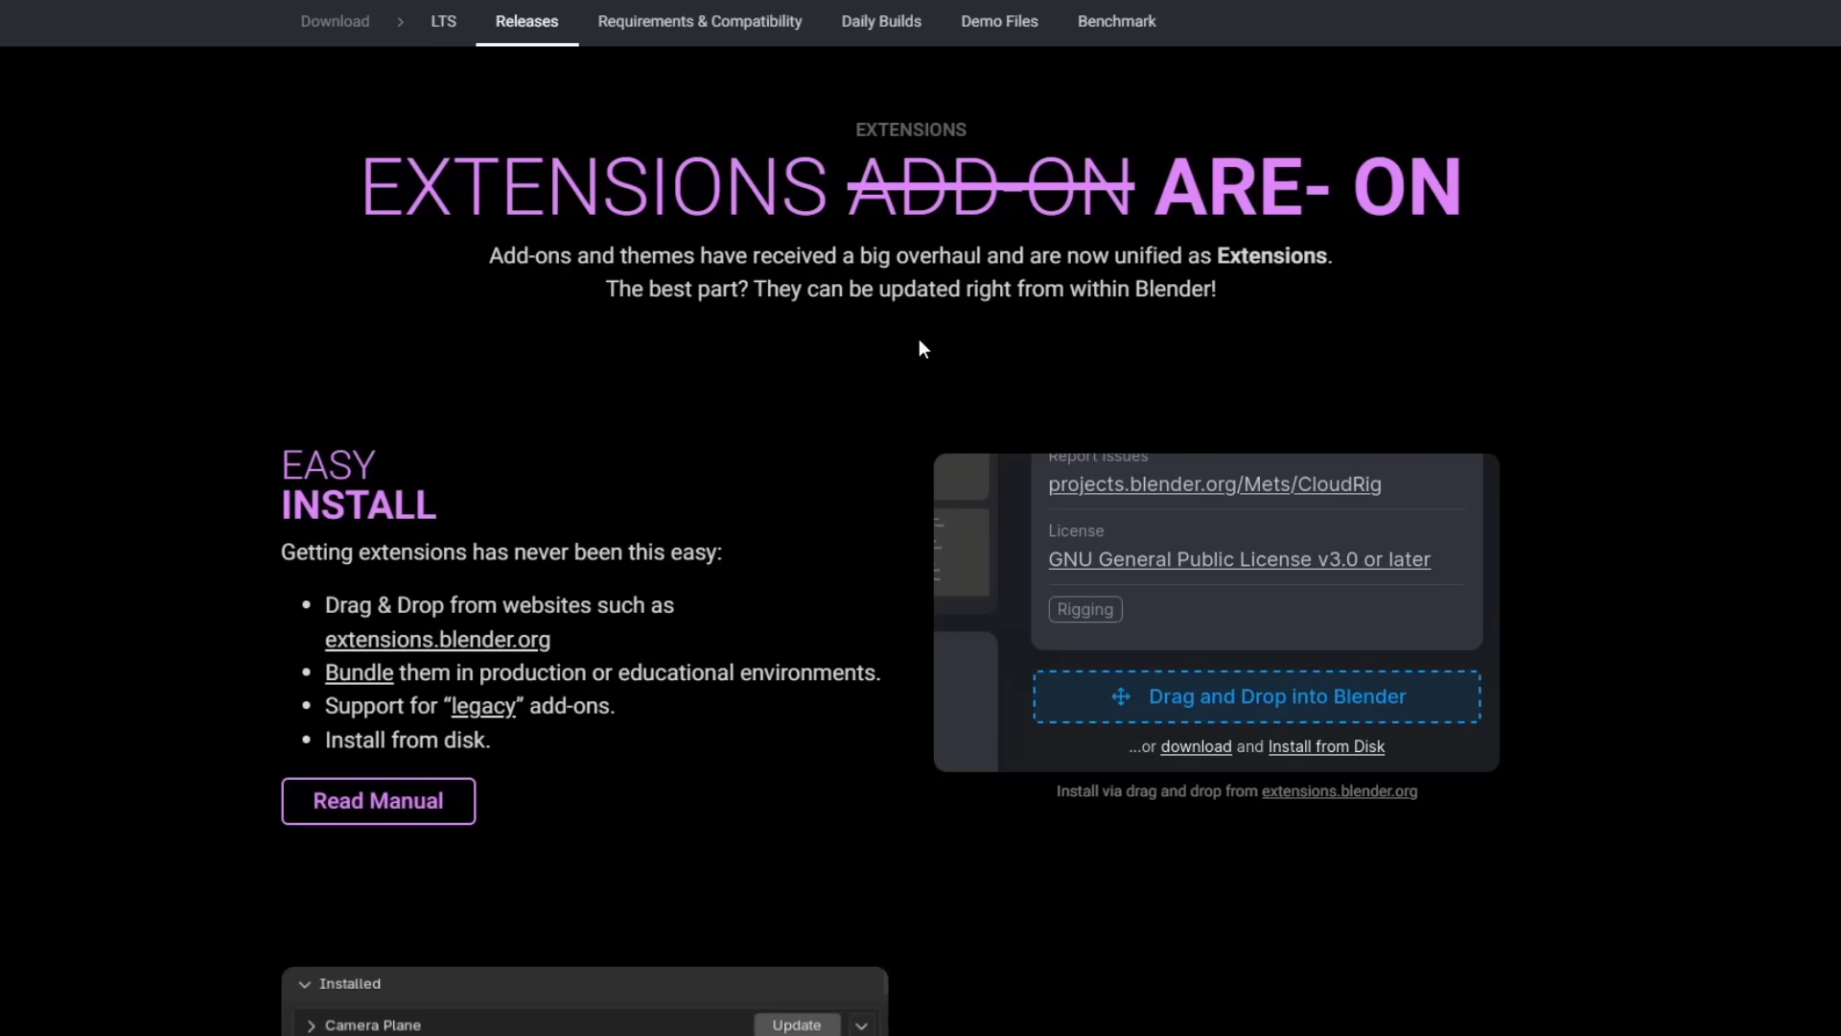
Read the release page's Extensions section and browse the add-ons and themes offered on the Blender extensions website.
{"action": "scroll", "coordinate": [909, 343], "scroll_direction": "down", "scroll_amount": 1}
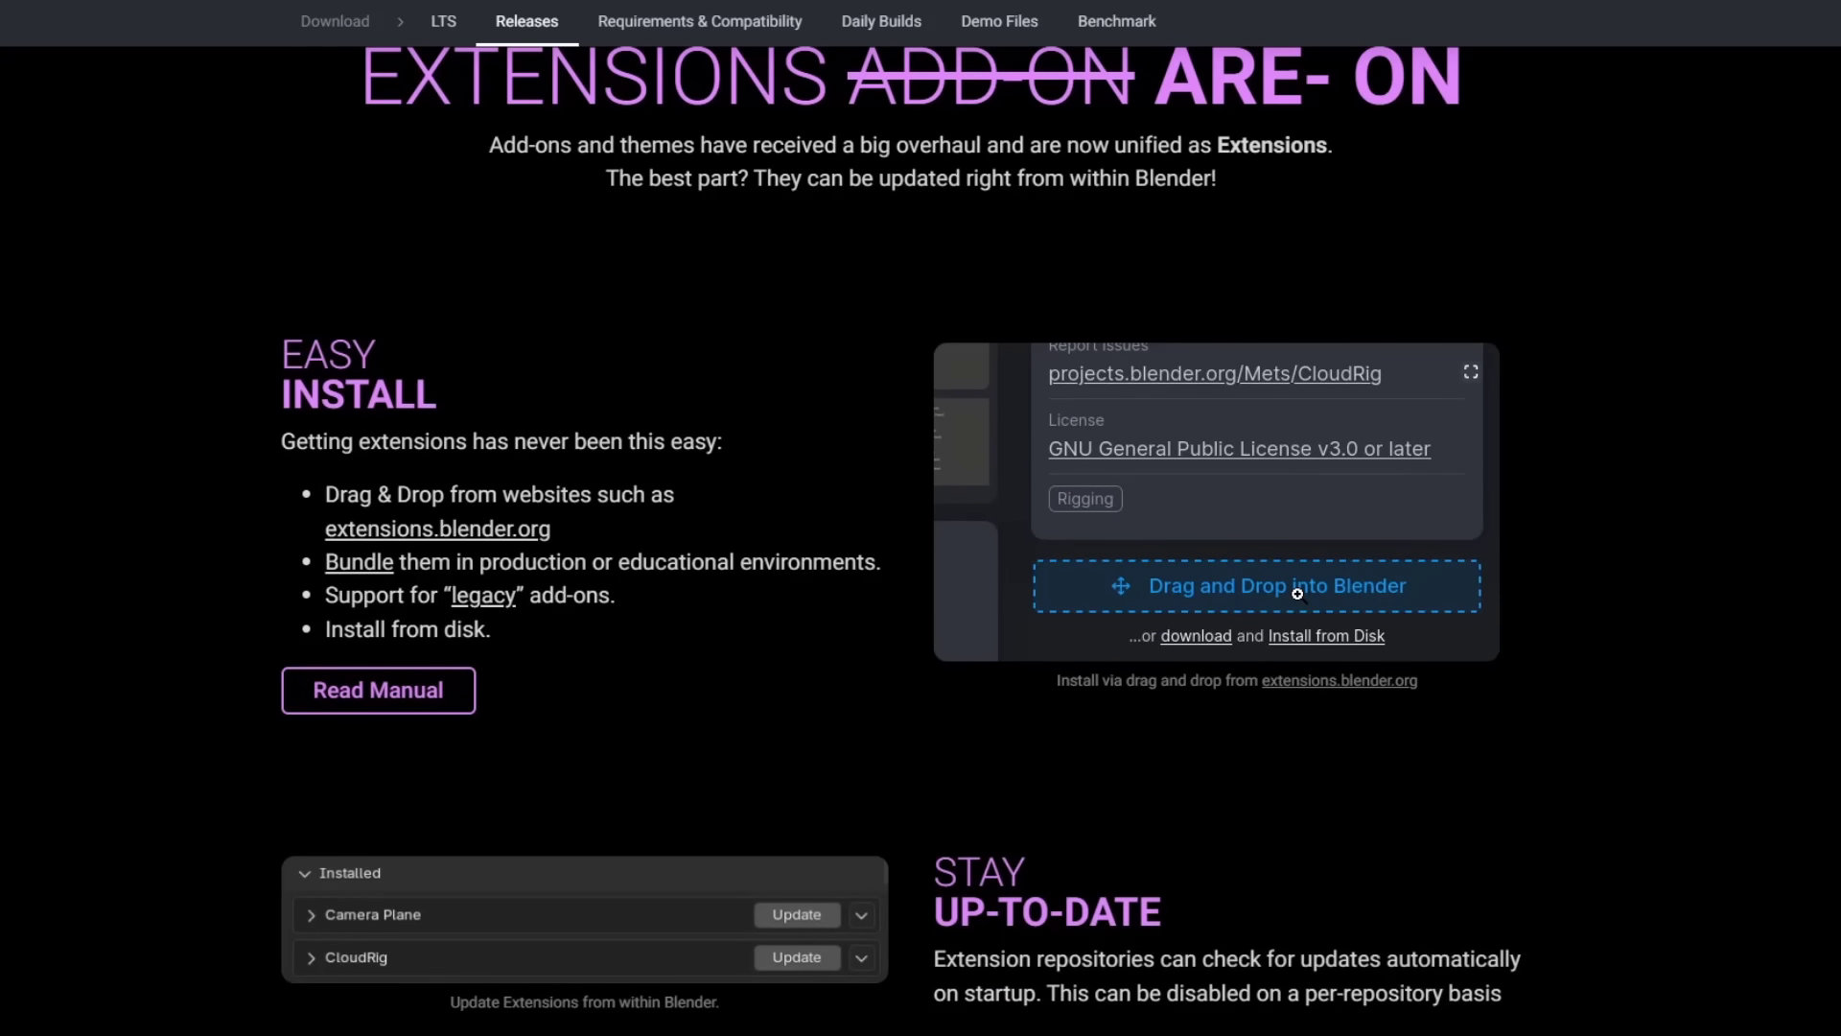
{"action": "scroll", "coordinate": [1297, 594], "scroll_direction": "down", "scroll_amount": 2}
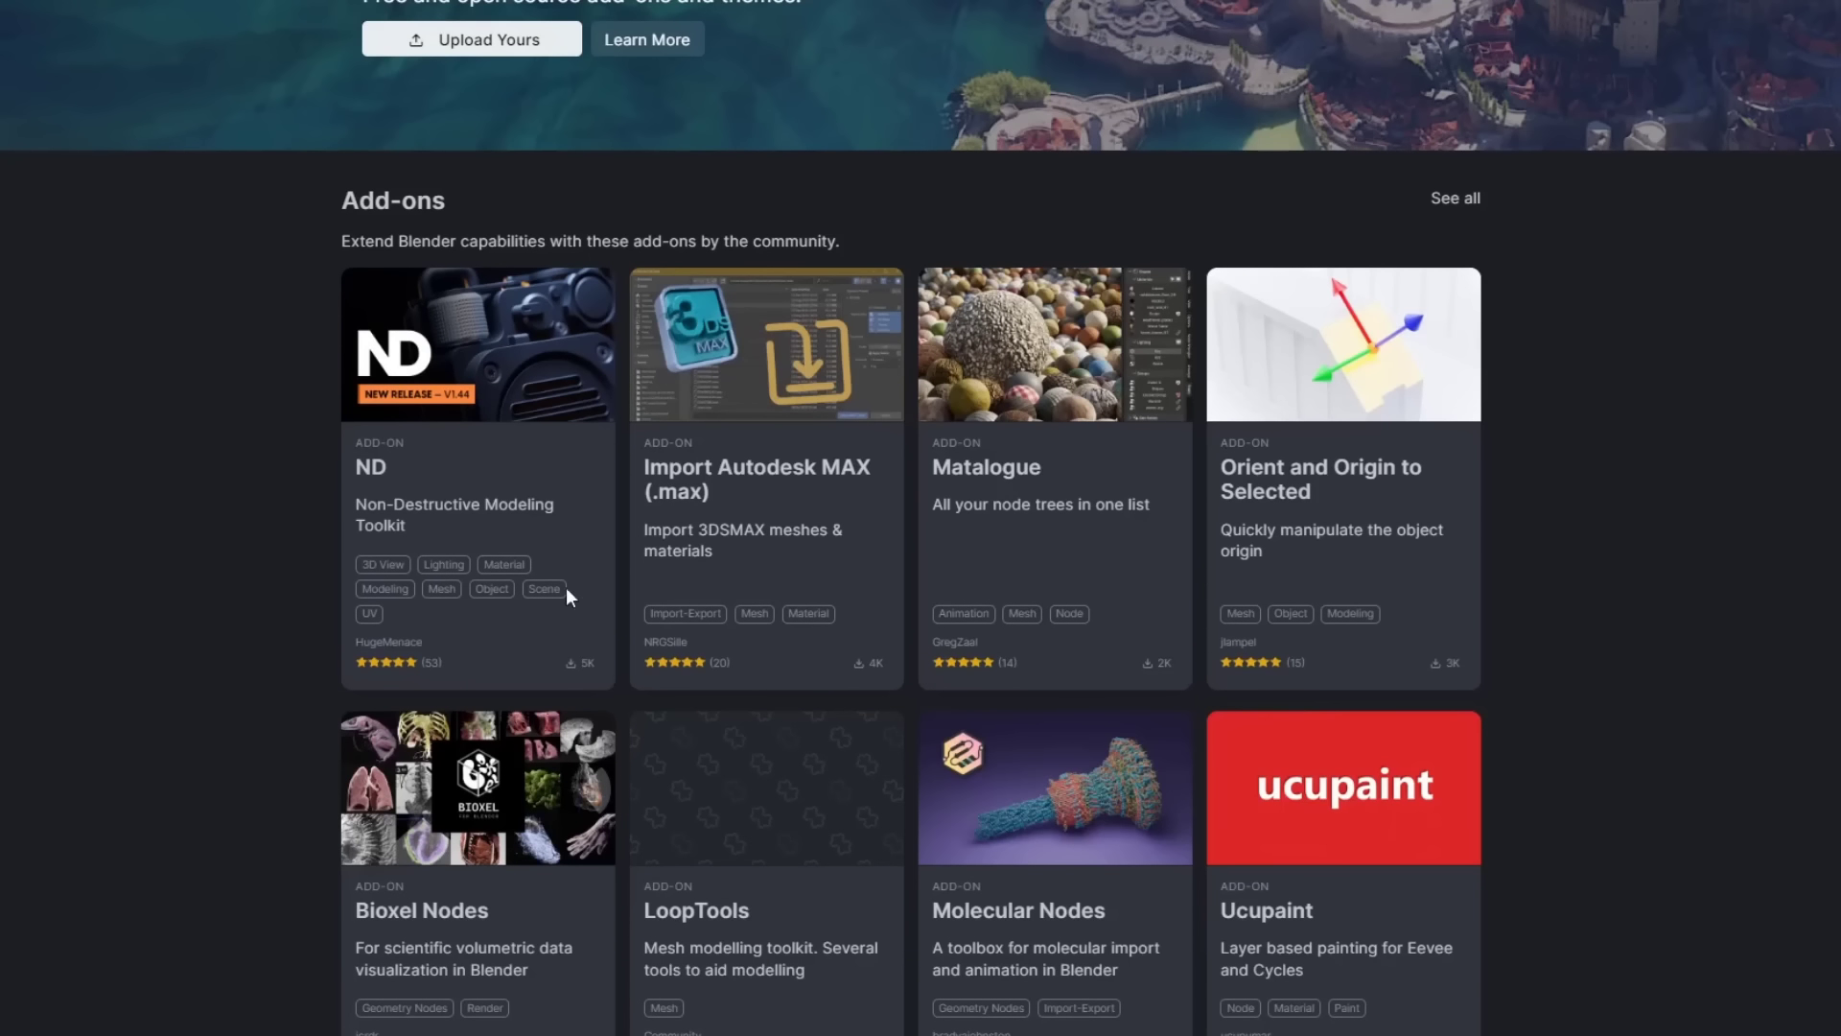
{"action": "scroll", "coordinate": [1150, 480], "scroll_direction": "down", "scroll_amount": 3}
{"action": "scroll", "coordinate": [575, 402], "scroll_direction": "down", "scroll_amount": 4}
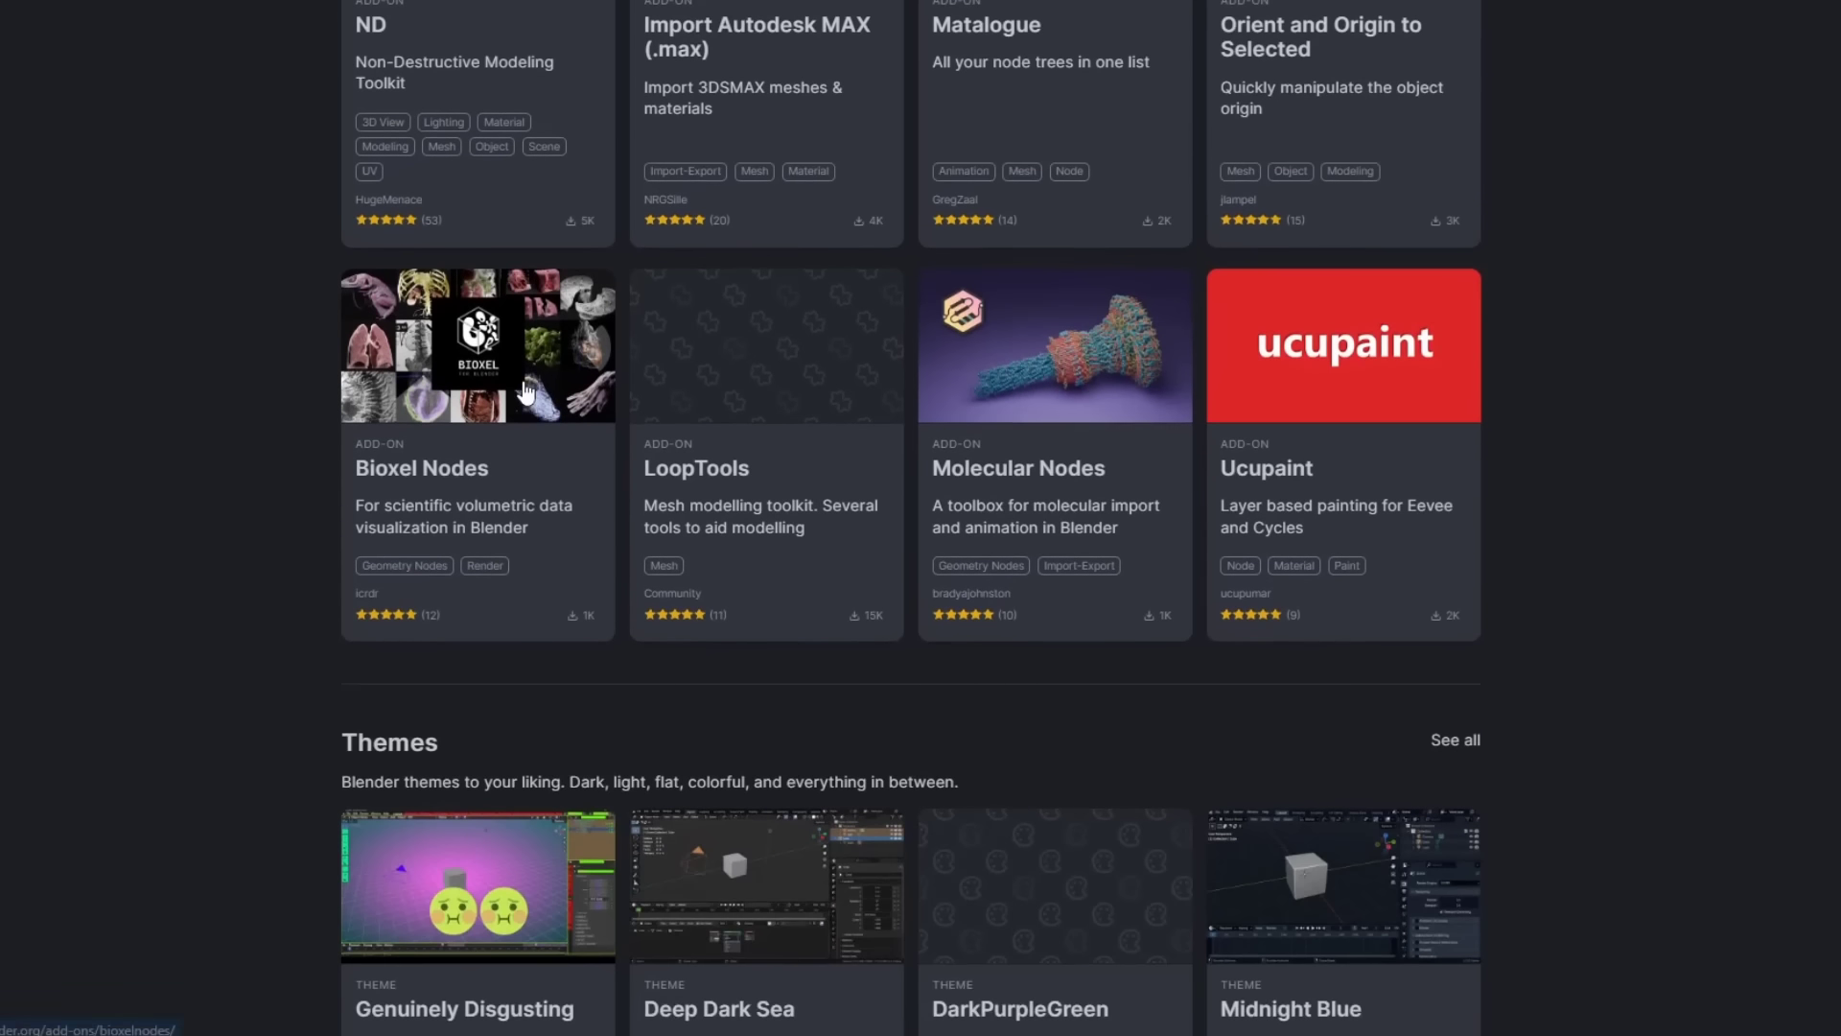
{"action": "scroll", "coordinate": [481, 383], "scroll_direction": "down", "scroll_amount": 9}
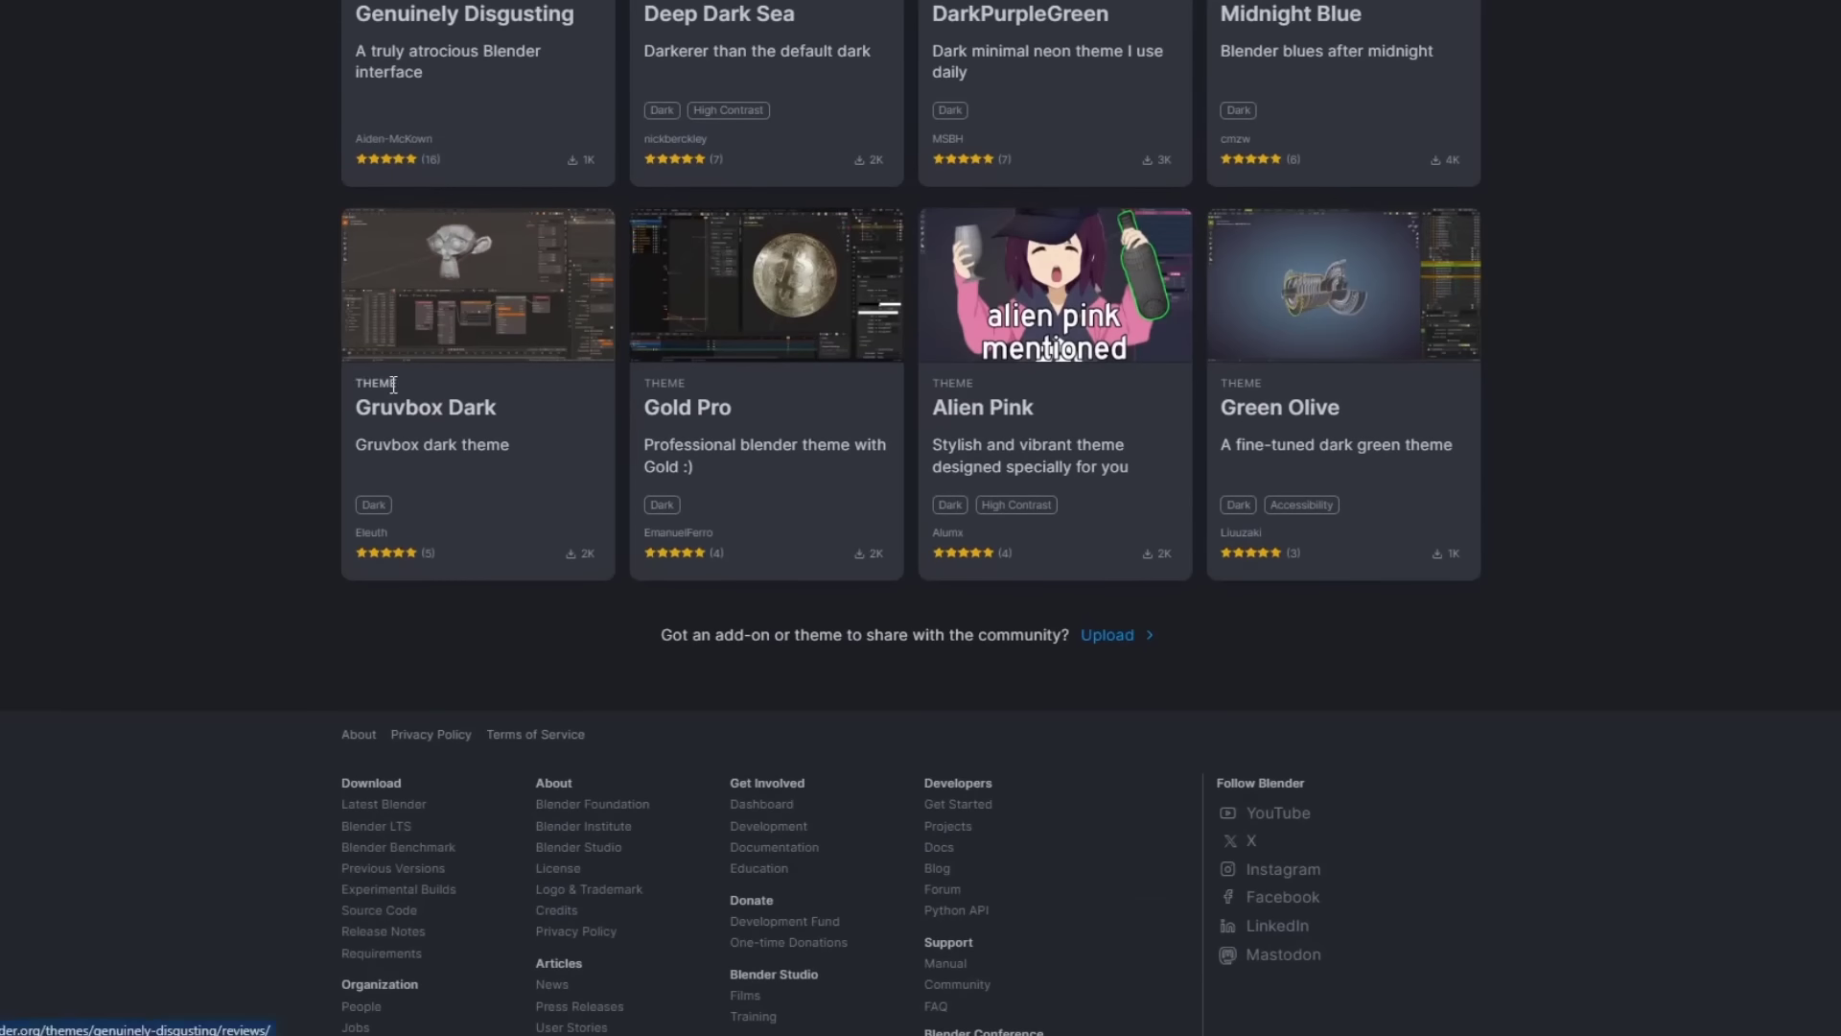
{"action": "scroll", "coordinate": [805, 494], "scroll_direction": "up", "scroll_amount": 18}
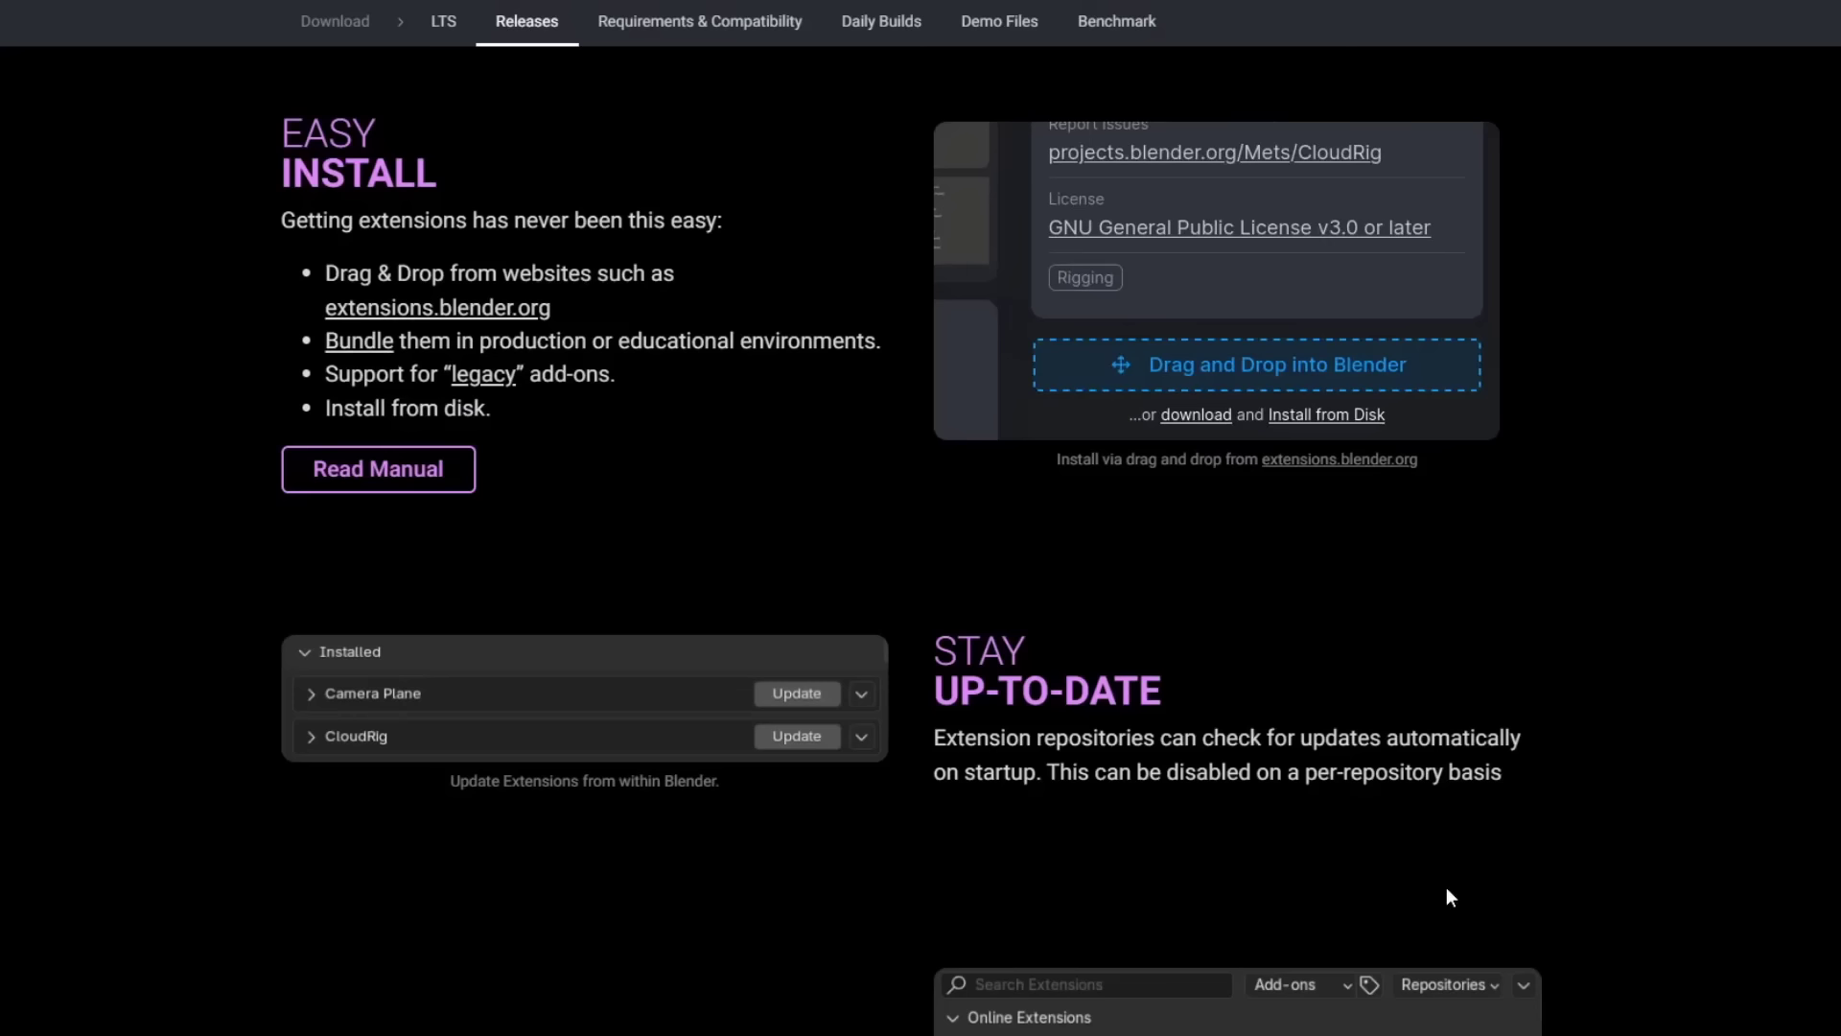
Switch to the Blender window with the classroom scene and open the Get Extensions section of the Preferences.
{"action": "mouse_move", "coordinate": [1512, 975]}
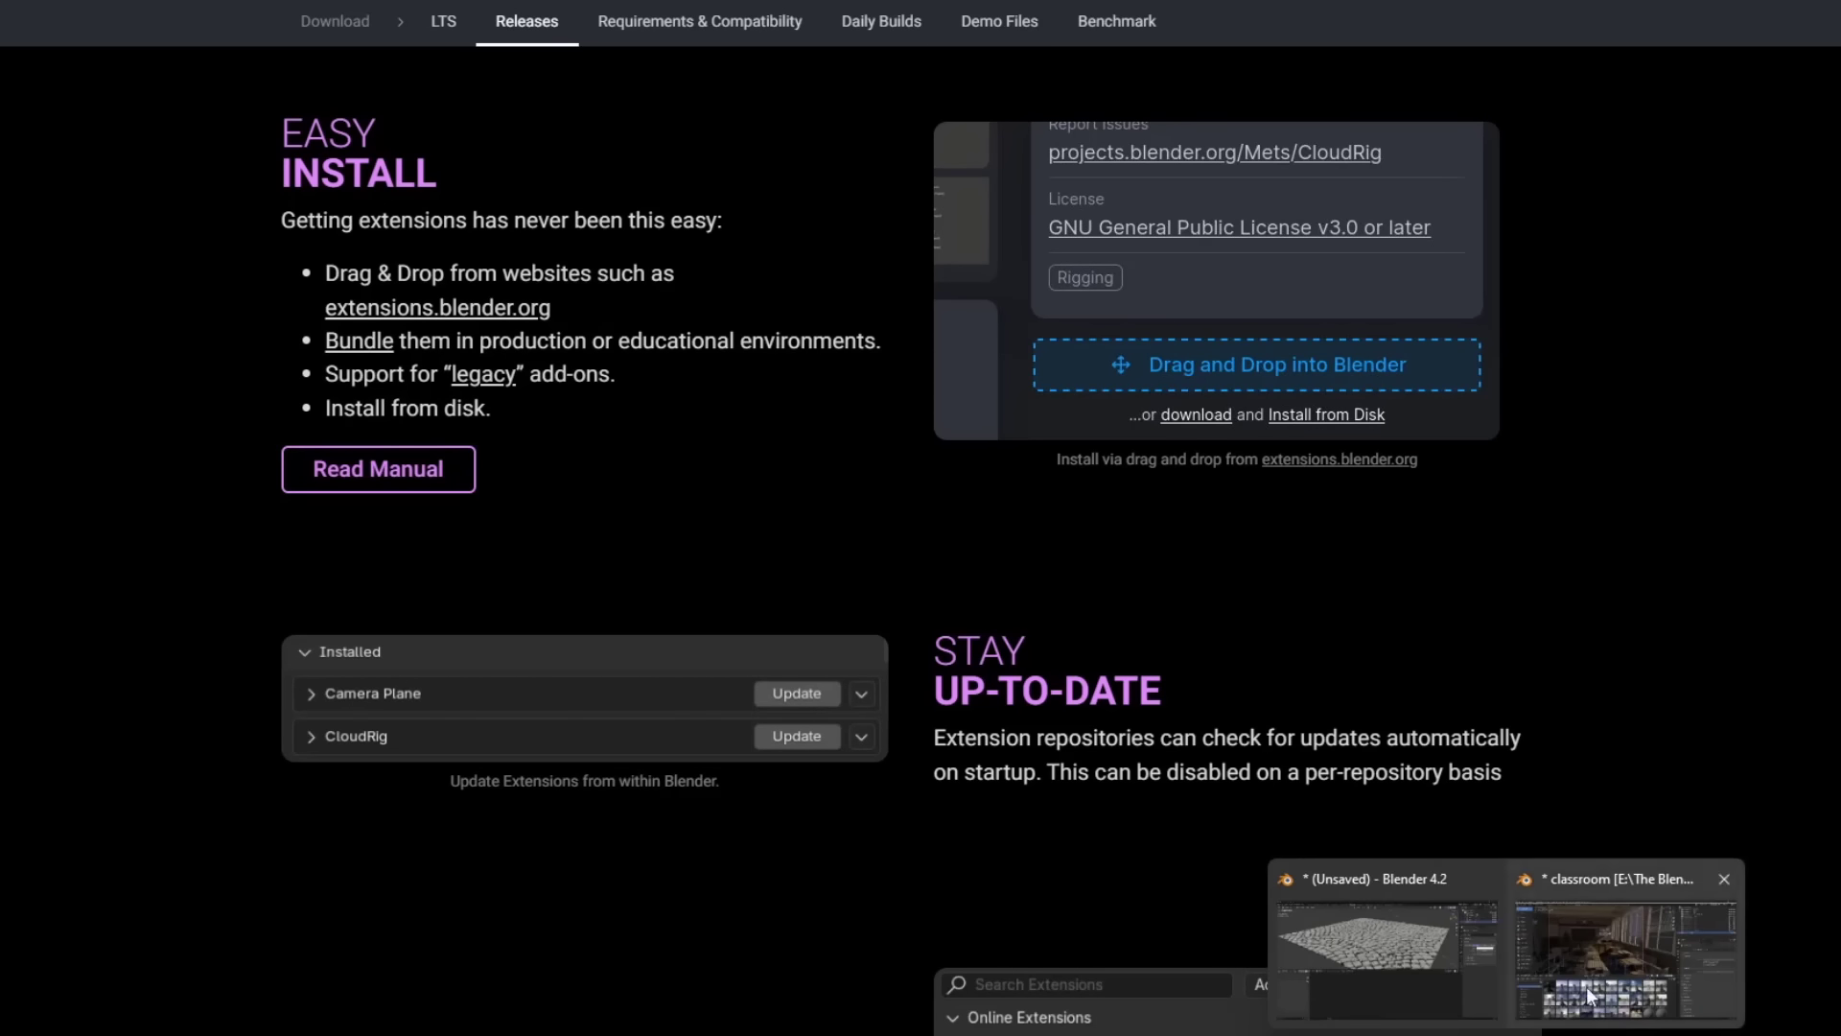
{"action": "left_click", "coordinate": [1500, 925]}
{"action": "left_click", "coordinate": [75, 54]}
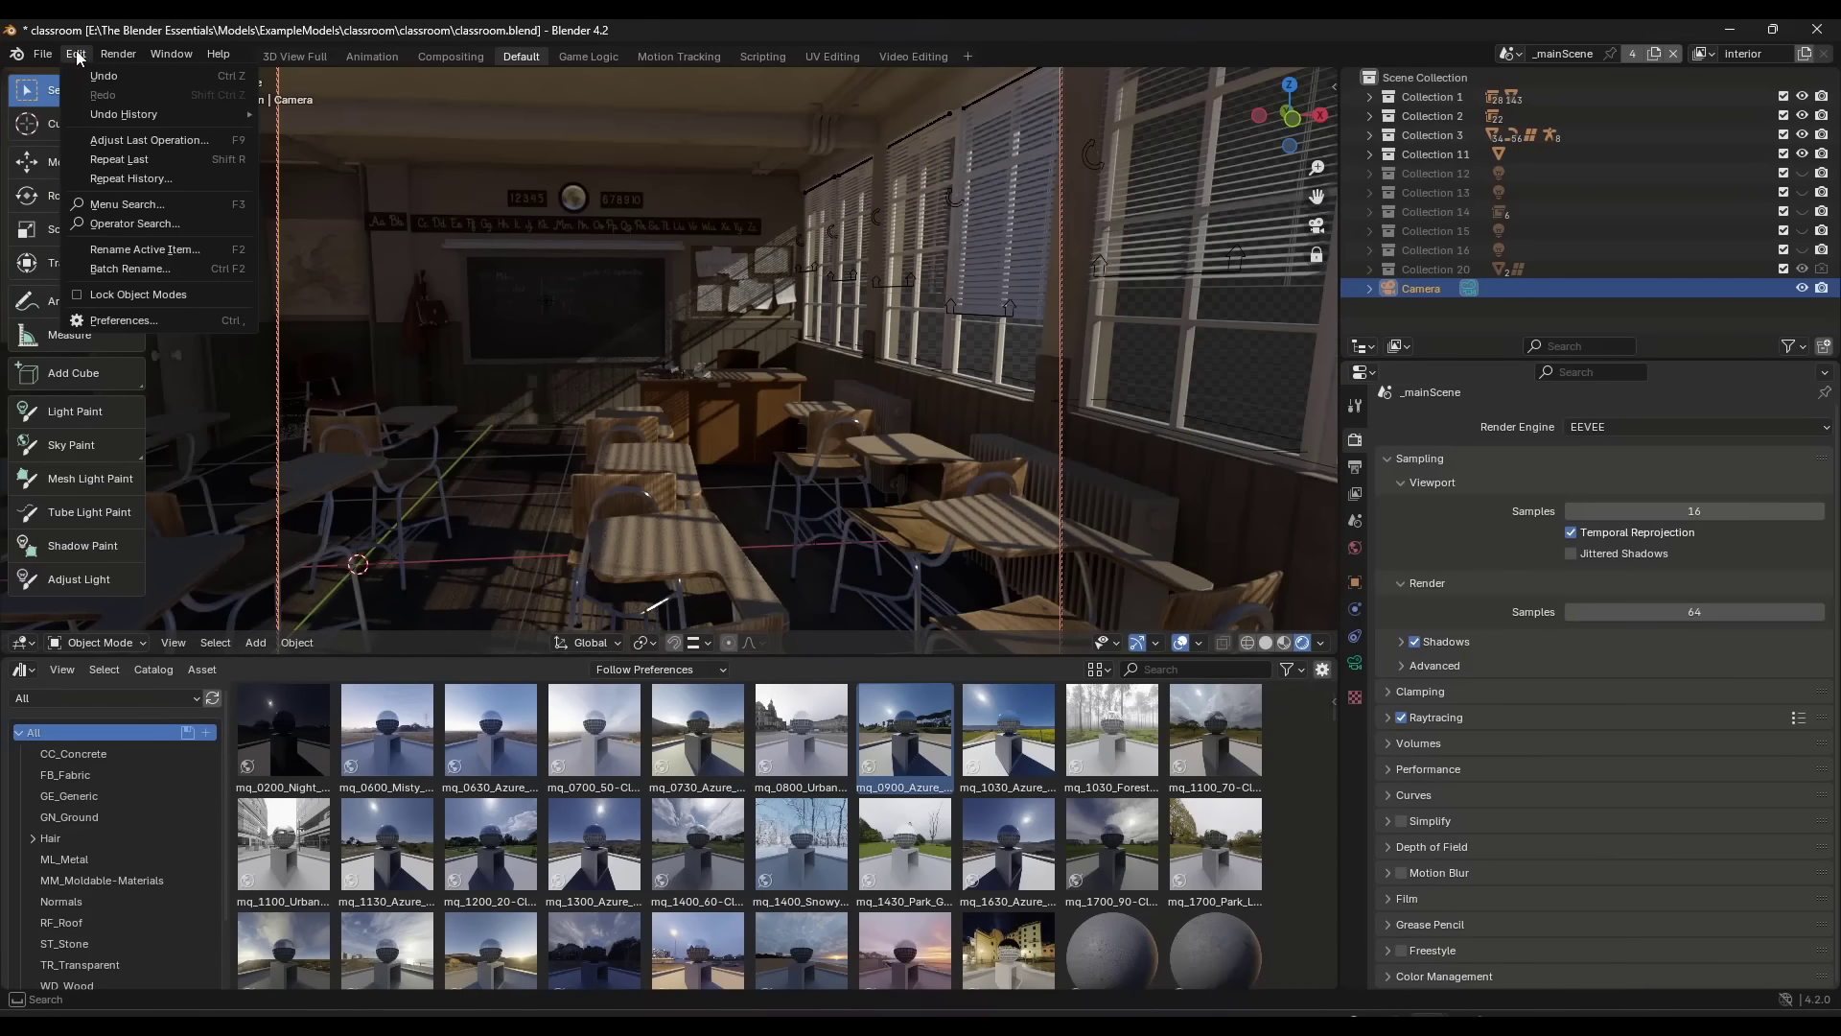
{"action": "left_click", "coordinate": [136, 320]}
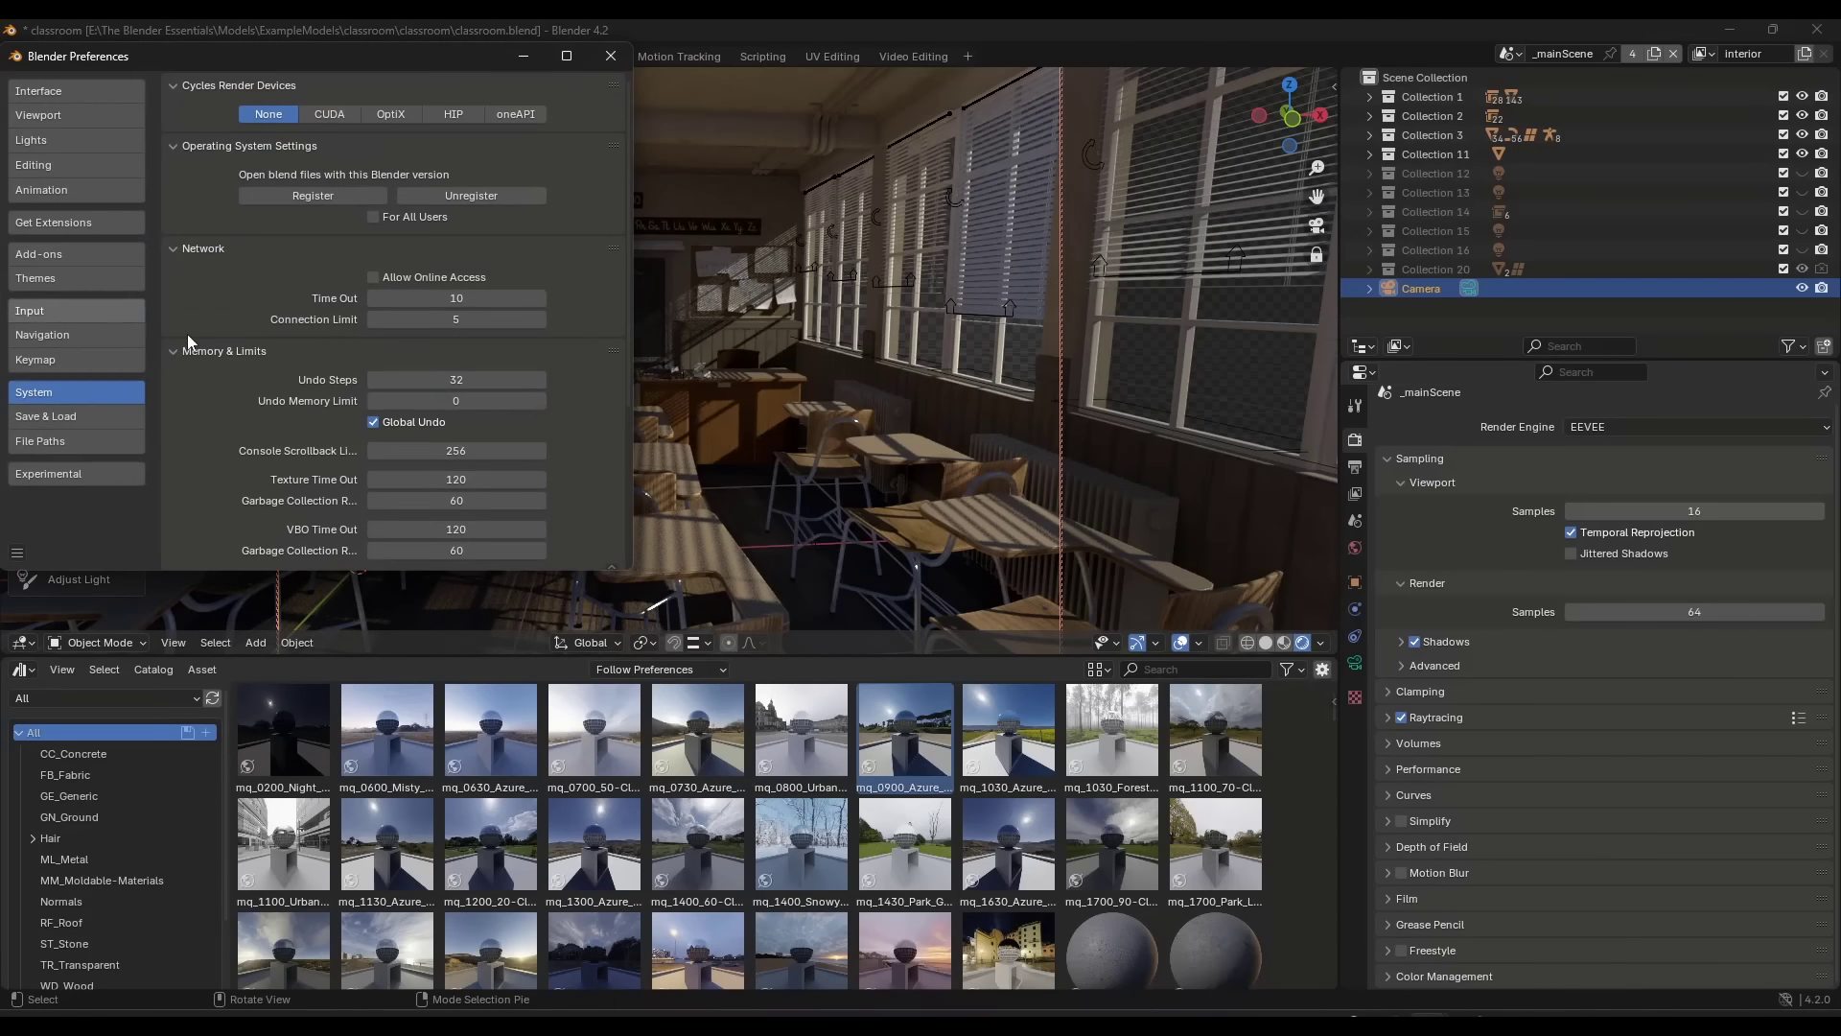
{"action": "left_click", "coordinate": [71, 221]}
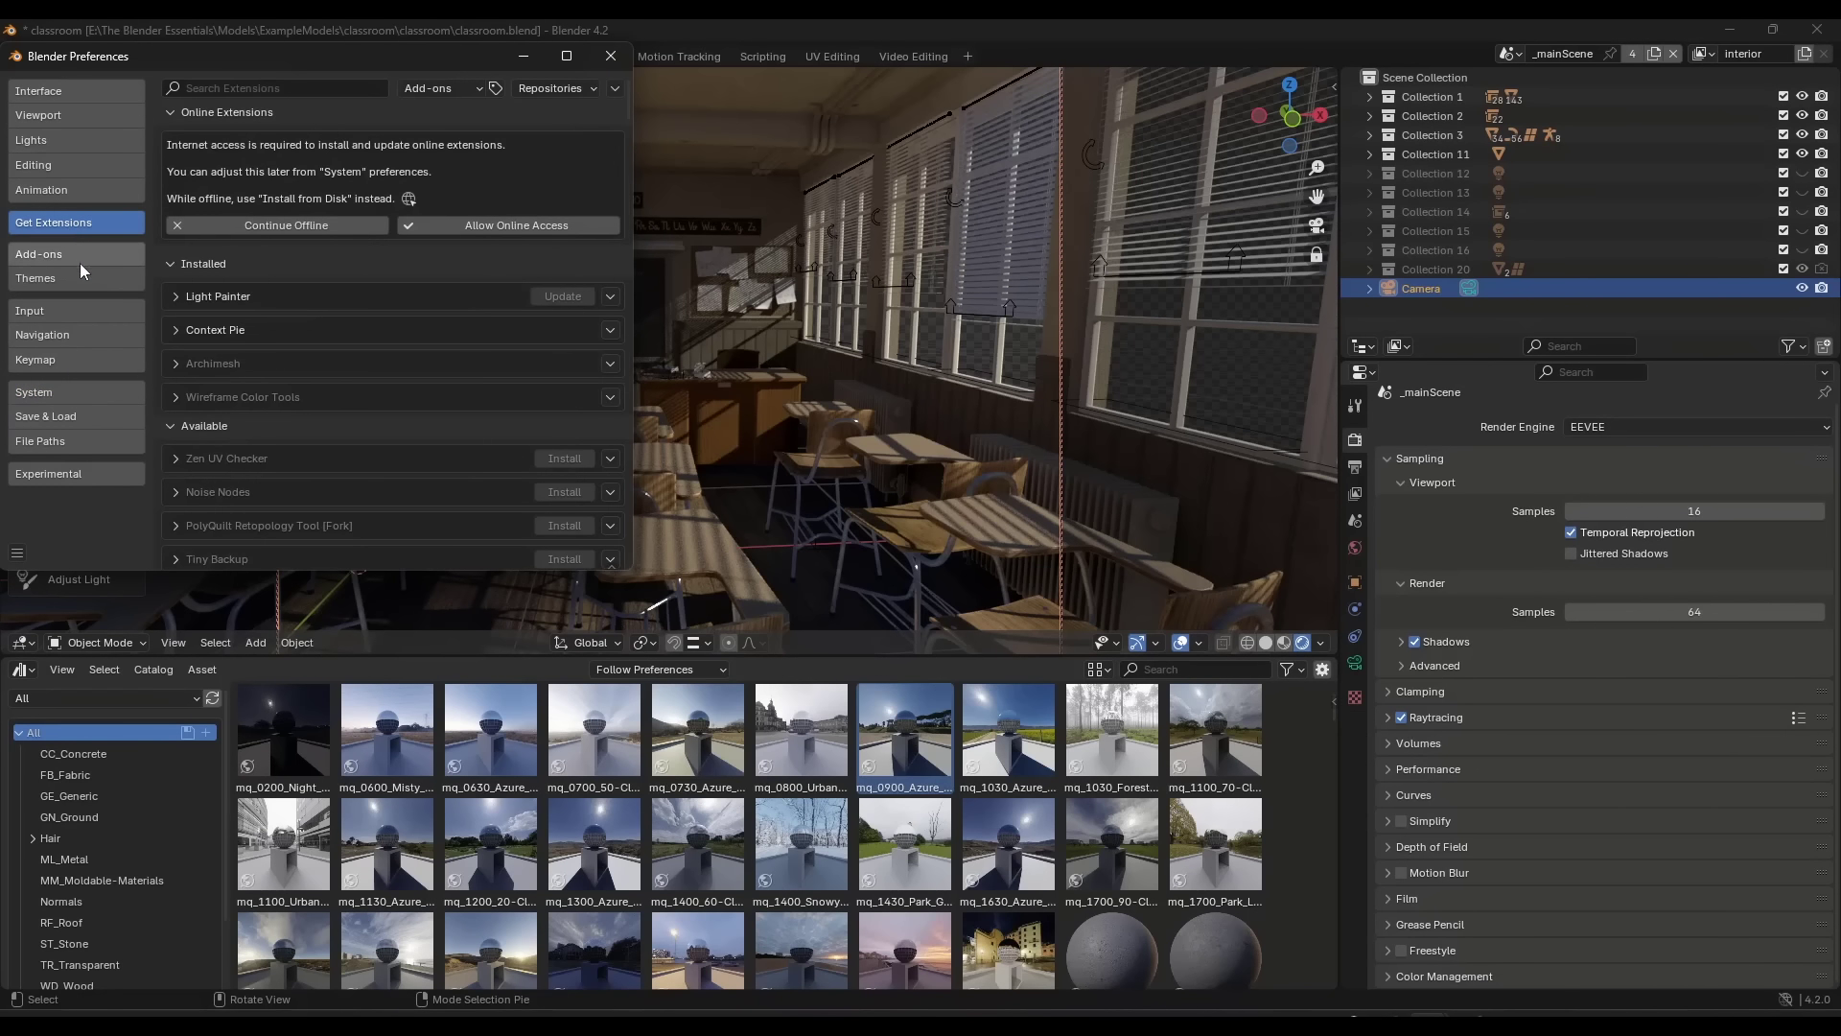
Examine the extension repositories list and the option for adding a remote repository.
{"action": "left_click", "coordinate": [572, 87]}
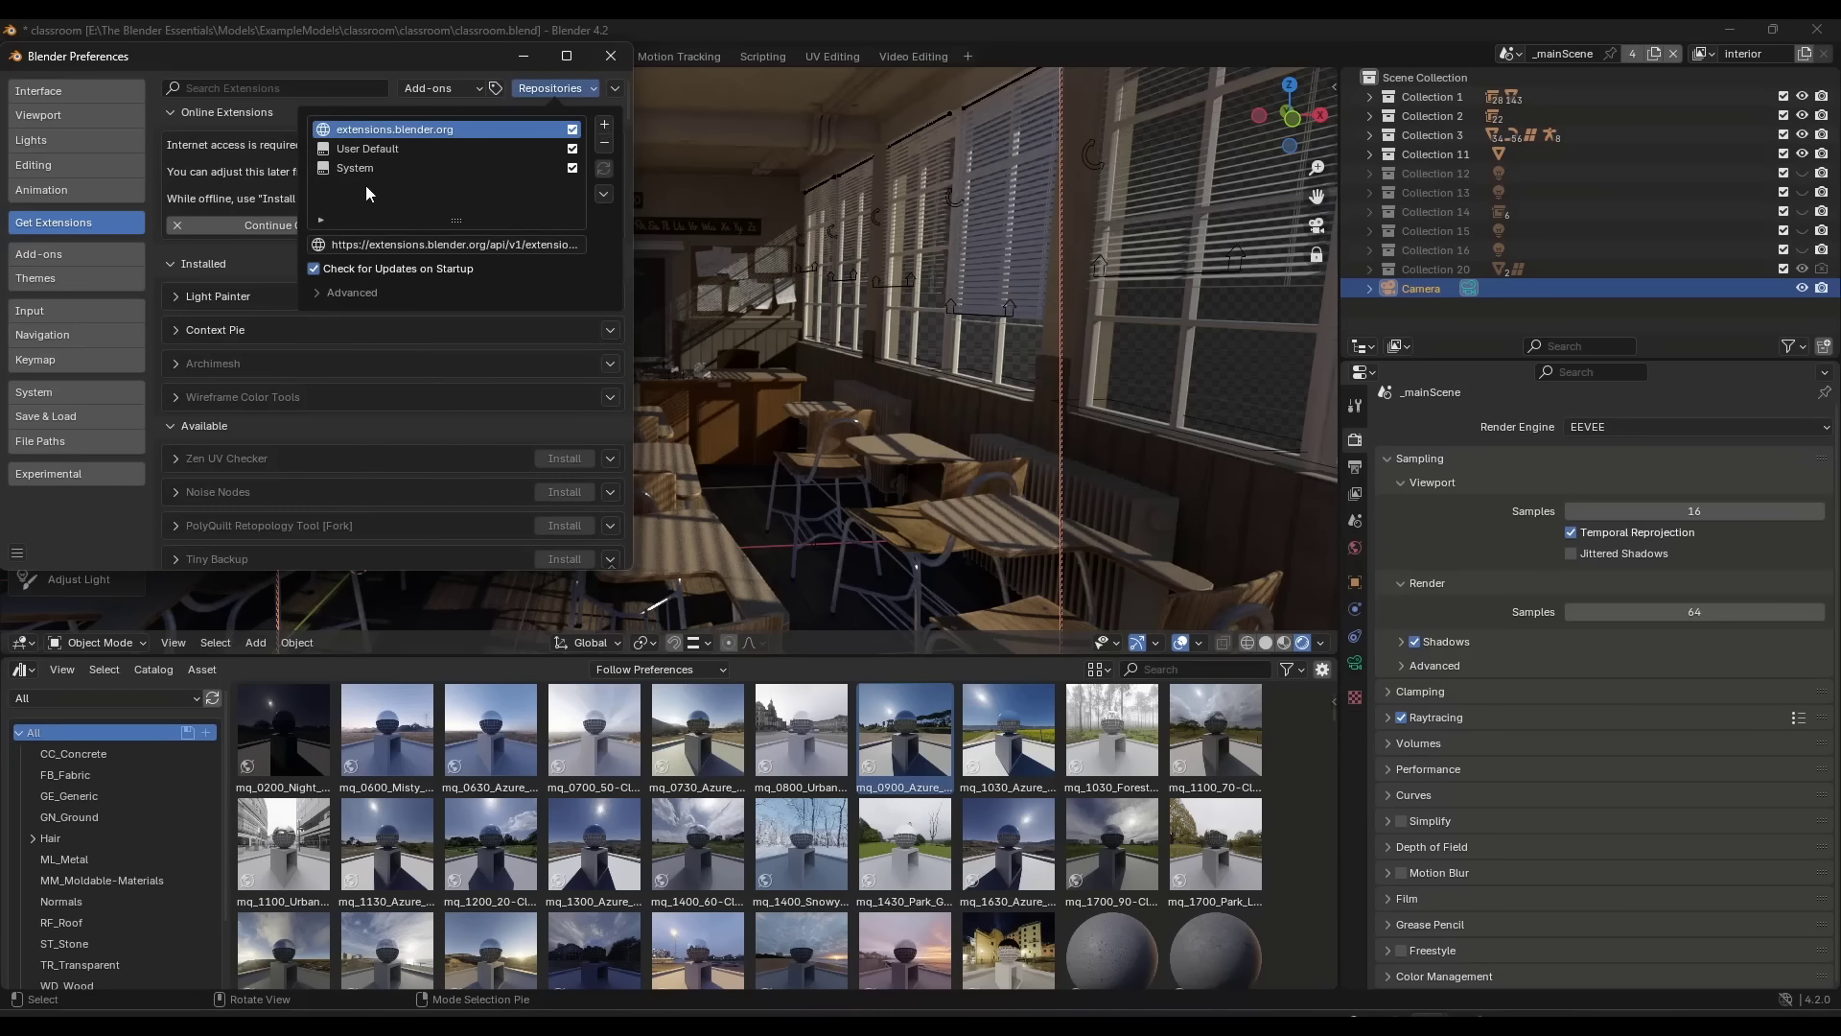
{"action": "left_click", "coordinate": [606, 127]}
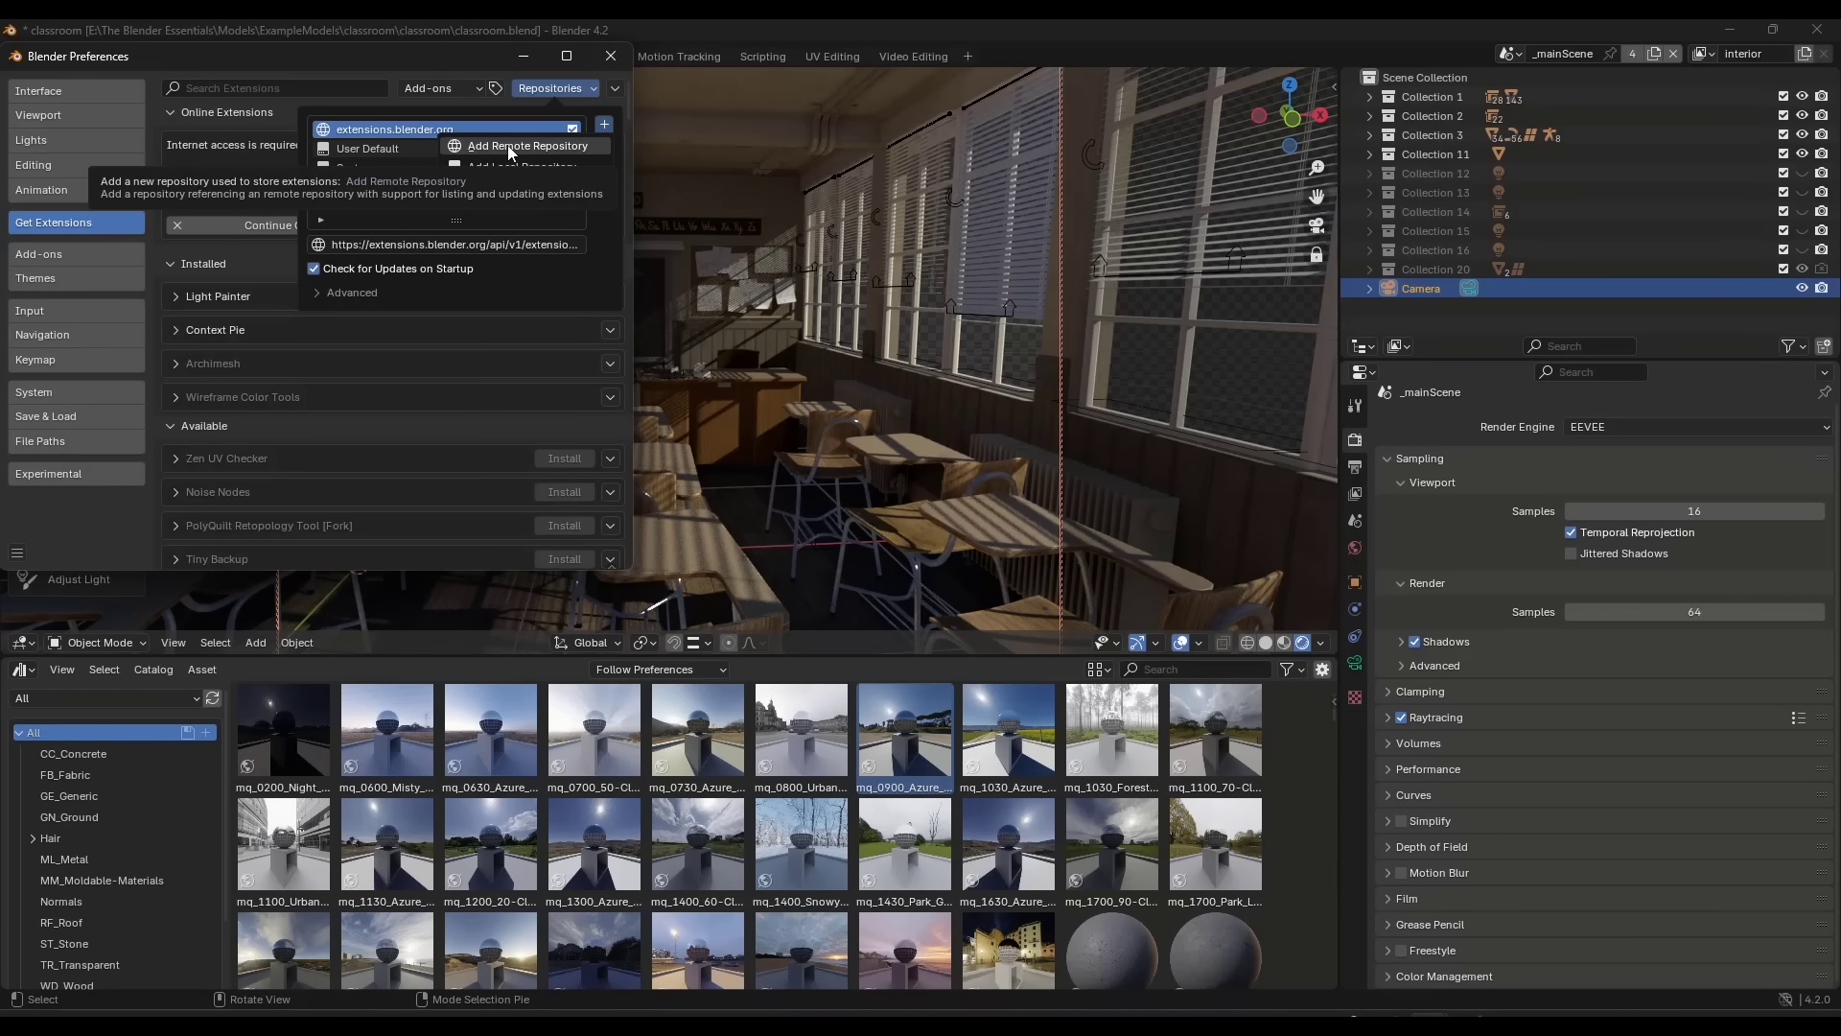
{"action": "left_click", "coordinate": [439, 87]}
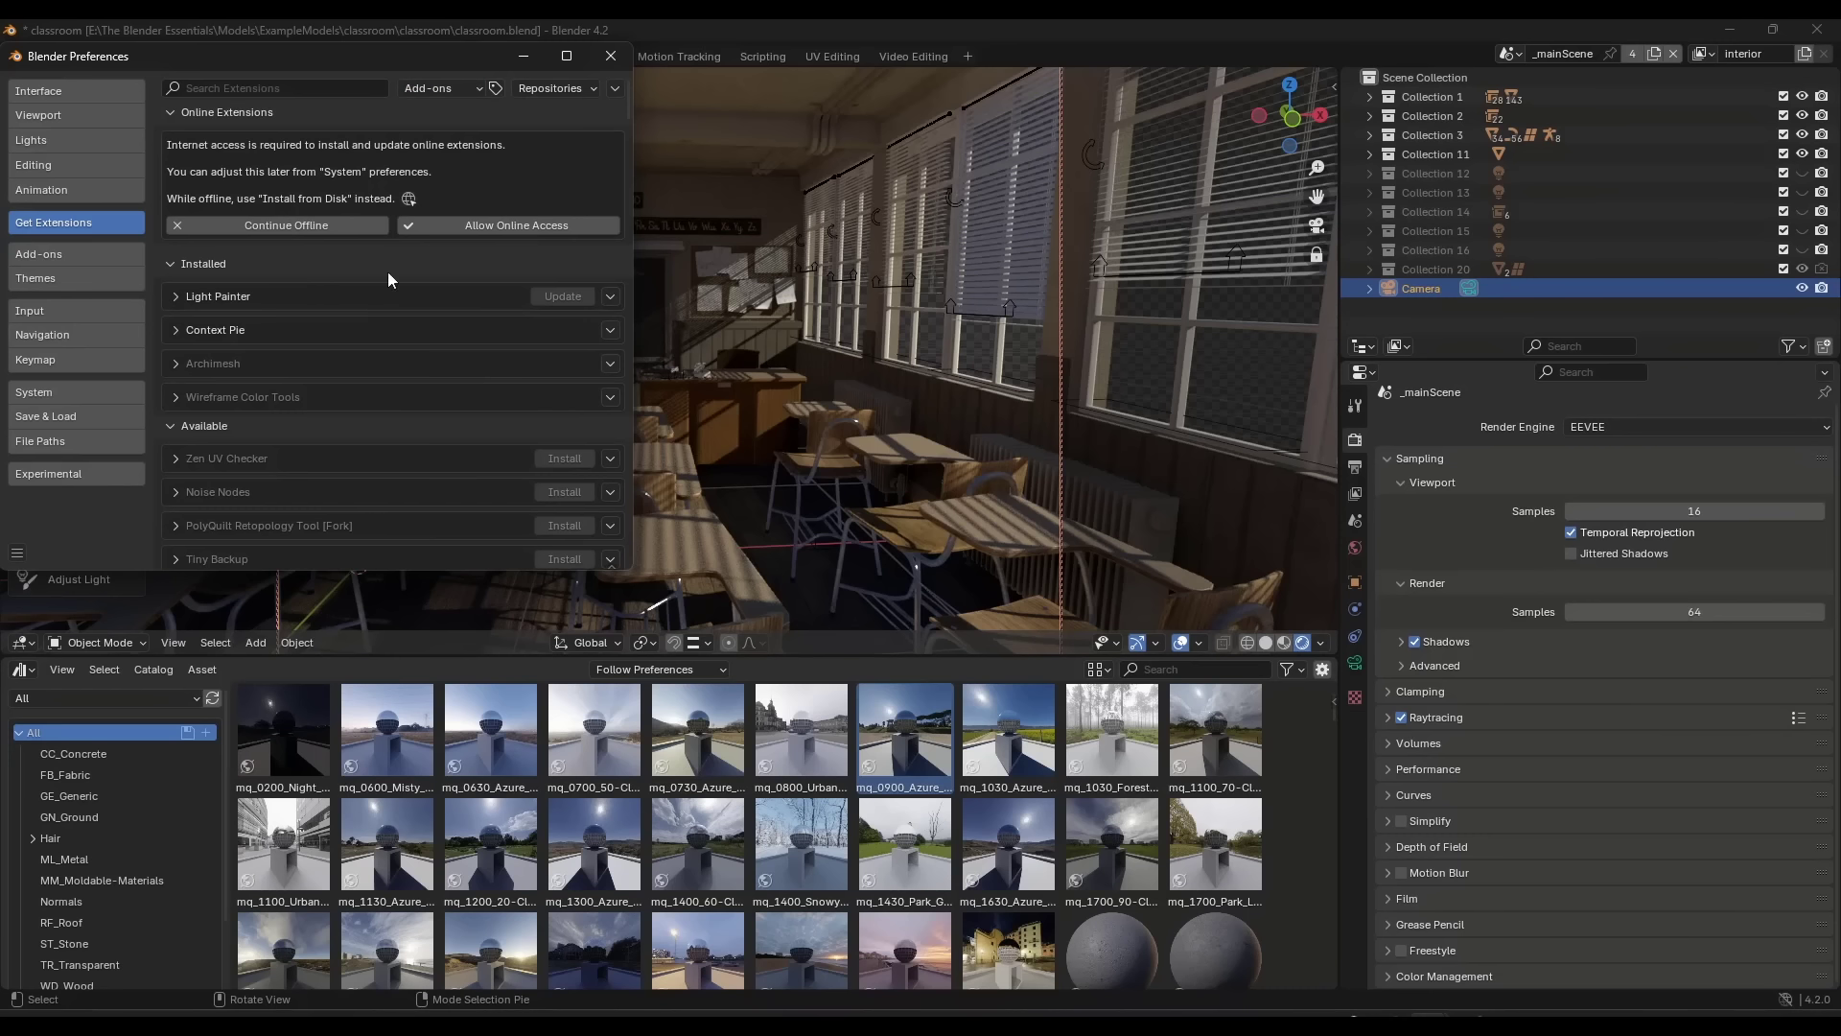
Allow online access for extensions and install the Maze Generator add-on from the available list.
{"action": "left_click", "coordinate": [488, 227]}
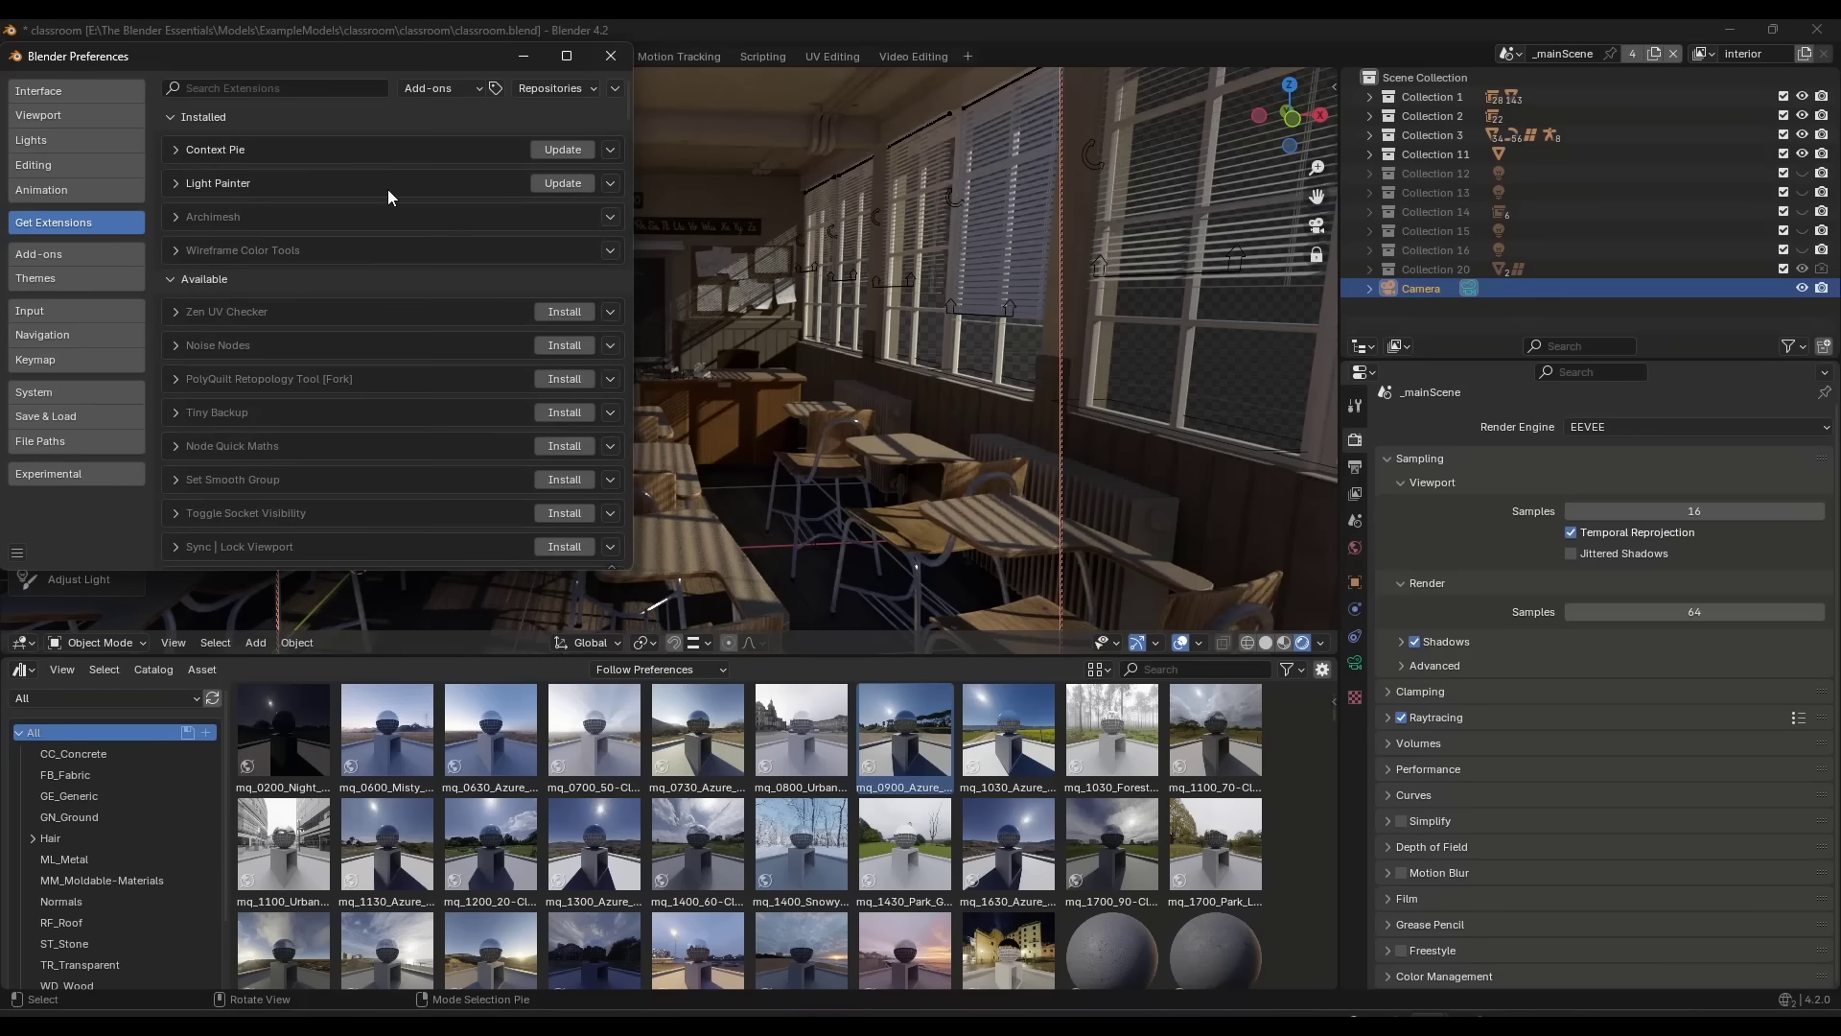
{"action": "scroll", "coordinate": [269, 207], "scroll_direction": "down", "scroll_amount": 2}
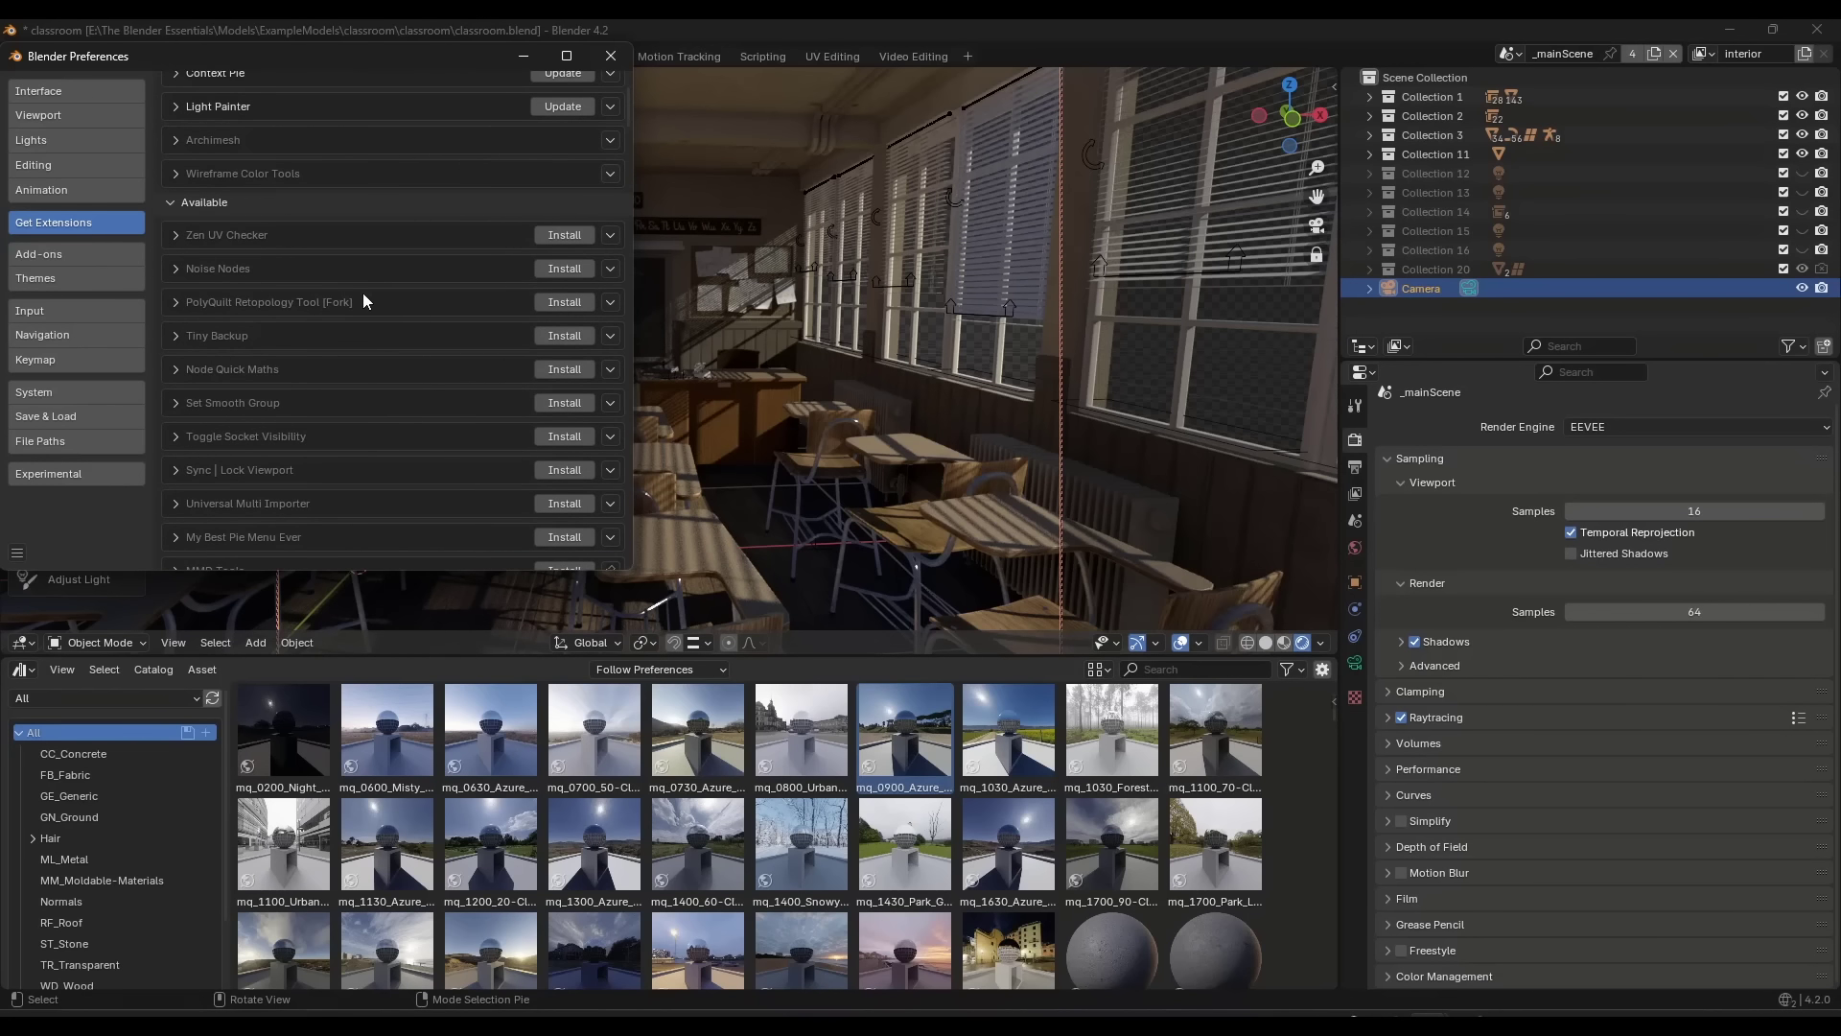
{"action": "scroll", "coordinate": [379, 260], "scroll_direction": "down", "scroll_amount": 1}
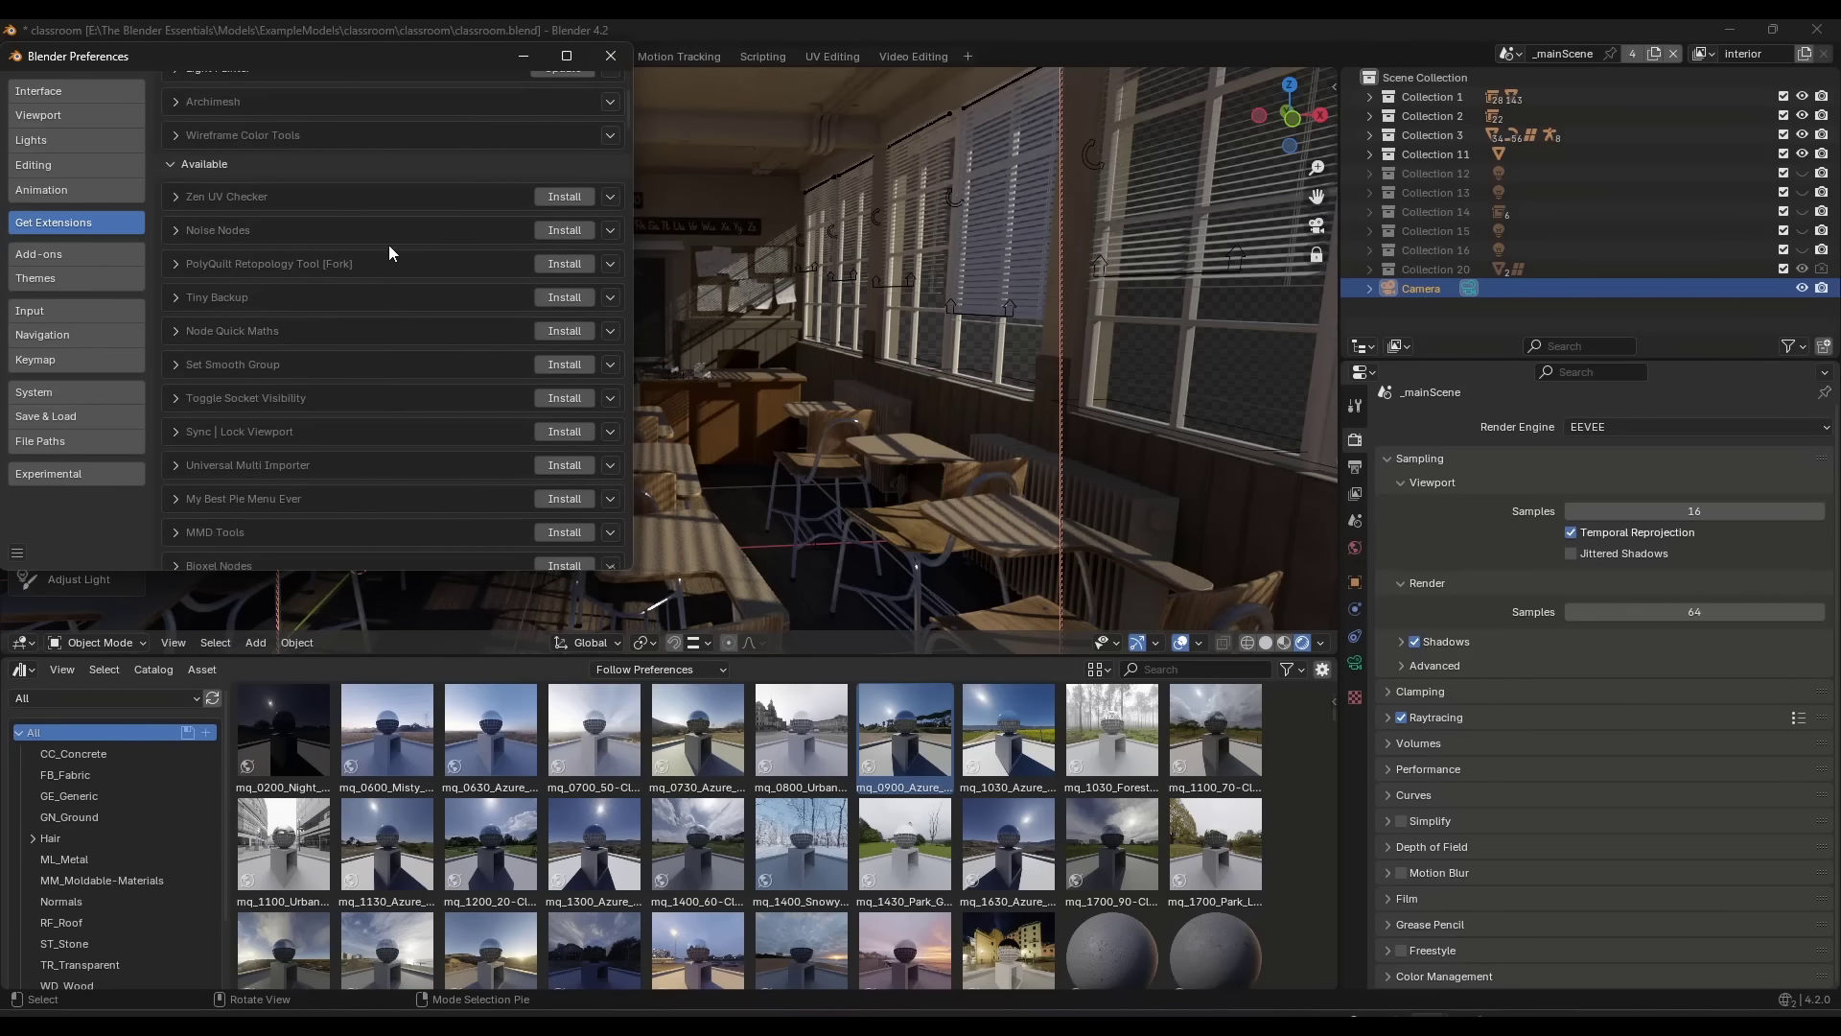
{"action": "scroll", "coordinate": [215, 342], "scroll_direction": "down", "scroll_amount": 4}
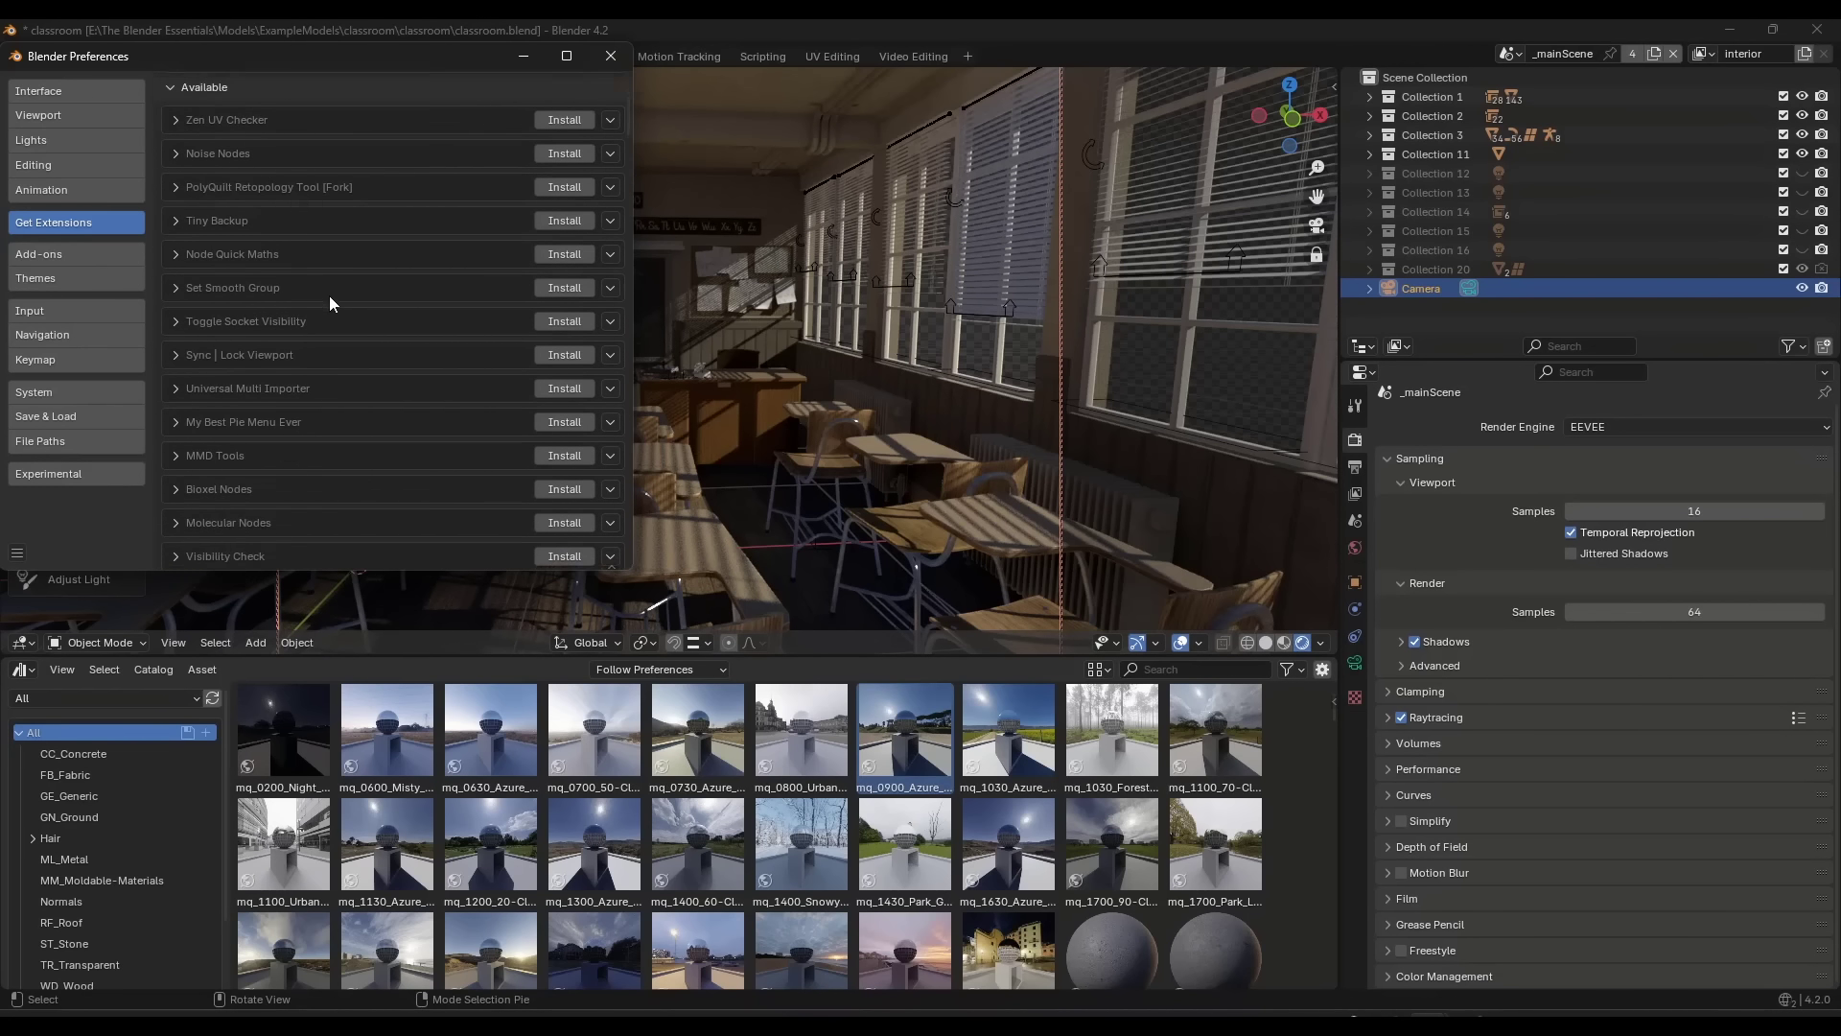
{"action": "scroll", "coordinate": [326, 287], "scroll_direction": "down", "scroll_amount": 4}
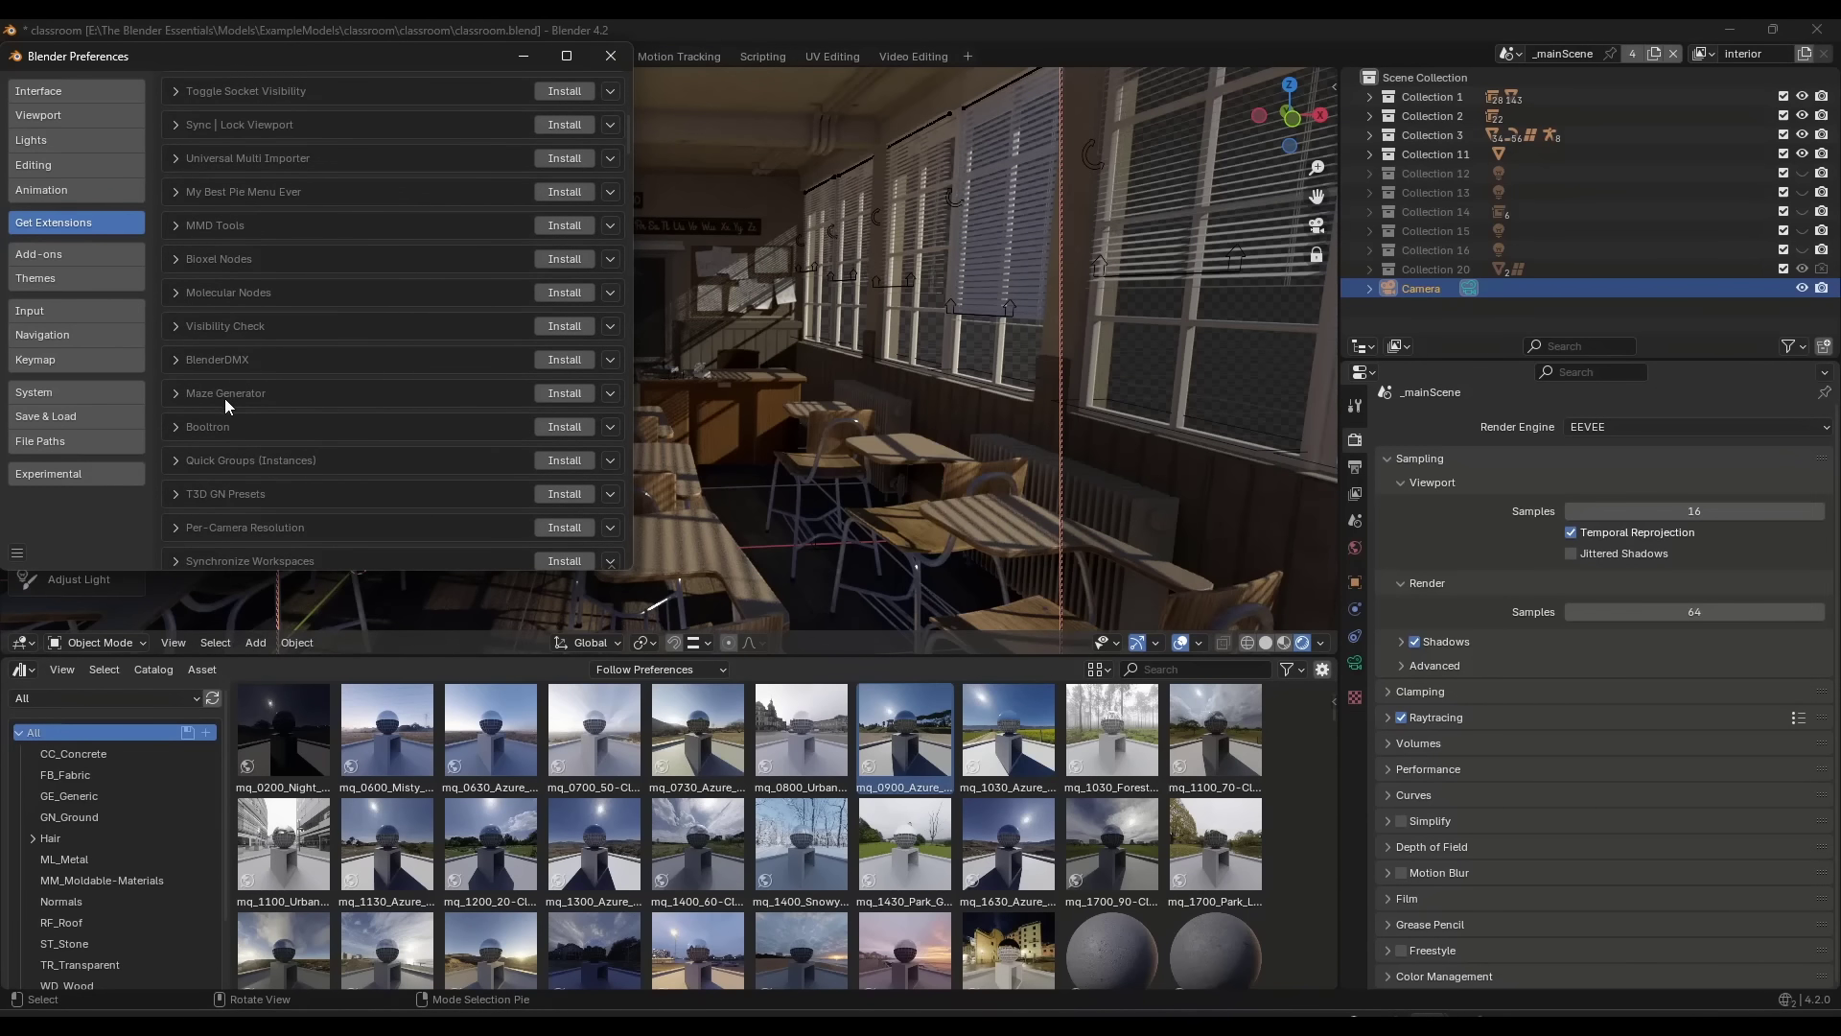
{"action": "left_click", "coordinate": [564, 392]}
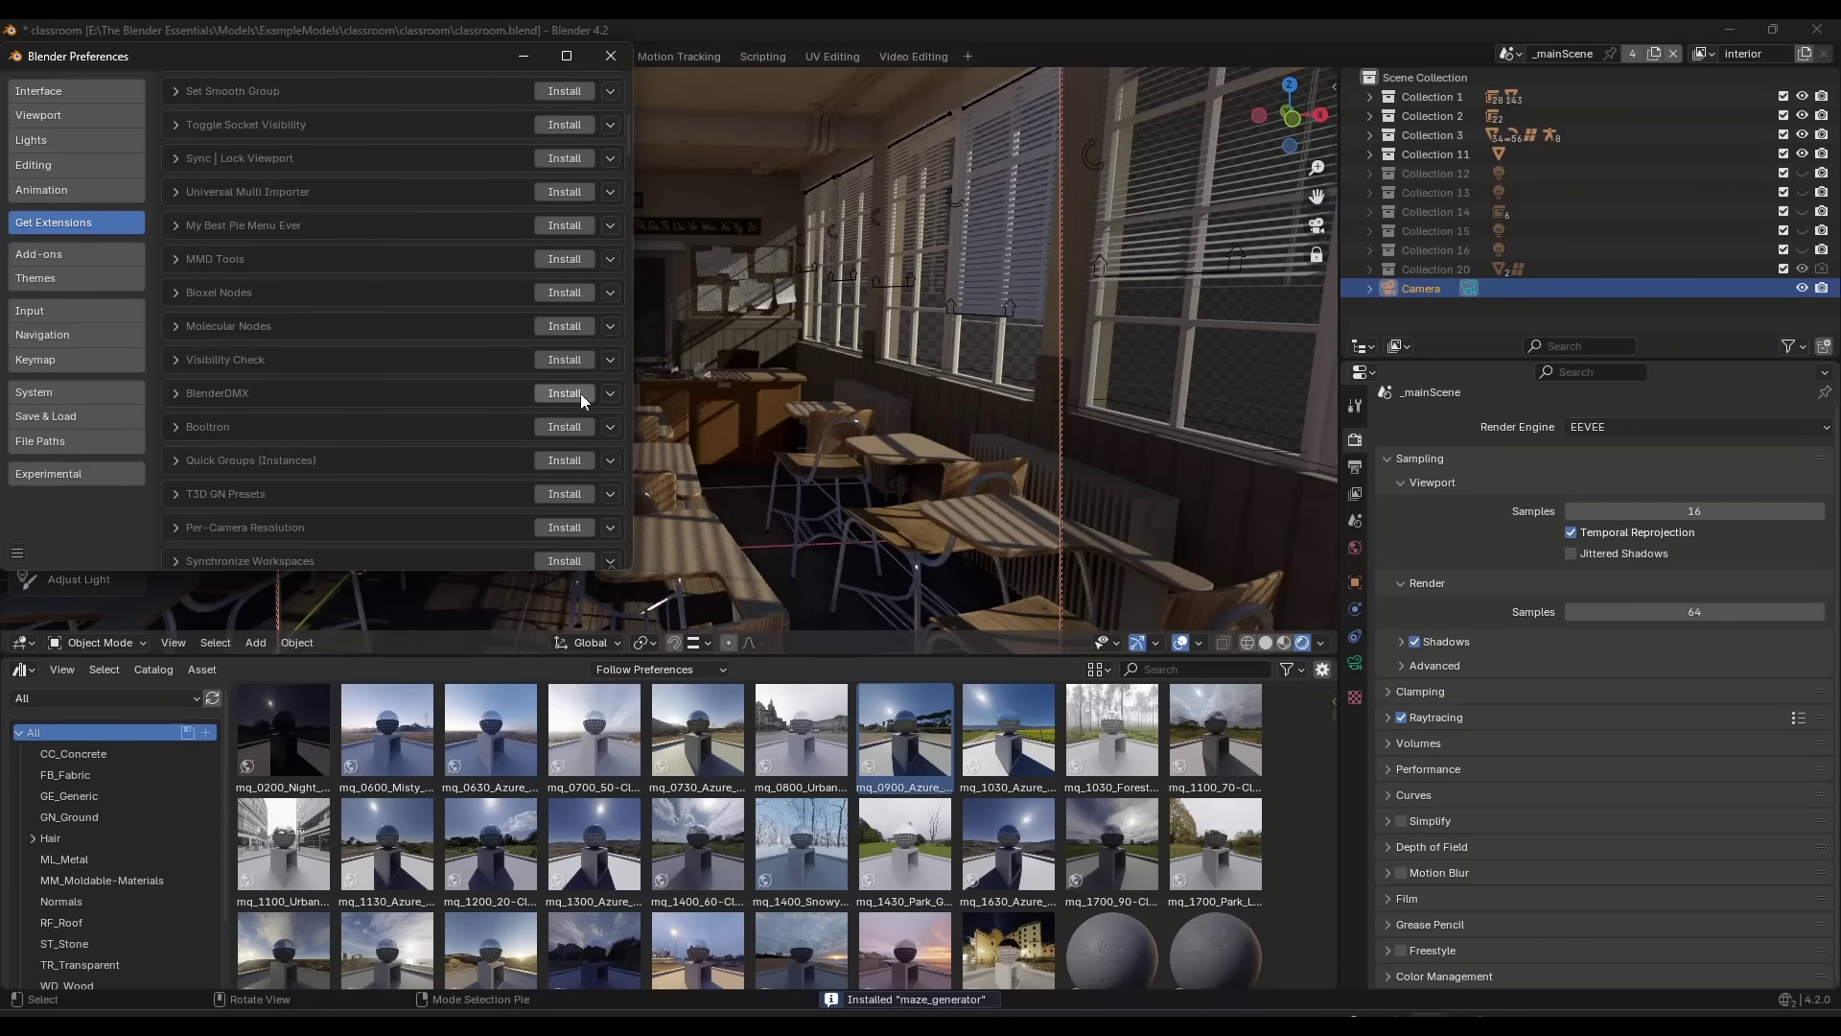
{"action": "left_click", "coordinate": [608, 393]}
Expand the installed Maze Generator entry and review its extension details.
{"action": "scroll", "coordinate": [309, 376], "scroll_direction": "up", "scroll_amount": 10}
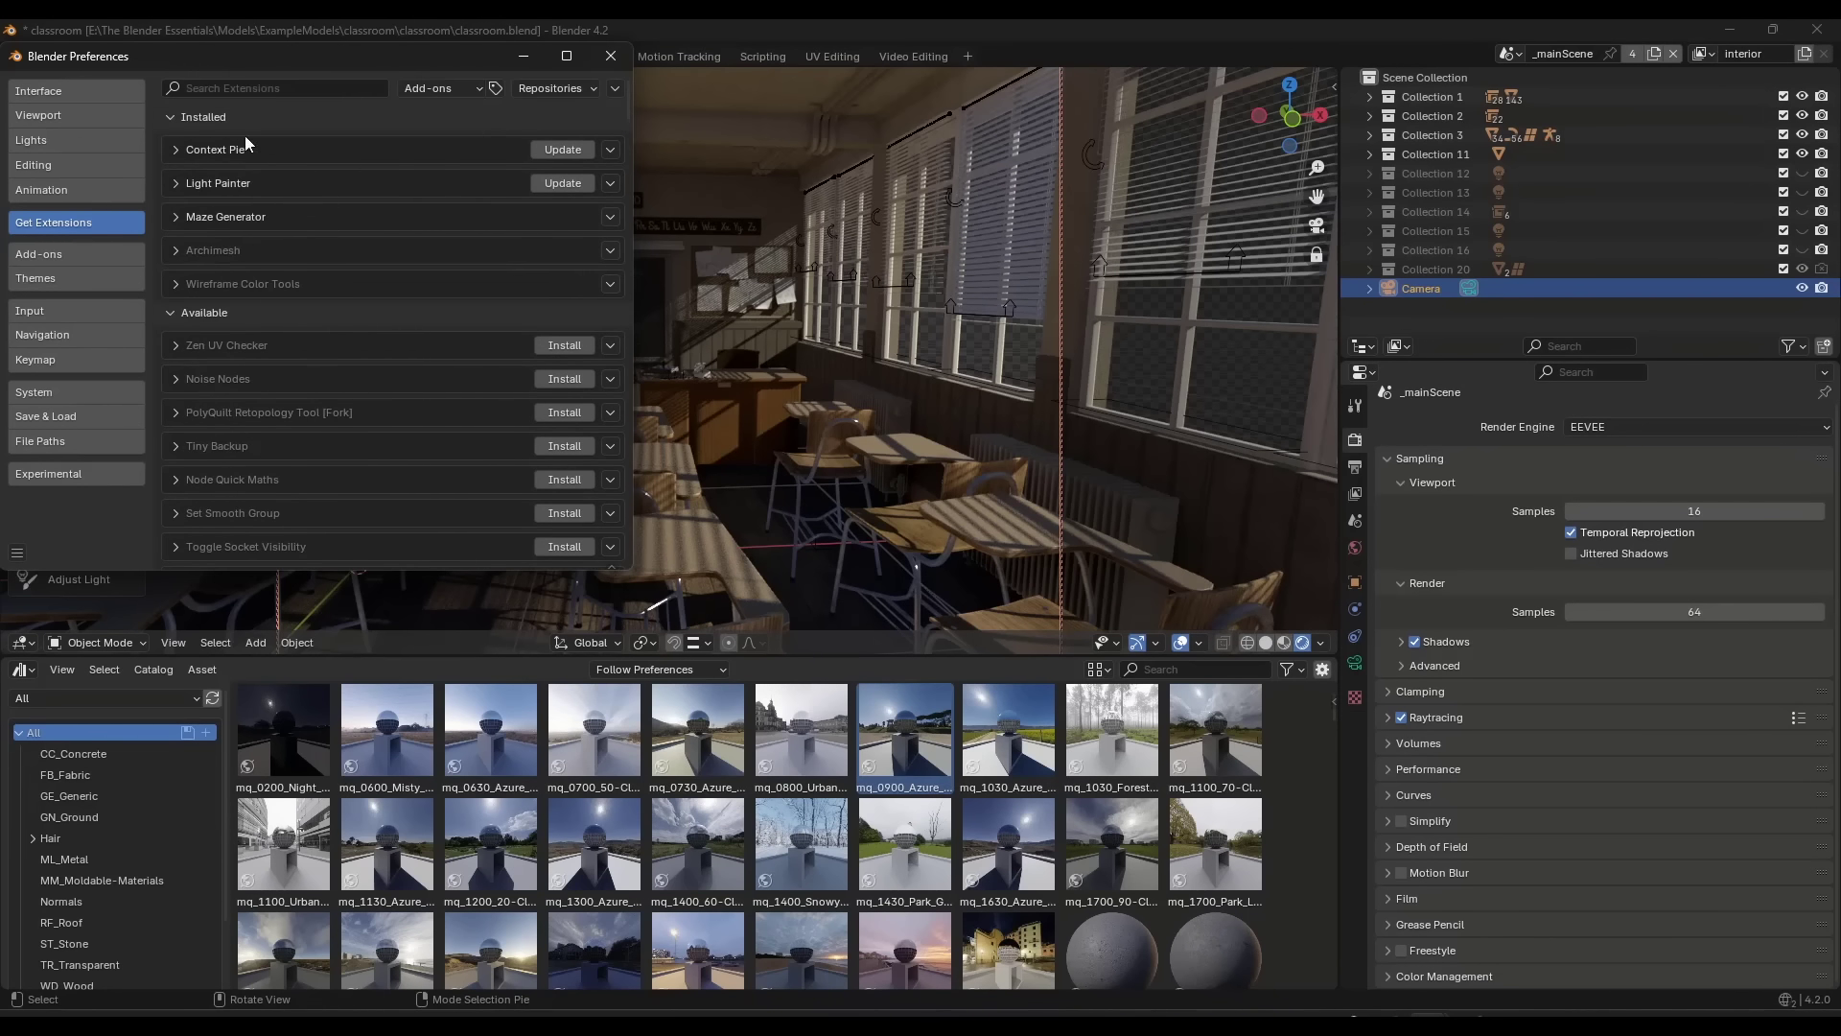
{"action": "left_click", "coordinate": [176, 218]}
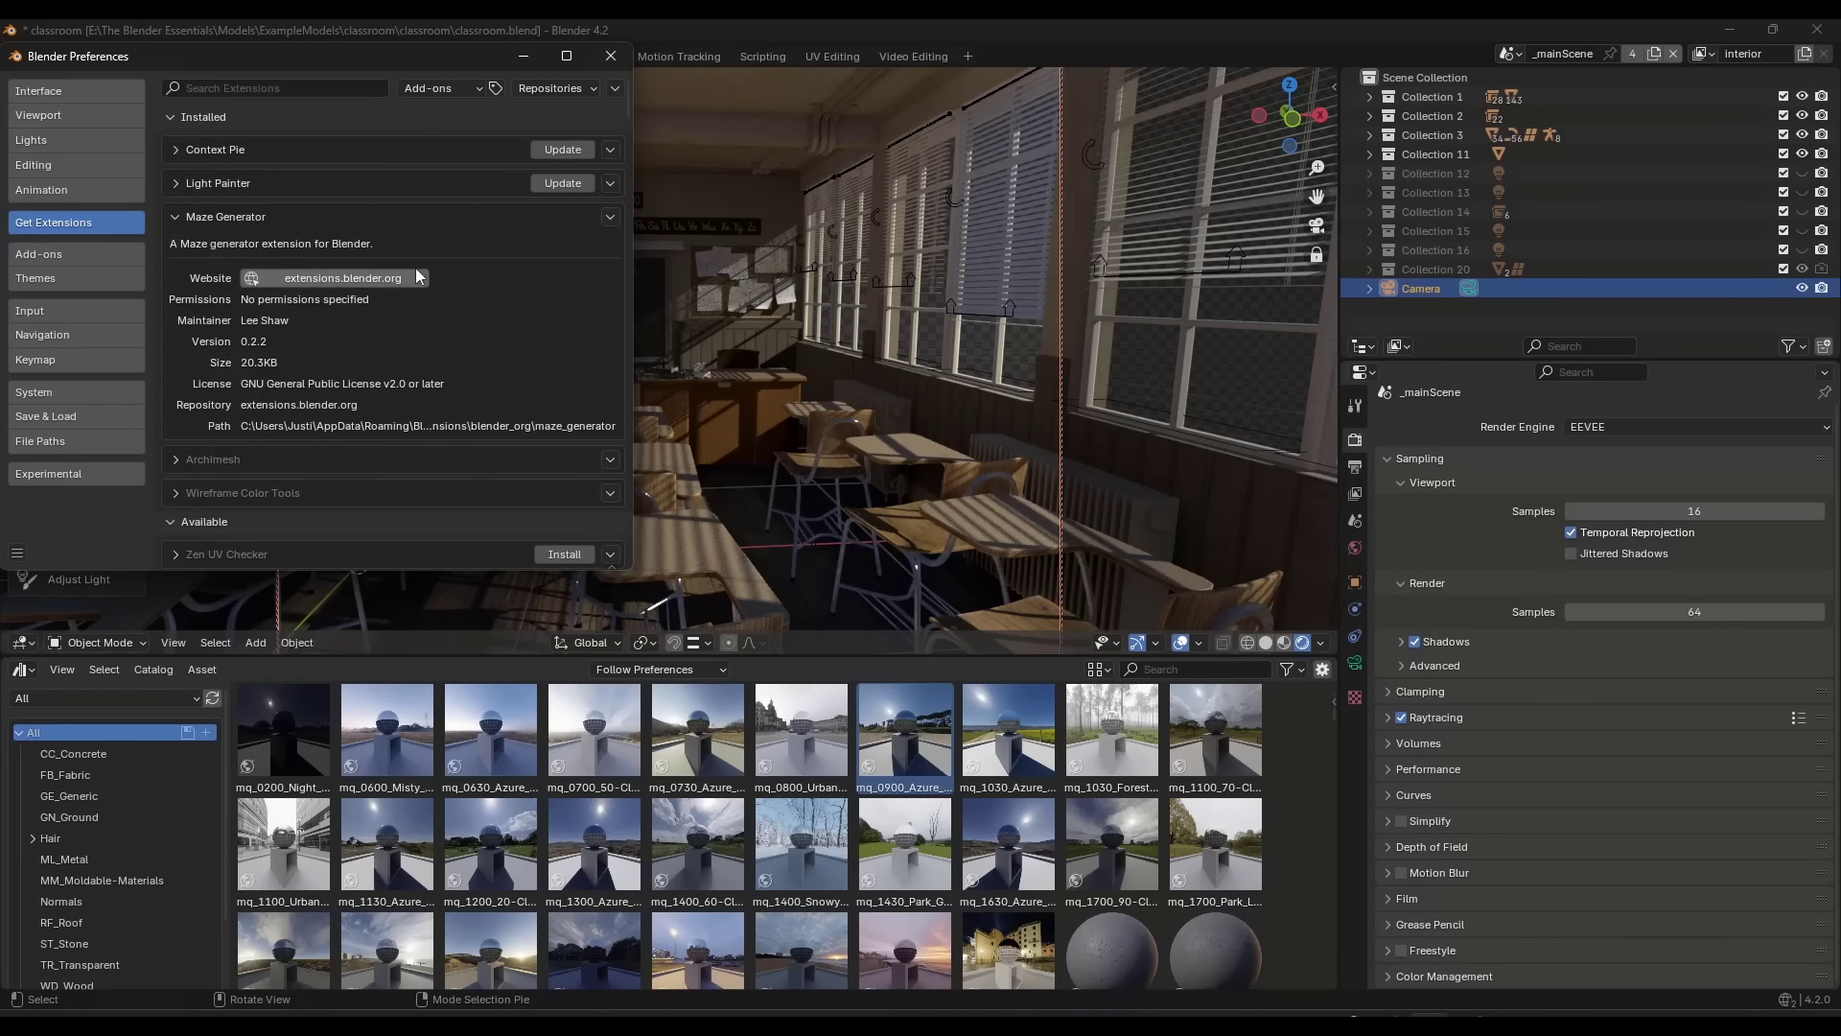
{"action": "scroll", "coordinate": [401, 347], "scroll_direction": "down", "scroll_amount": 1}
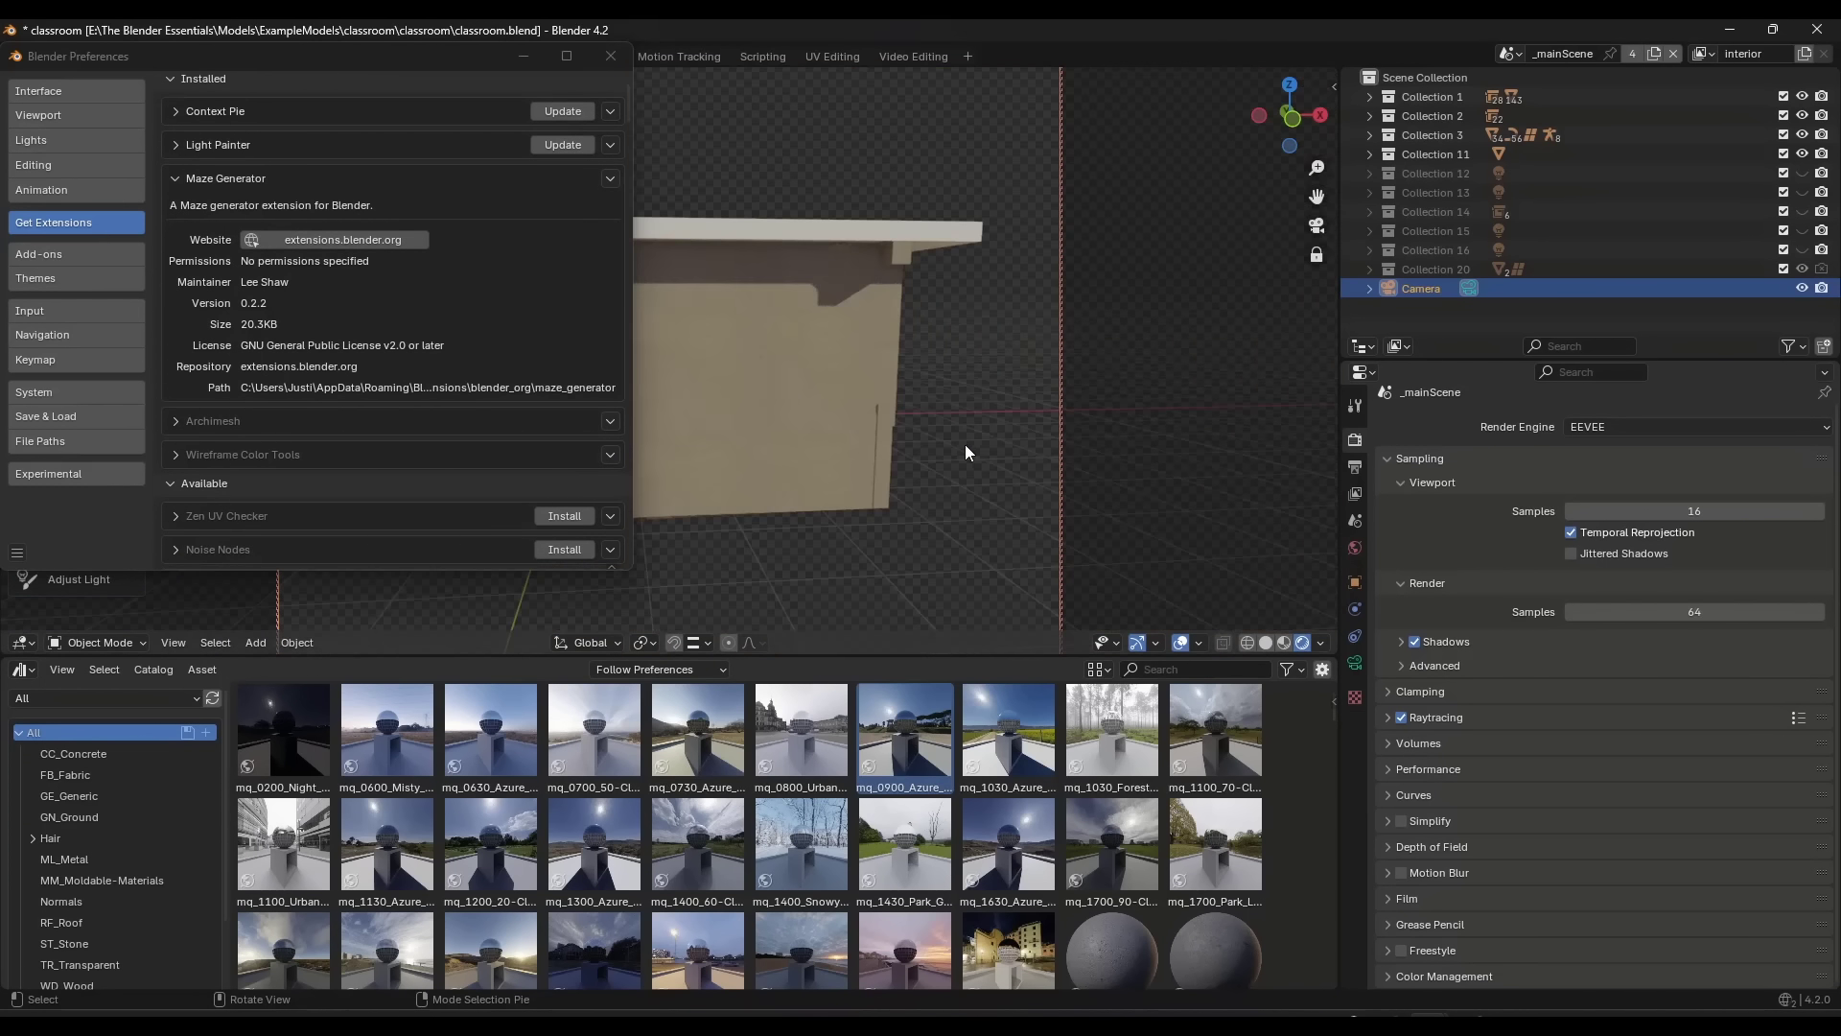
Generate a maze in the scene with the Maze Generator's current settings and bring the main Blender window to the front.
{"action": "left_click", "coordinate": [1217, 113]}
{"action": "scroll", "coordinate": [1003, 435], "scroll_direction": "down", "scroll_amount": 8}
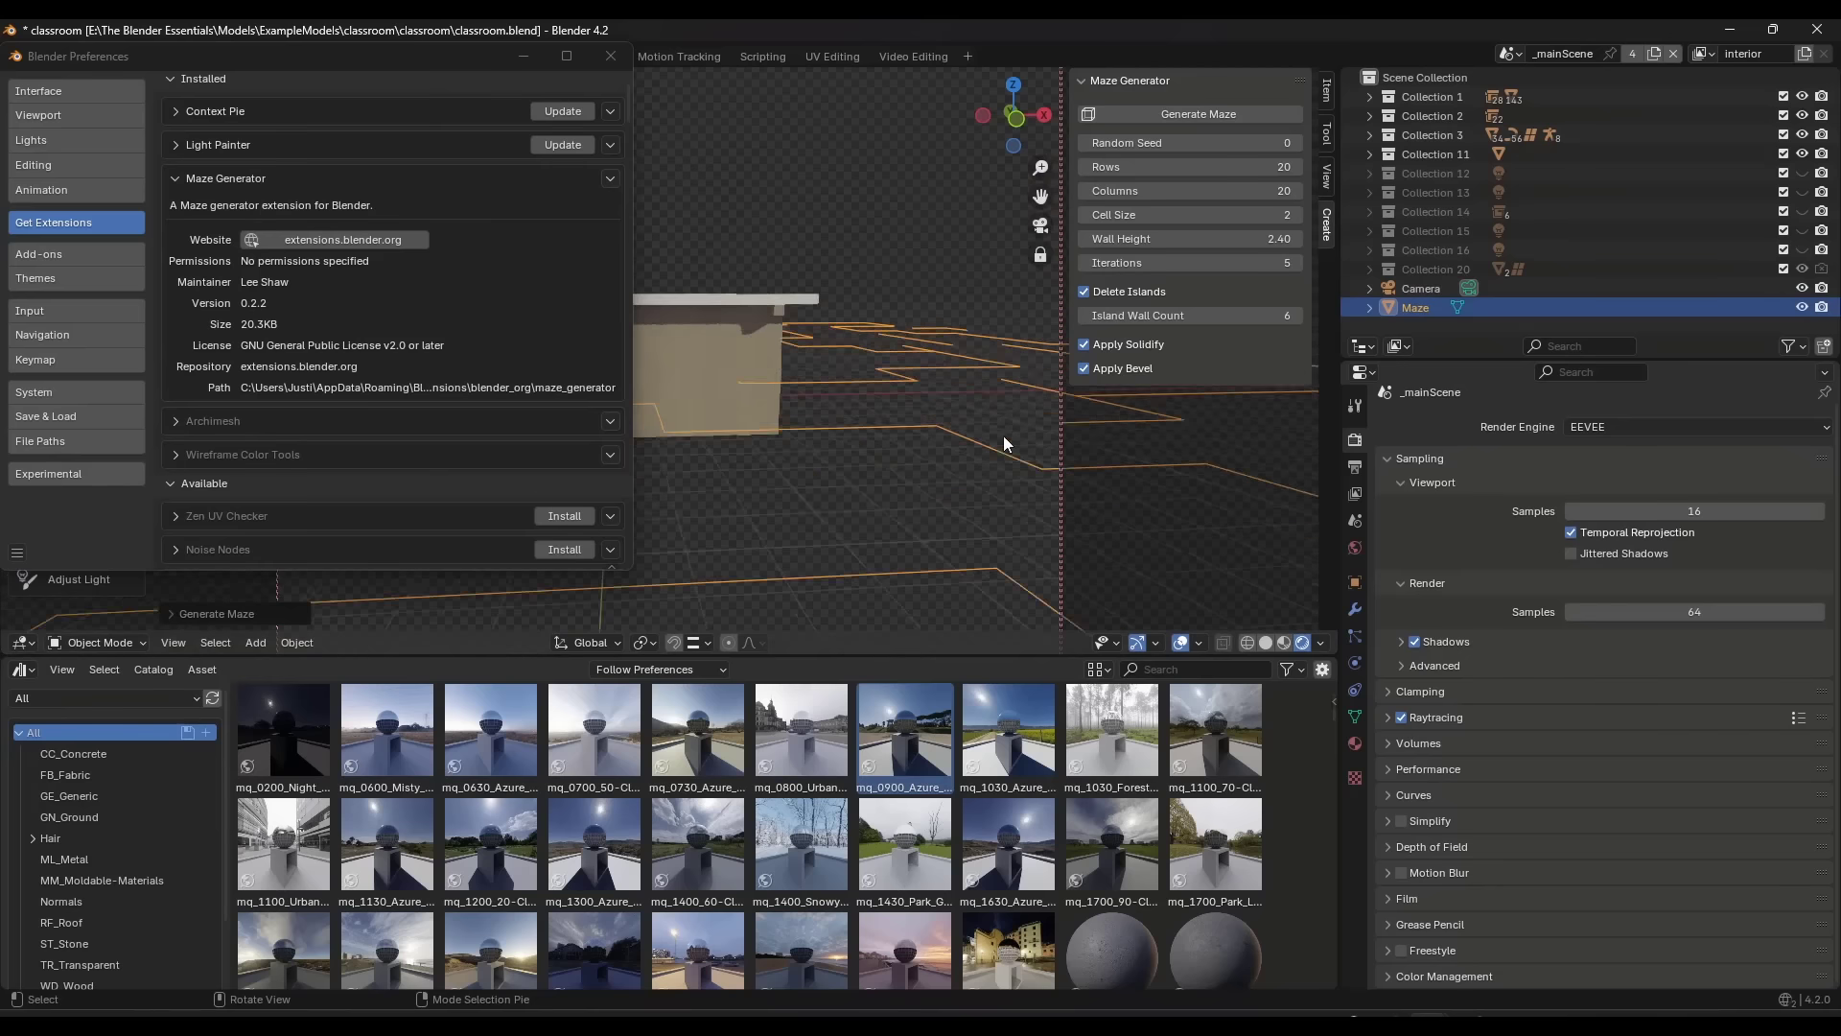
{"action": "mouse_move", "coordinate": [861, 417]}
{"action": "middle_mouse_down"}
{"action": "mouse_move", "coordinate": [859, 431]}
{"action": "mouse_move", "coordinate": [883, 405]}
{"action": "middle_mouse_up"}
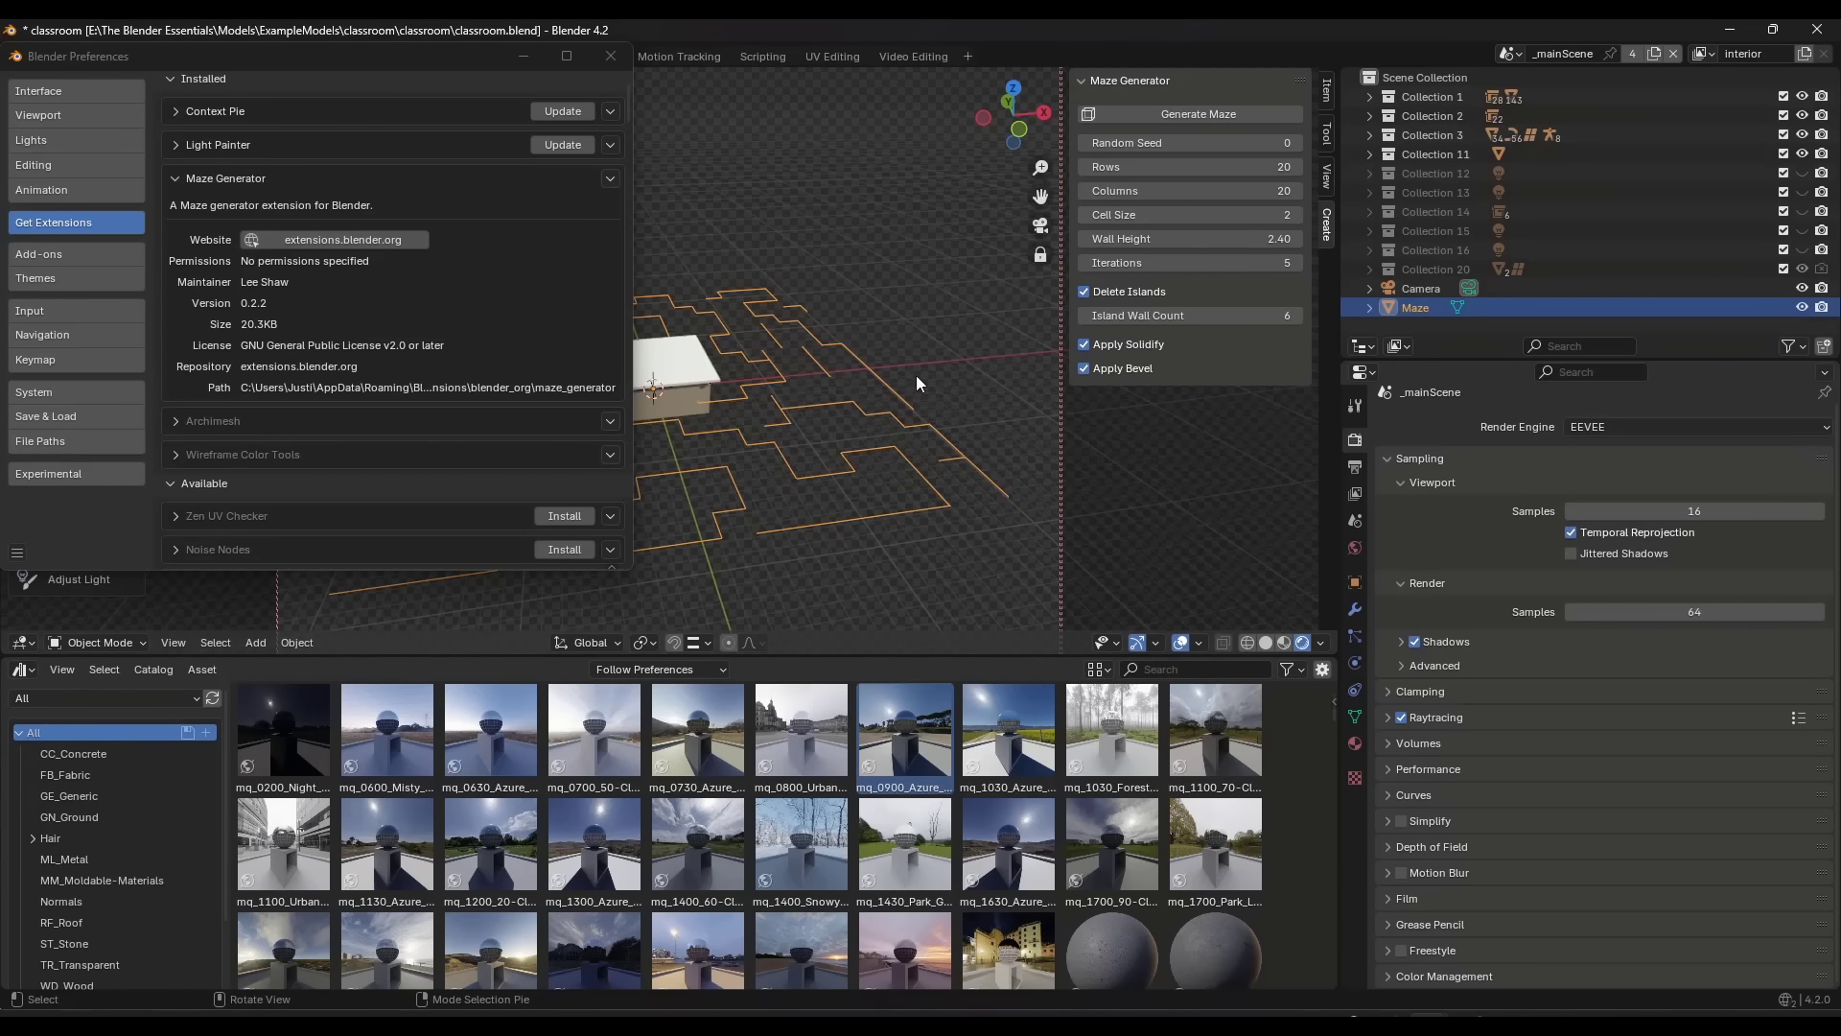
{"action": "left_click", "coordinate": [383, 29]}
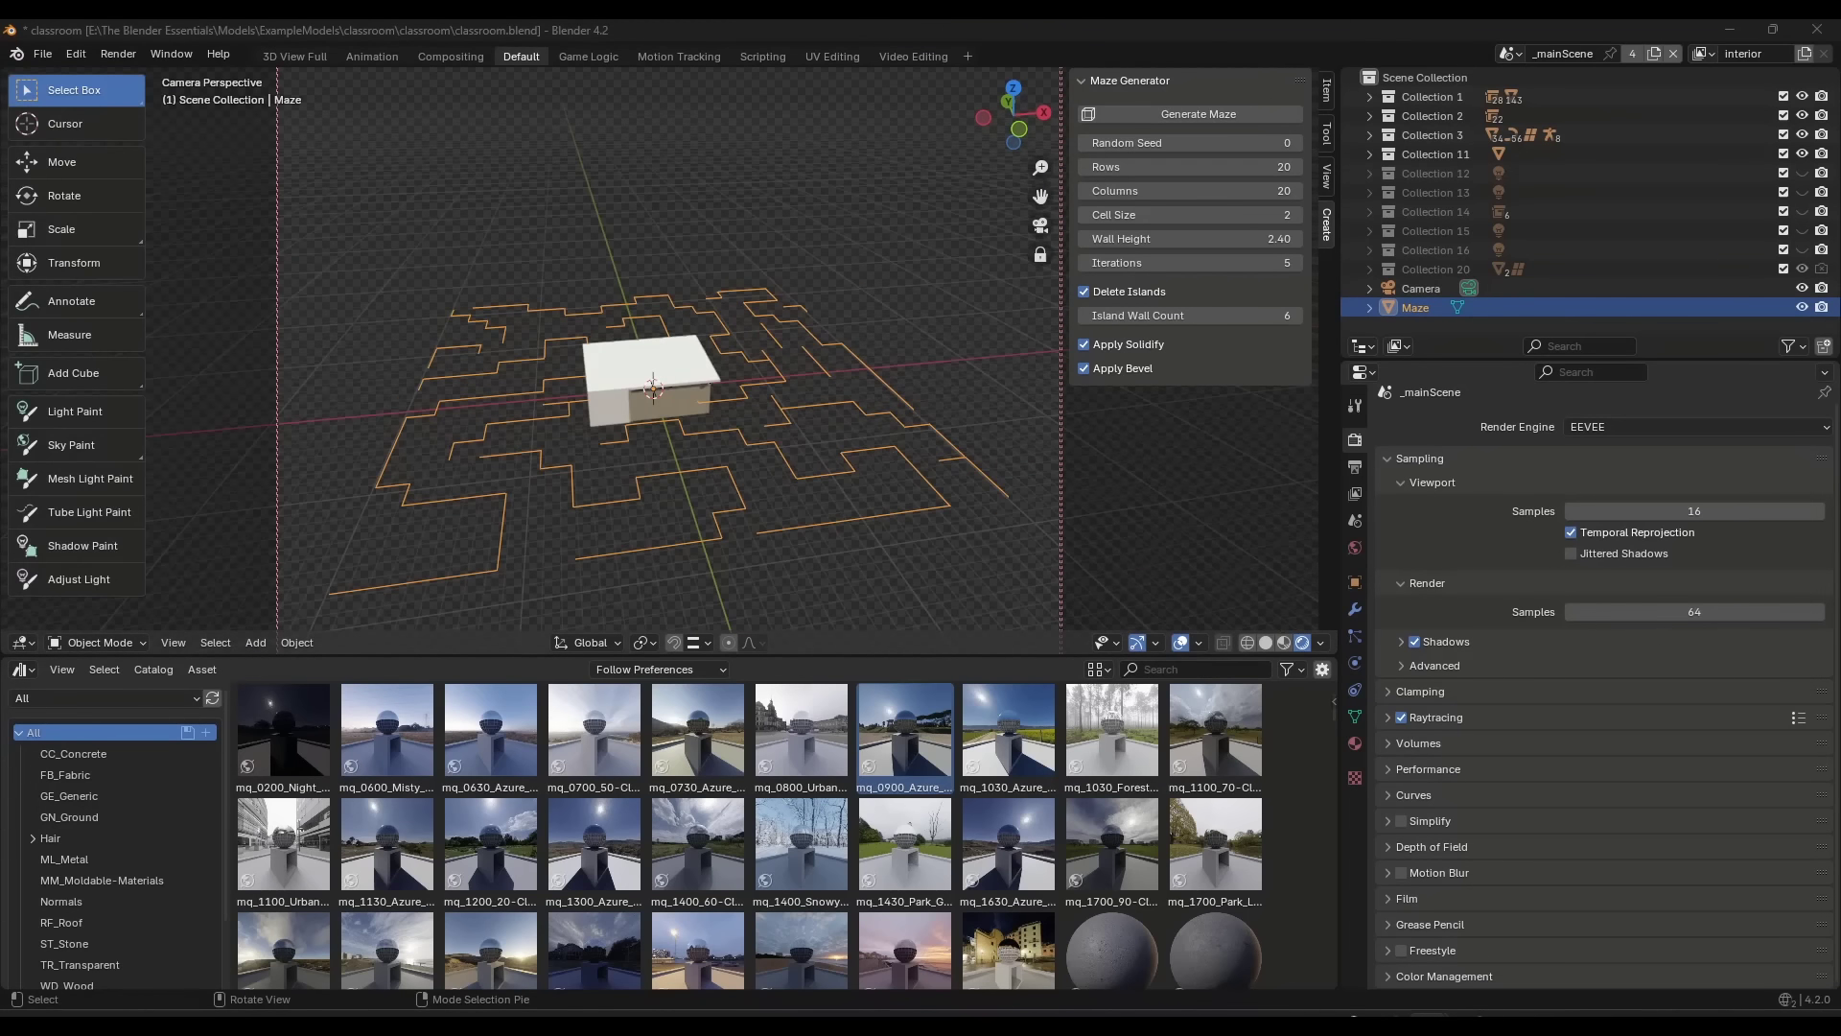
Generate a larger maze with 33 rows, 47 columns, cell size 30, wall height 6.33 and 49 iterations.
{"action": "scroll", "coordinate": [407, 485], "scroll_direction": "up", "scroll_amount": 2}
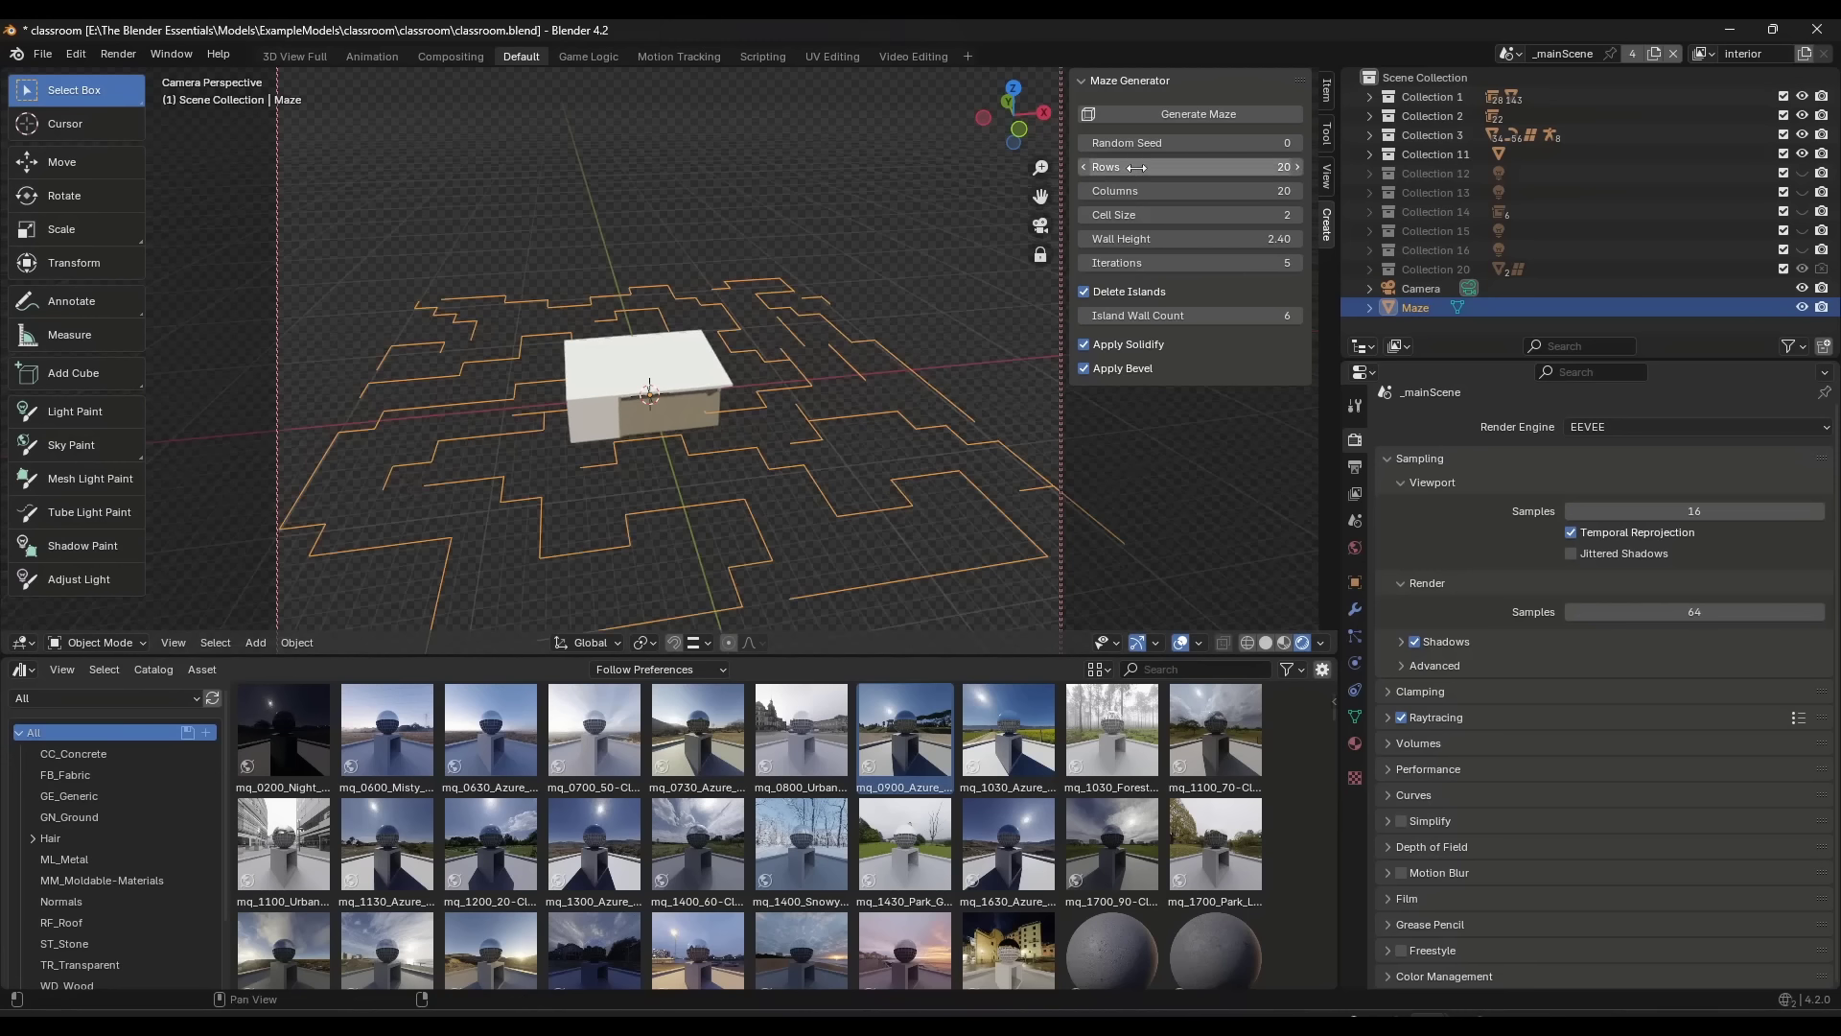
{"action": "left_click_drag", "start_coordinate": [1136, 167], "coordinate": [1169, 196]}
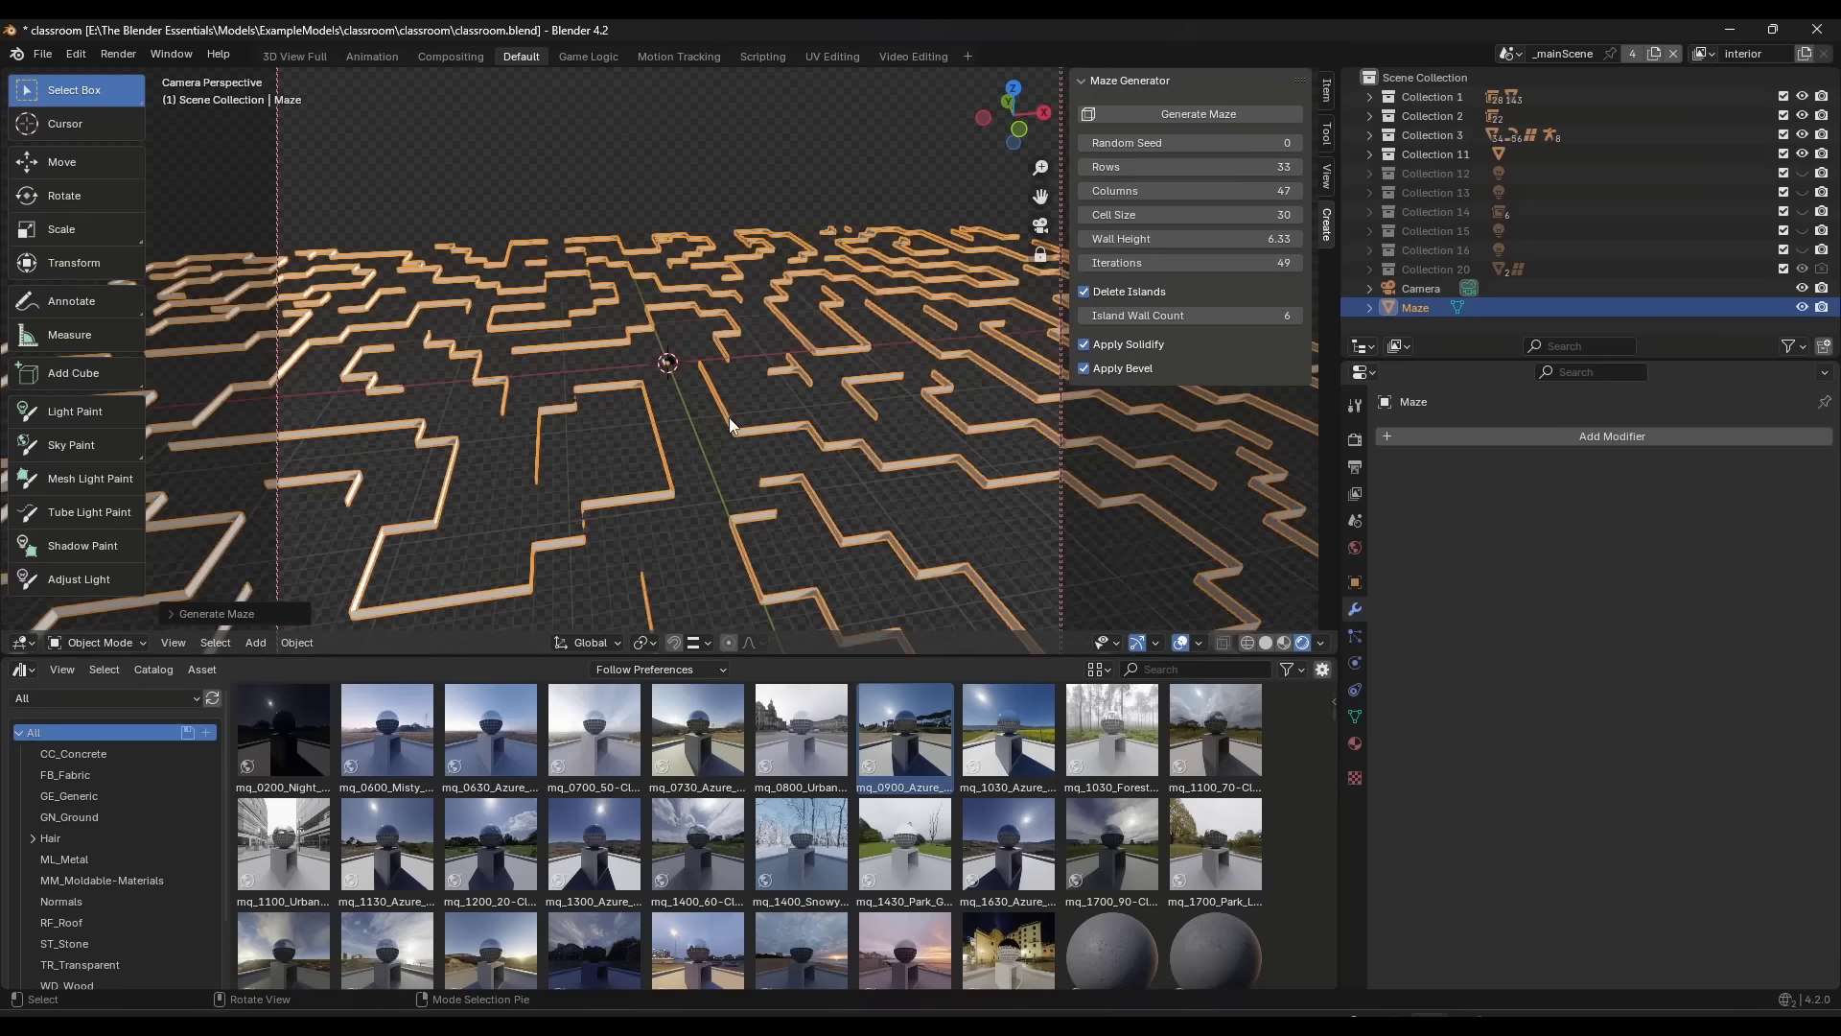
{"action": "mouse_move", "coordinate": [709, 413]}
{"action": "middle_mouse_down"}
{"action": "mouse_move", "coordinate": [790, 417]}
{"action": "mouse_move", "coordinate": [686, 391]}
{"action": "middle_mouse_up"}
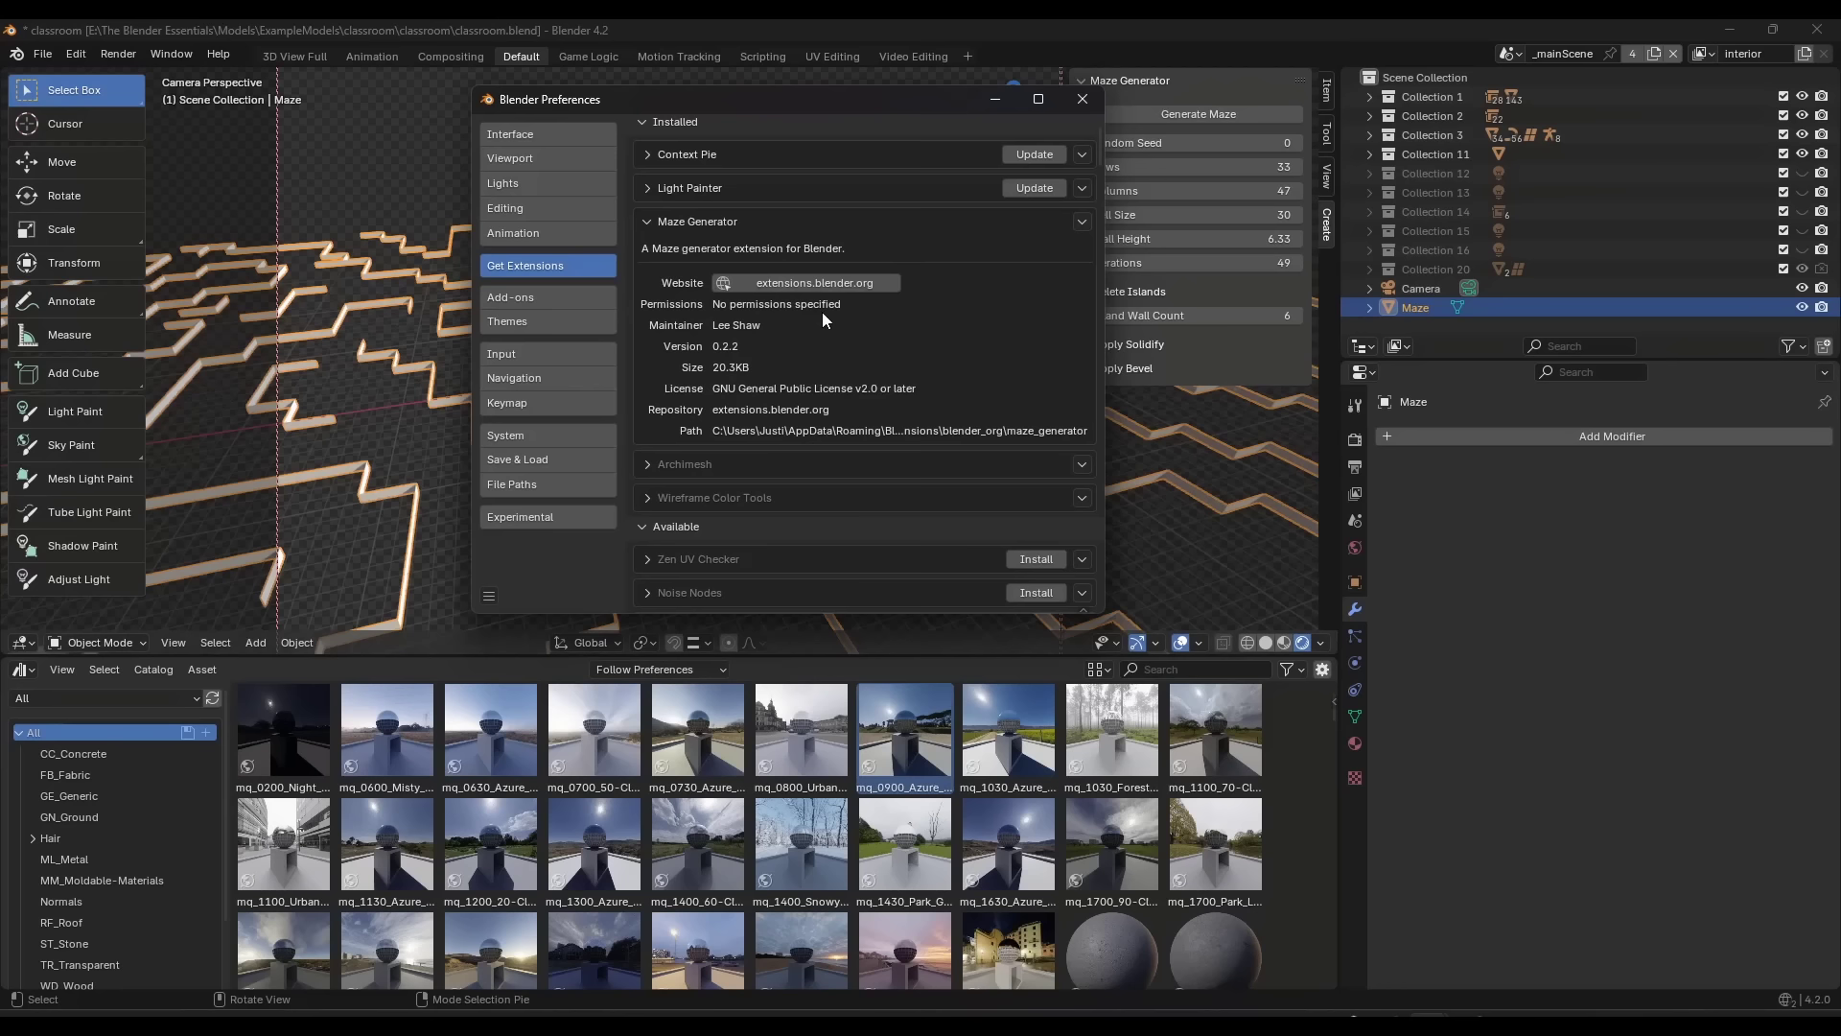
Browse the available extensions and inspect the Install from Disk option for add-ons, cancelling without choosing a file.
{"action": "scroll", "coordinate": [835, 350], "scroll_direction": "down", "scroll_amount": 10}
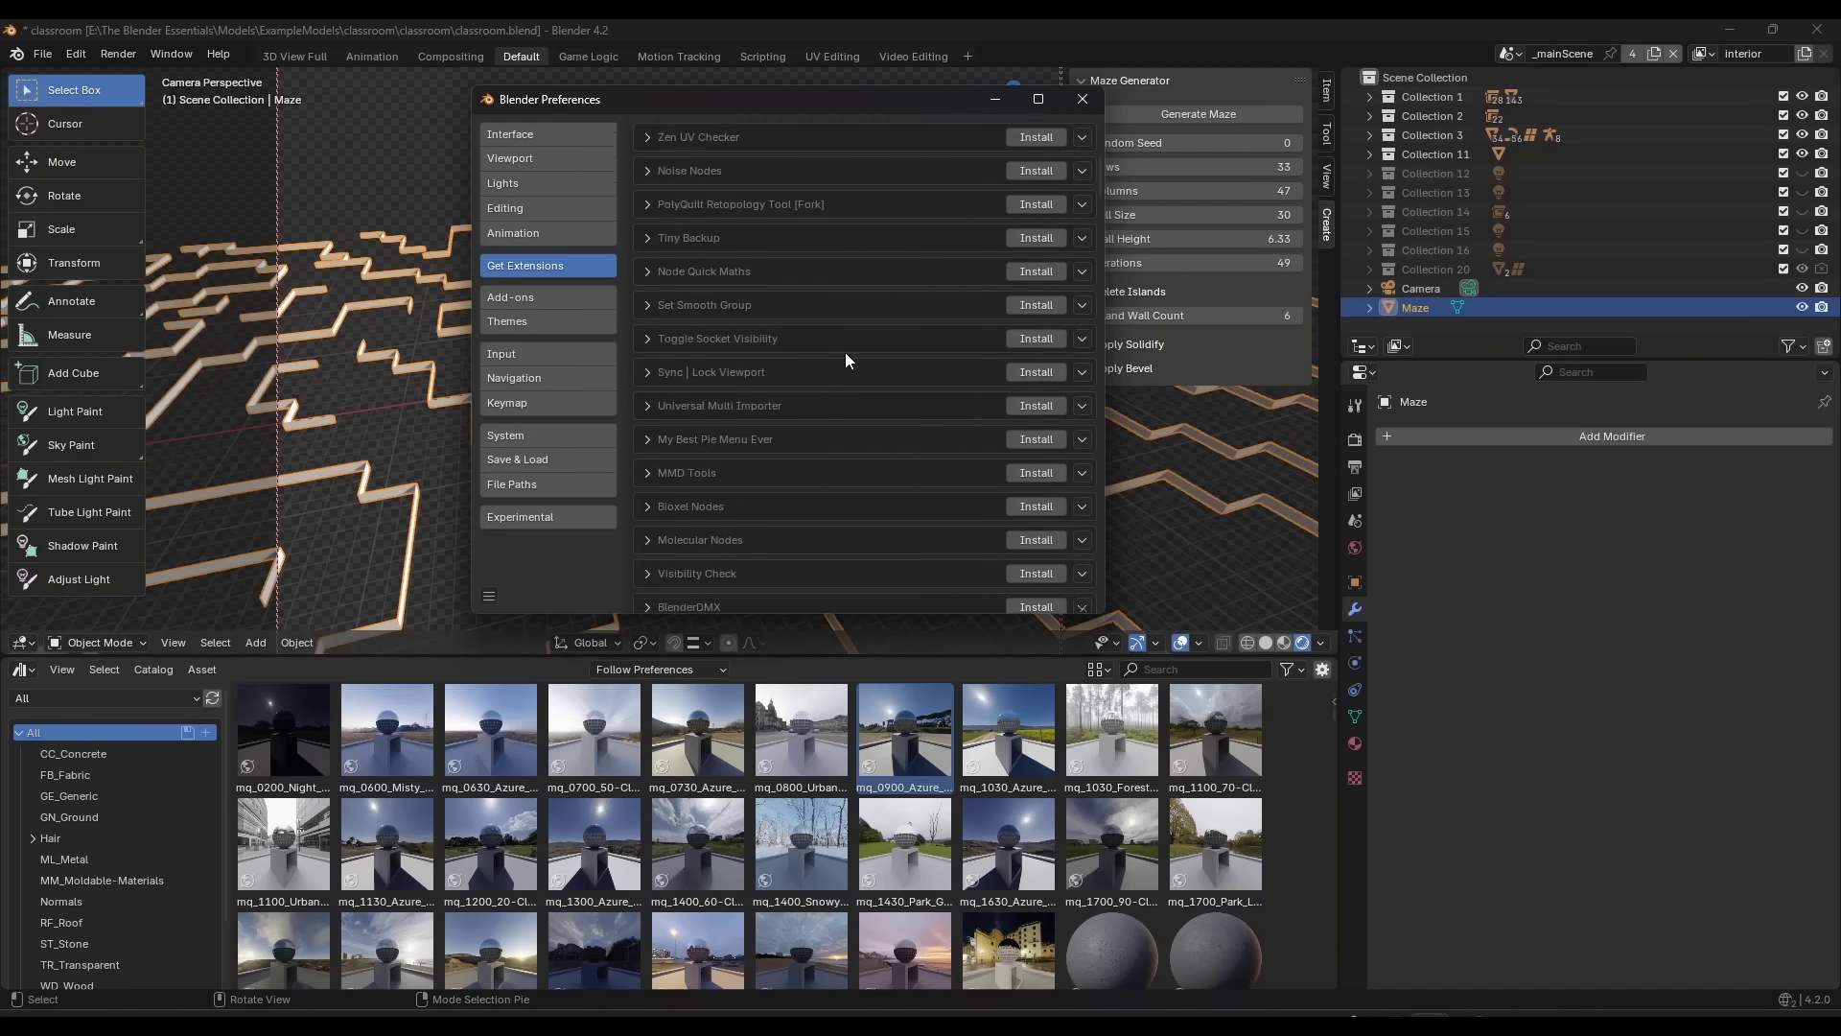
{"action": "scroll", "coordinate": [846, 360], "scroll_direction": "down", "scroll_amount": 10}
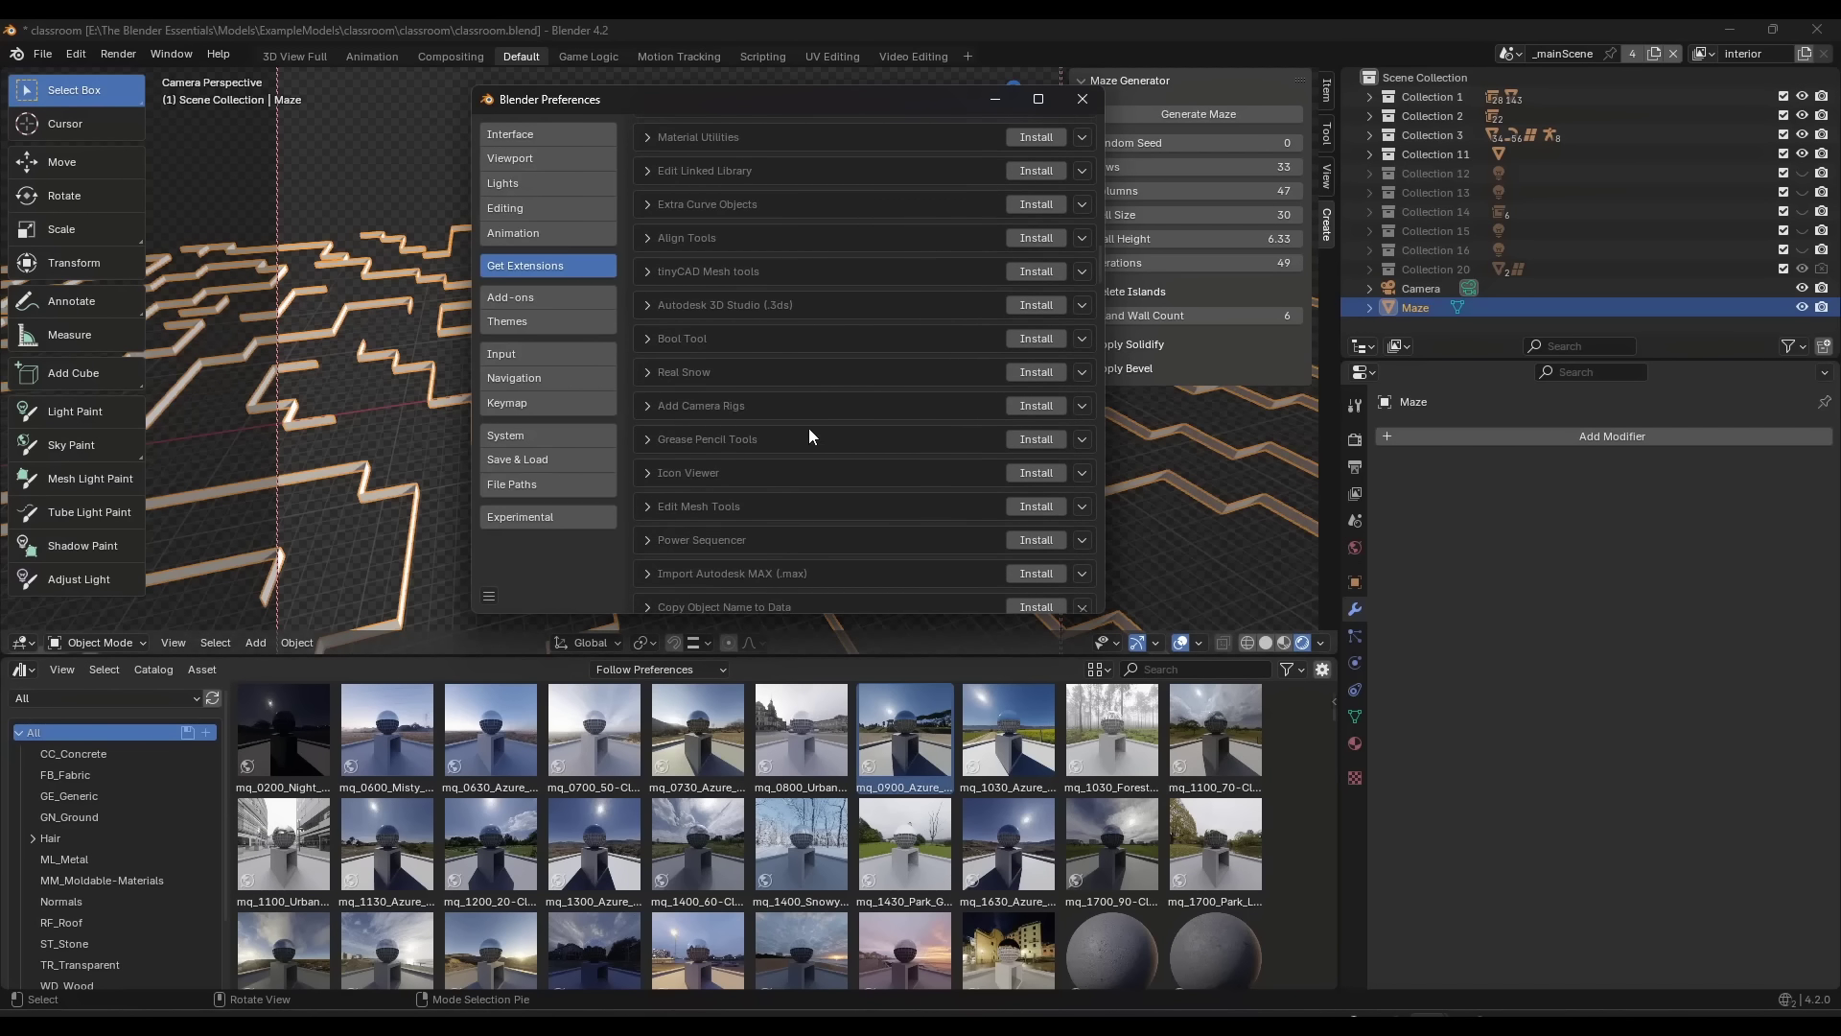
{"action": "left_click", "coordinate": [525, 297]}
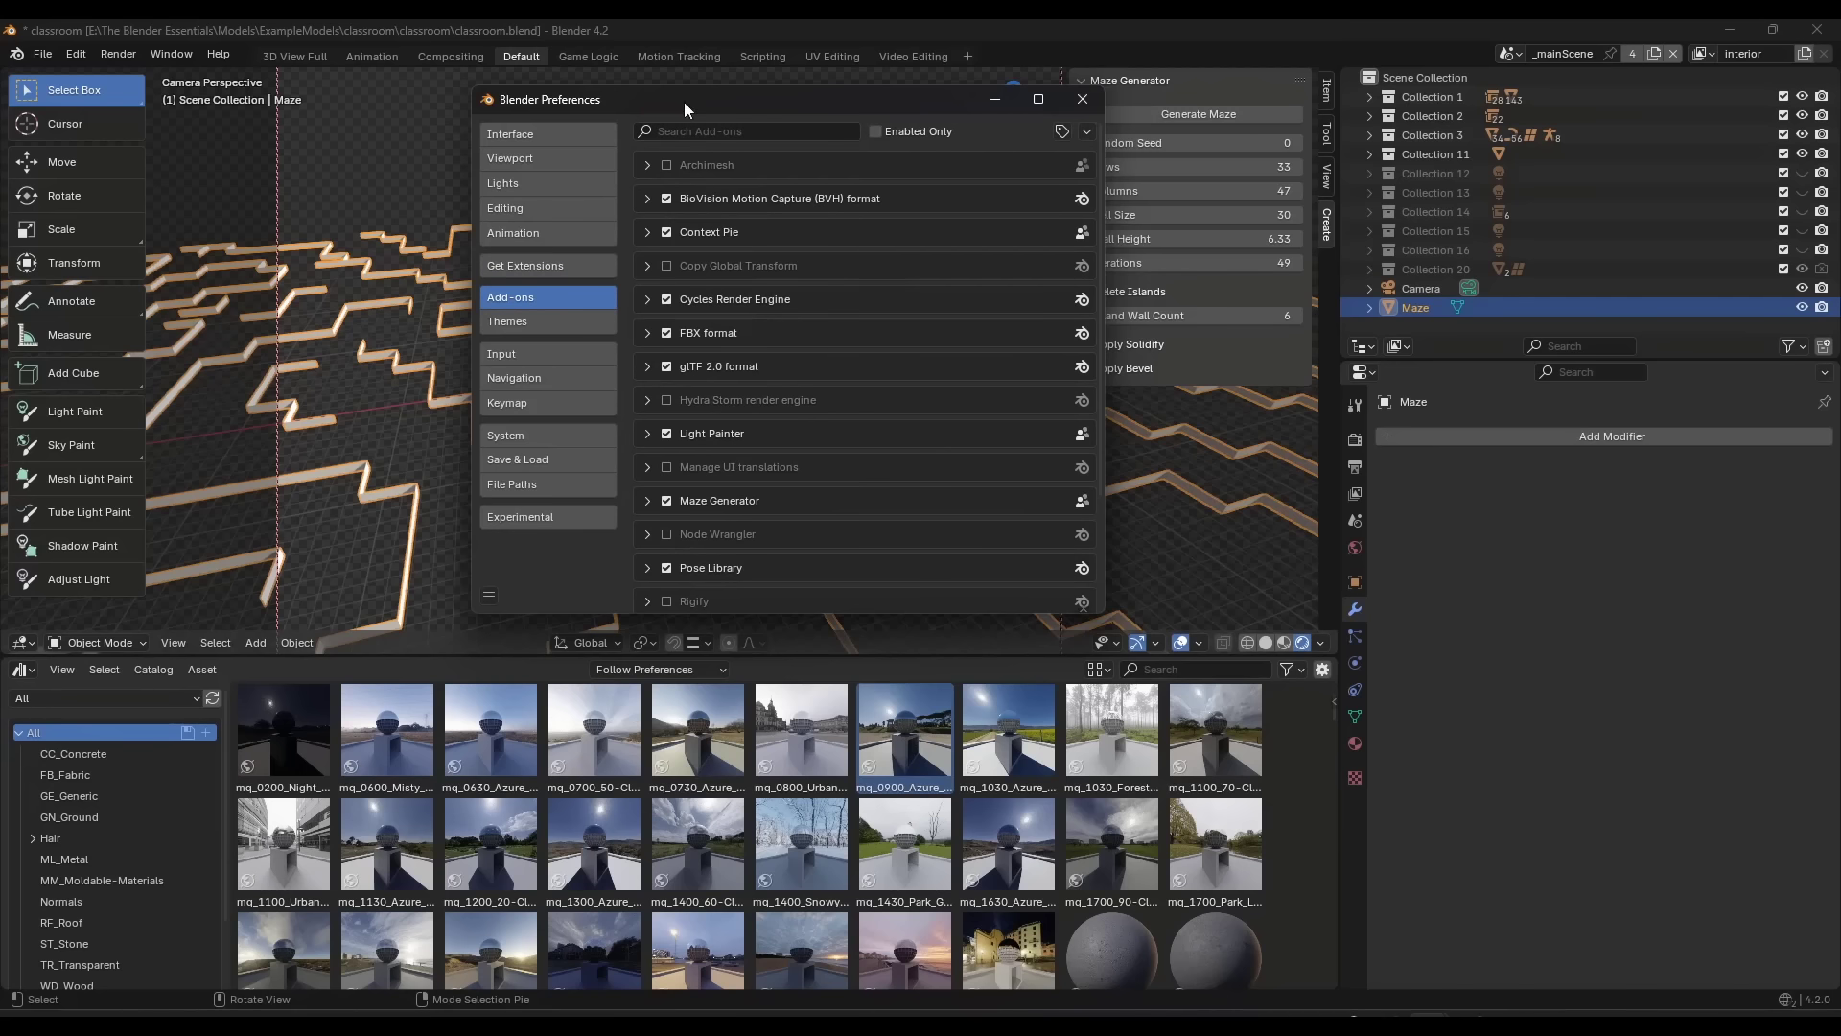
{"action": "left_click", "coordinate": [1086, 131]}
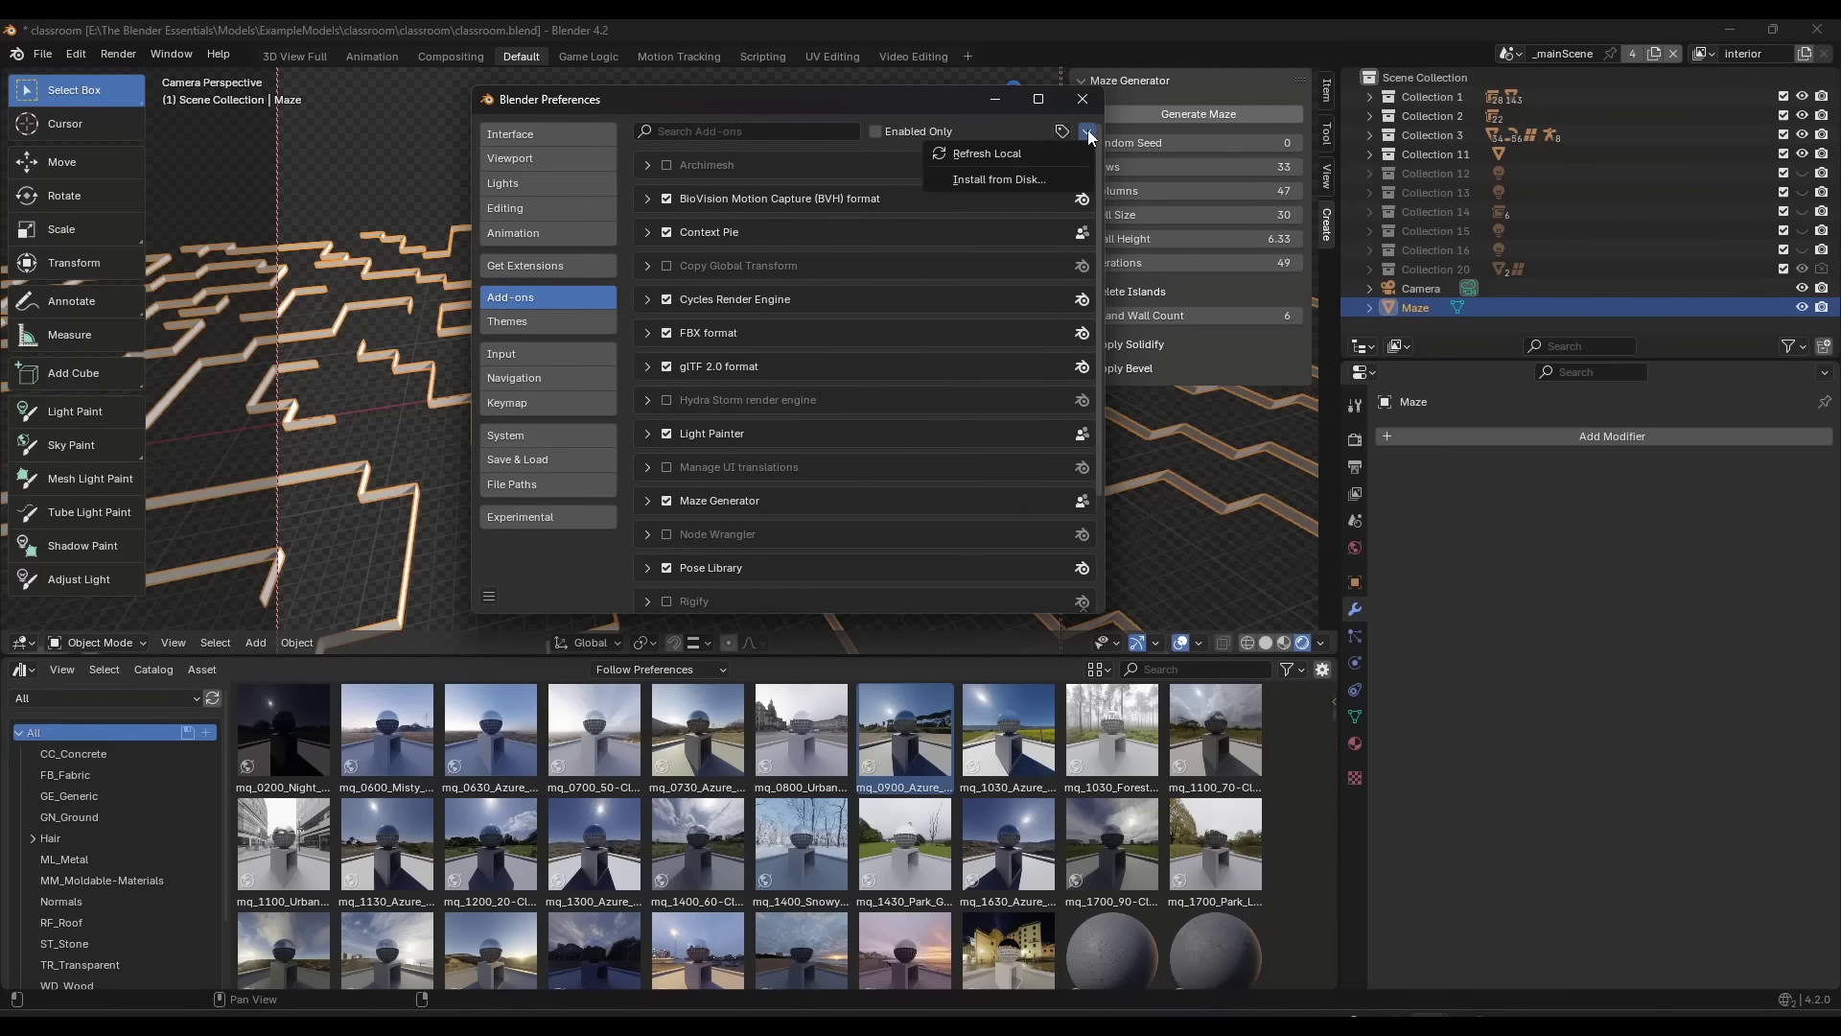
{"action": "left_click", "coordinate": [1005, 178]}
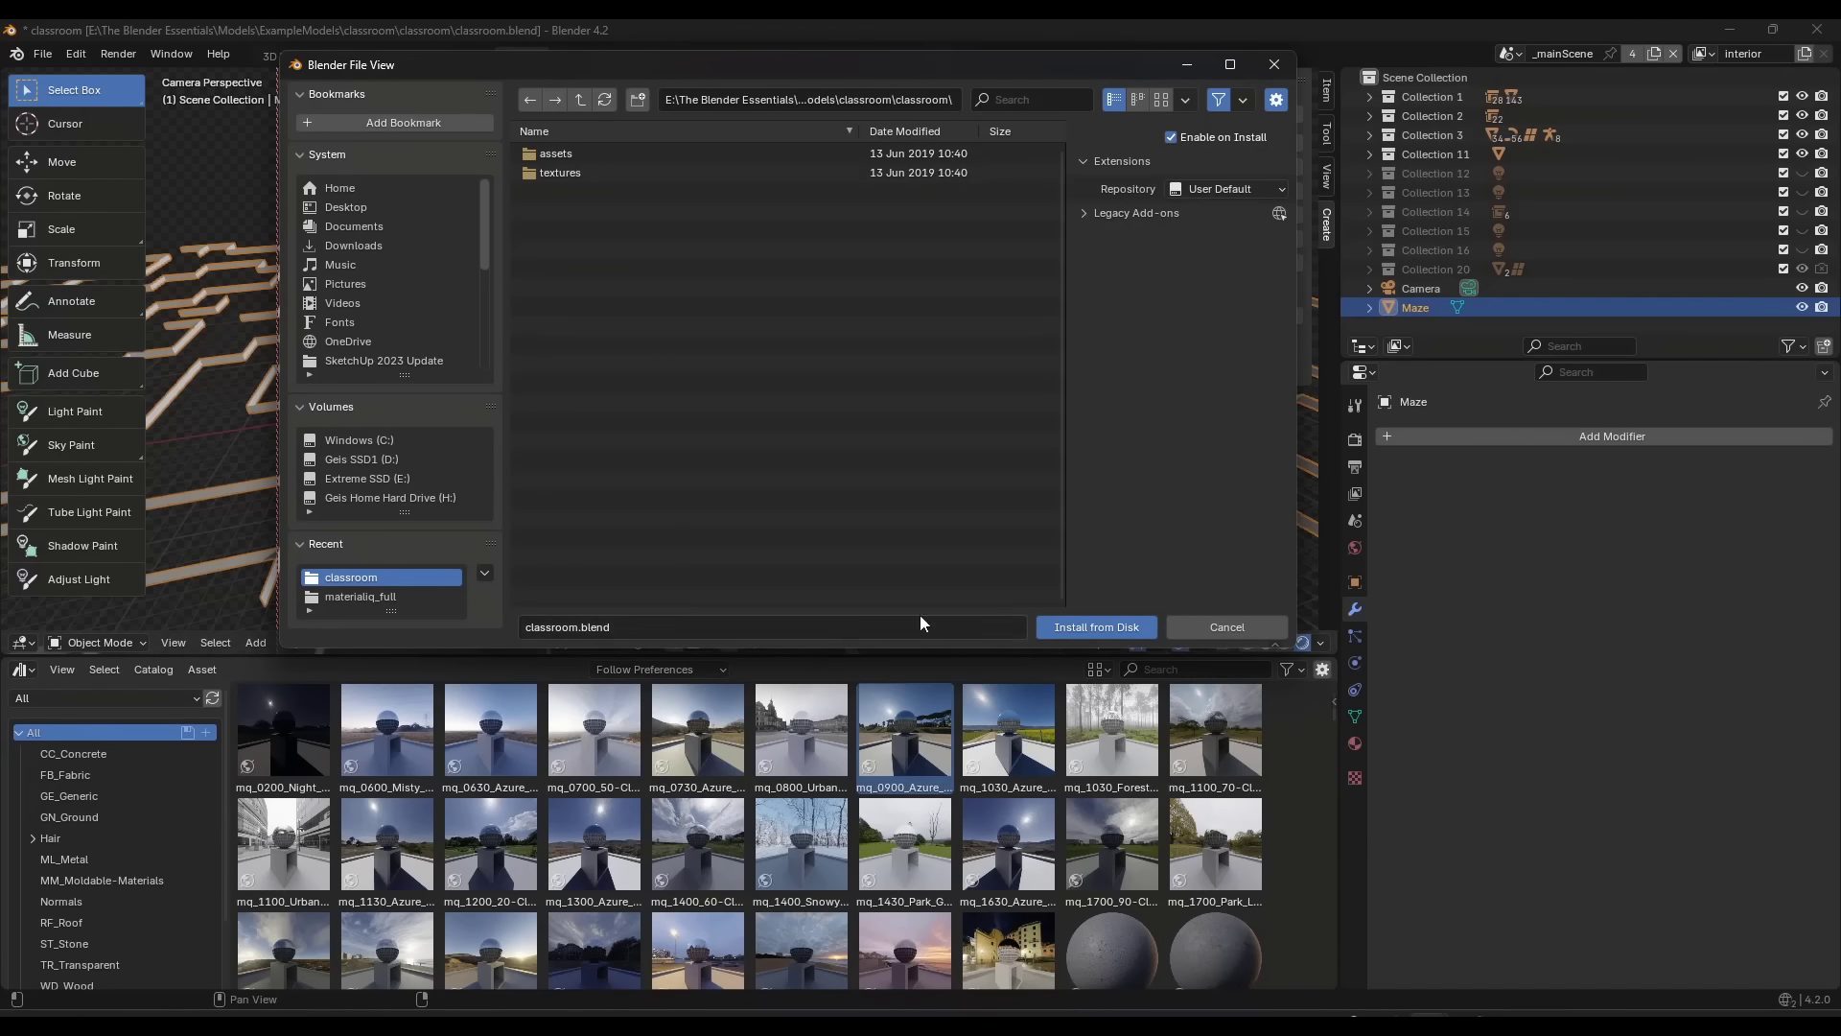
{"action": "left_click", "coordinate": [1224, 626]}
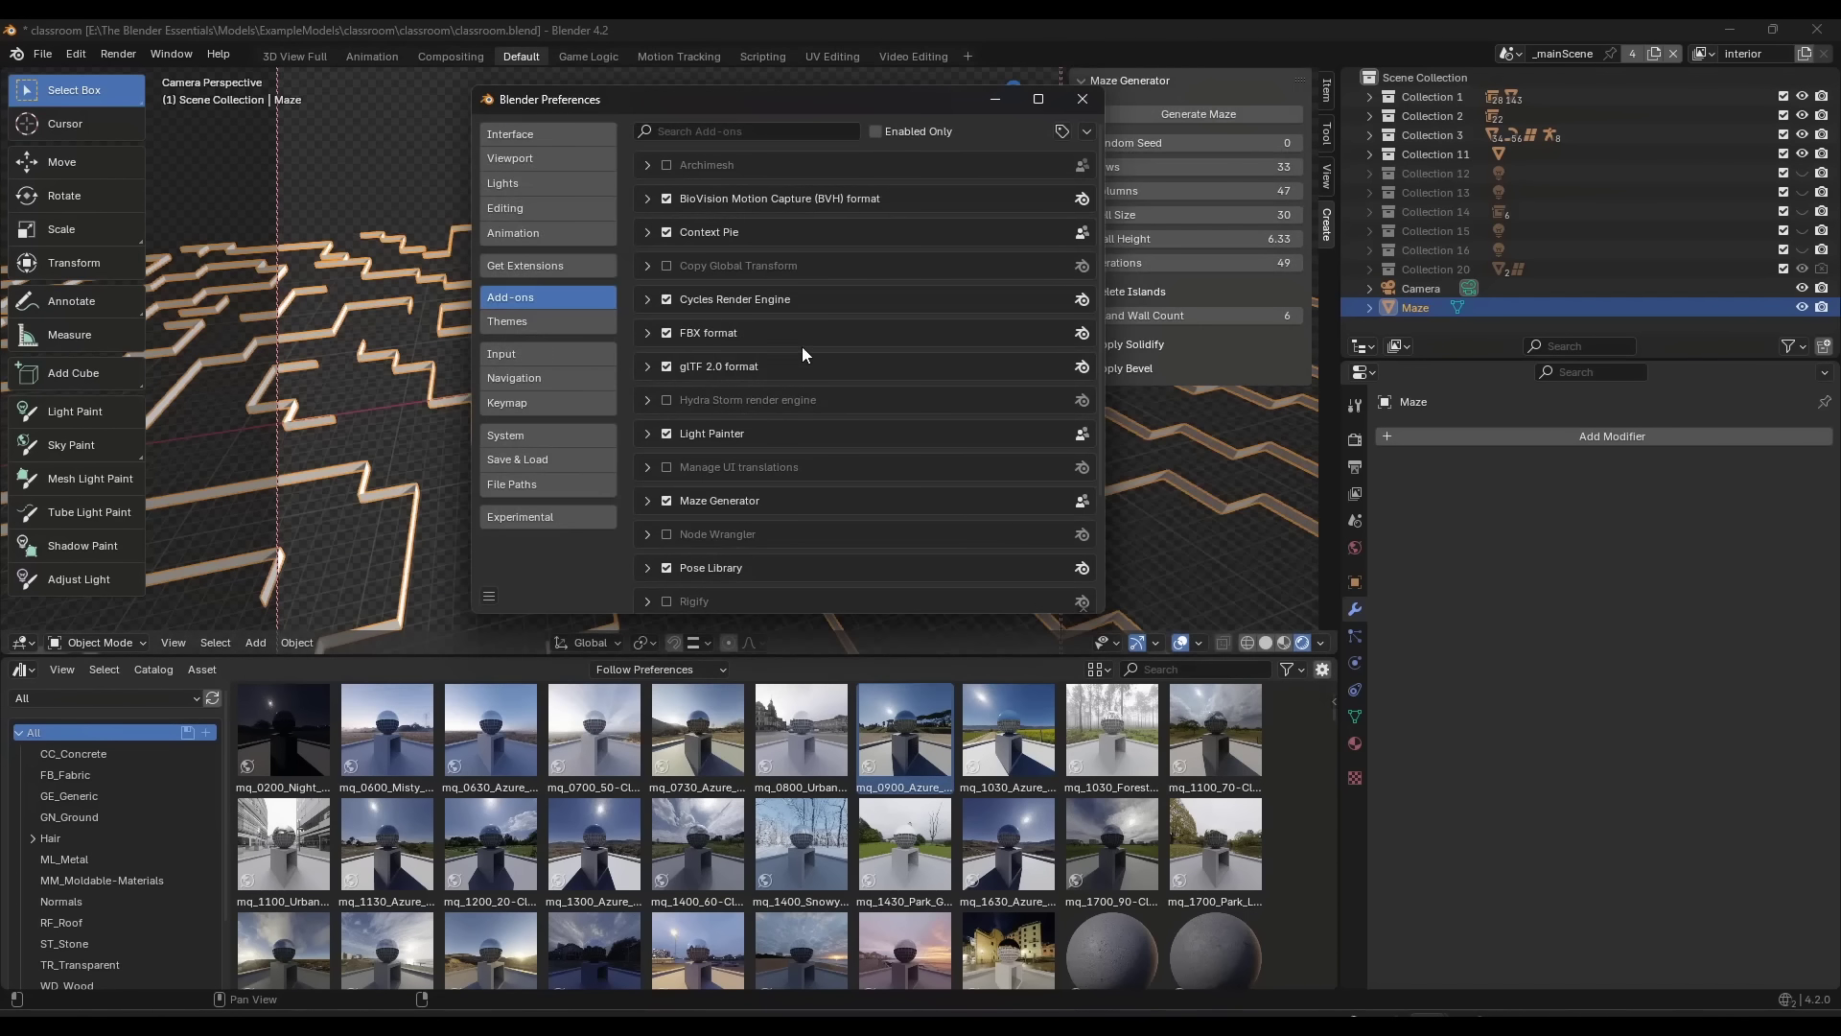
Check the Refresh Local option and review the list of installed add-ons in the Preferences.
{"action": "left_click", "coordinate": [1084, 130]}
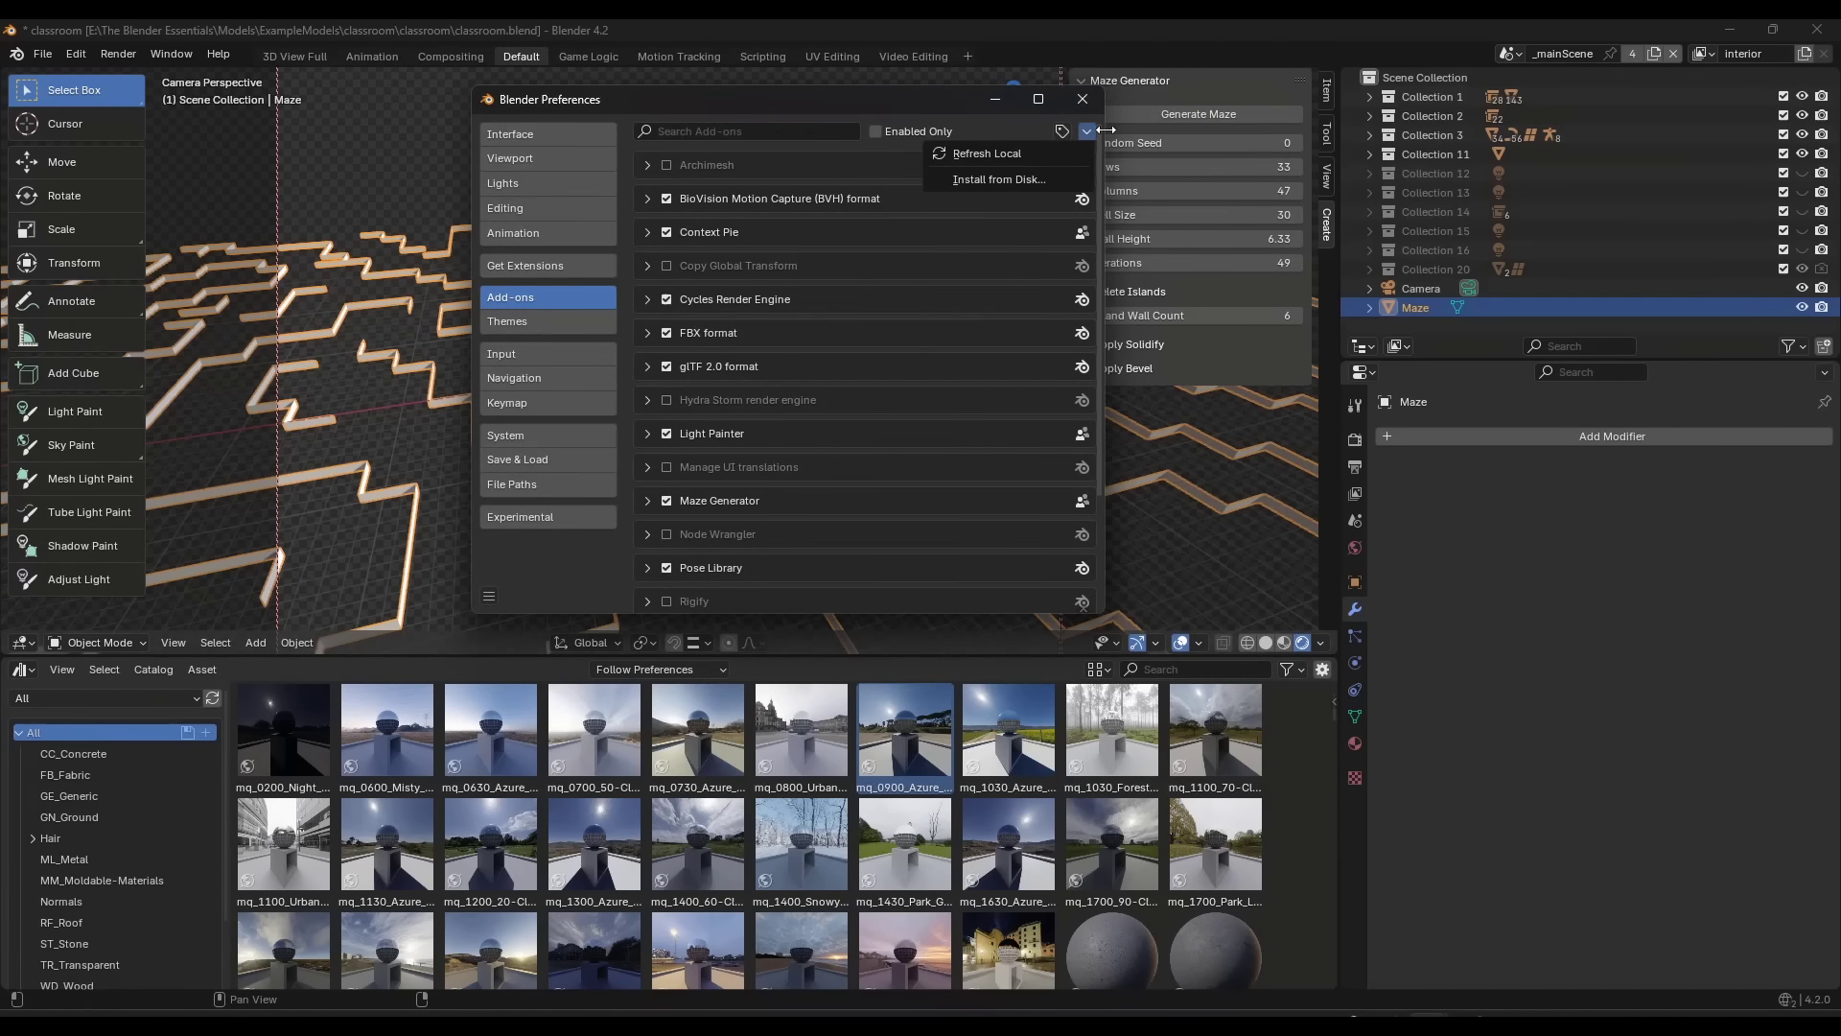
{"action": "left_click", "coordinate": [957, 151]}
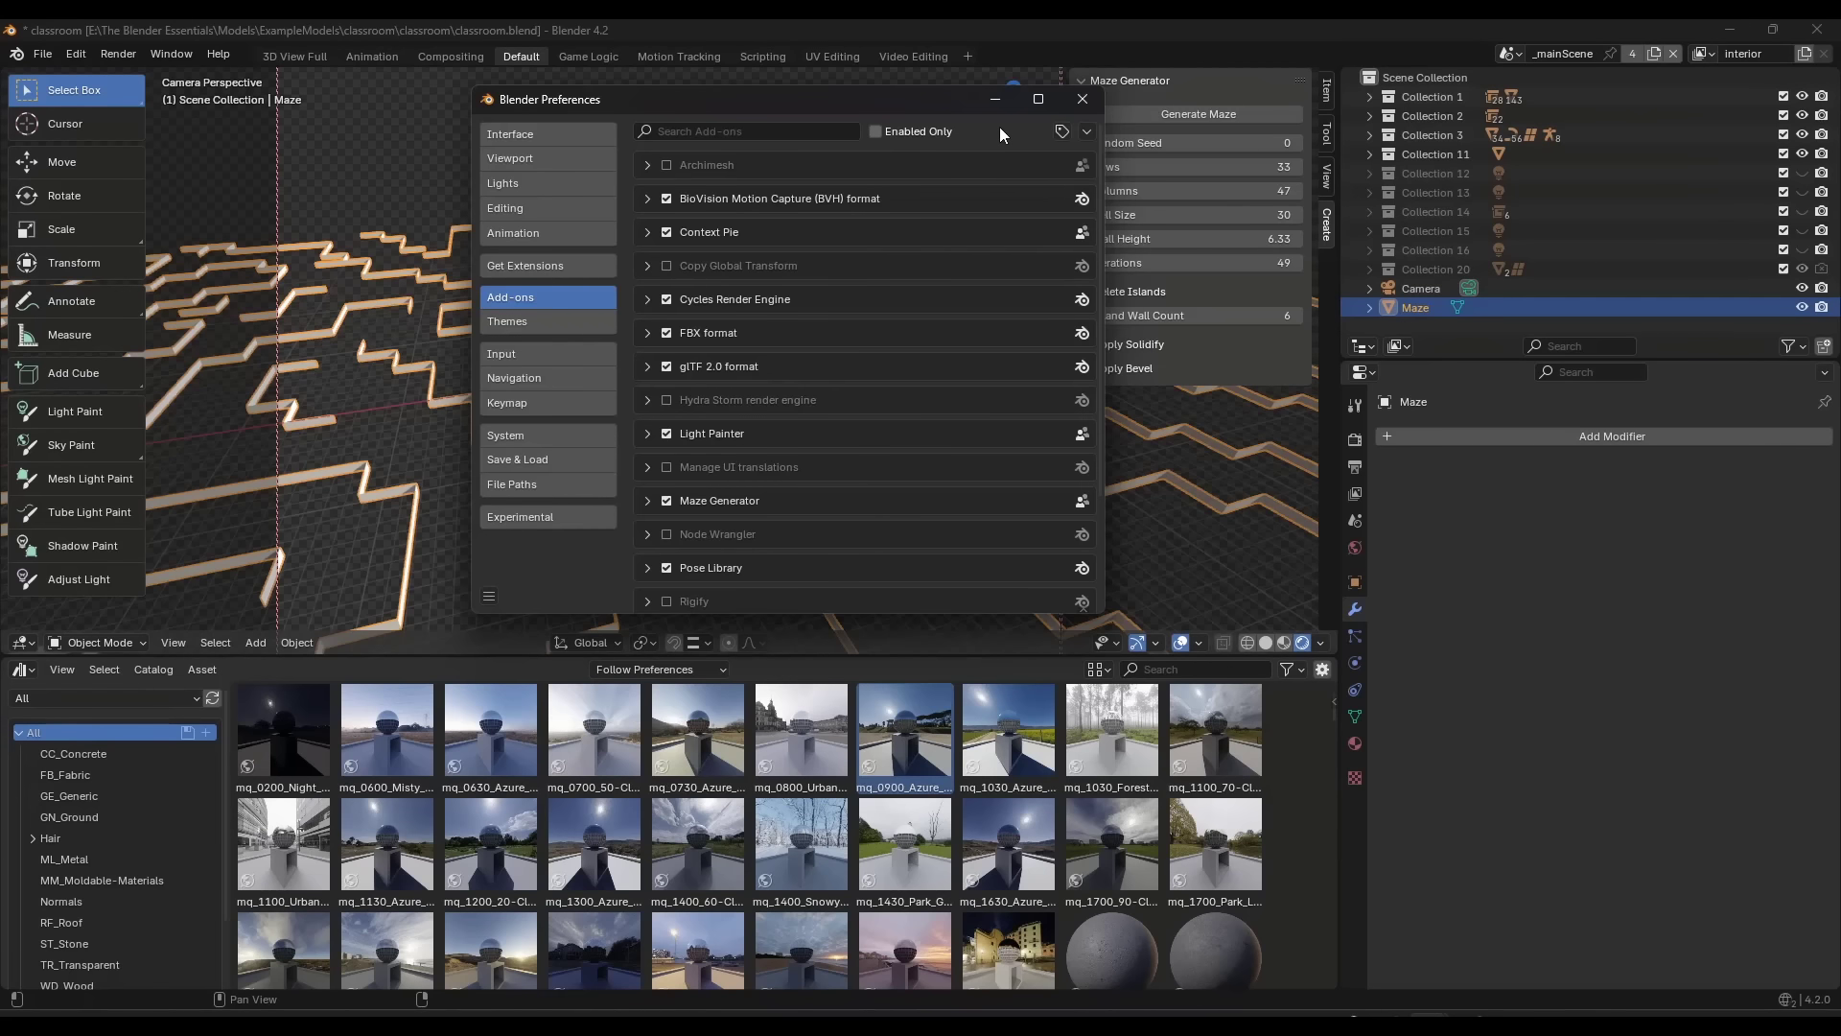
{"action": "left_click", "coordinate": [997, 129]}
{"action": "left_click", "coordinate": [888, 133]}
{"action": "left_click", "coordinate": [521, 269]}
{"action": "left_click", "coordinate": [523, 297]}
{"action": "scroll", "coordinate": [861, 547], "scroll_direction": "down", "scroll_amount": 4}
{"action": "scroll", "coordinate": [846, 452], "scroll_direction": "up", "scroll_amount": 4}
{"action": "scroll", "coordinate": [737, 328], "scroll_direction": "down", "scroll_amount": 2}
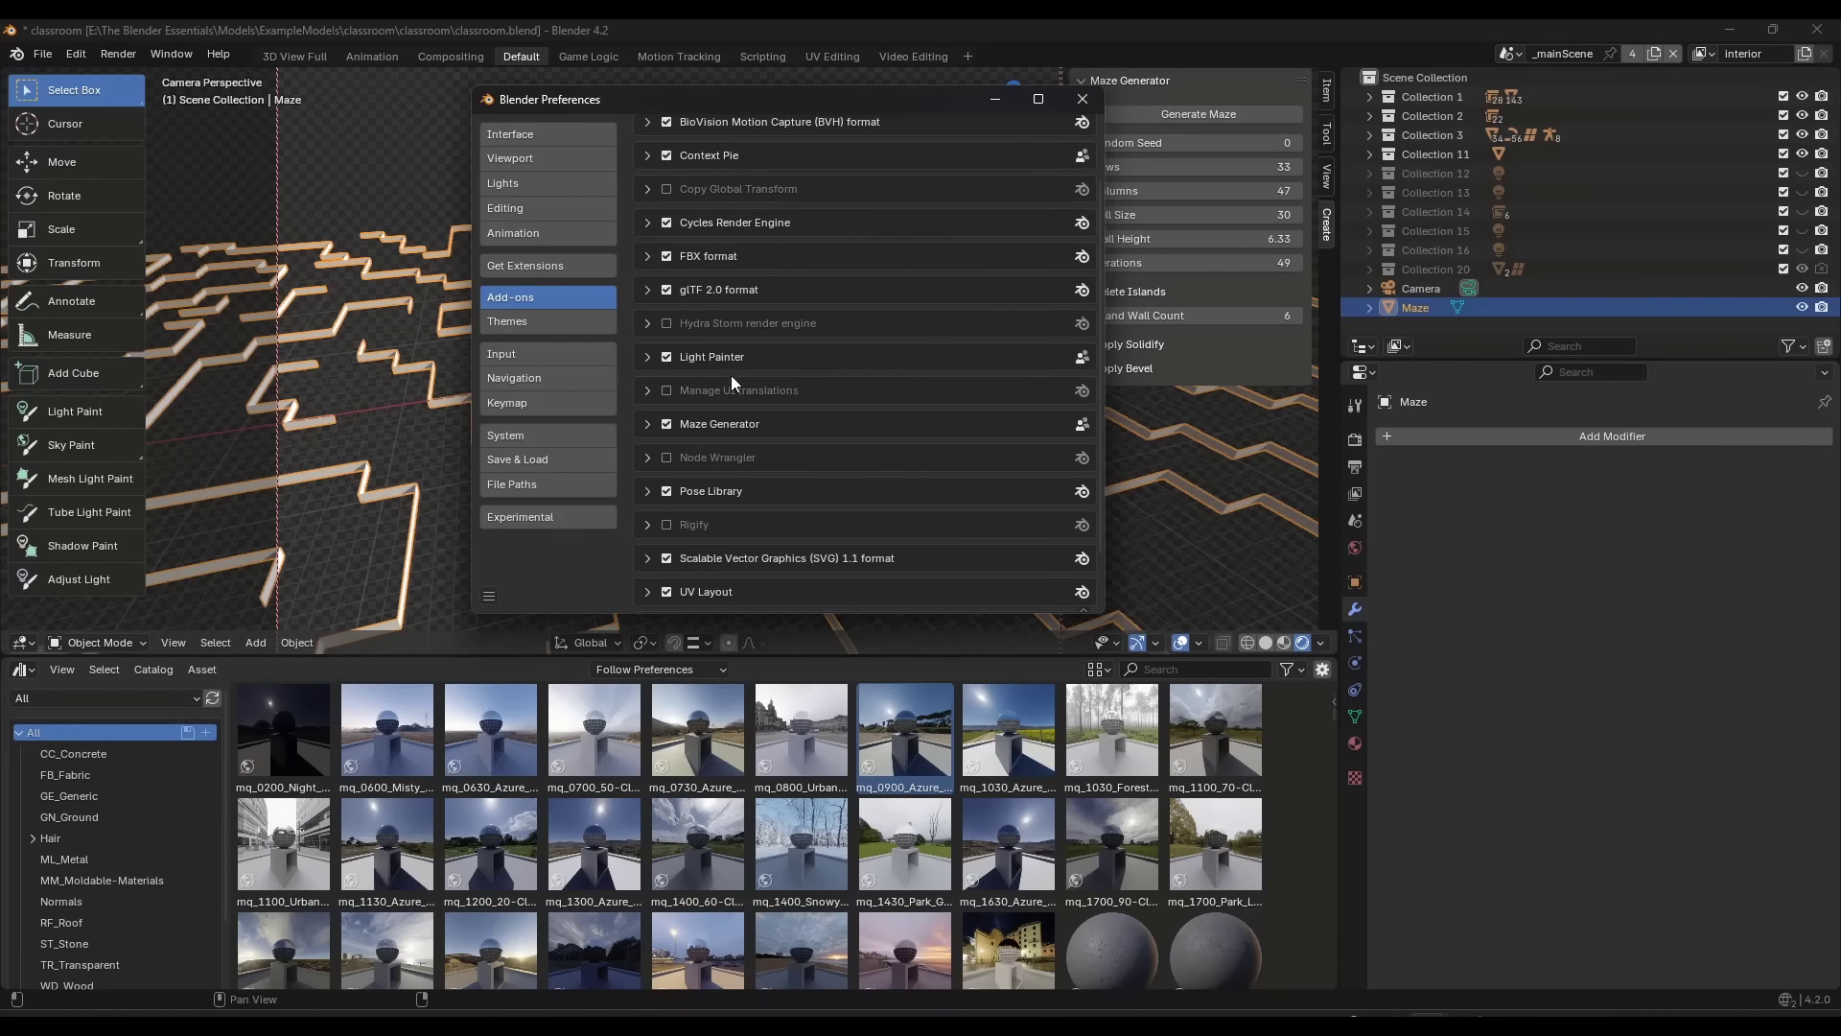
{"action": "scroll", "coordinate": [731, 375], "scroll_direction": "up", "scroll_amount": 2}
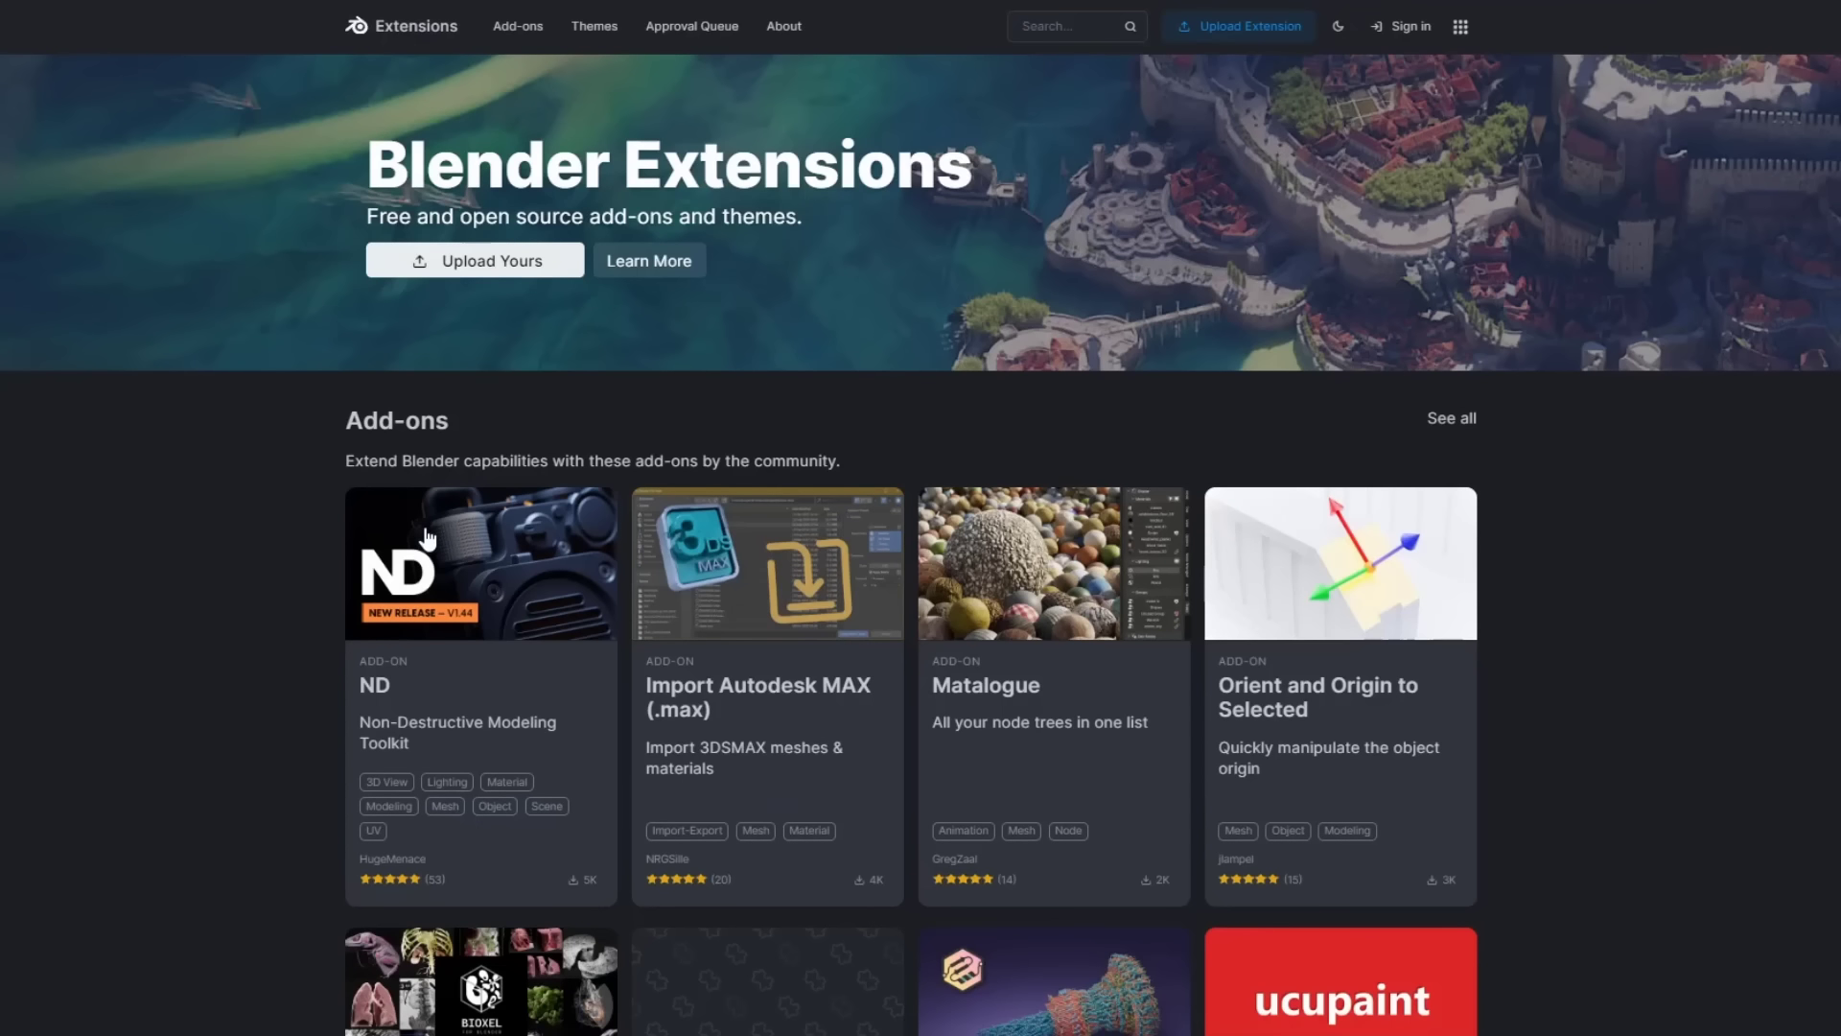
Browse the community add-ons on the Blender Extensions website and open the Molecular Nodes page.
{"action": "scroll", "coordinate": [368, 523], "scroll_direction": "down", "scroll_amount": 5}
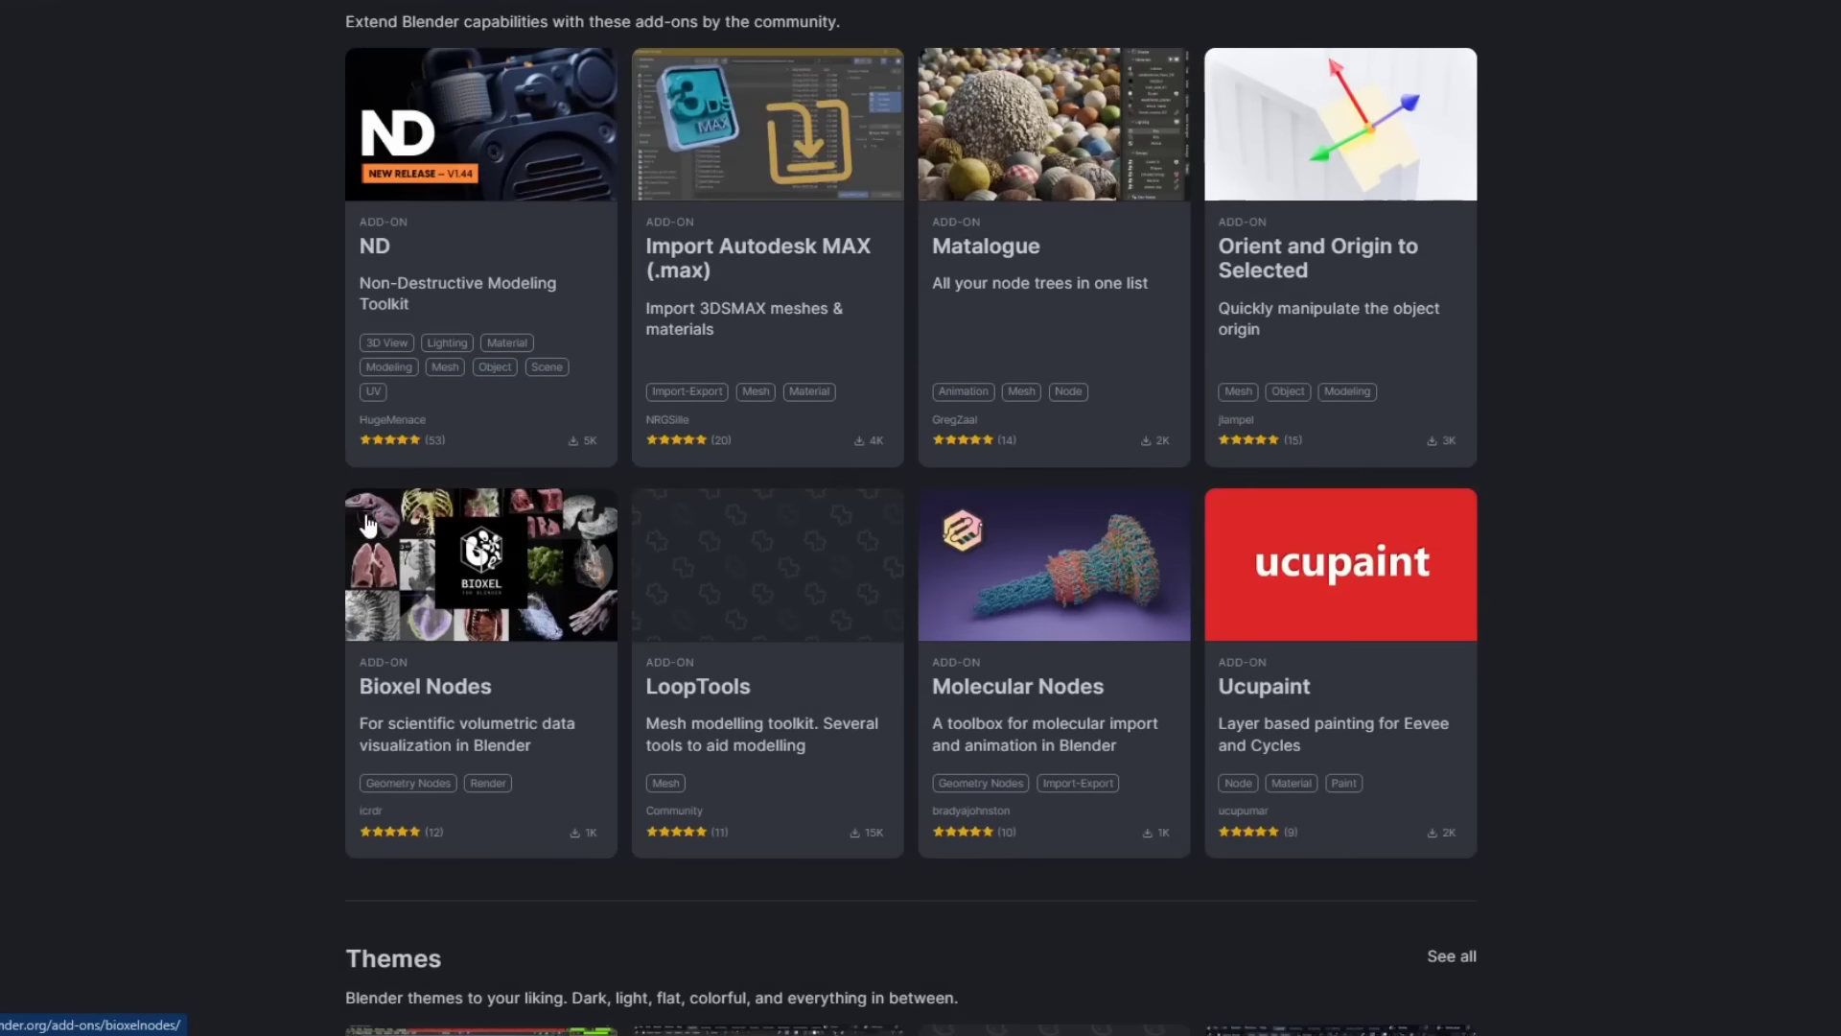
{"action": "scroll", "coordinate": [268, 494], "scroll_direction": "down", "scroll_amount": 2}
{"action": "scroll", "coordinate": [317, 514], "scroll_direction": "up", "scroll_amount": 2}
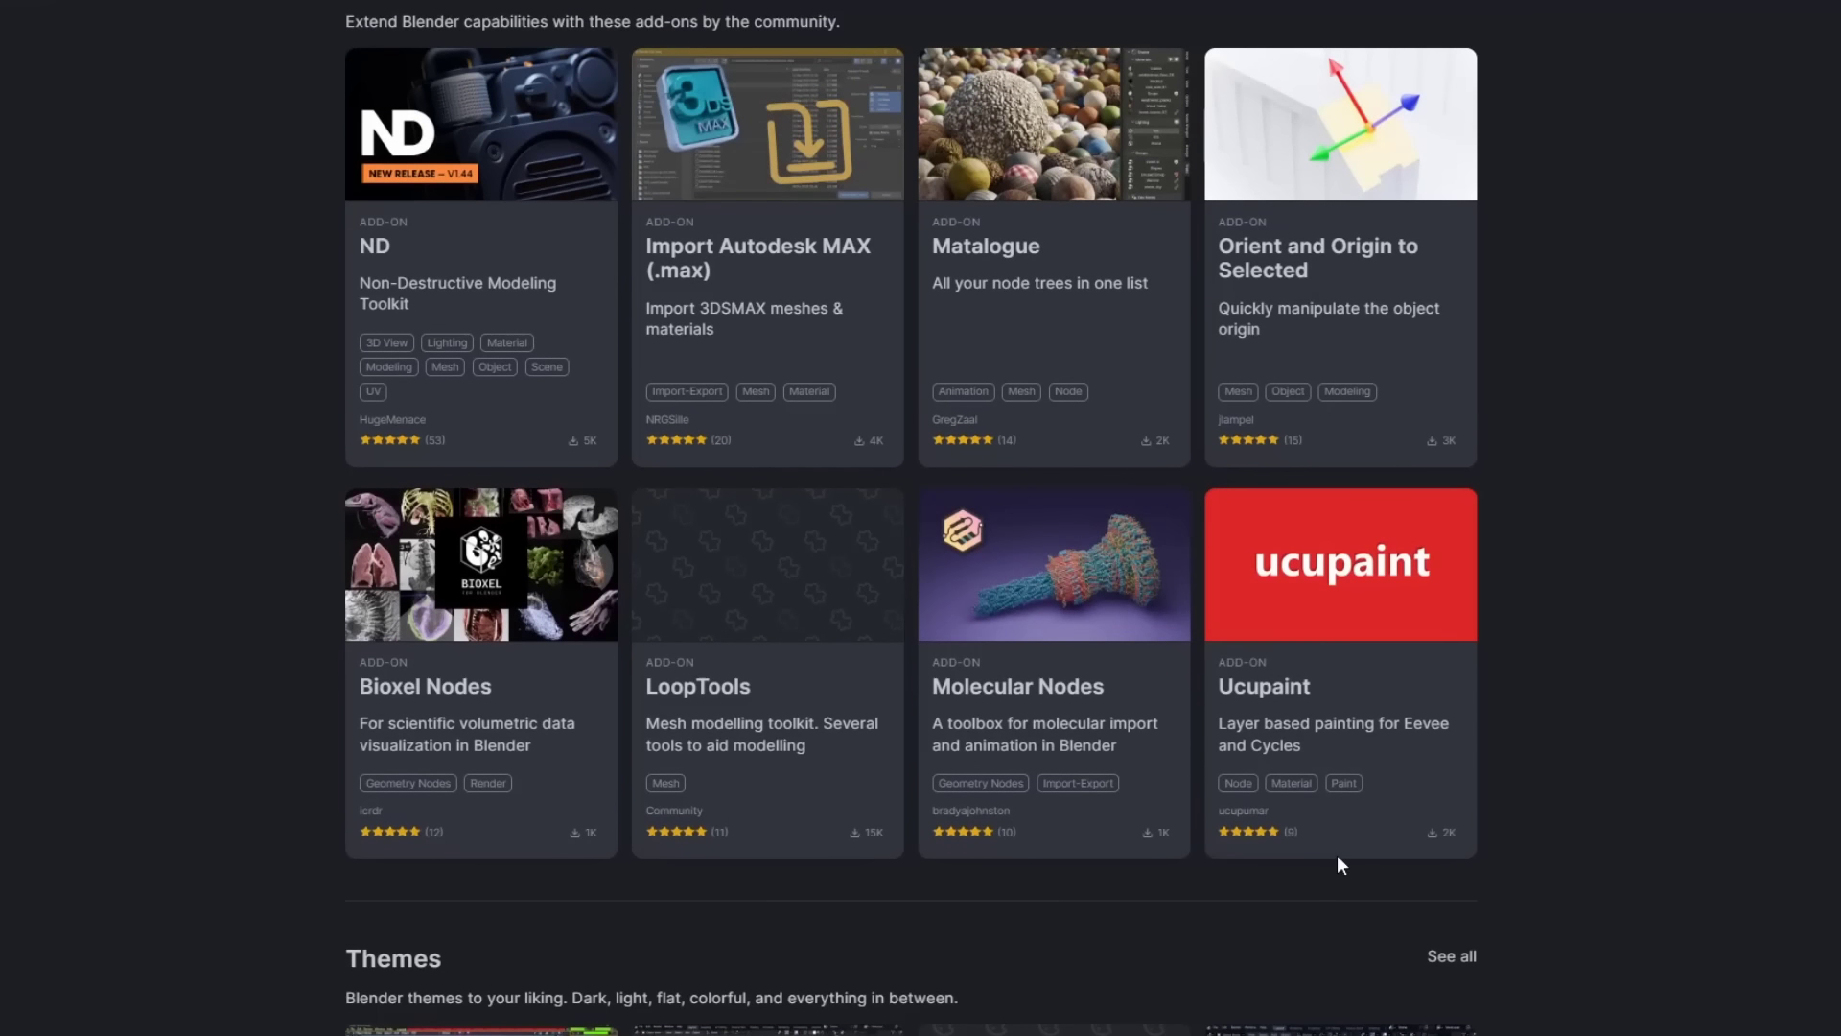
{"action": "left_click", "coordinate": [1056, 647]}
{"action": "scroll", "coordinate": [1198, 719], "scroll_direction": "down", "scroll_amount": 2}
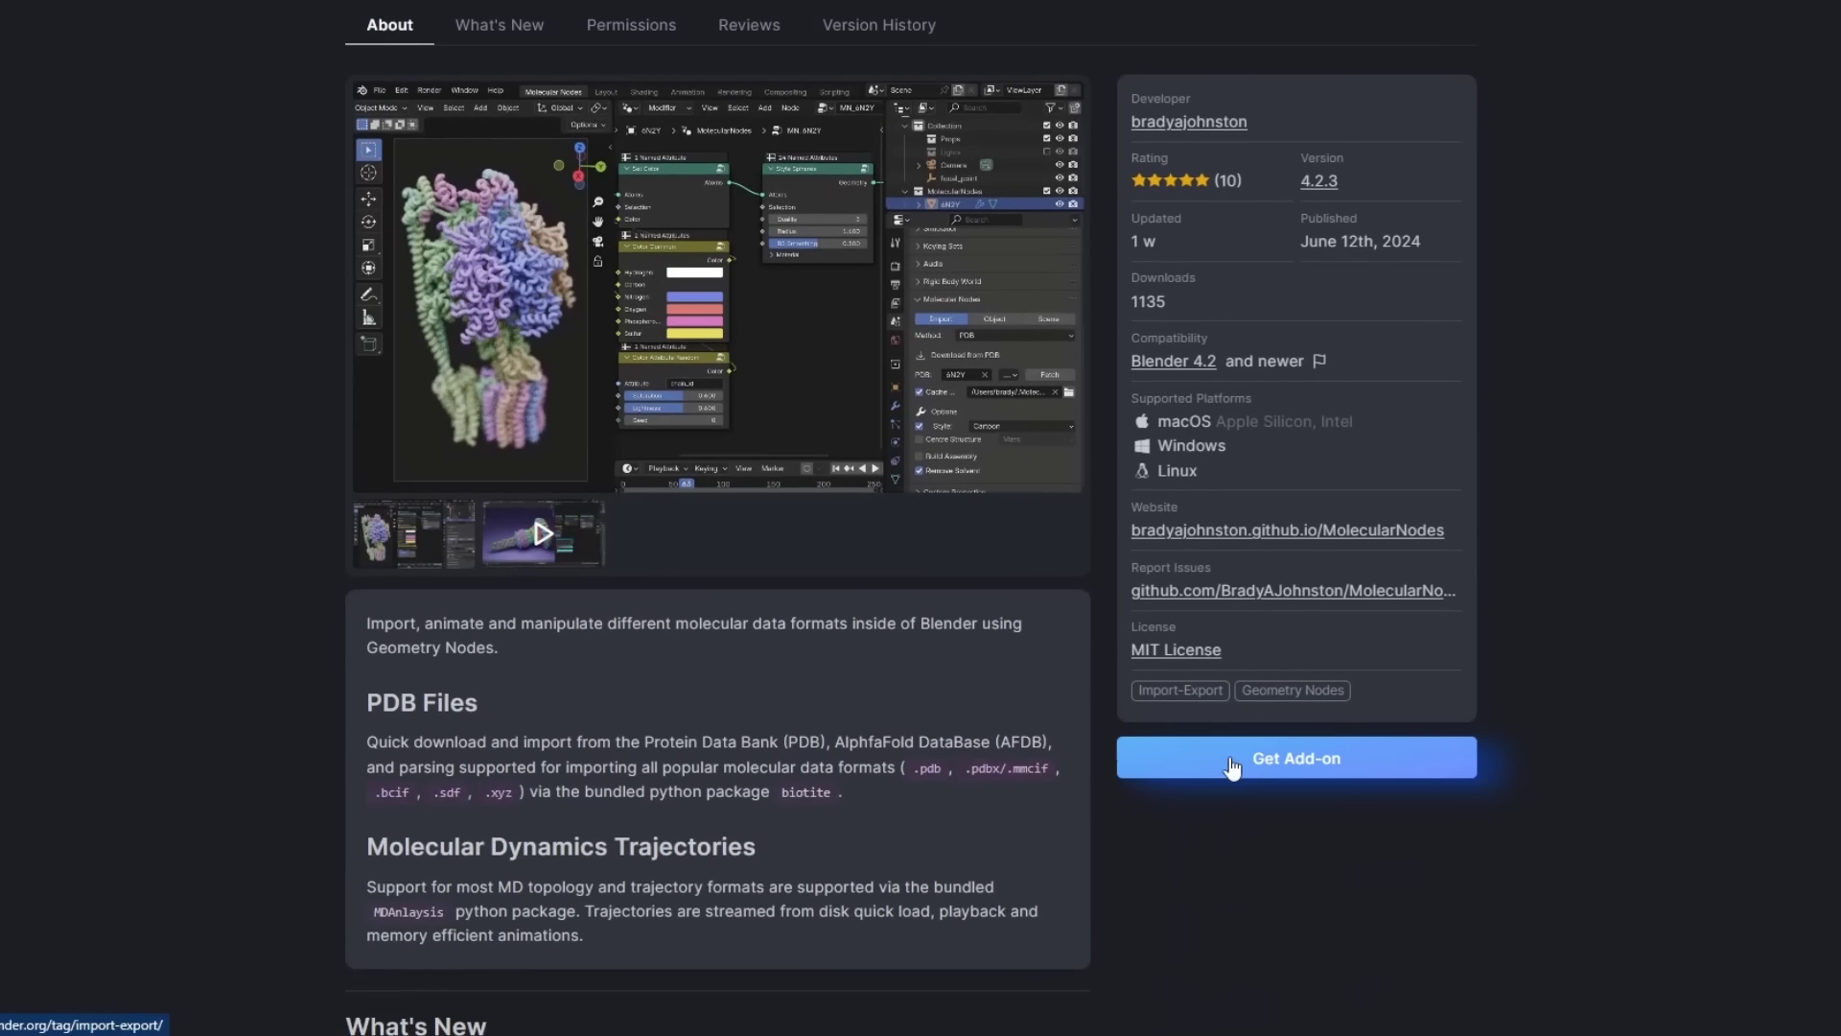
Install the Molecular Nodes extension from its web page into Blender with Enable Add-on checked, and expand its installed entry.
{"action": "left_click", "coordinate": [1244, 762]}
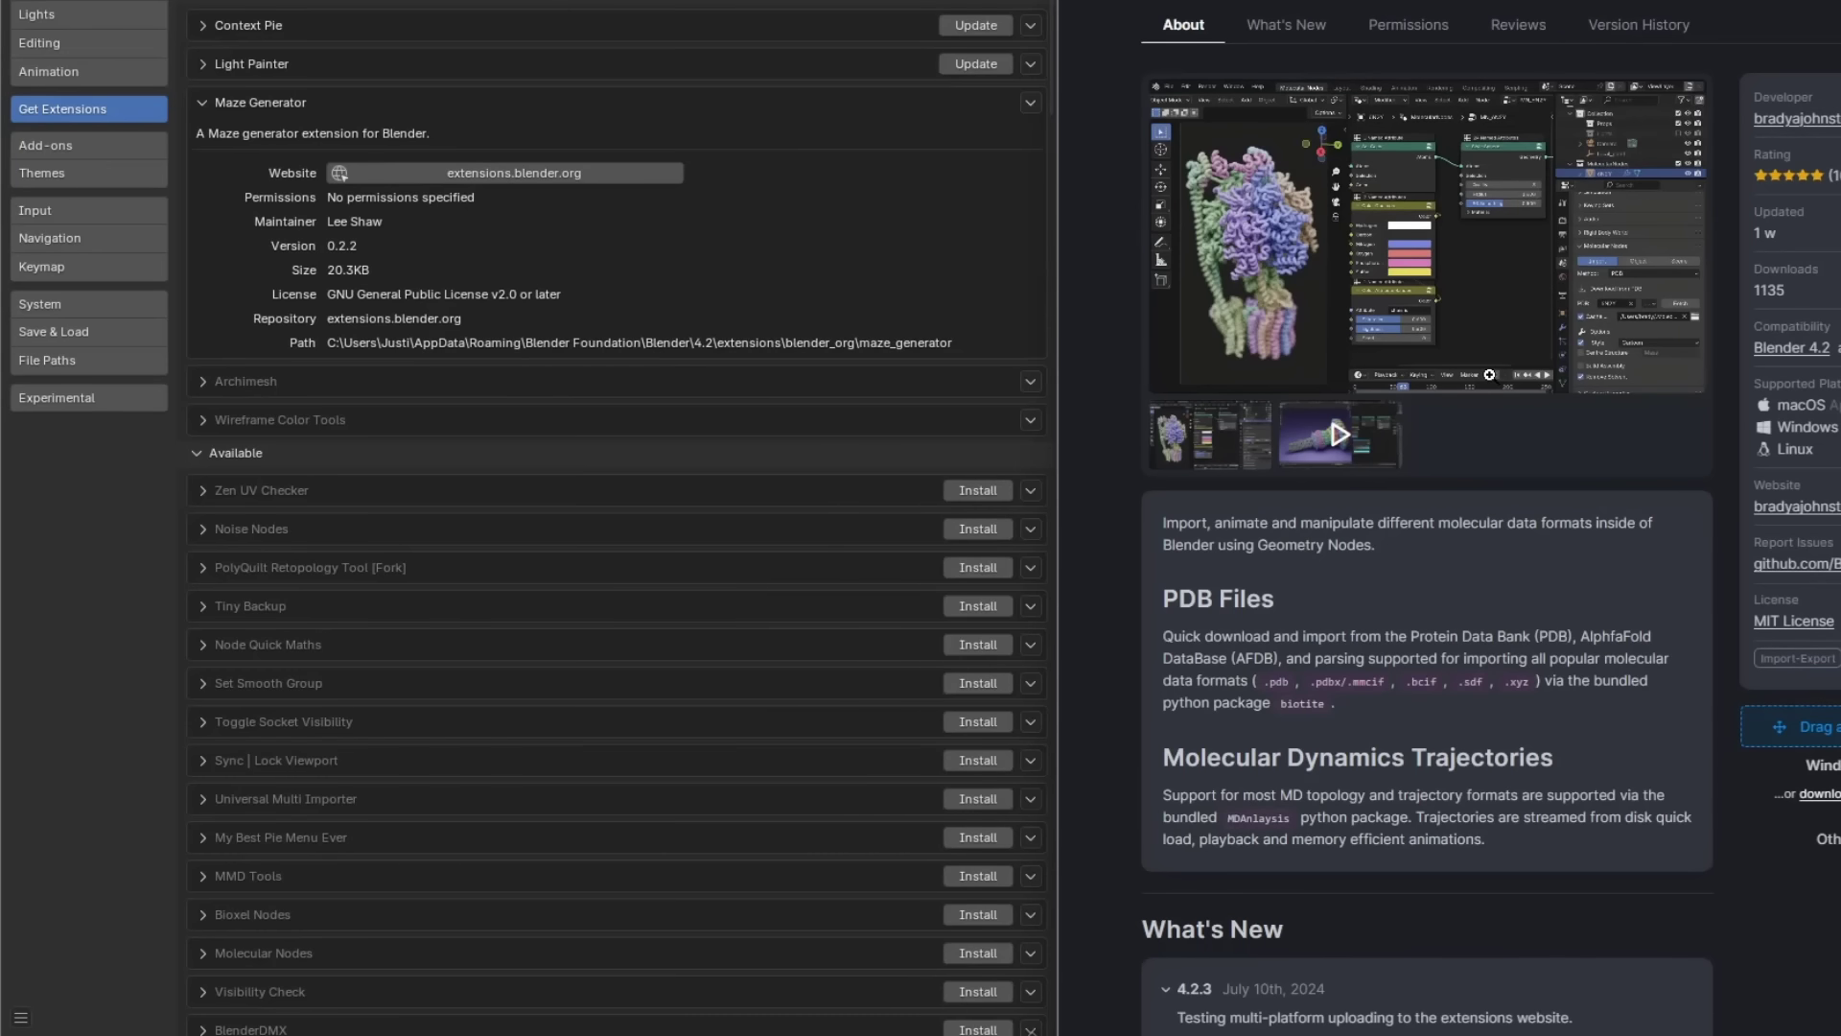
{"action": "left_click_drag", "start_coordinate": [1783, 726], "coordinate": [408, 327]}
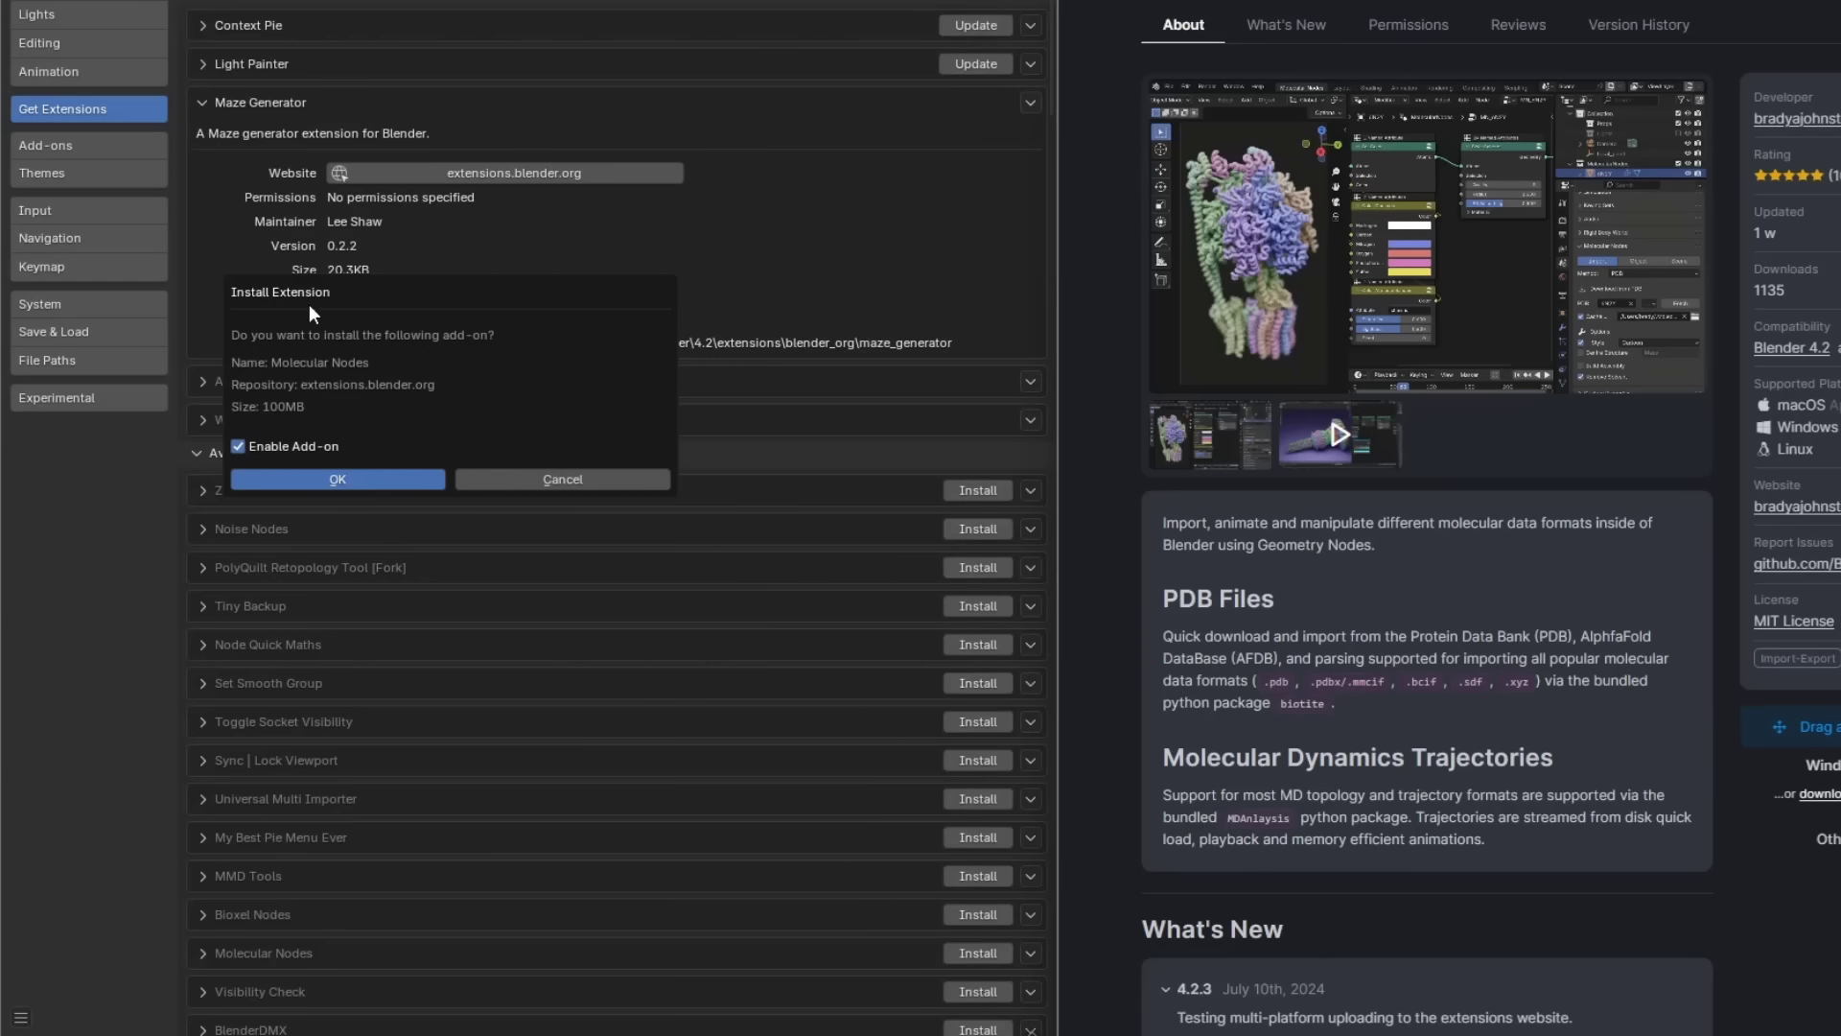
{"action": "left_click", "coordinate": [326, 477]}
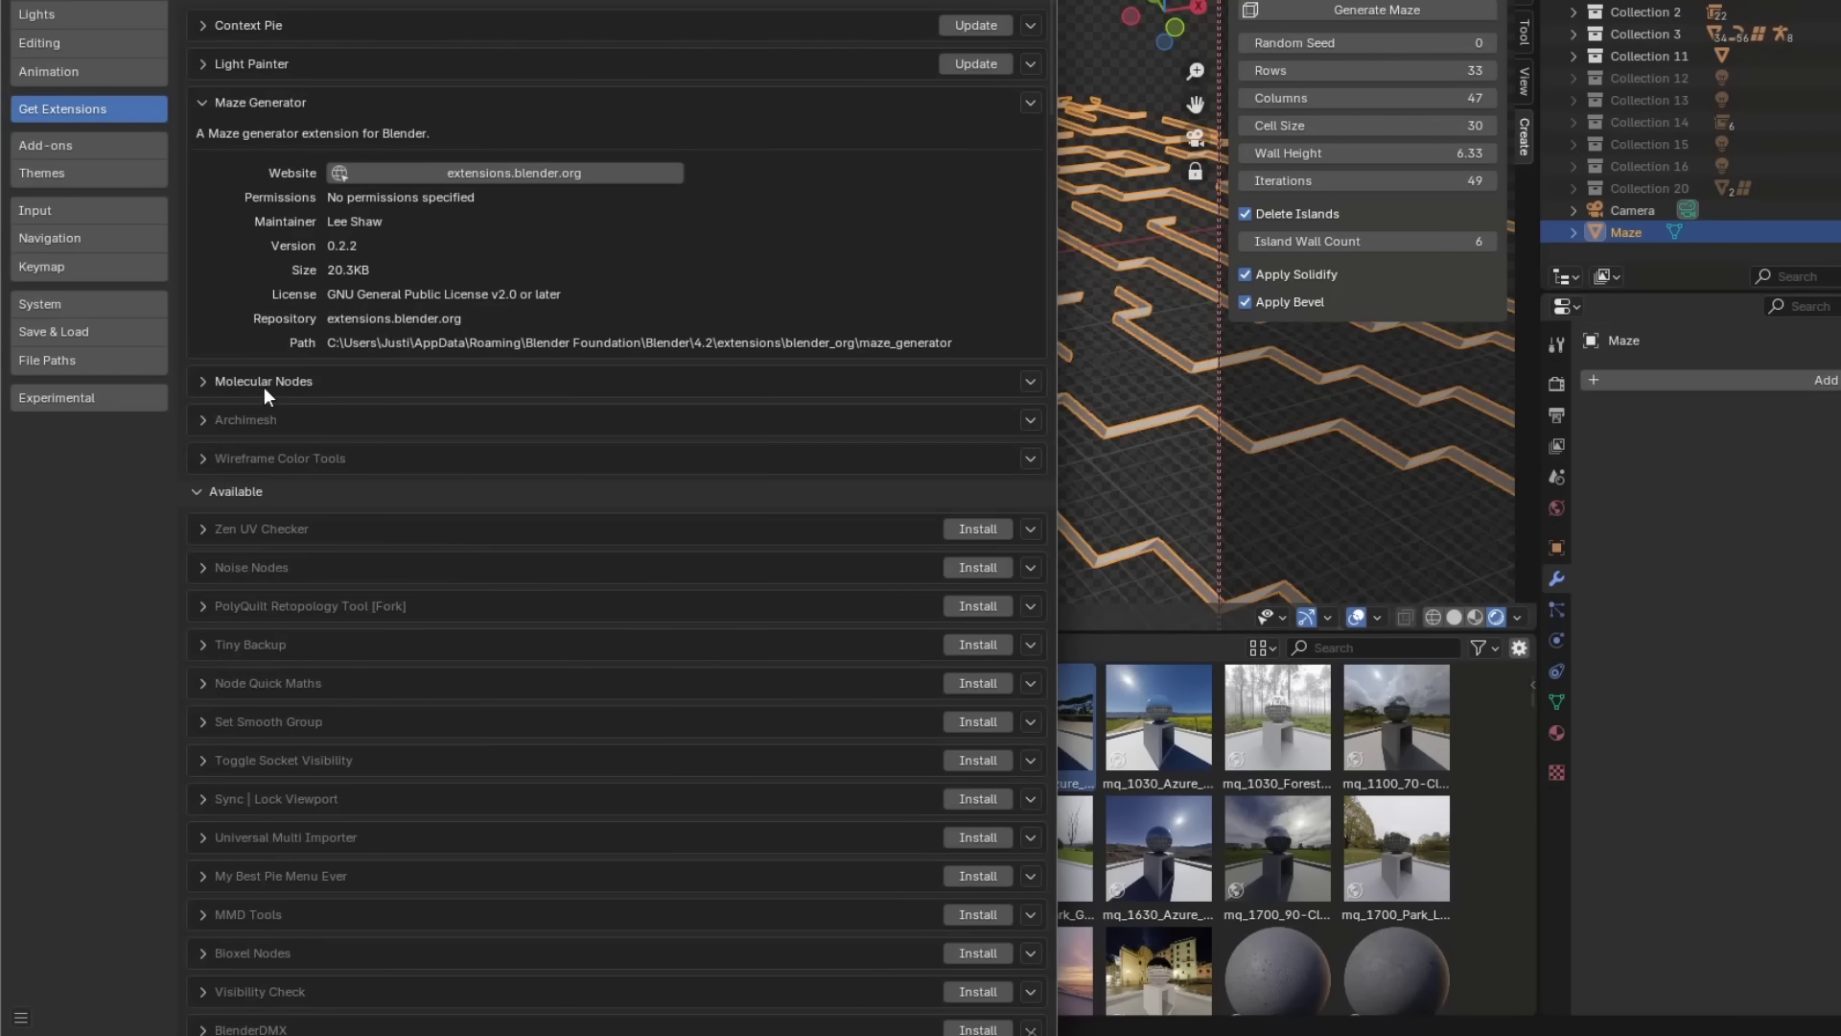
{"action": "left_click", "coordinate": [203, 382]}
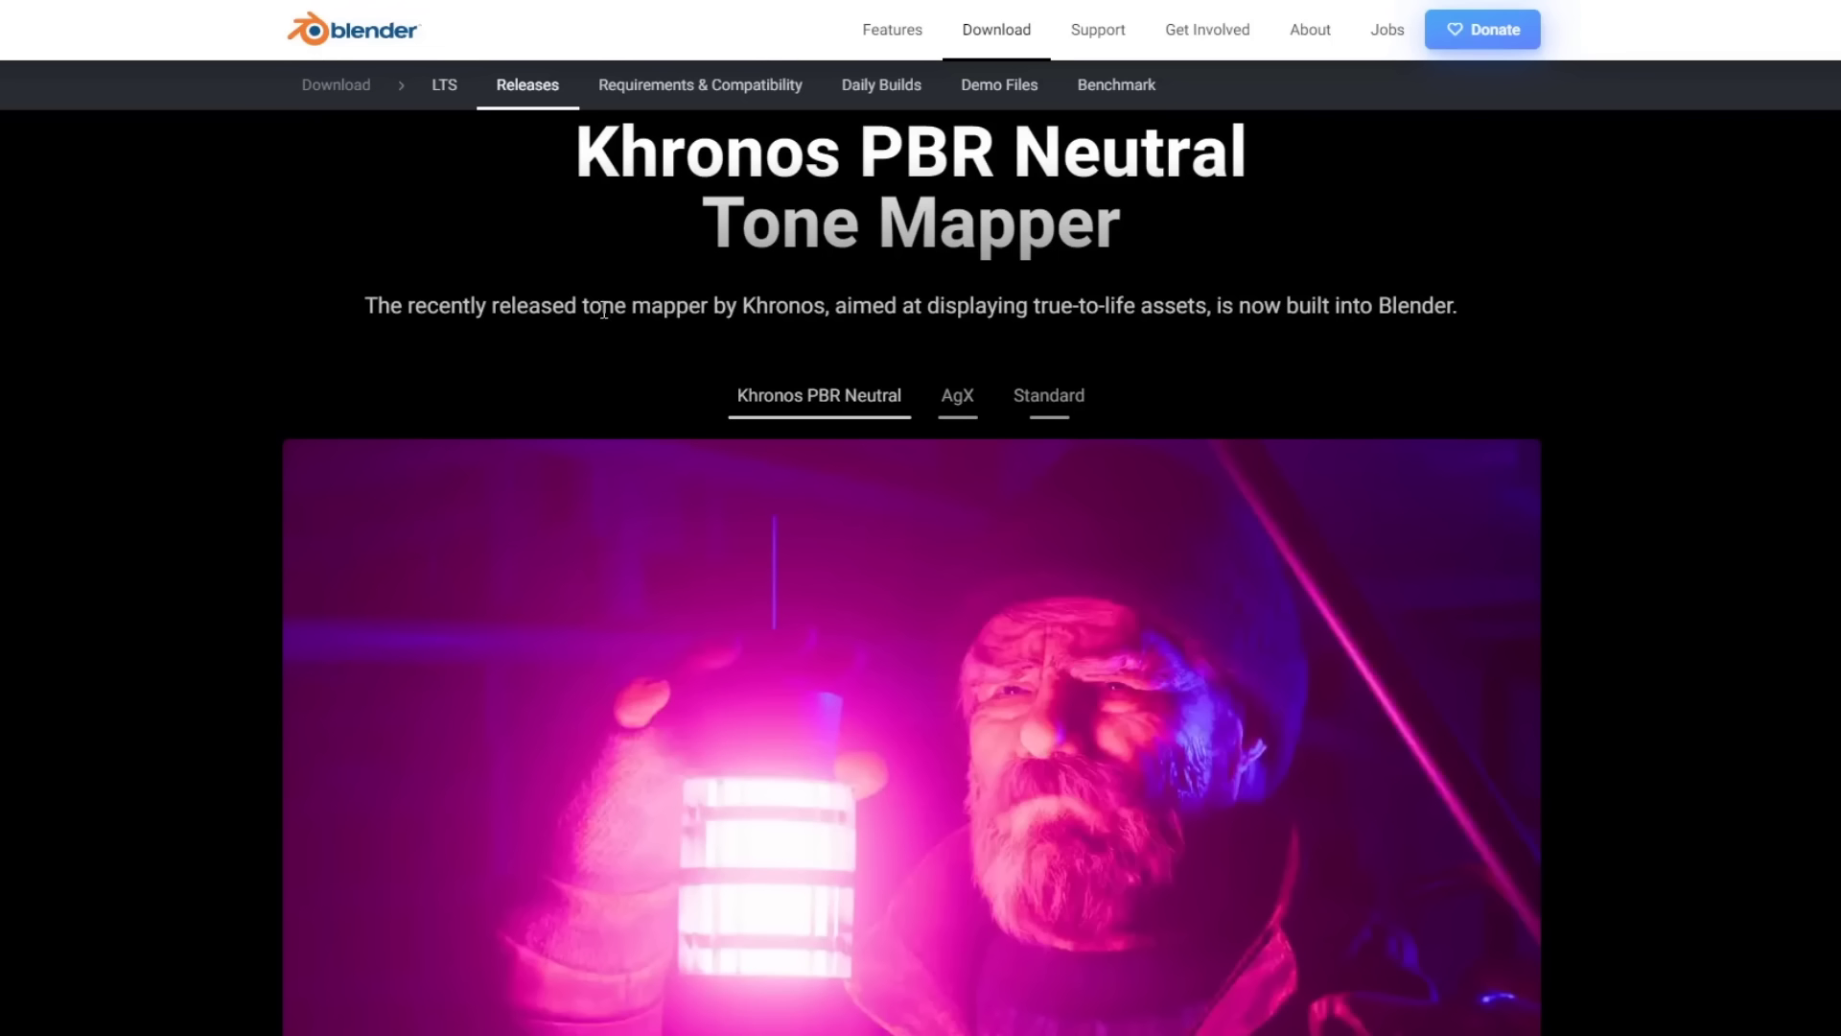
Compare the Khronos PBR Neutral, AgX and Standard tone mapper images on the Blender 4.2 release page.
{"action": "scroll", "coordinate": [998, 338], "scroll_direction": "down", "scroll_amount": 4}
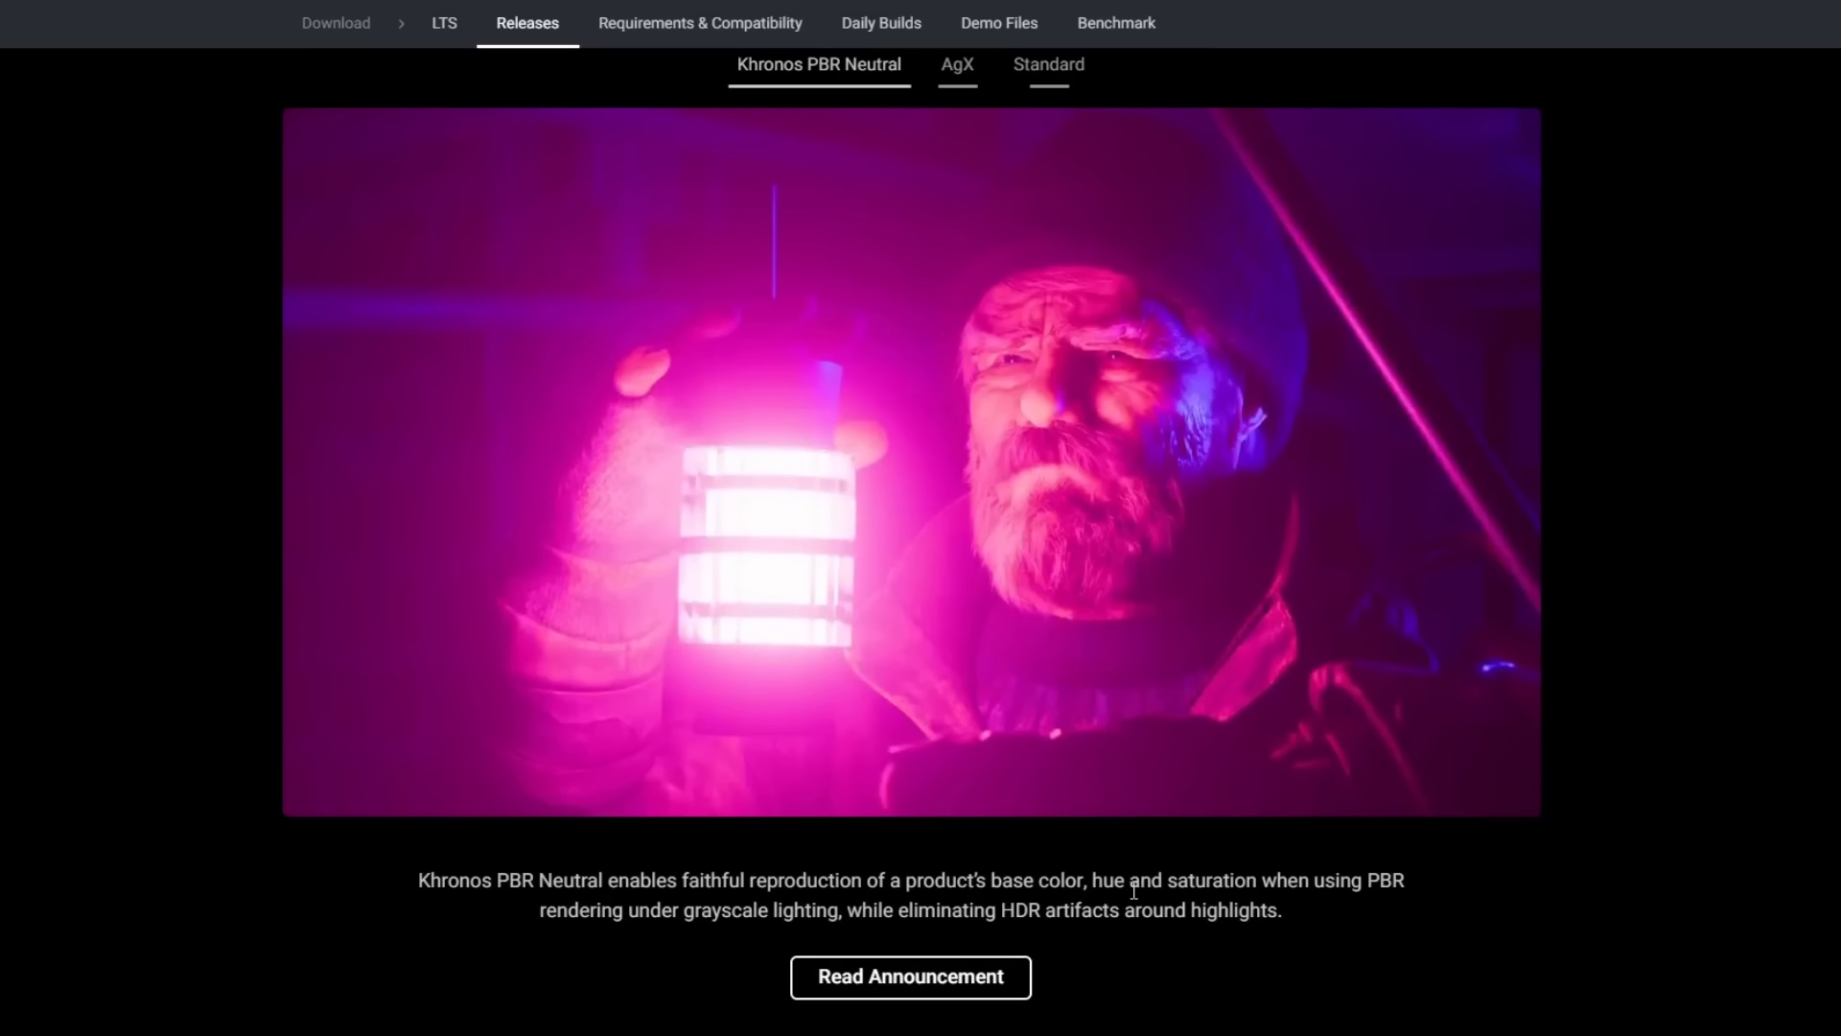
{"action": "scroll", "coordinate": [631, 528], "scroll_direction": "down", "scroll_amount": 1}
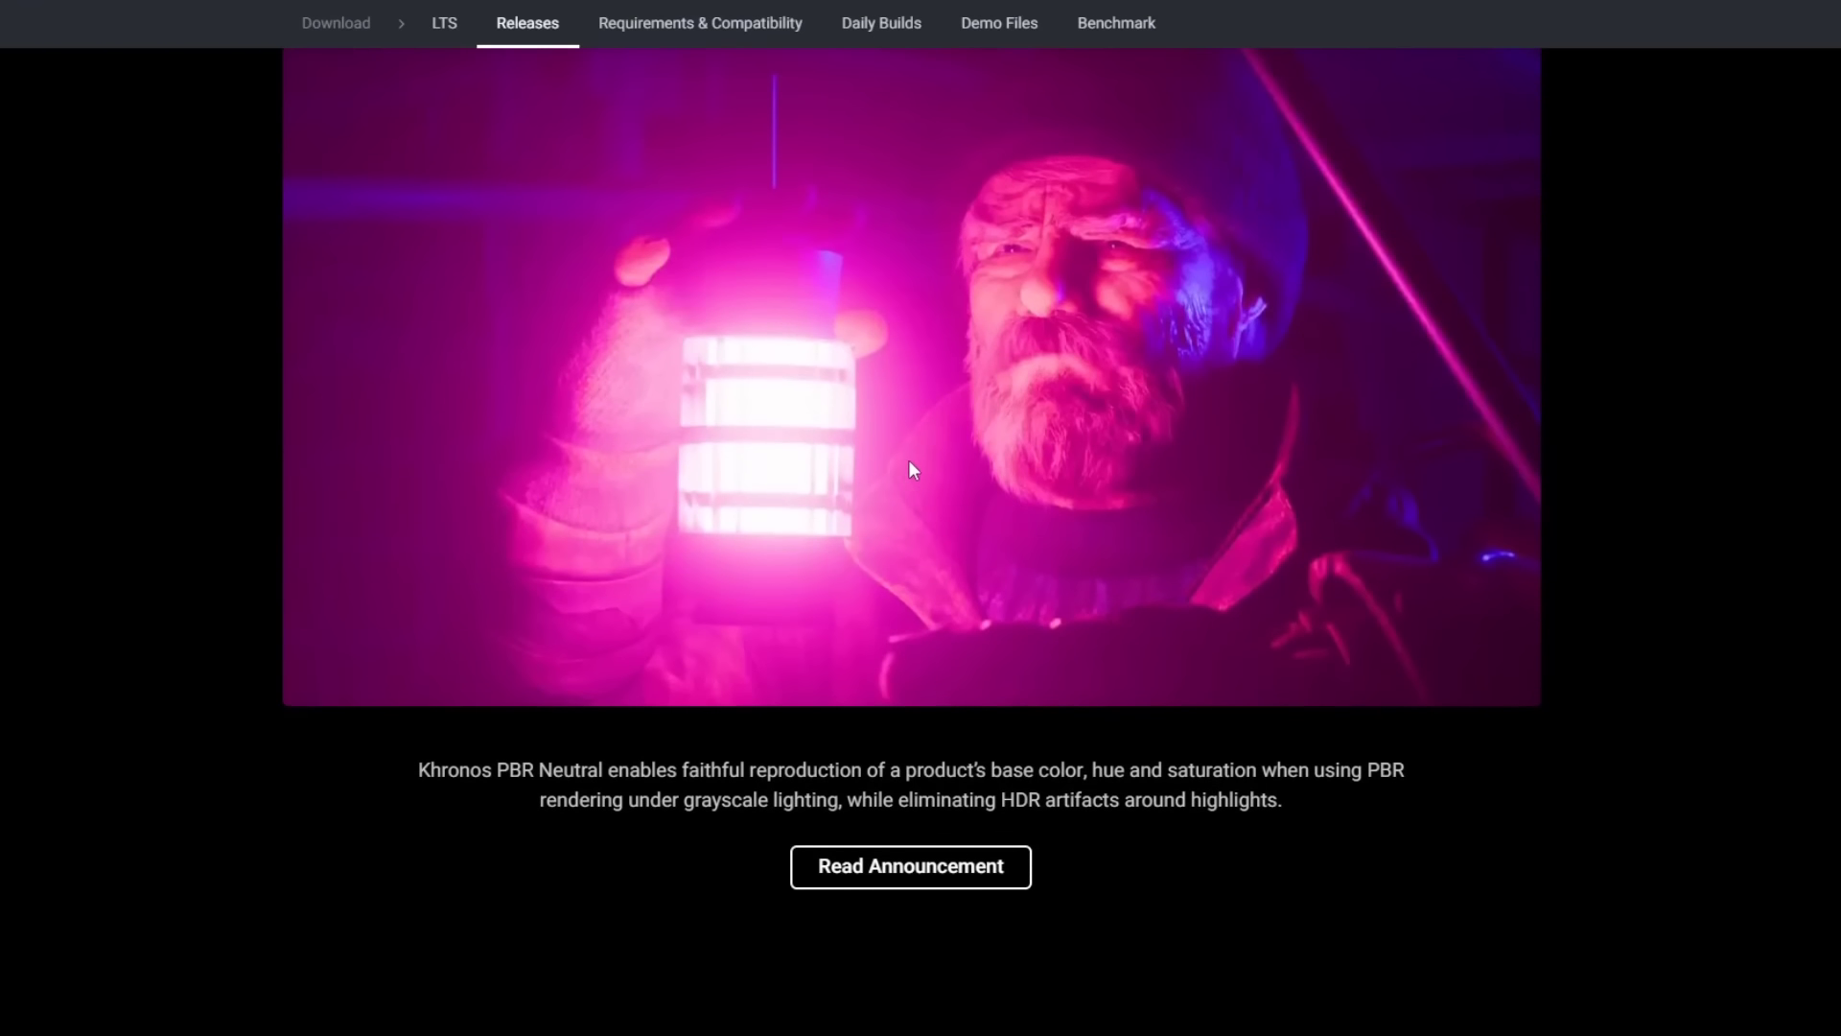
{"action": "scroll", "coordinate": [913, 460], "scroll_direction": "up", "scroll_amount": 1}
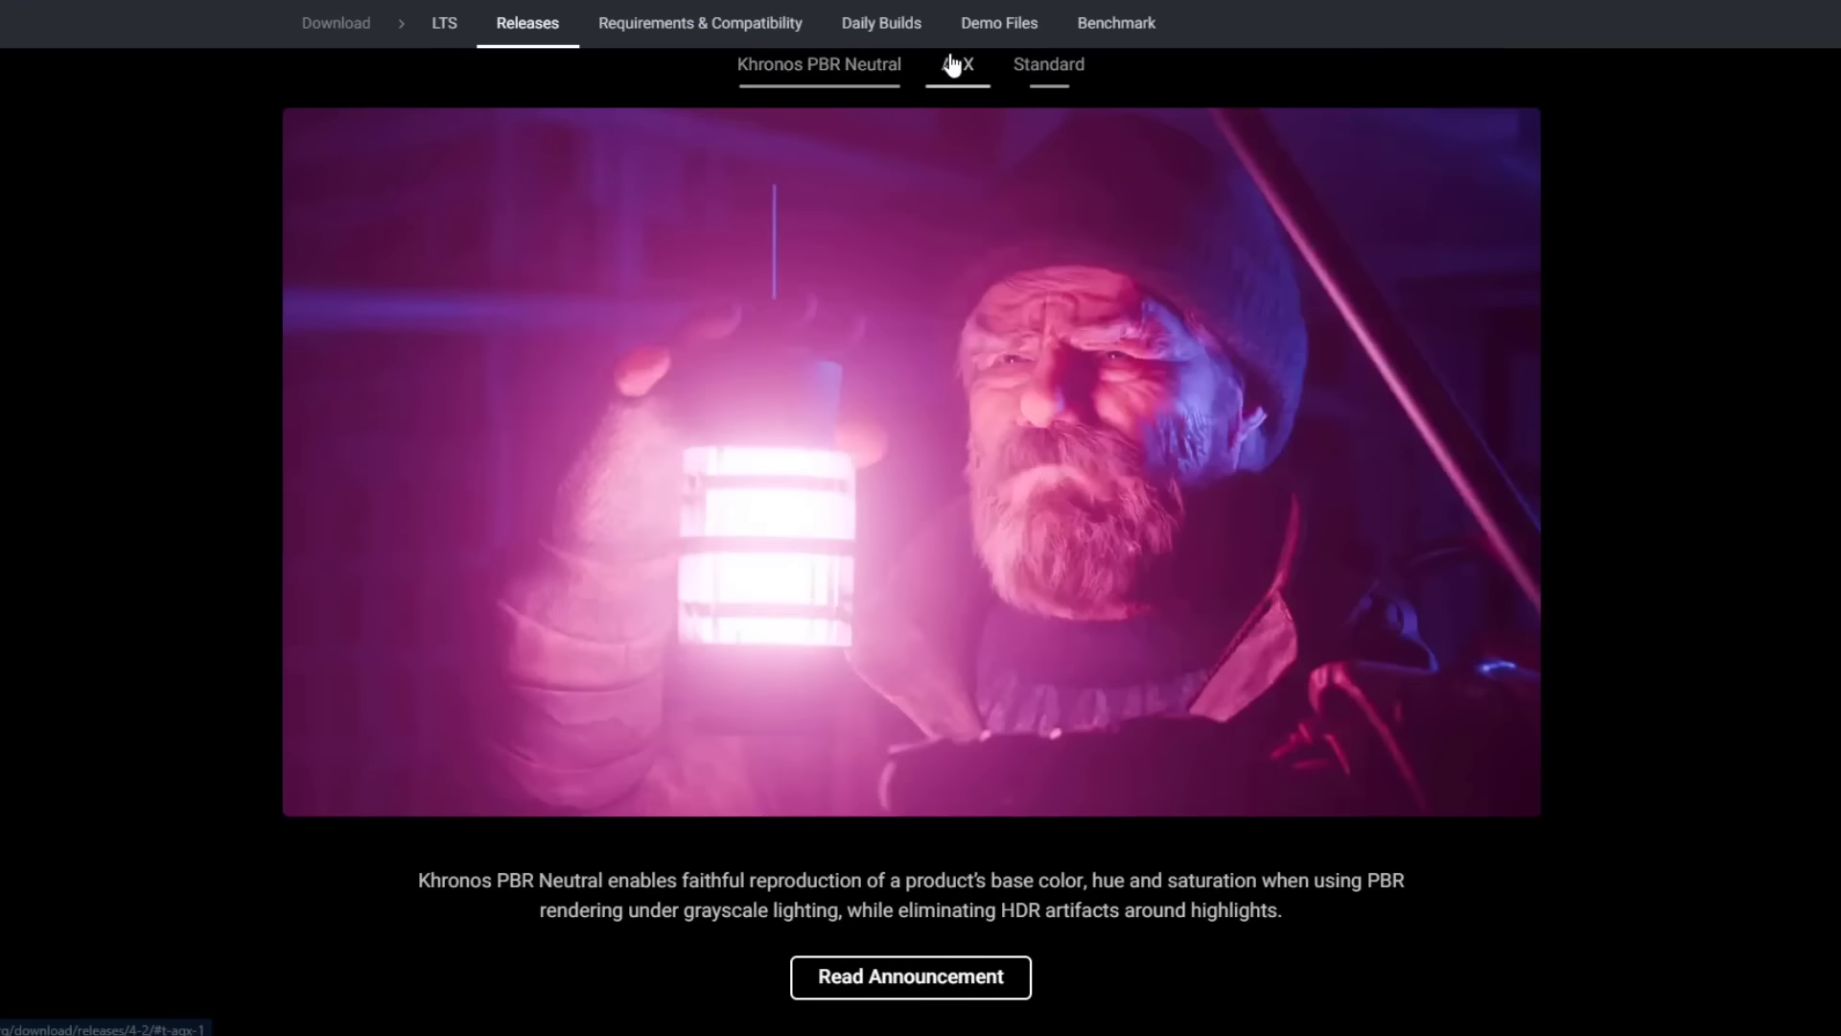
{"action": "left_click", "coordinate": [1049, 77]}
{"action": "left_click", "coordinate": [860, 79]}
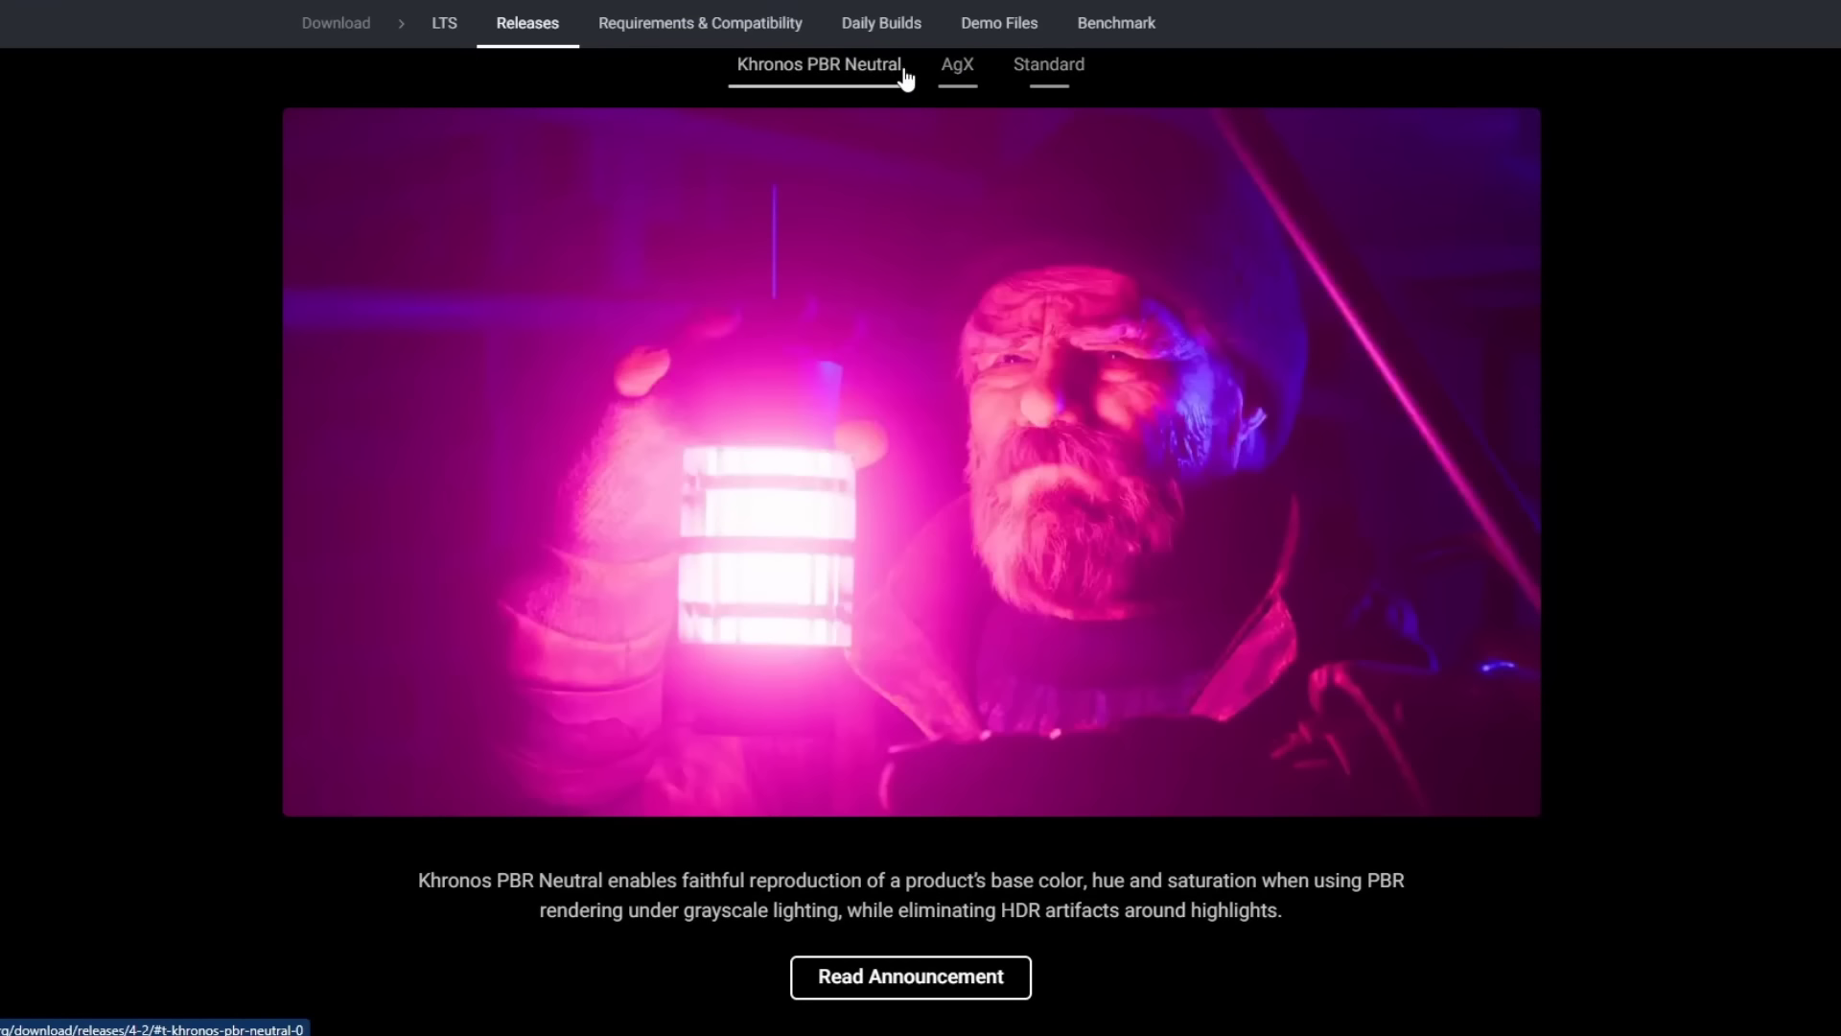
{"action": "left_click", "coordinate": [958, 70]}
{"action": "left_click", "coordinate": [1015, 183]}
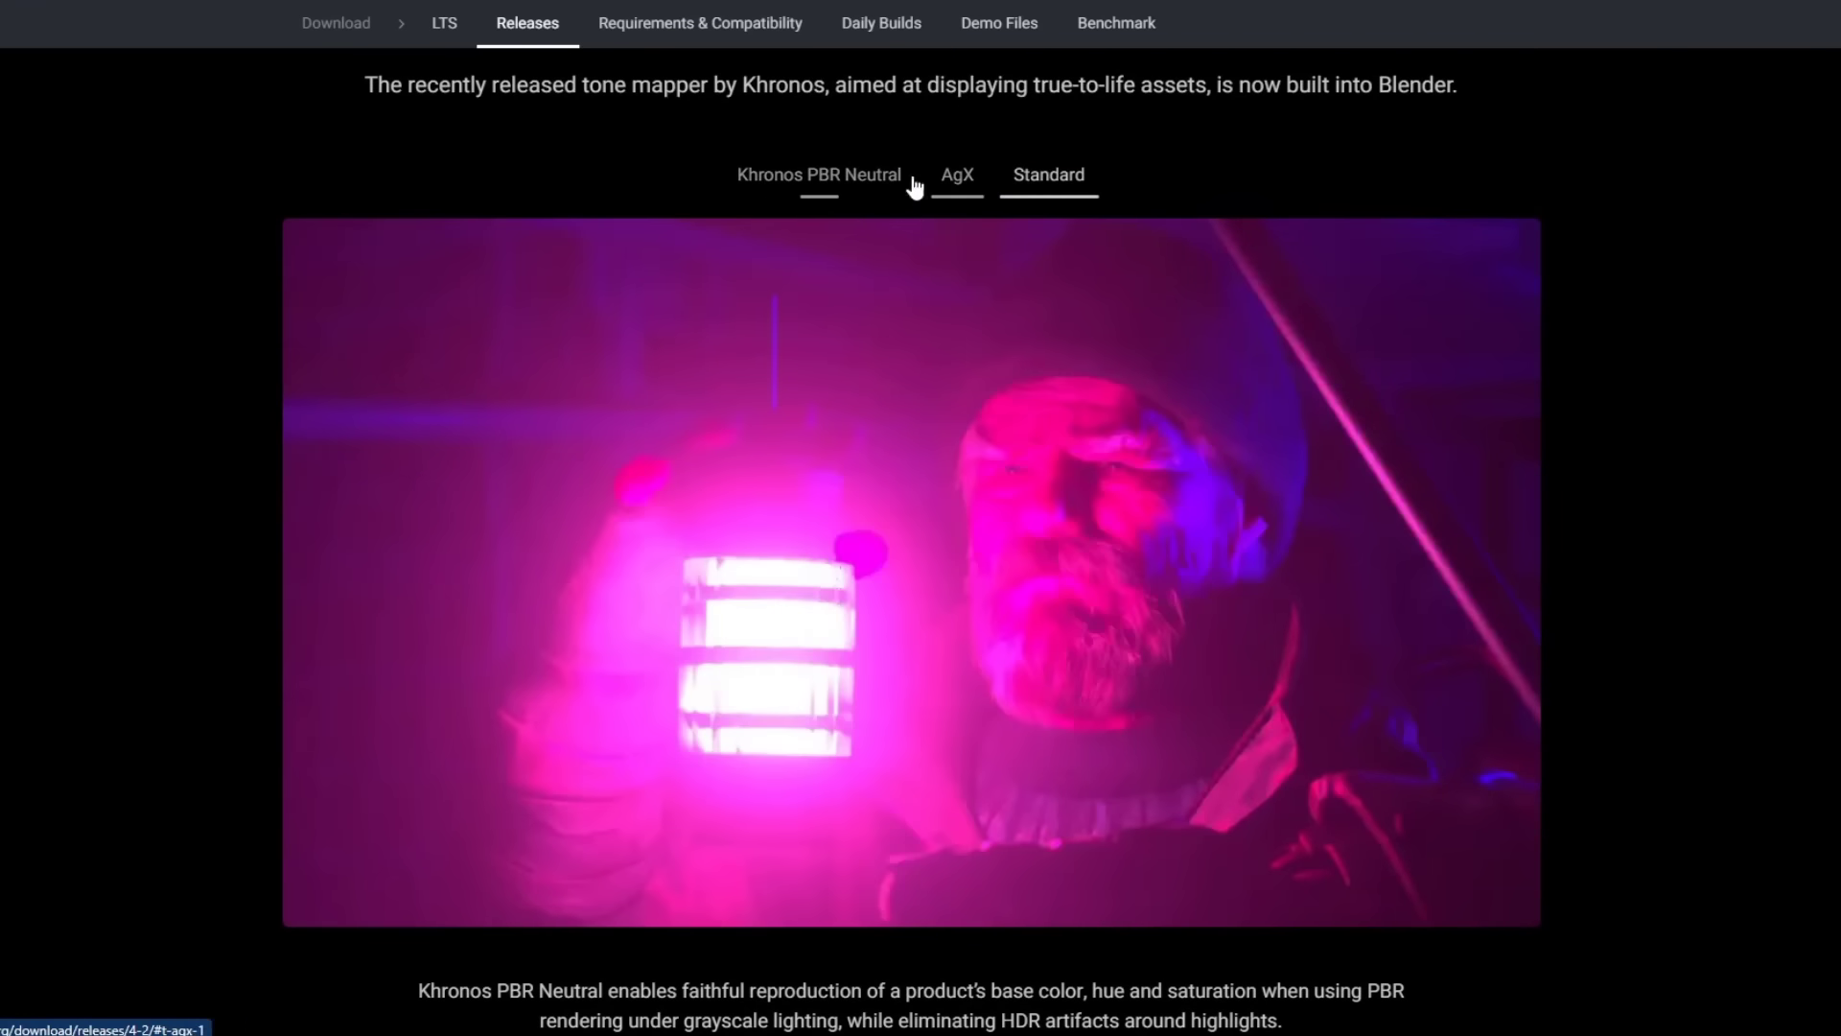
{"action": "left_click", "coordinate": [827, 182]}
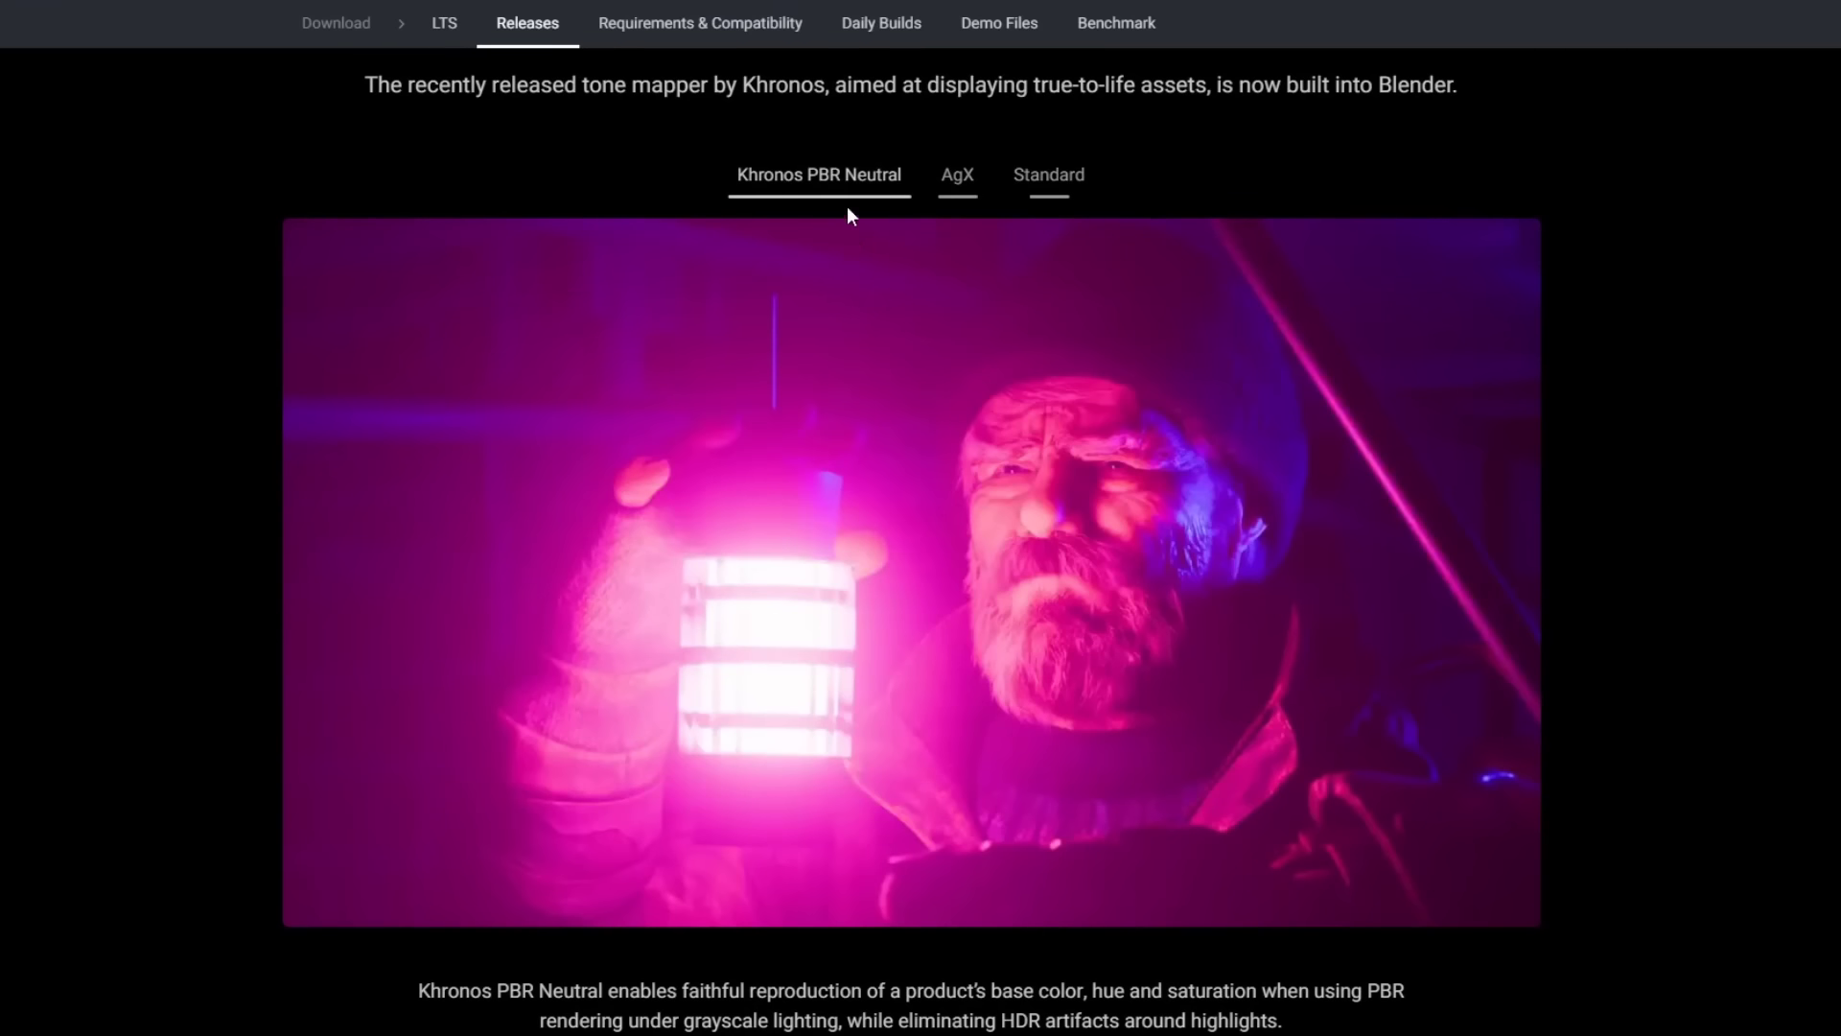
Examine the release page's sections on the new Polyline, Line and Lasso sculpting gesture tools.
{"action": "scroll", "coordinate": [850, 215], "scroll_direction": "down", "scroll_amount": 7}
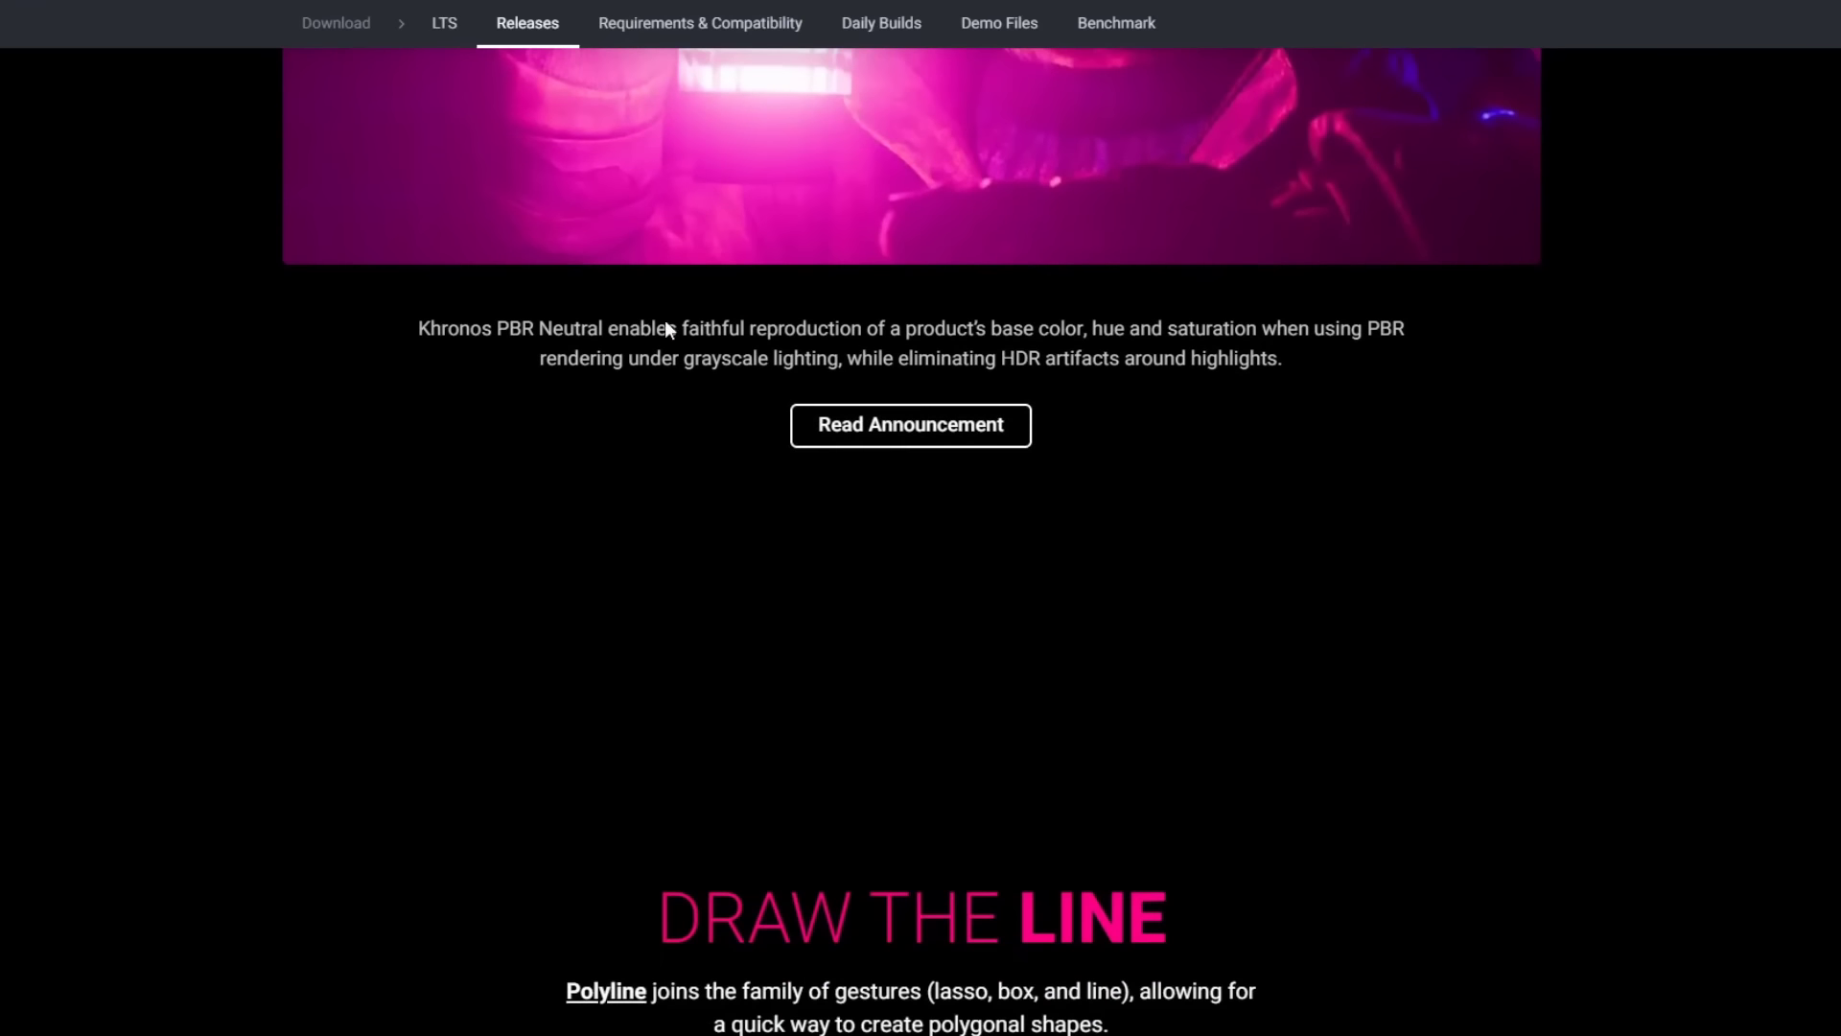
{"action": "scroll", "coordinate": [707, 611], "scroll_direction": "down", "scroll_amount": 8}
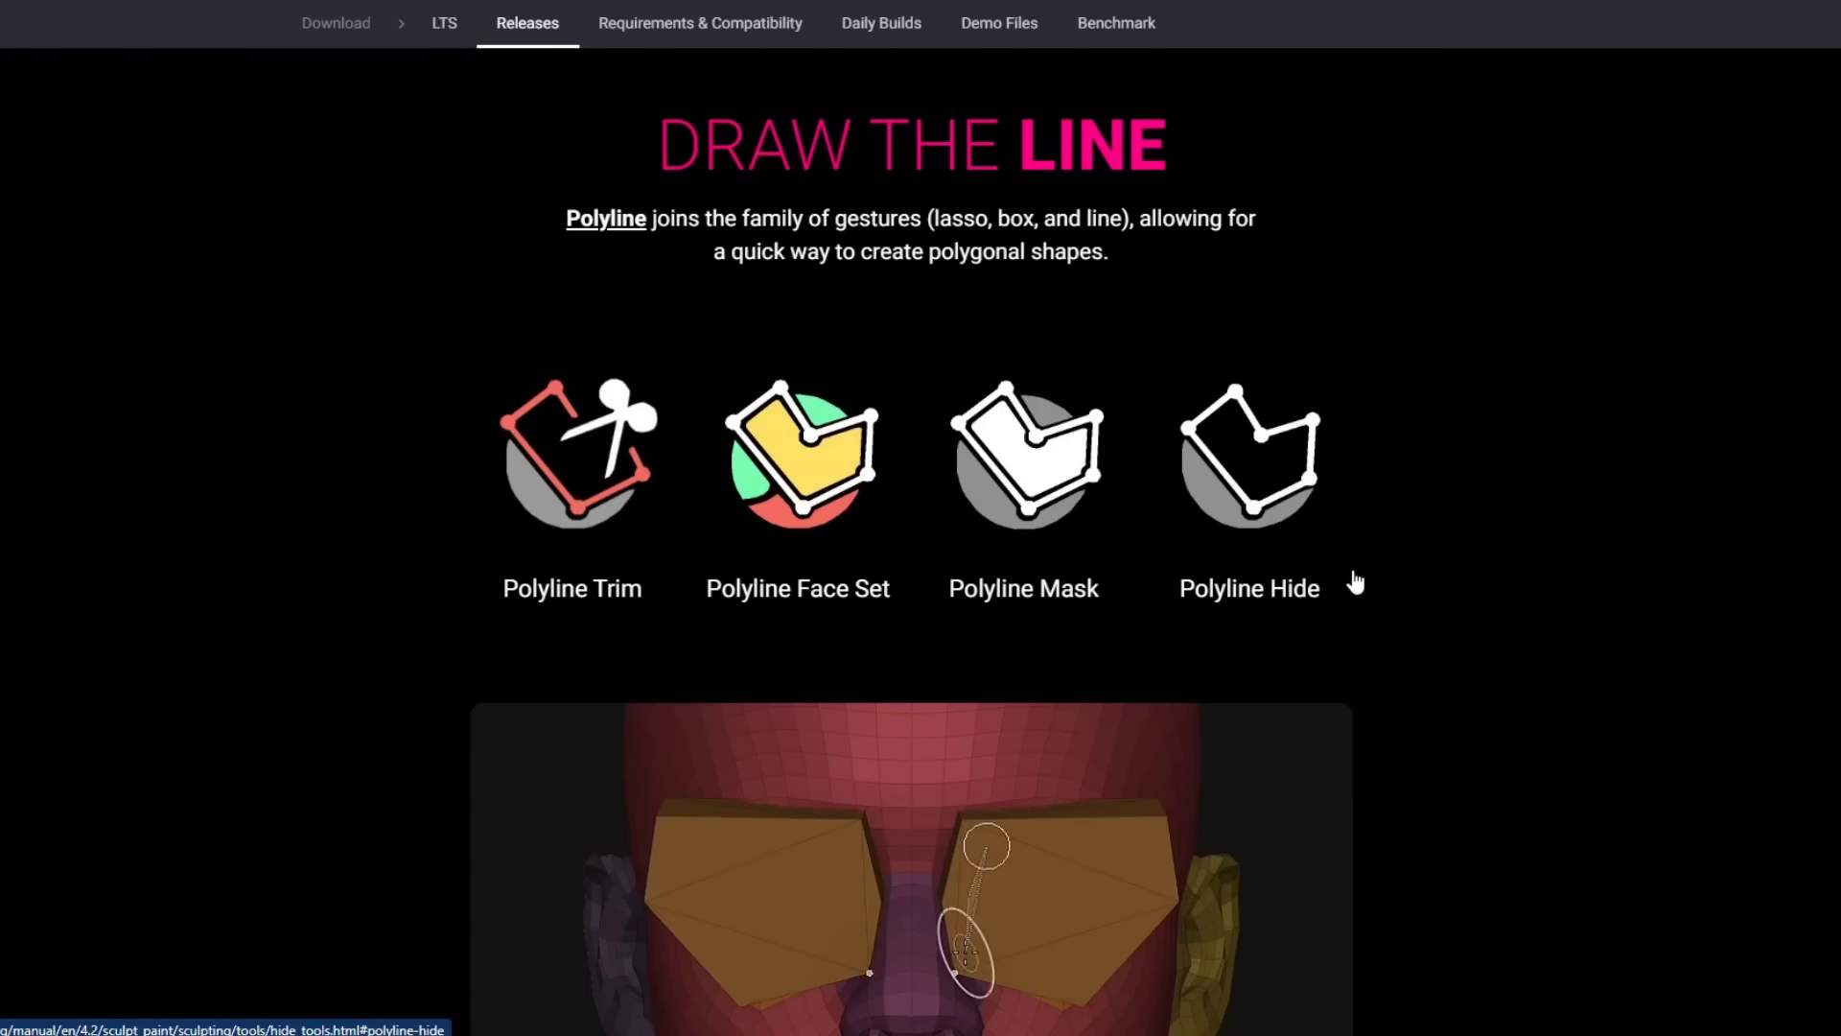
{"action": "scroll", "coordinate": [1351, 579], "scroll_direction": "down", "scroll_amount": 2}
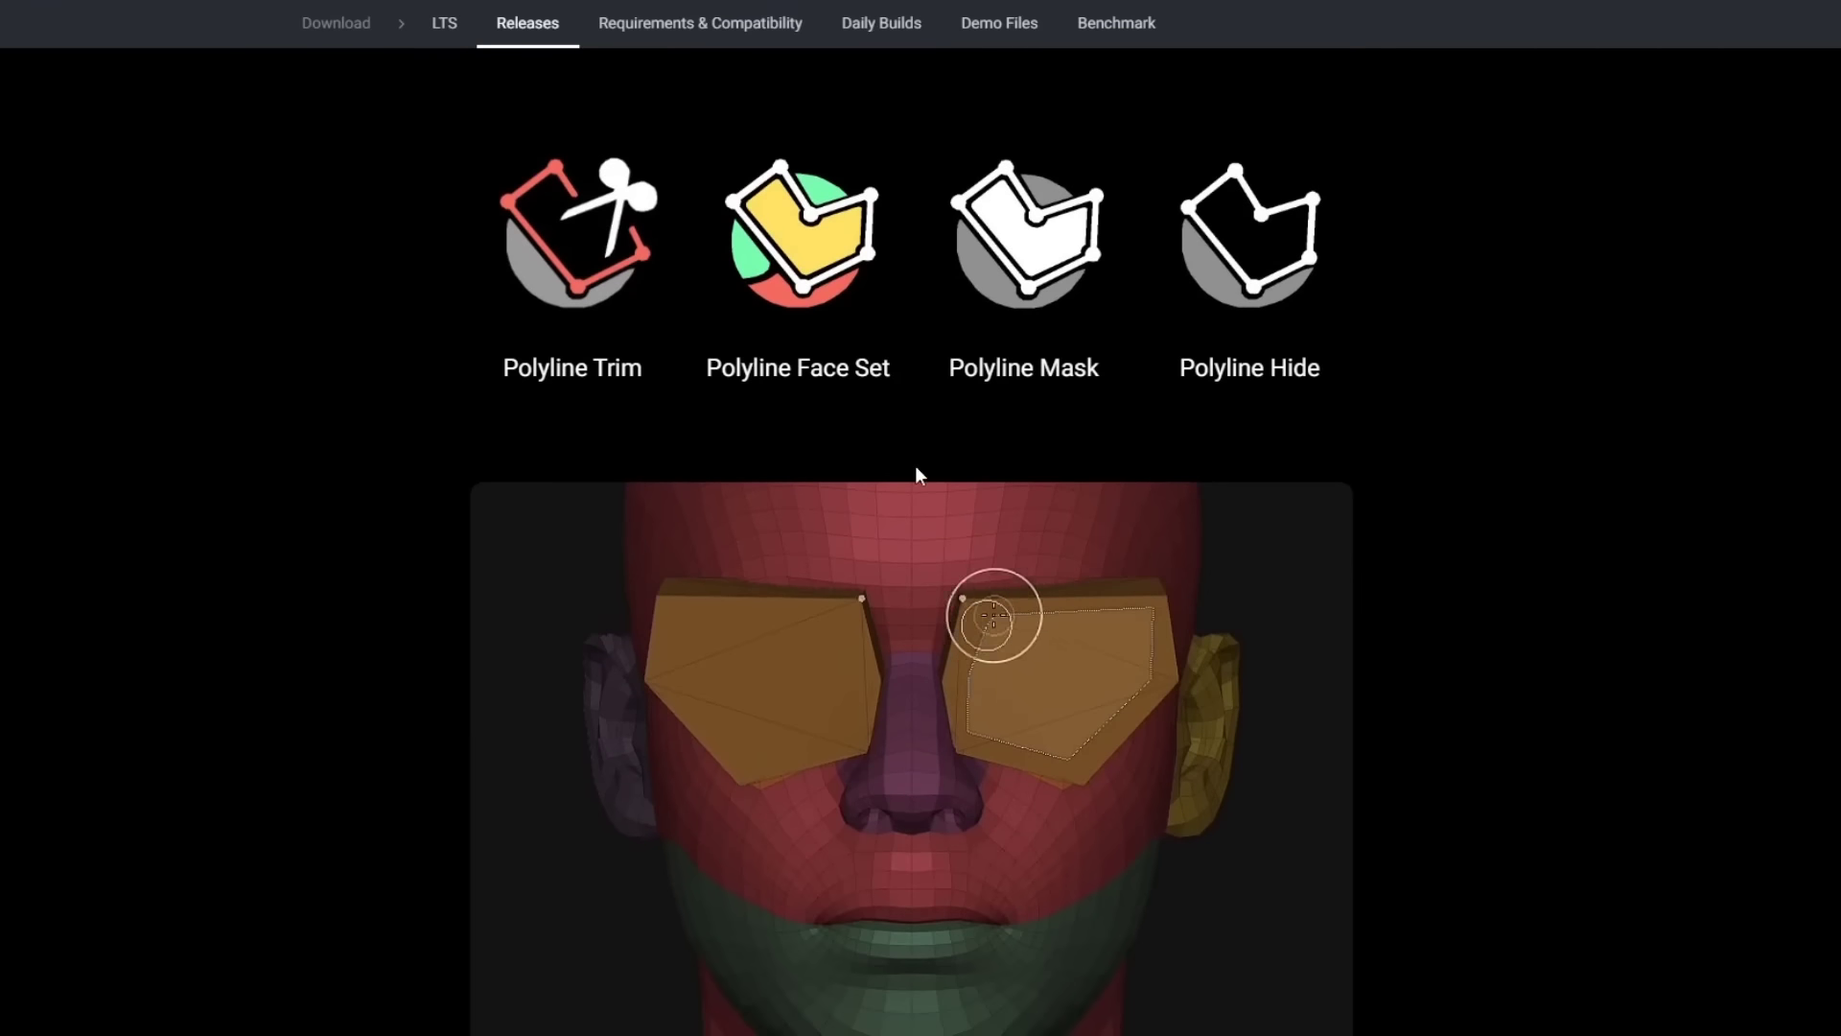
{"action": "scroll", "coordinate": [1120, 391], "scroll_direction": "down", "scroll_amount": 10}
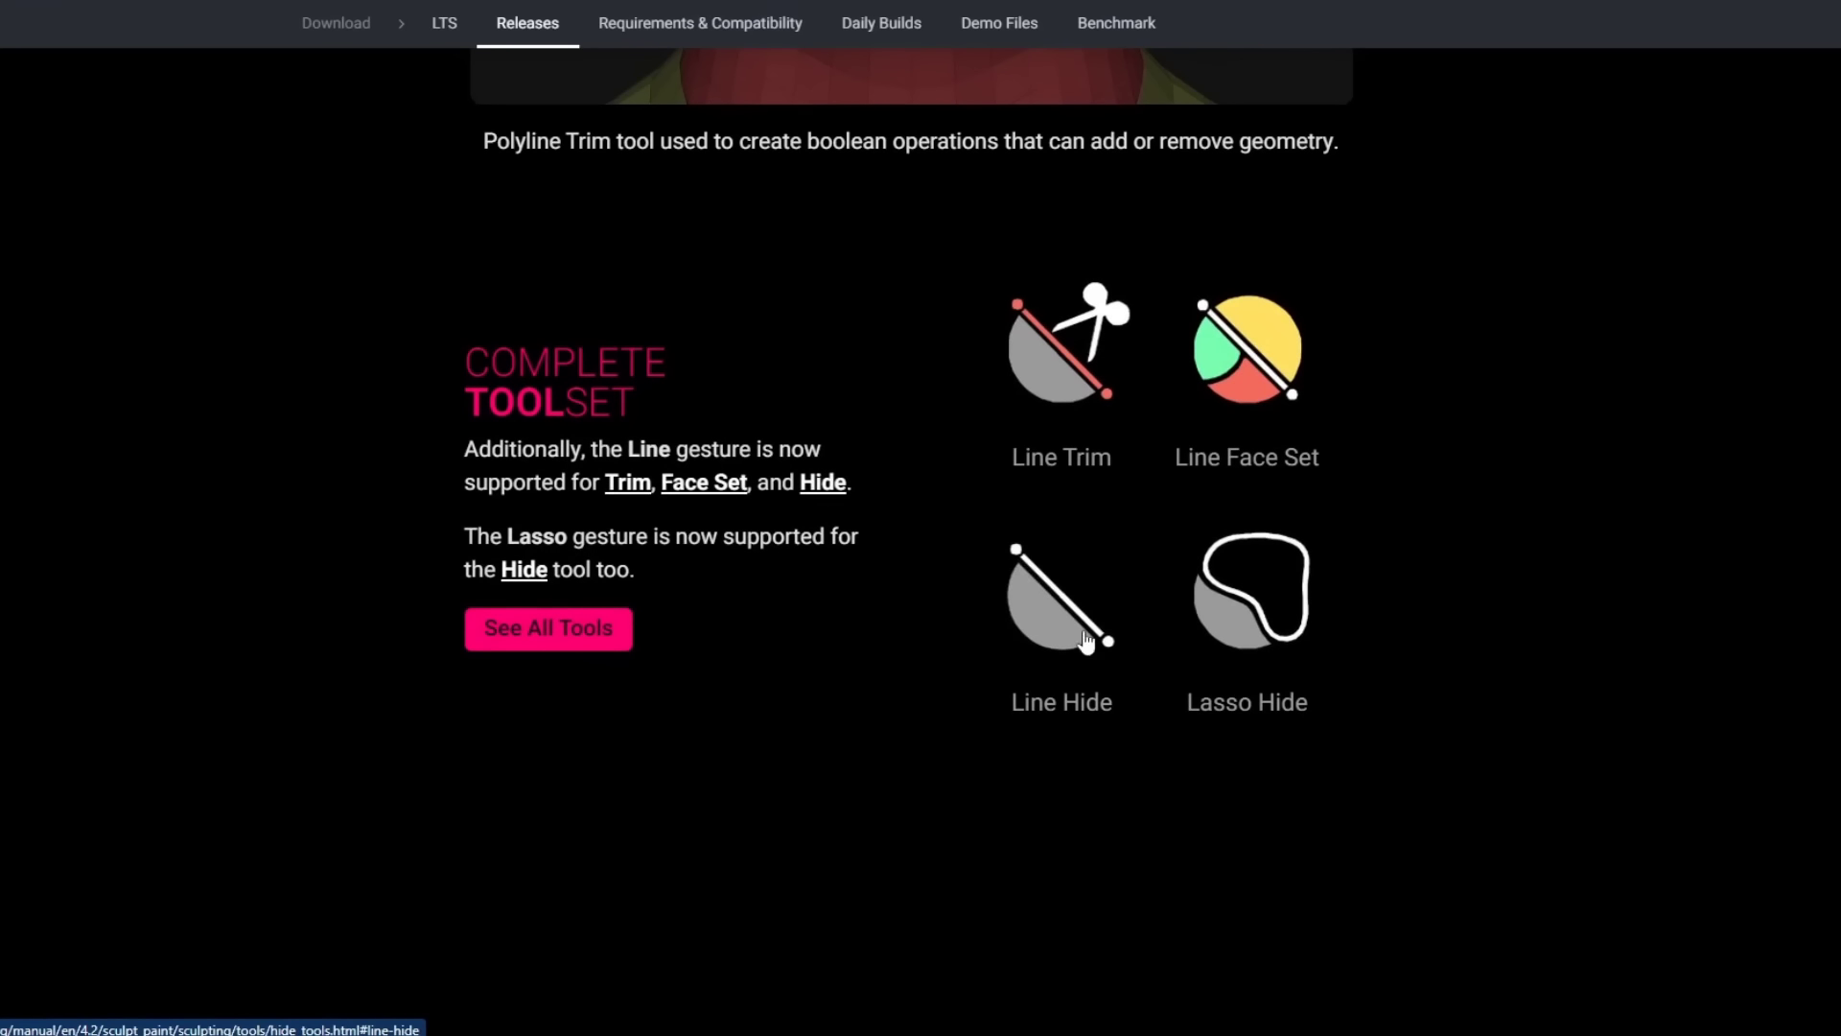
{"action": "scroll", "coordinate": [884, 503], "scroll_direction": "down", "scroll_amount": 5}
{"action": "scroll", "coordinate": [882, 493], "scroll_direction": "up", "scroll_amount": 9}
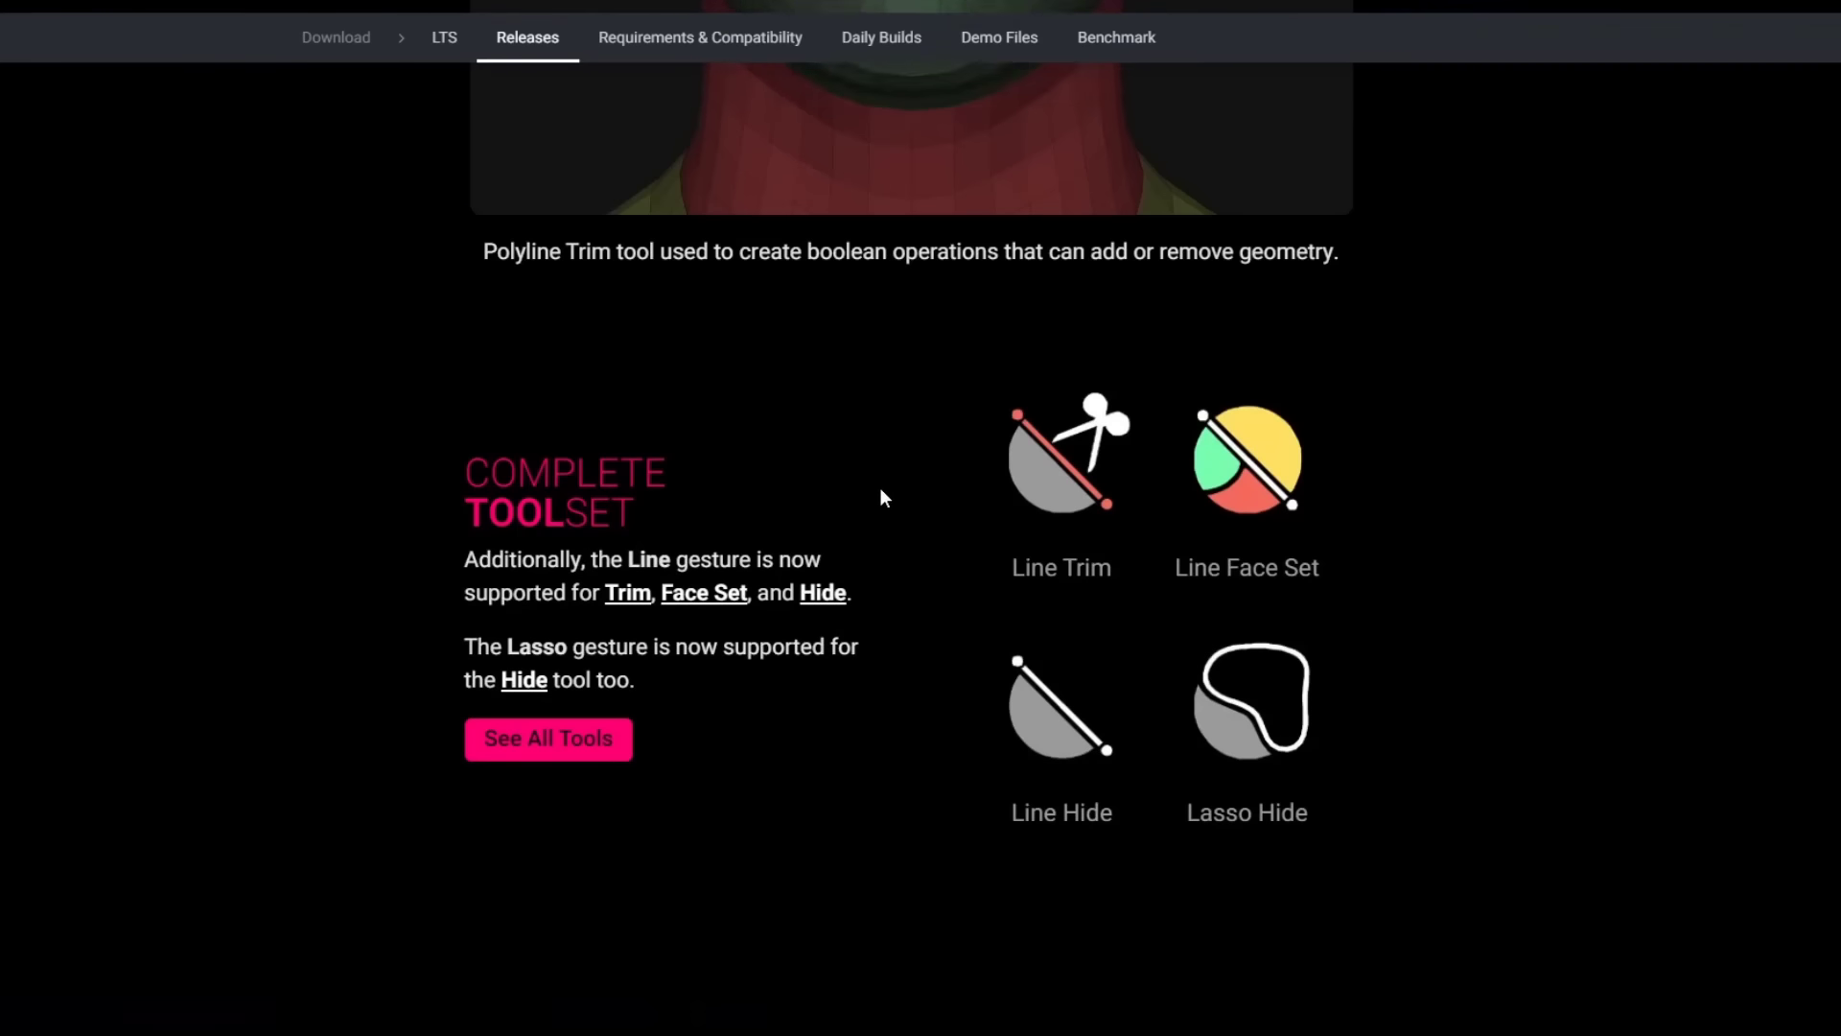
{"action": "scroll", "coordinate": [935, 422], "scroll_direction": "up", "scroll_amount": 3}
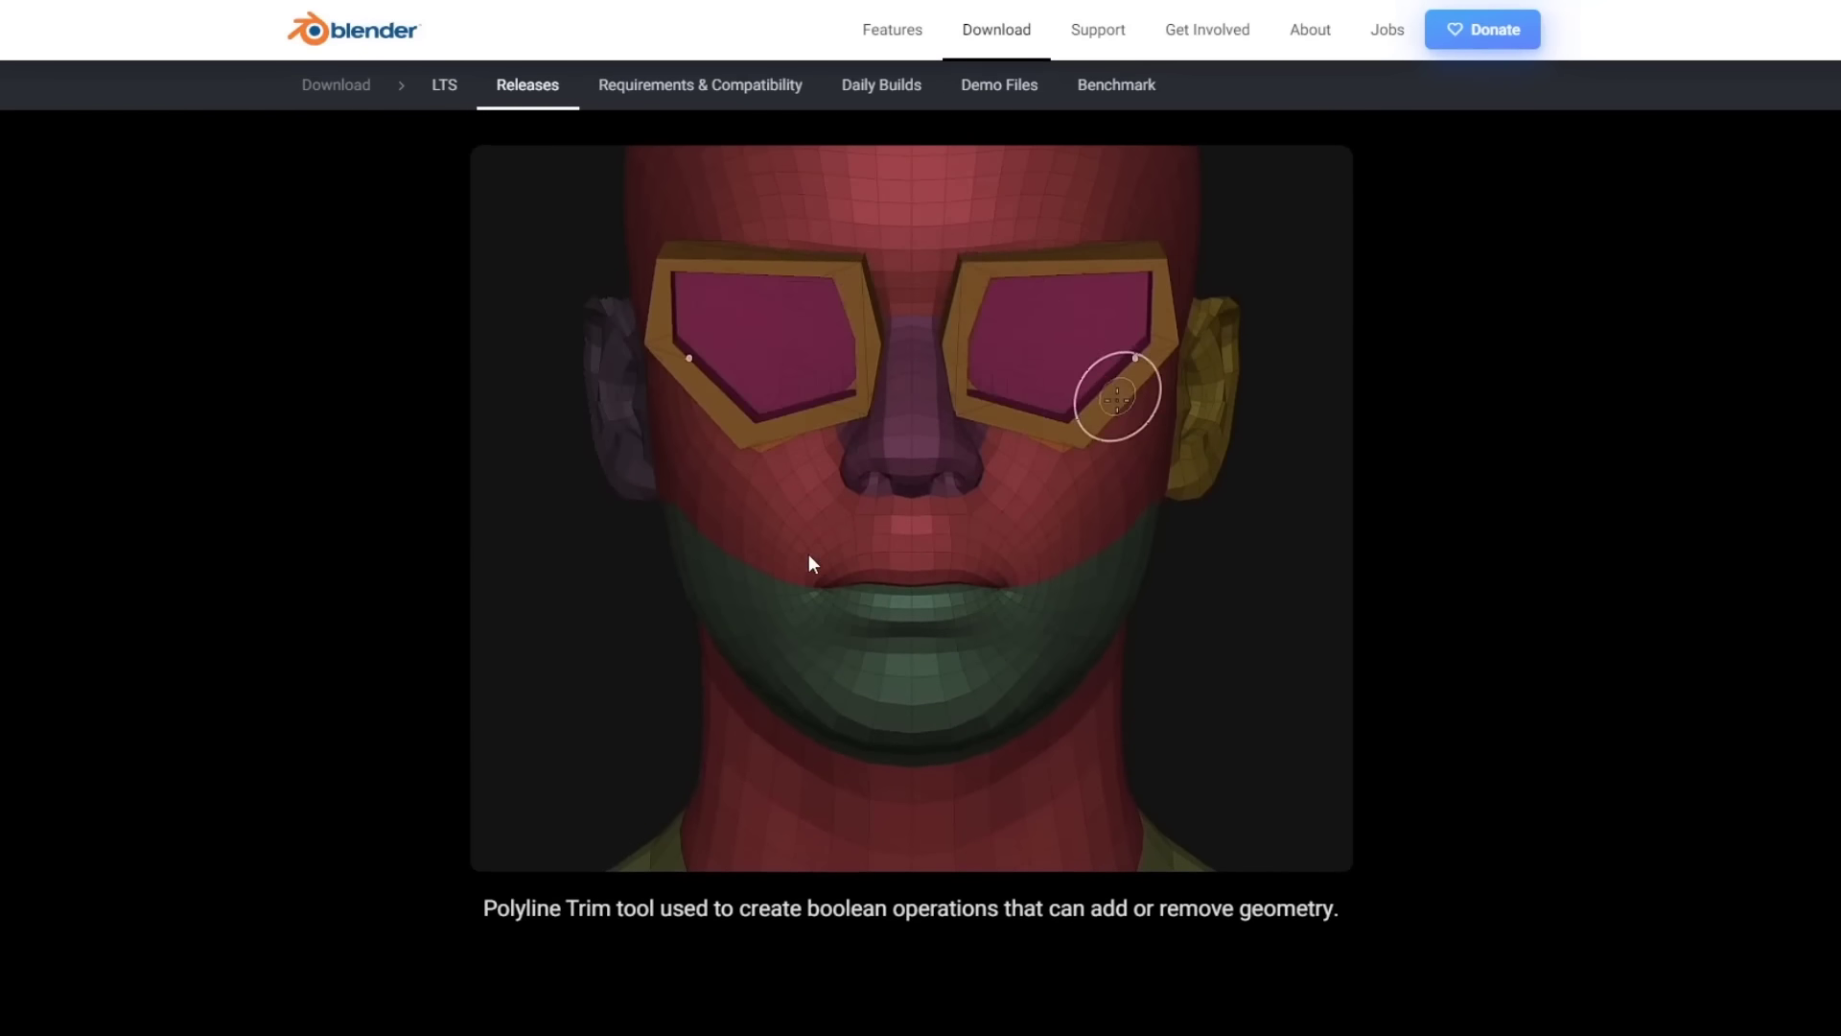
Examine the release page's Enter the Matrix section, playing its pizza box video, and the Point and Shoot section on node tools.
{"action": "scroll", "coordinate": [796, 551], "scroll_direction": "down", "scroll_amount": 3}
{"action": "scroll", "coordinate": [767, 499], "scroll_direction": "down", "scroll_amount": 20}
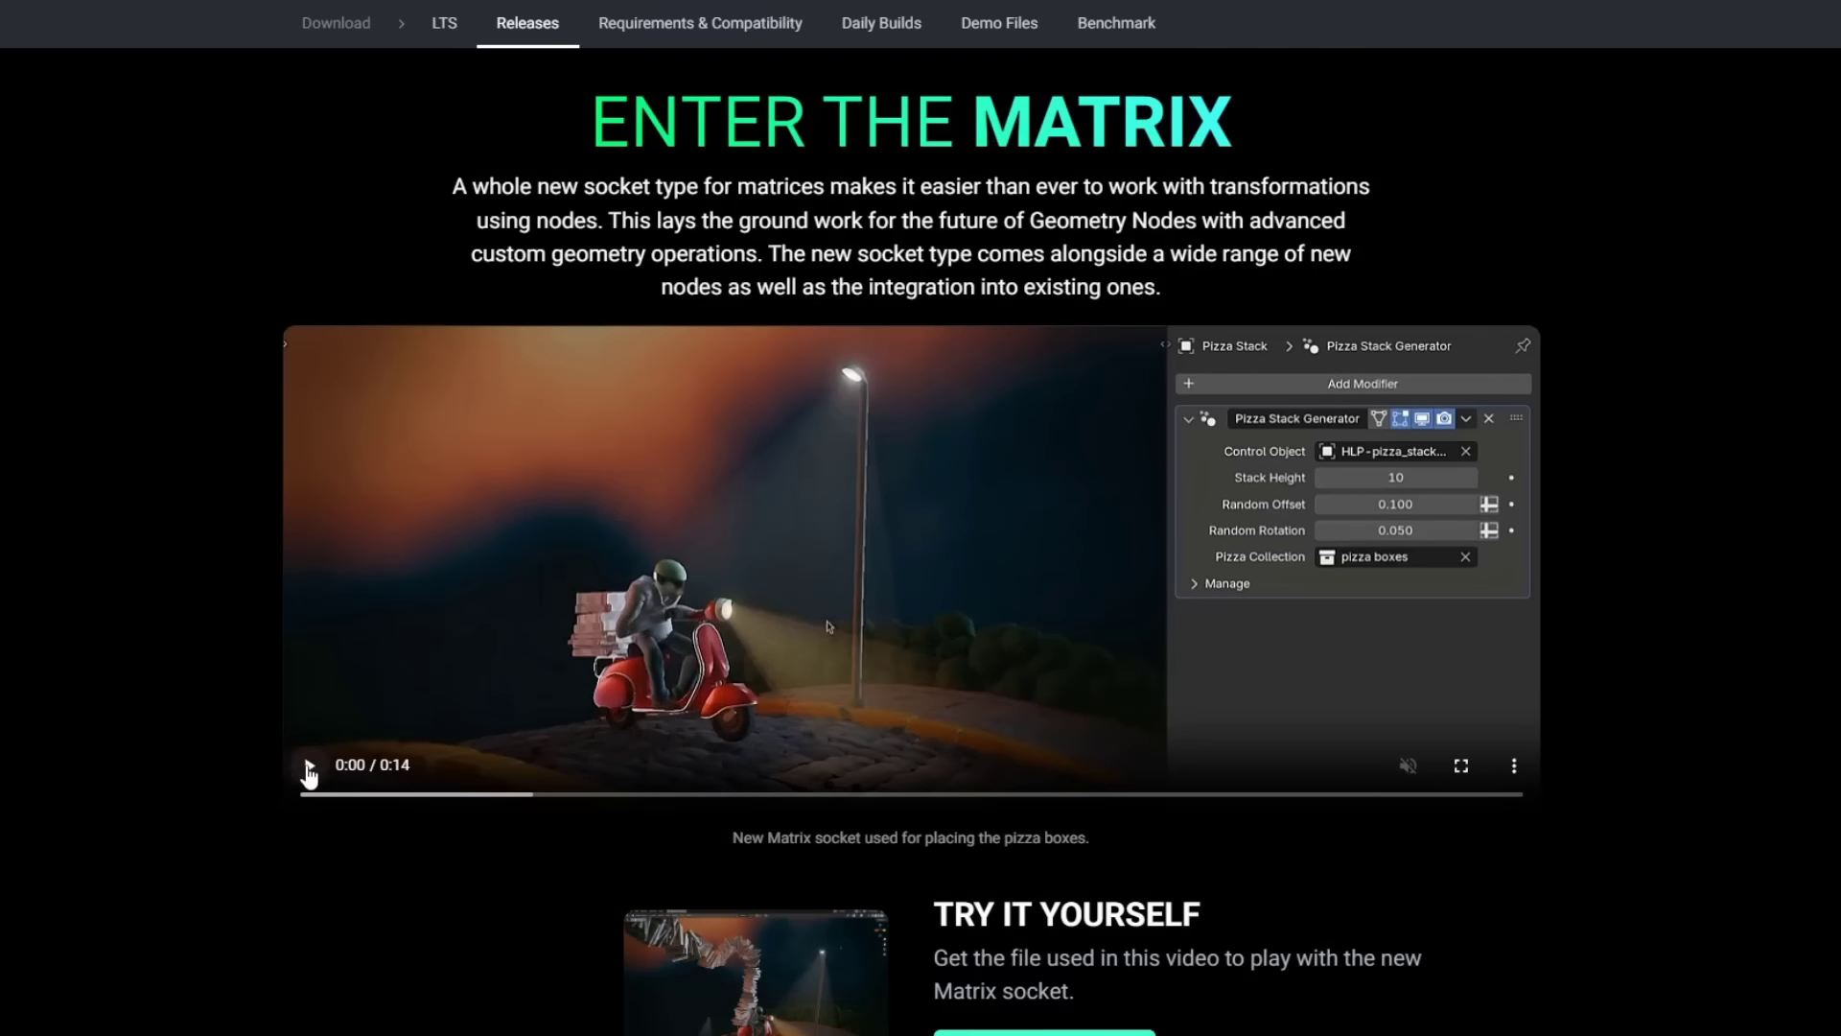
{"action": "left_click", "coordinate": [308, 767]}
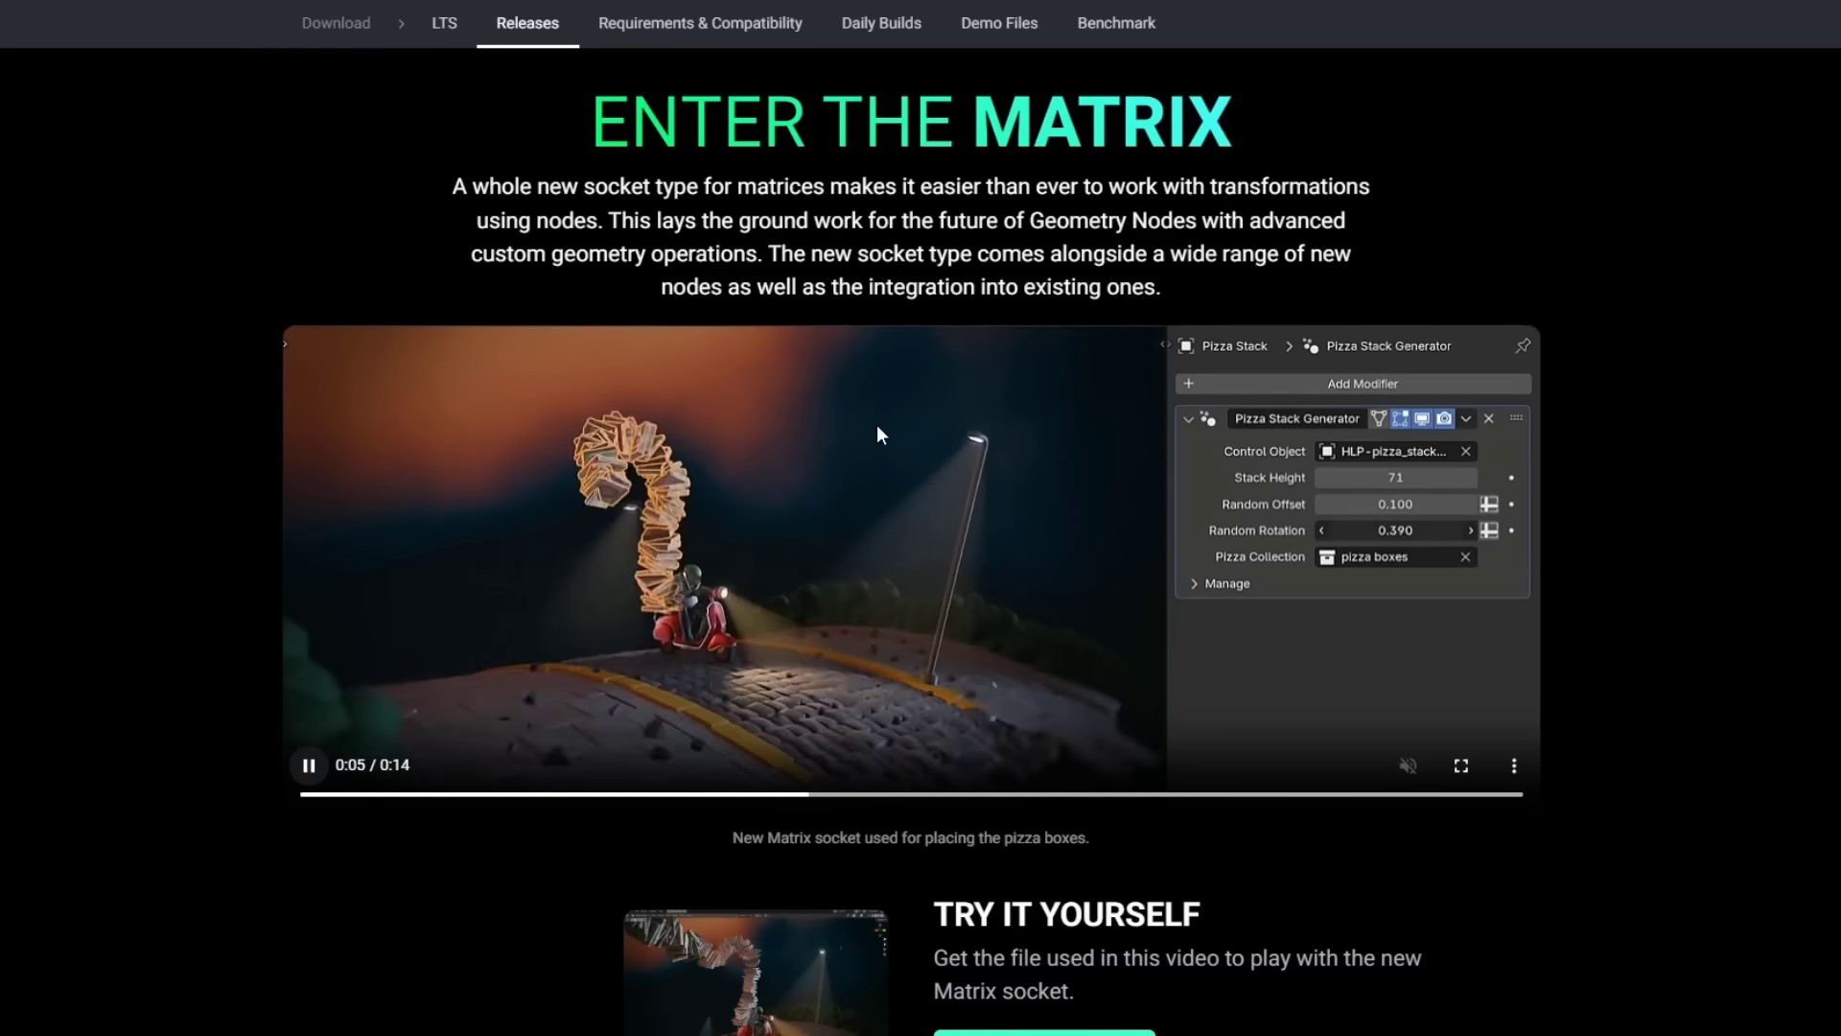
{"action": "scroll", "coordinate": [753, 230], "scroll_direction": "down", "scroll_amount": 5}
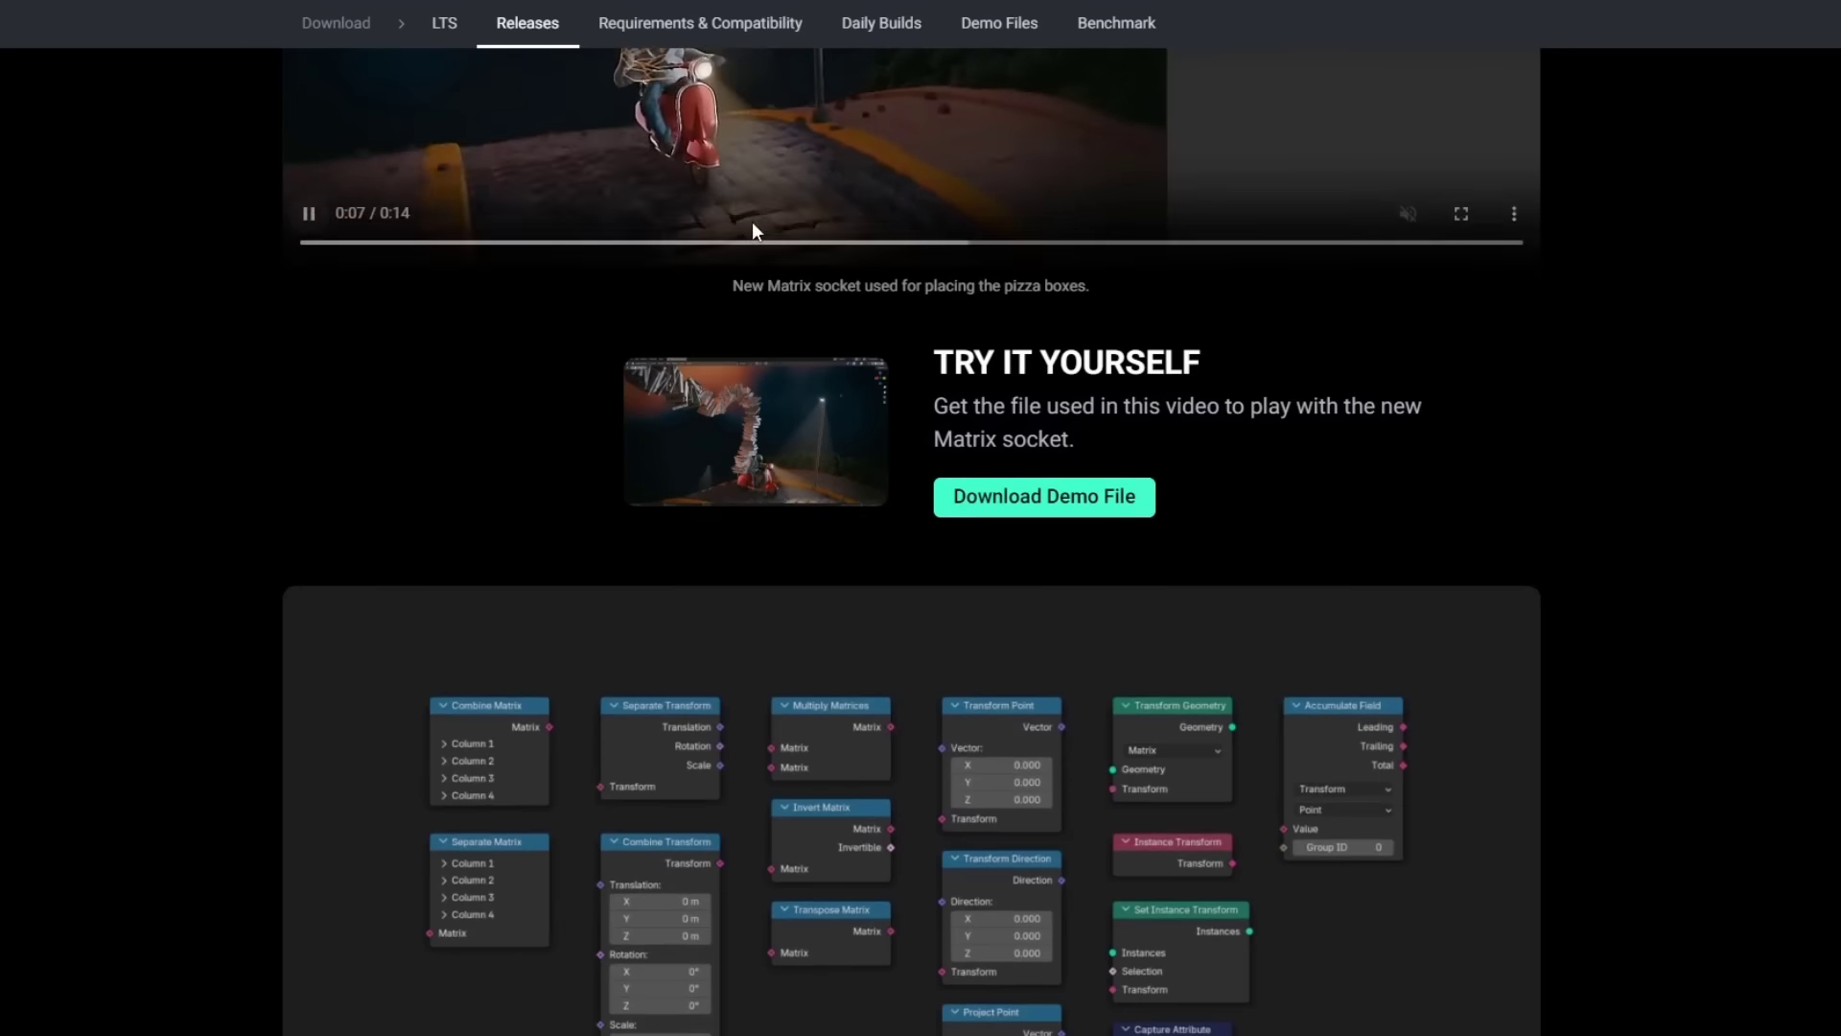
{"action": "scroll", "coordinate": [486, 338], "scroll_direction": "down", "scroll_amount": 2}
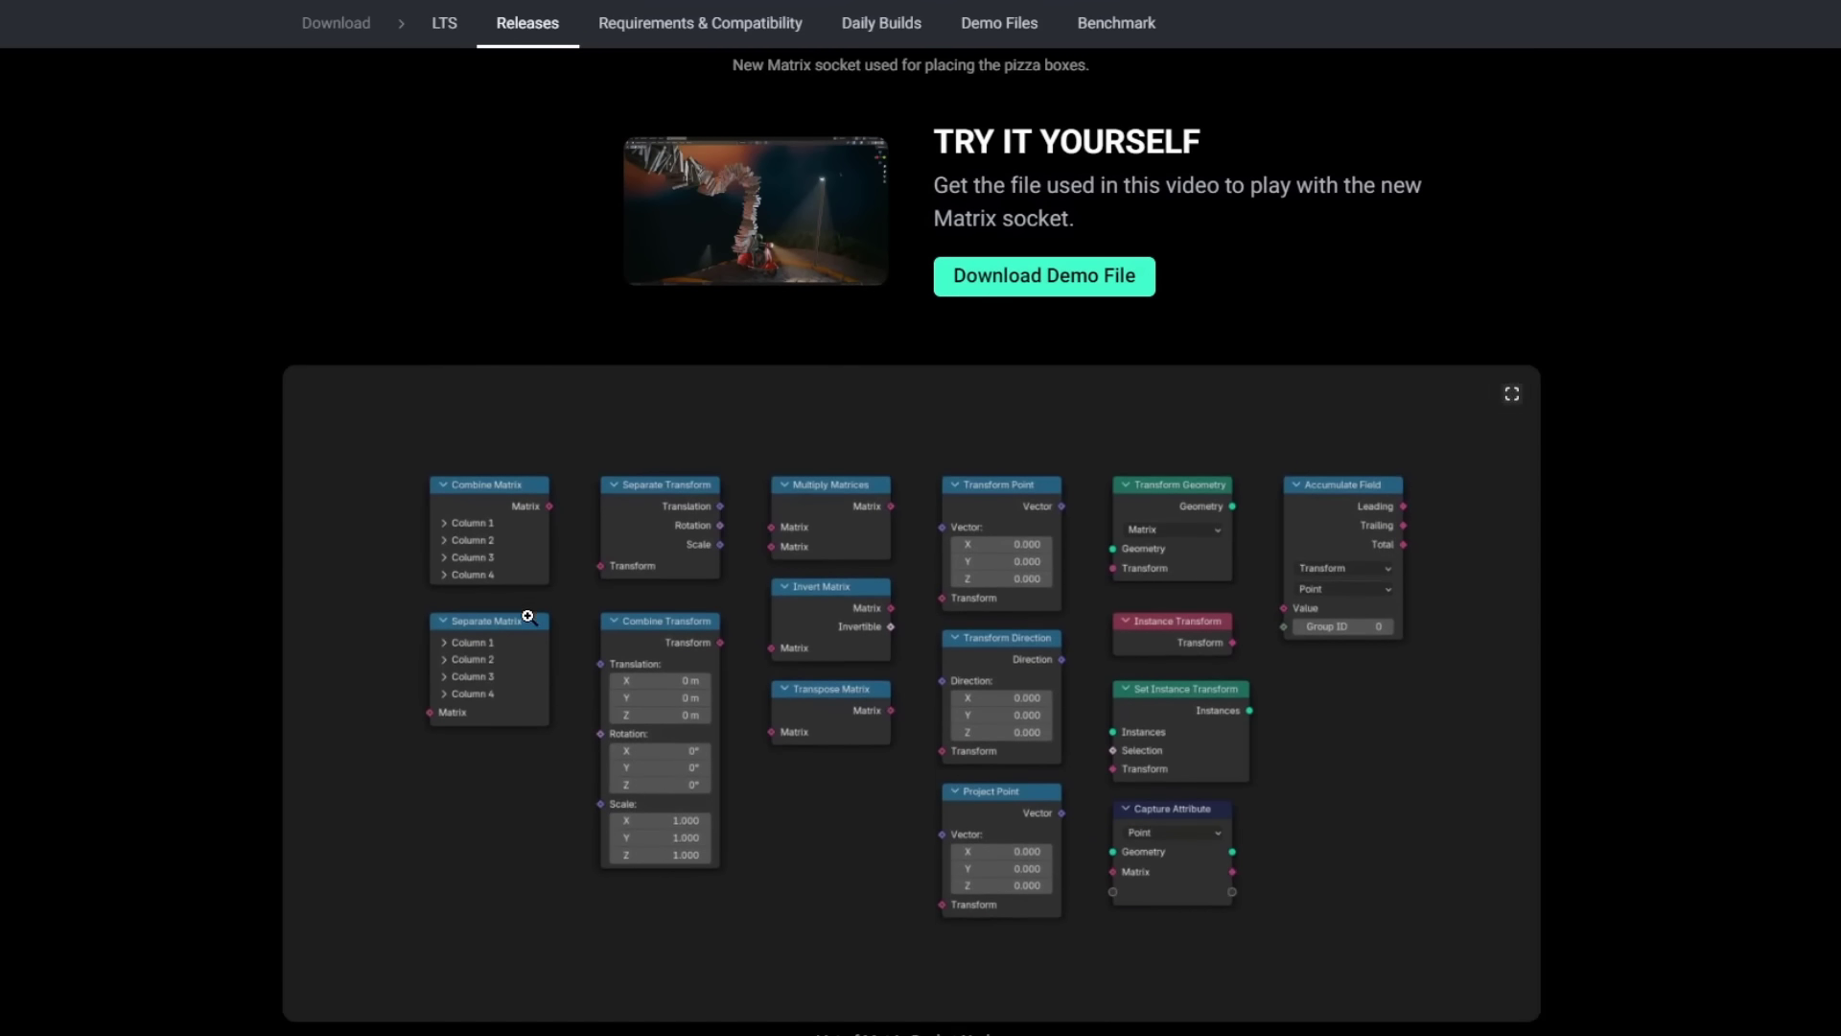
{"action": "scroll", "coordinate": [572, 588], "scroll_direction": "down", "scroll_amount": 2}
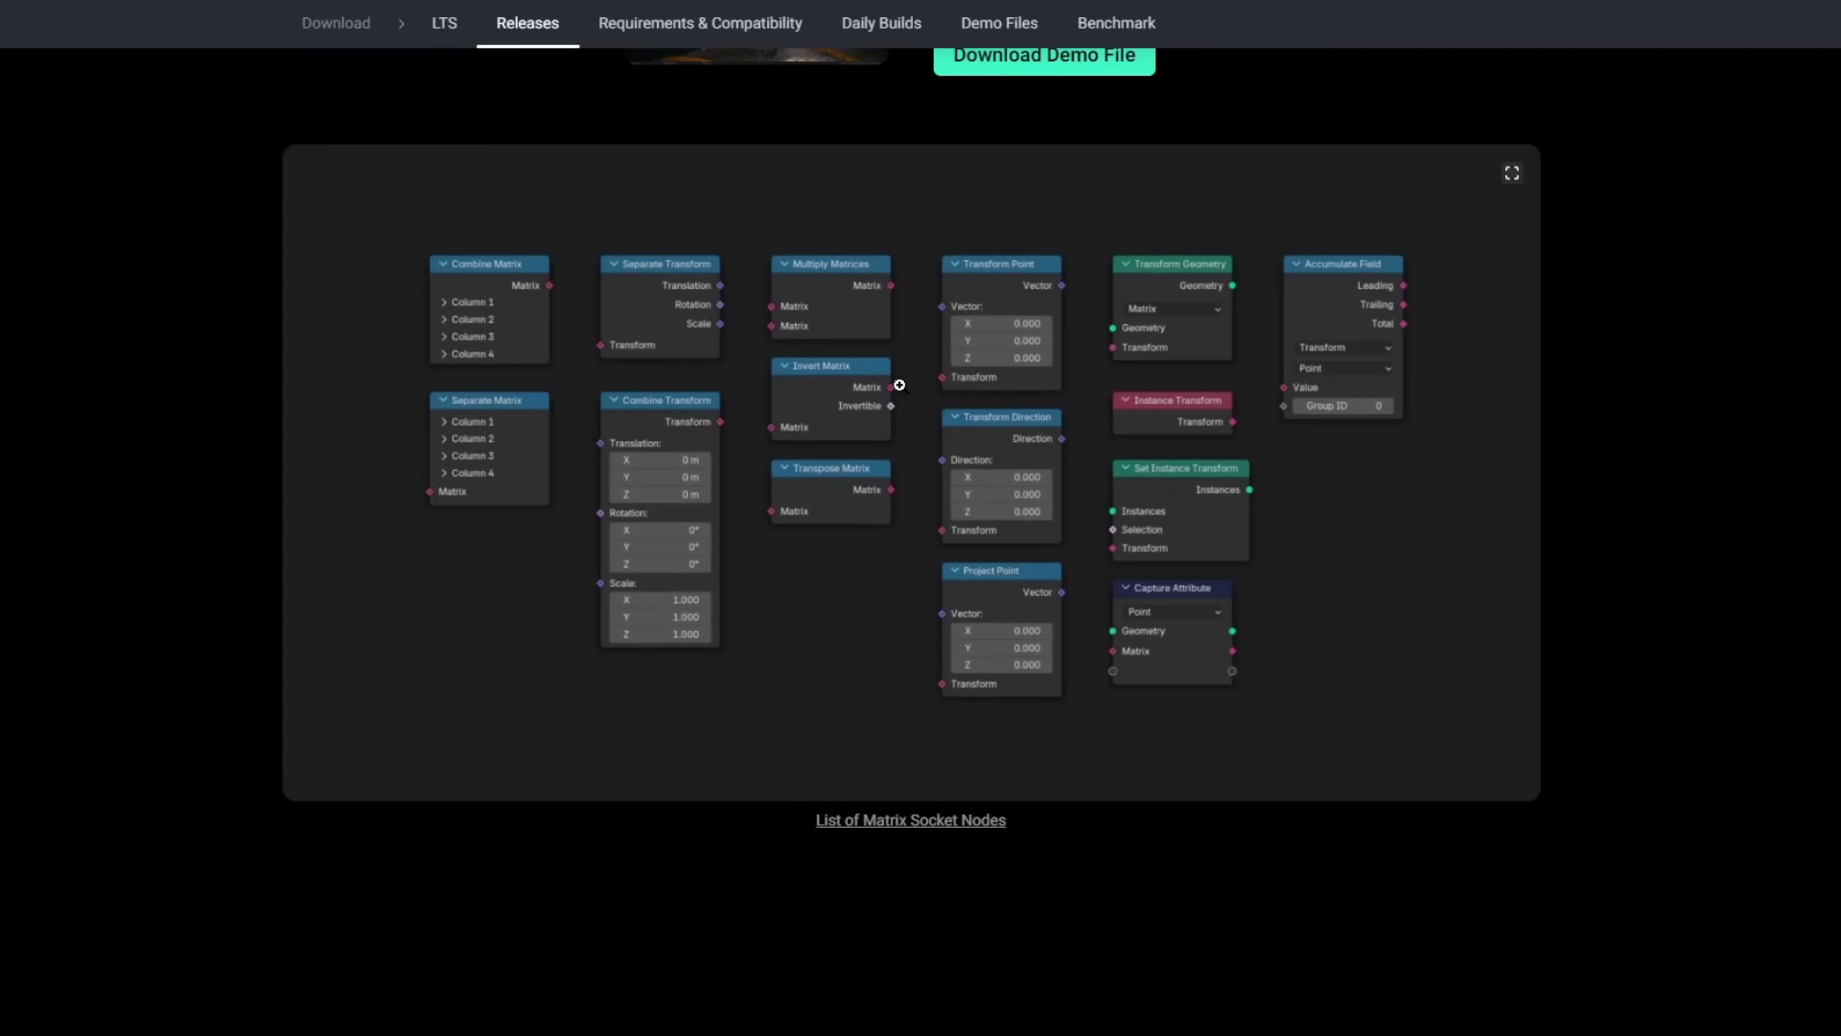
{"action": "scroll", "coordinate": [956, 376], "scroll_direction": "up", "scroll_amount": 3}
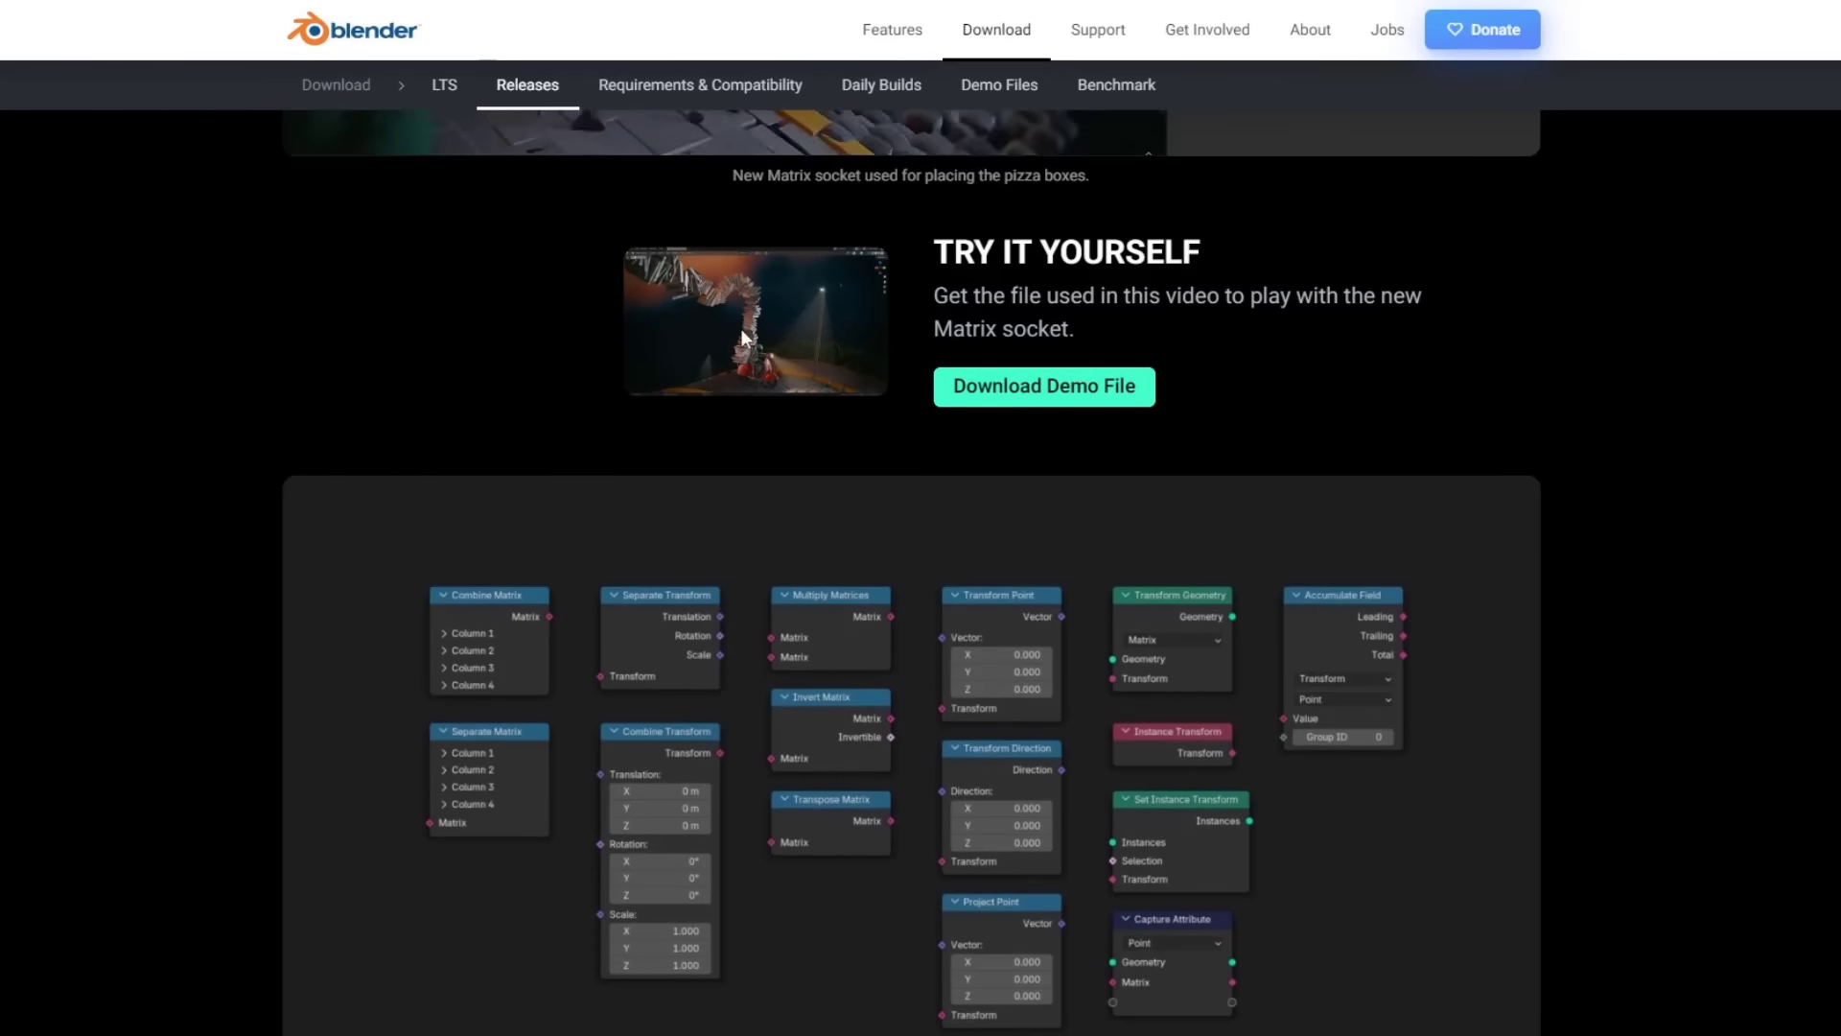
{"action": "scroll", "coordinate": [733, 316], "scroll_direction": "down", "scroll_amount": 3}
{"action": "scroll", "coordinate": [636, 336], "scroll_direction": "down", "scroll_amount": 10}
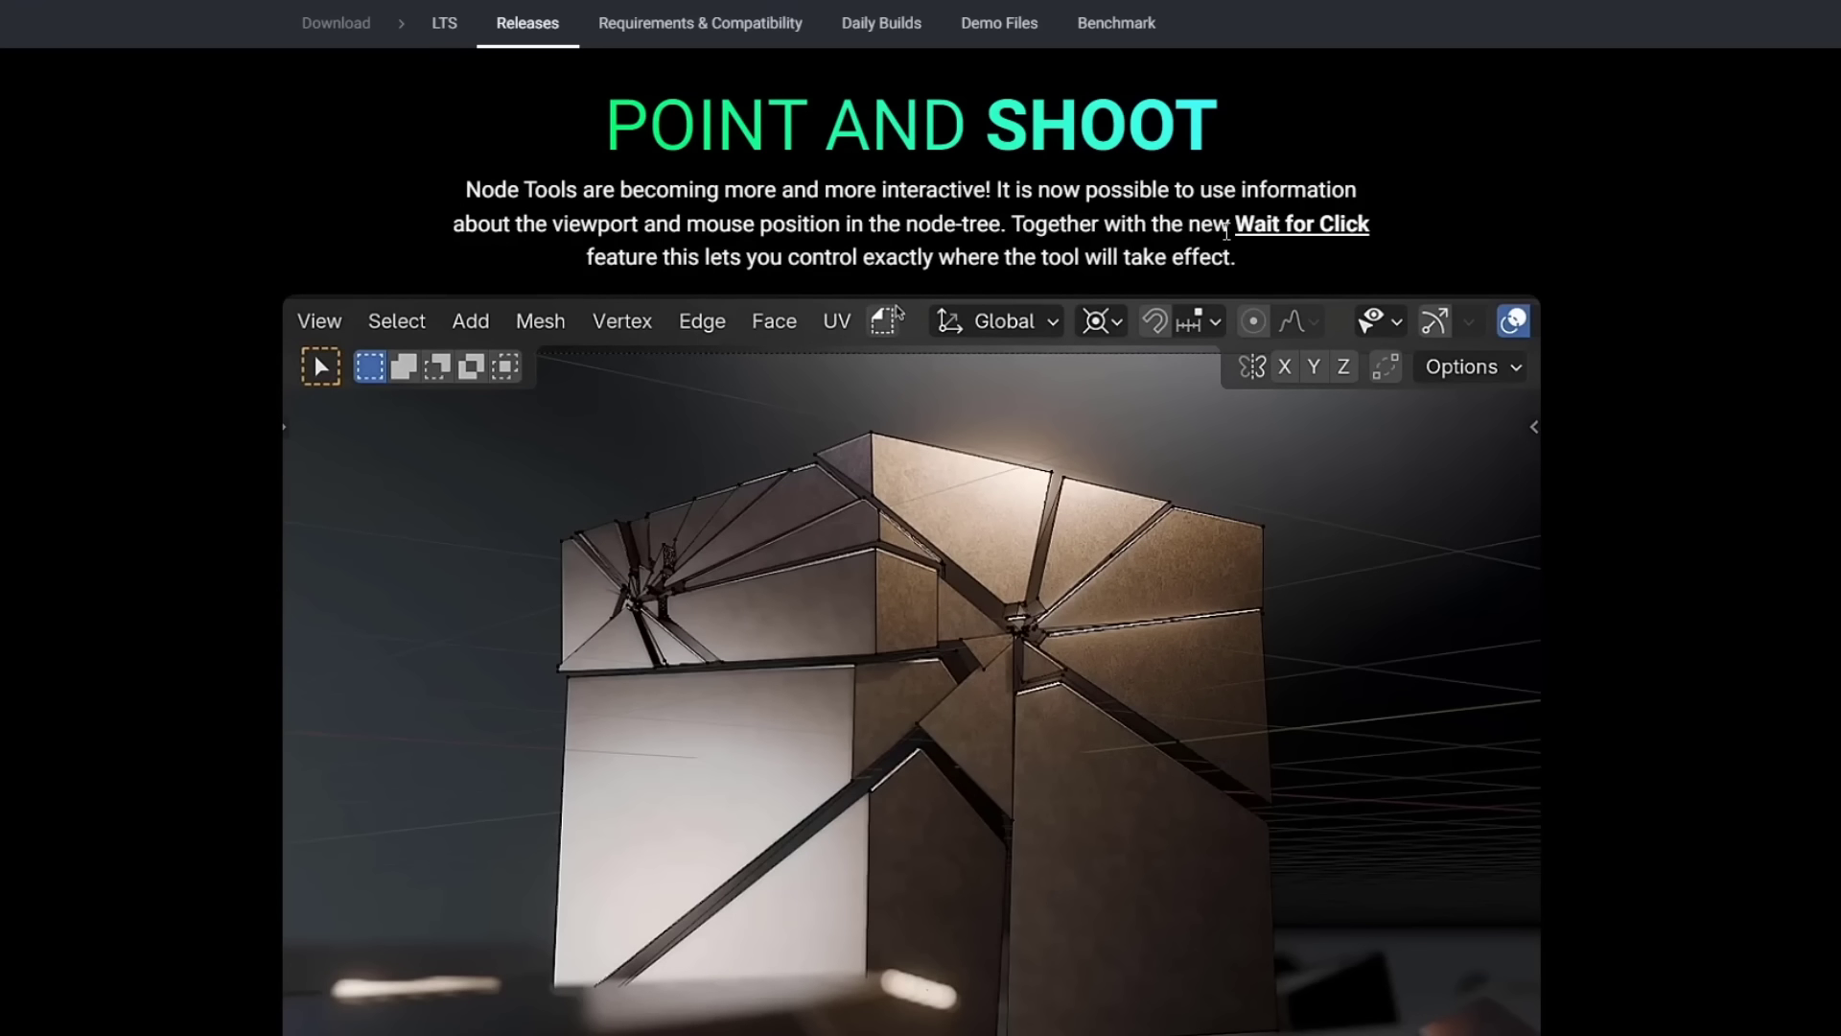
{"action": "scroll", "coordinate": [886, 496], "scroll_direction": "down", "scroll_amount": 2}
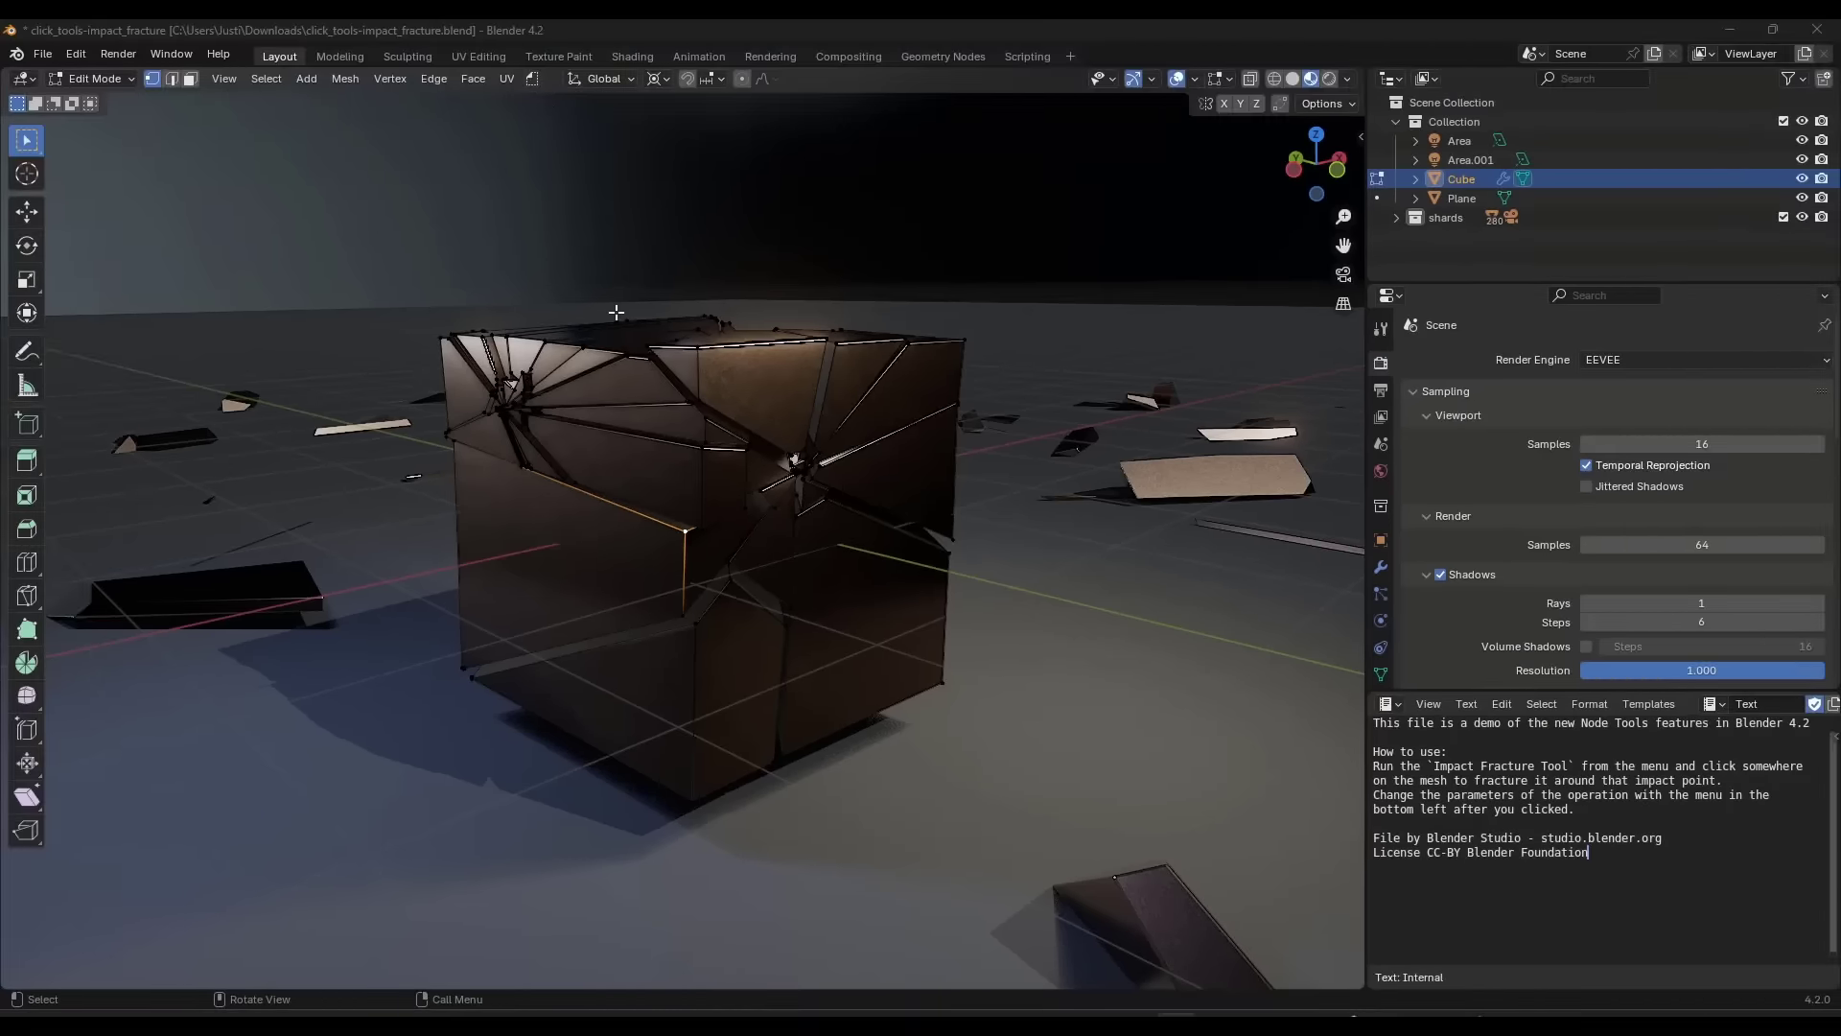
Fracture the large unbroken piece on the cube's darker side face with the Impact Fracture Tool and deselect the shards.
{"action": "middle_click_drag", "start_coordinate": [710, 479], "coordinate": [639, 535]}
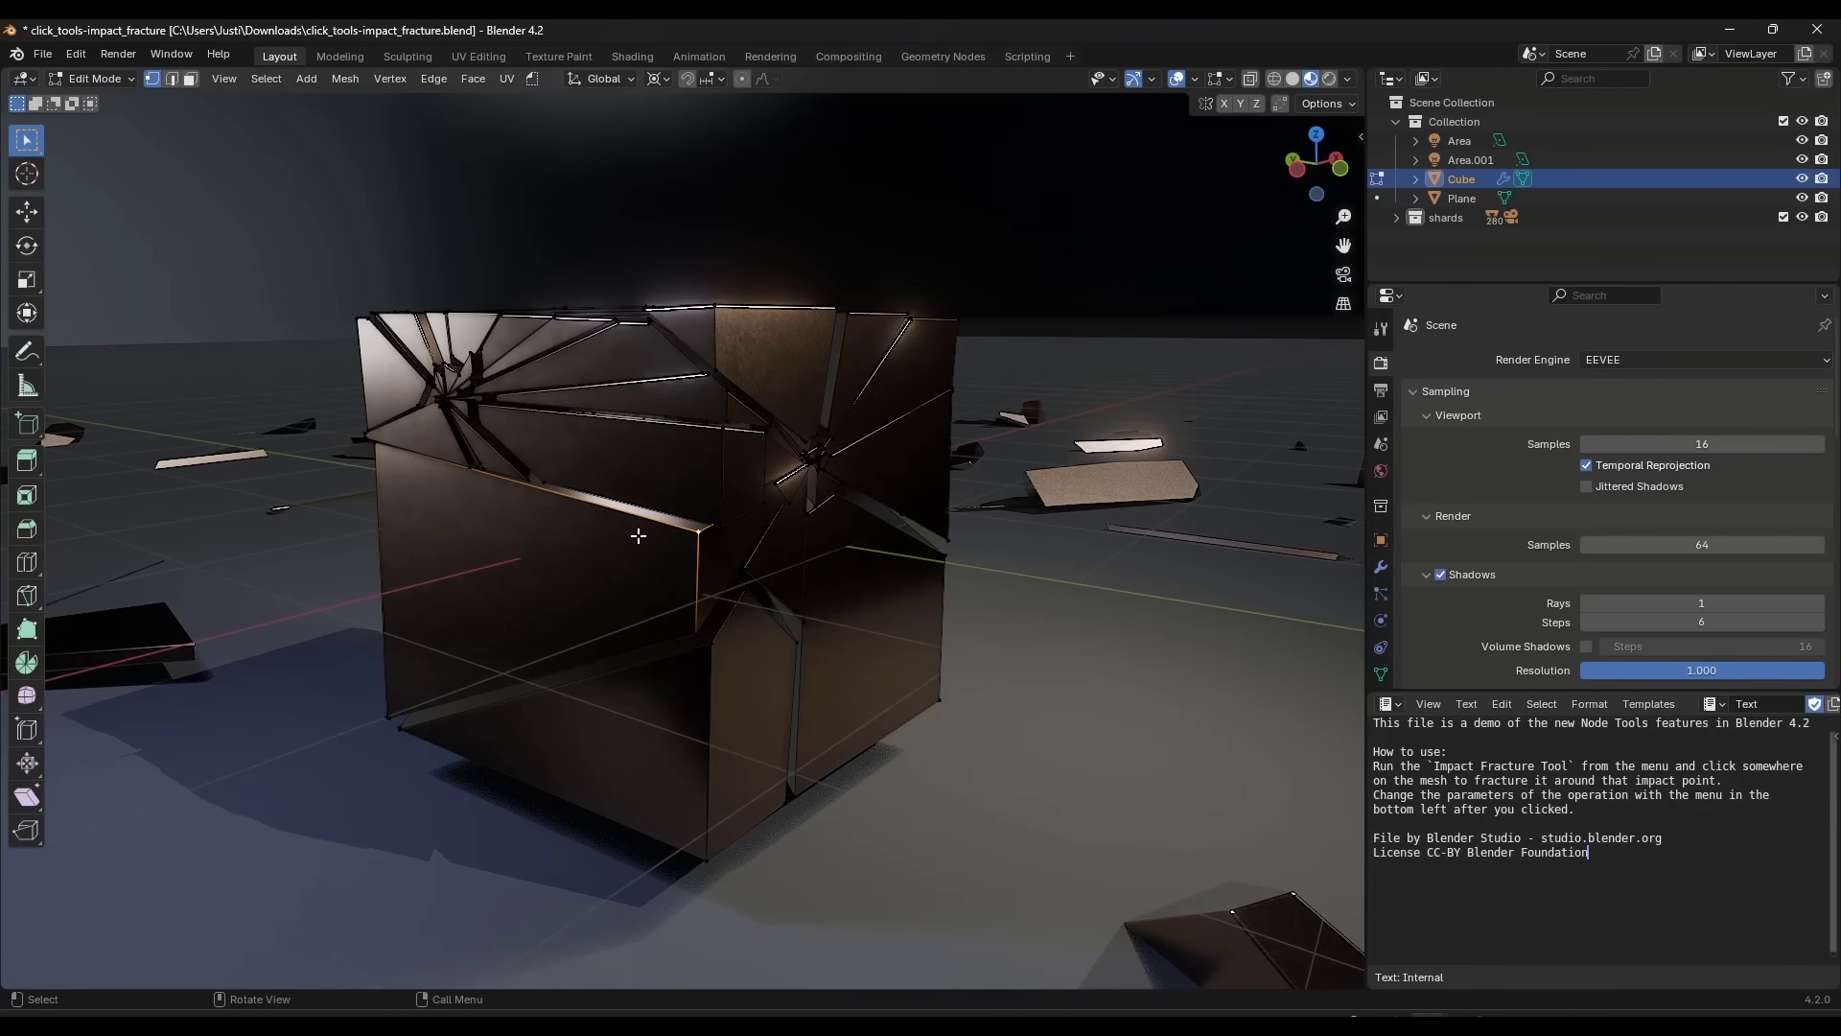
{"action": "left_click", "coordinate": [533, 80]}
{"action": "left_click", "coordinate": [576, 120]}
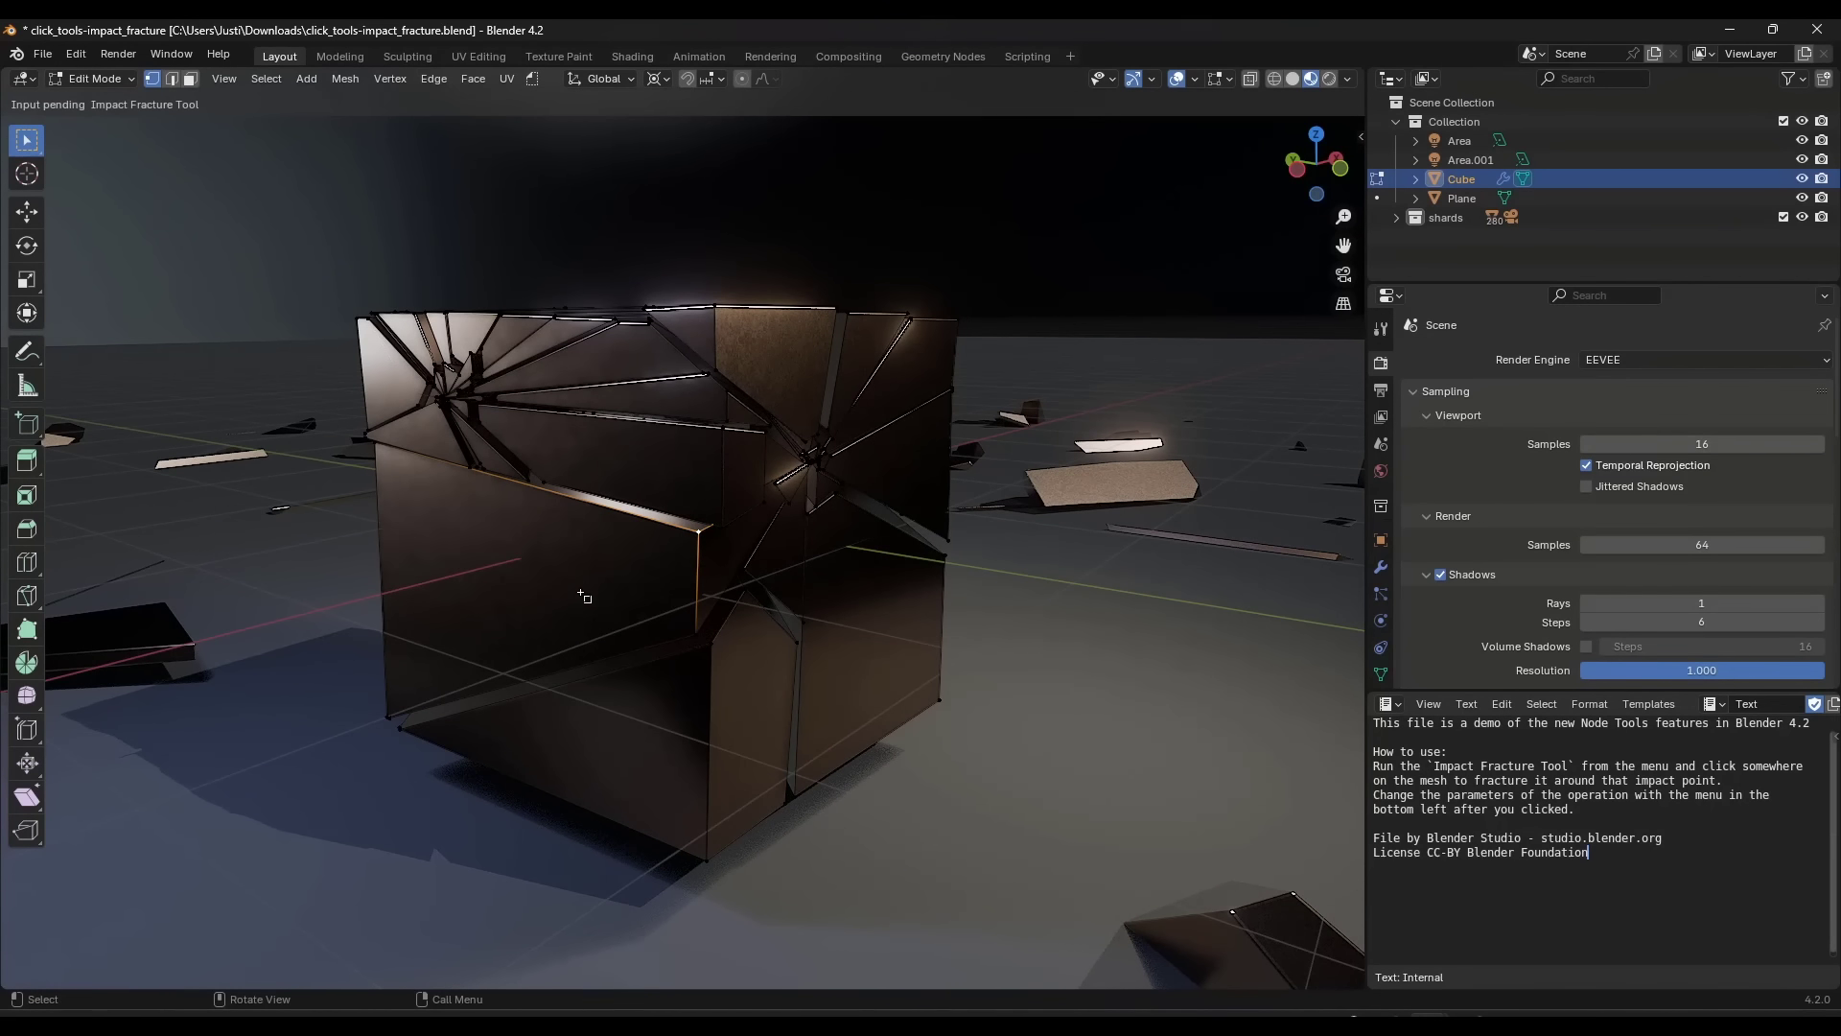
{"action": "left_click", "coordinate": [626, 562]}
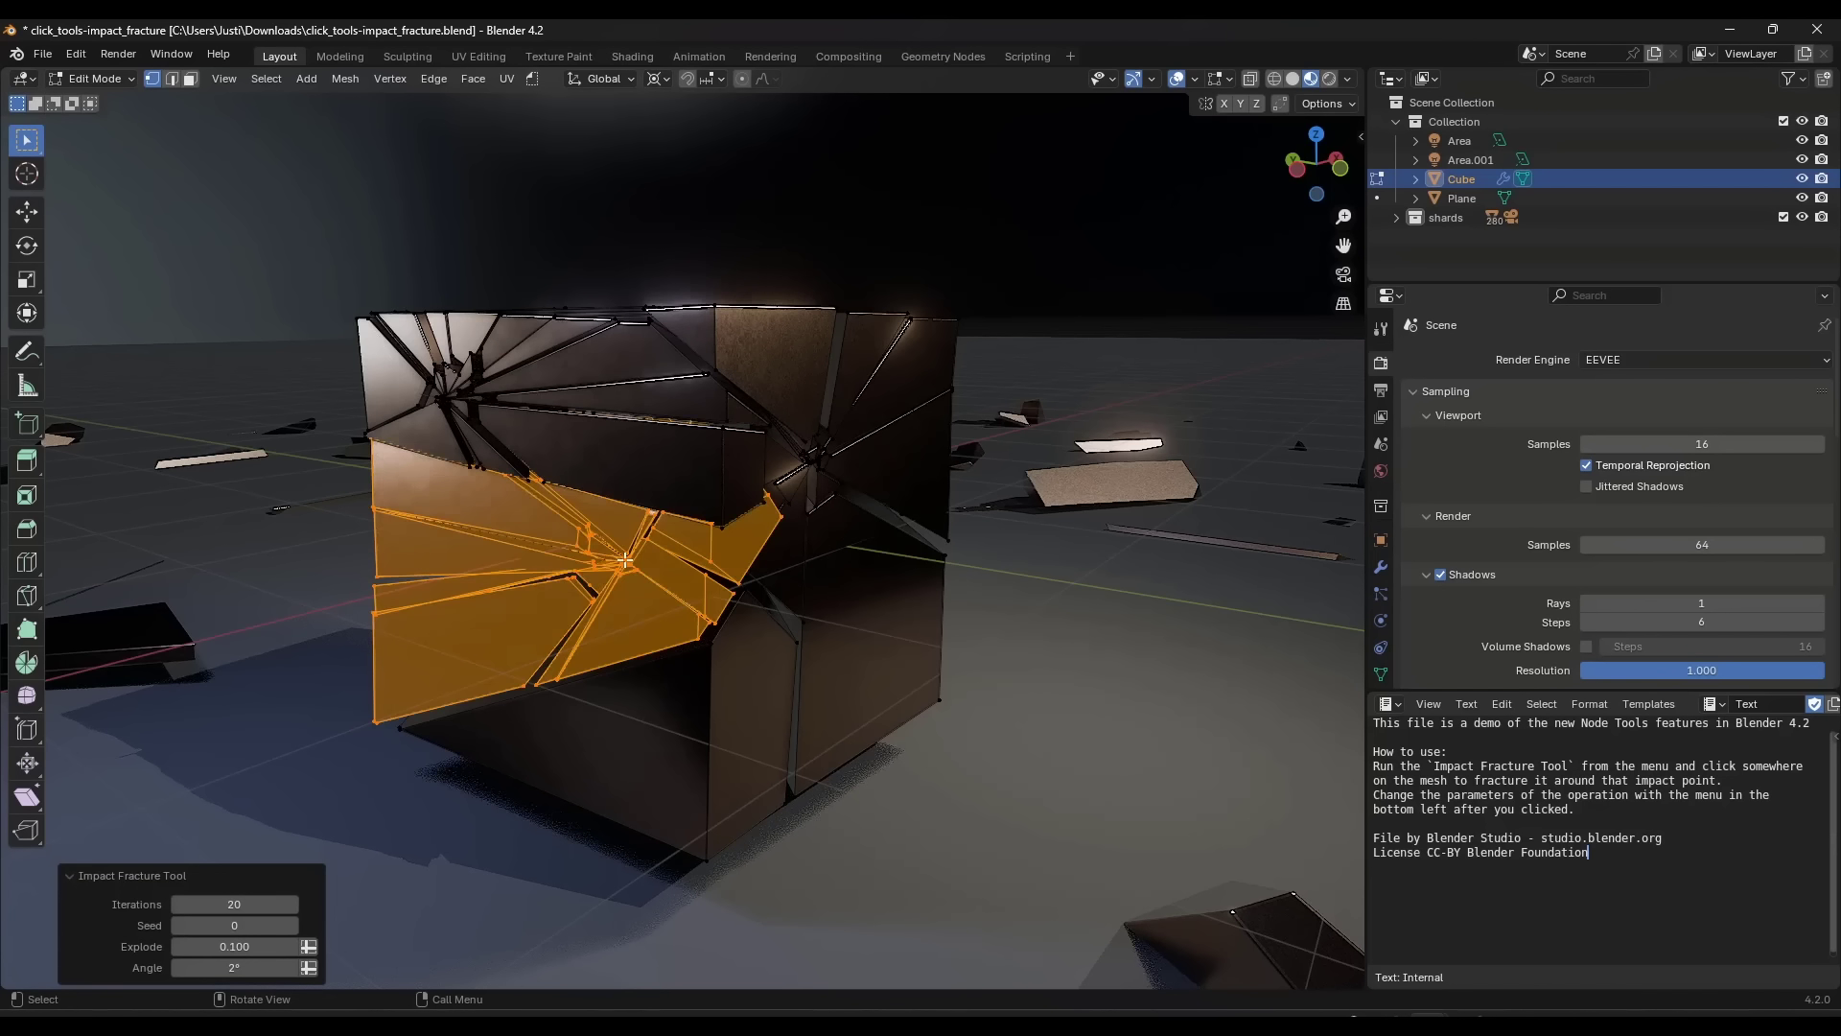
{"action": "left_click", "coordinate": [887, 642]}
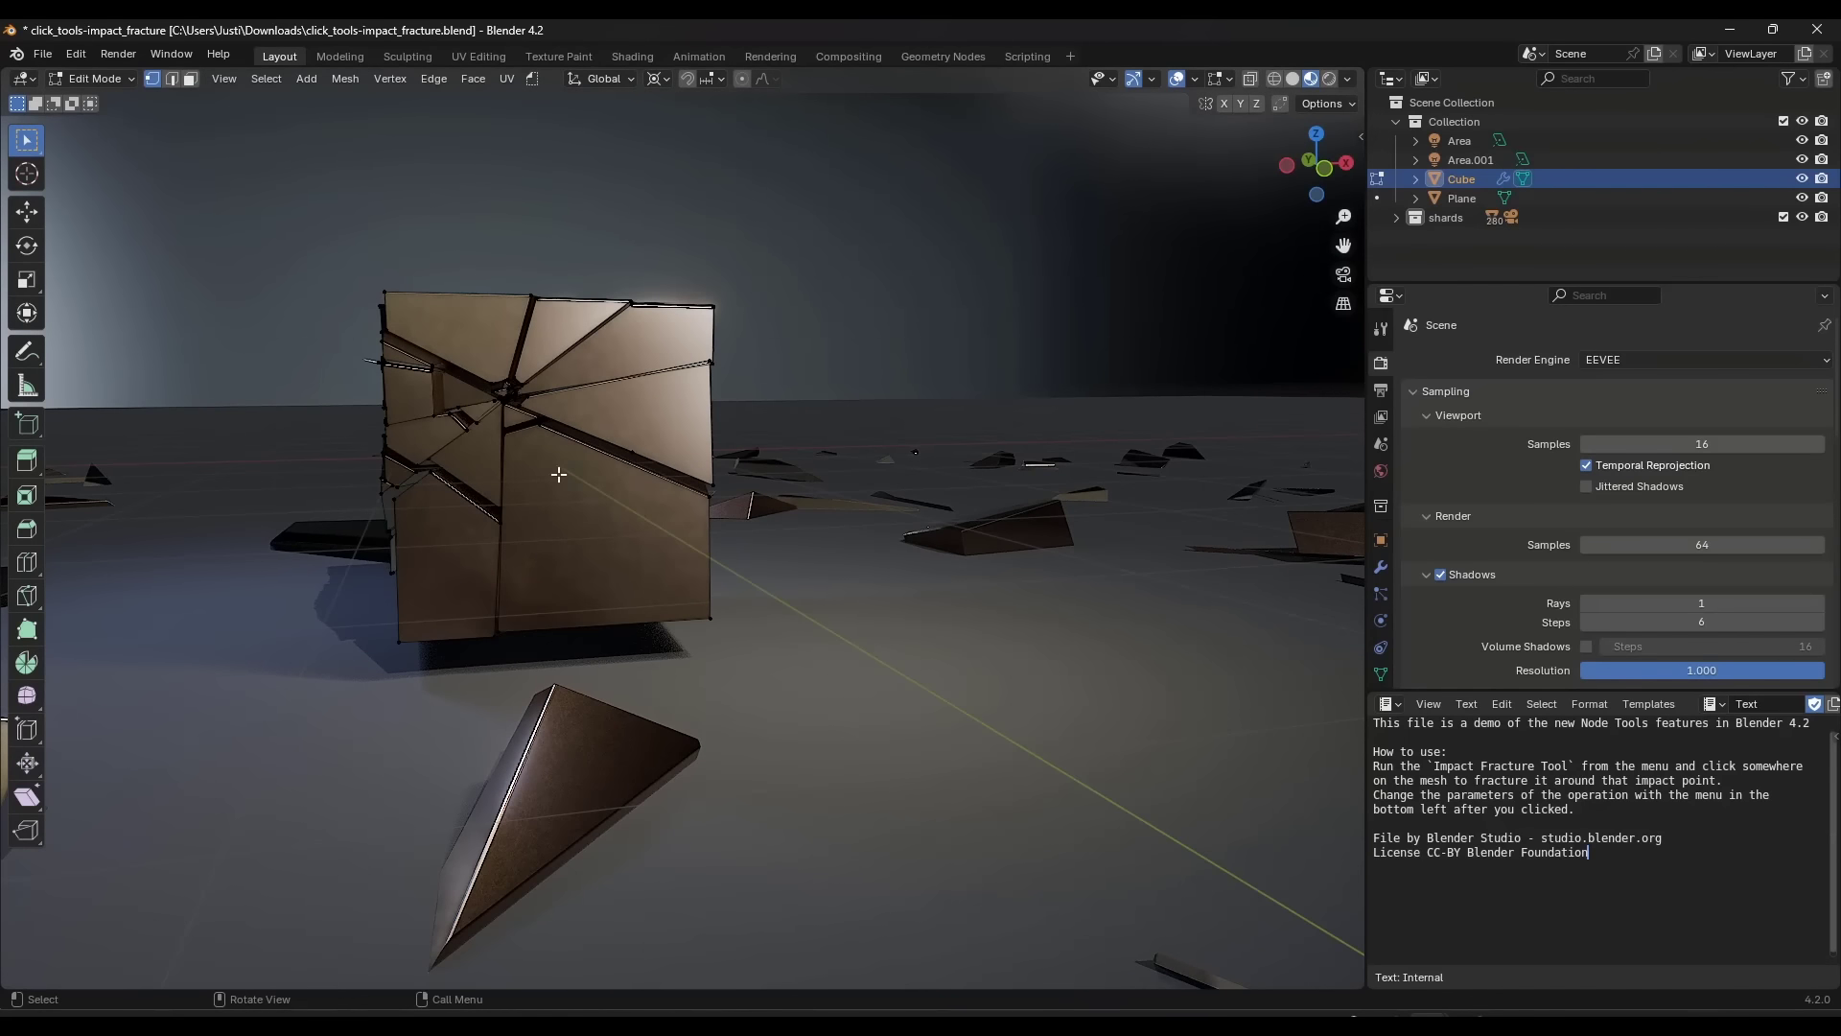
Apply the Impact Fracture Tool to the lower and middle pieces along the outer edge of the cube's lit side face.
{"action": "left_click", "coordinate": [538, 83]}
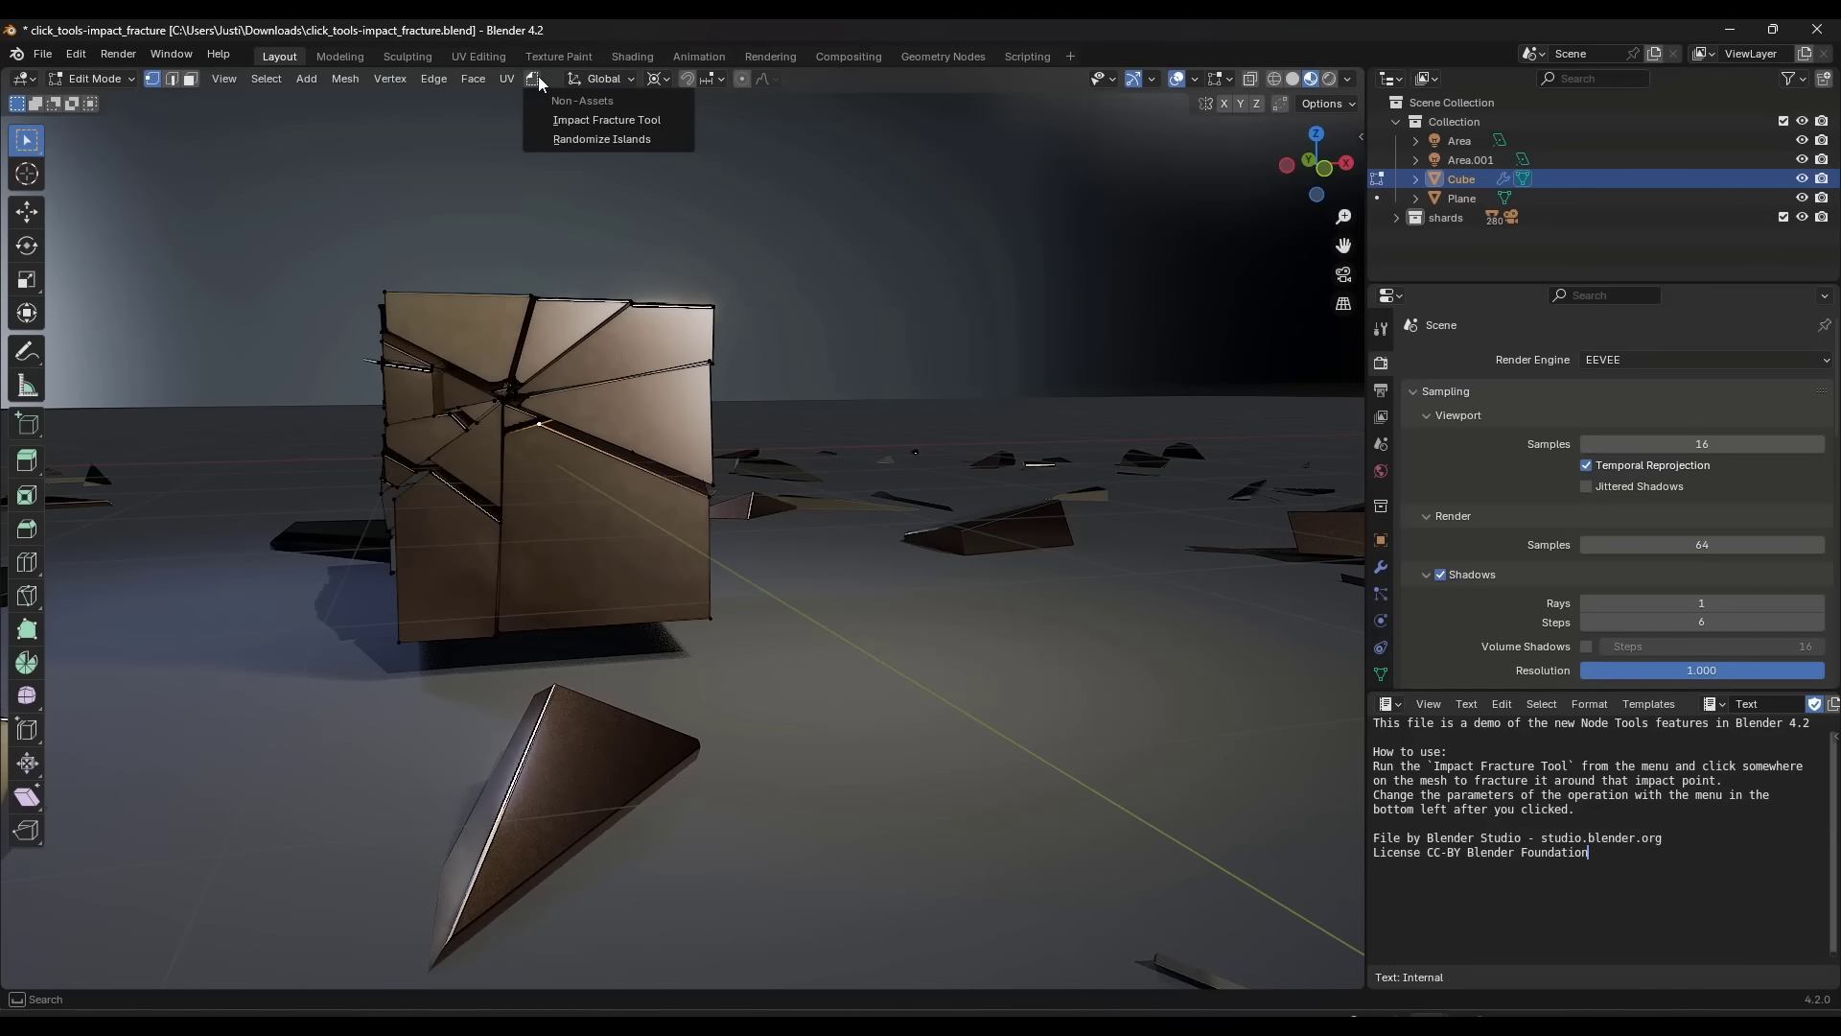
{"action": "left_click", "coordinate": [602, 120]}
{"action": "left_click", "coordinate": [606, 545]}
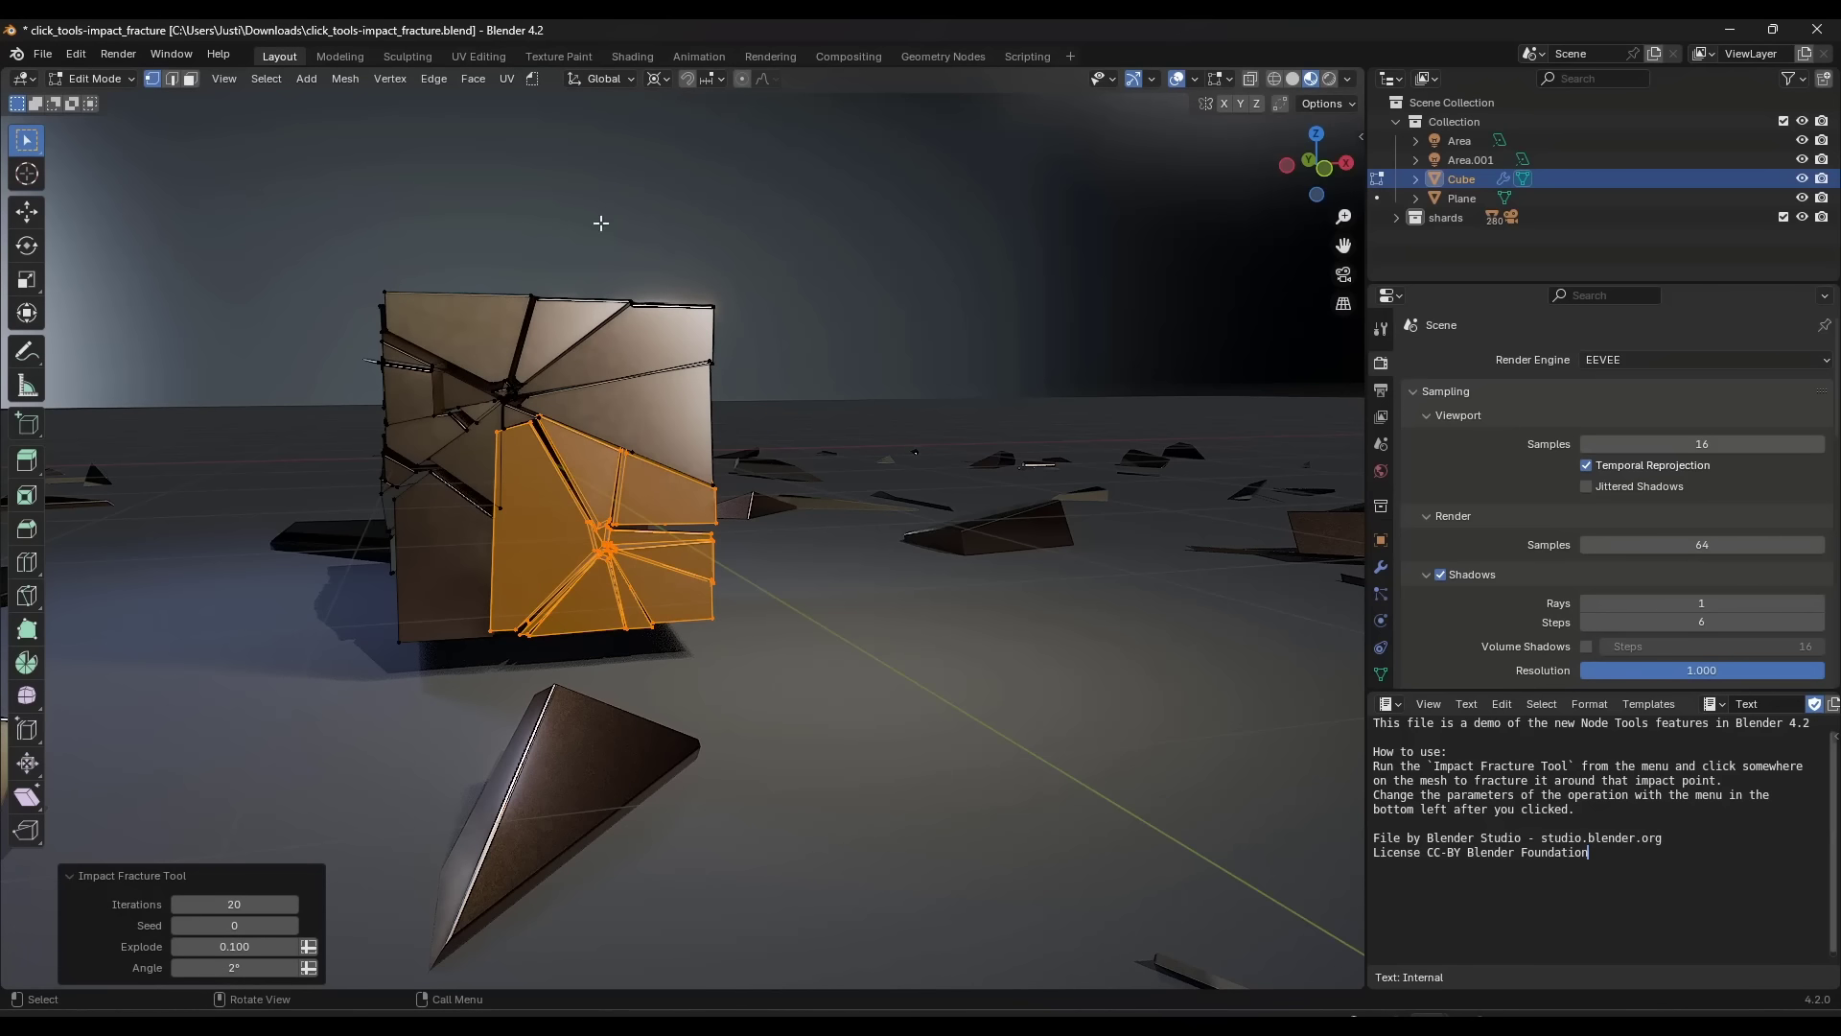
{"action": "left_click", "coordinate": [532, 83]}
{"action": "left_click", "coordinate": [561, 120]}
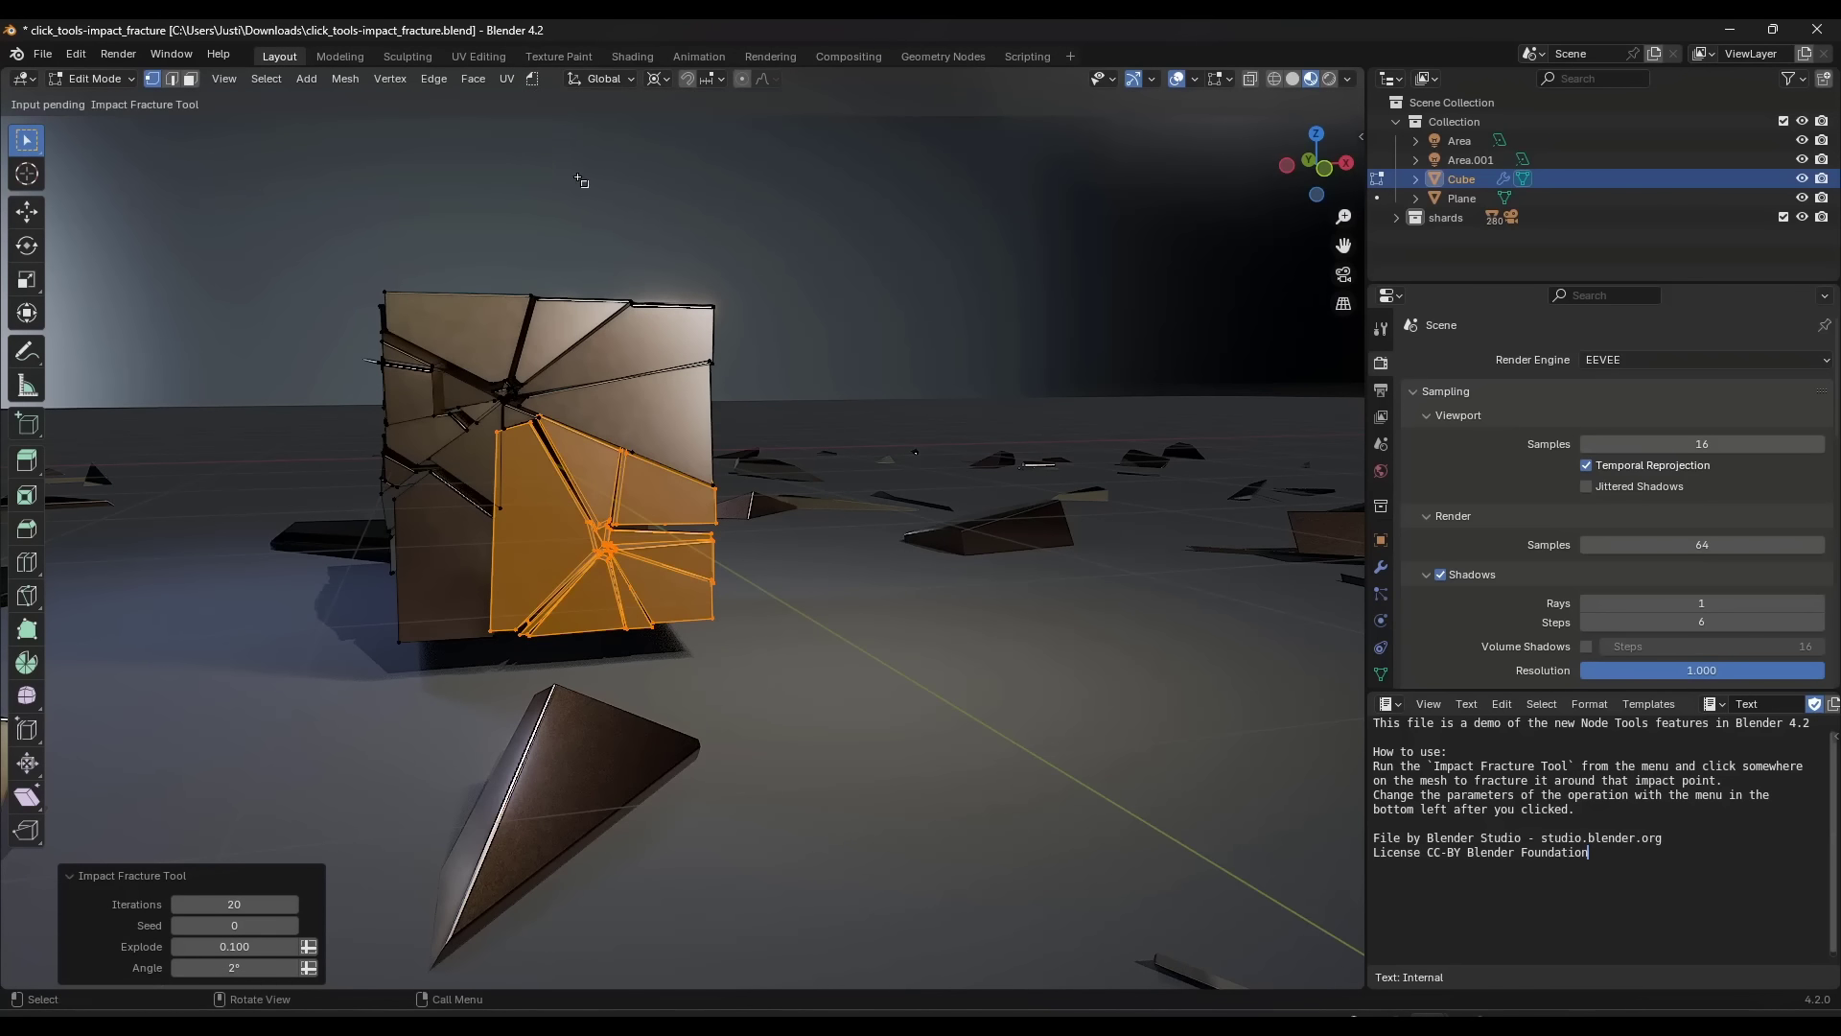
{"action": "left_click", "coordinate": [658, 410]}
Fracture the upper outer corner piece of the same cube face with the Impact Fracture Tool.
{"action": "middle_click_drag", "start_coordinate": [677, 406], "coordinate": [693, 416]}
{"action": "scroll", "coordinate": [694, 416], "scroll_direction": "up", "scroll_amount": 5}
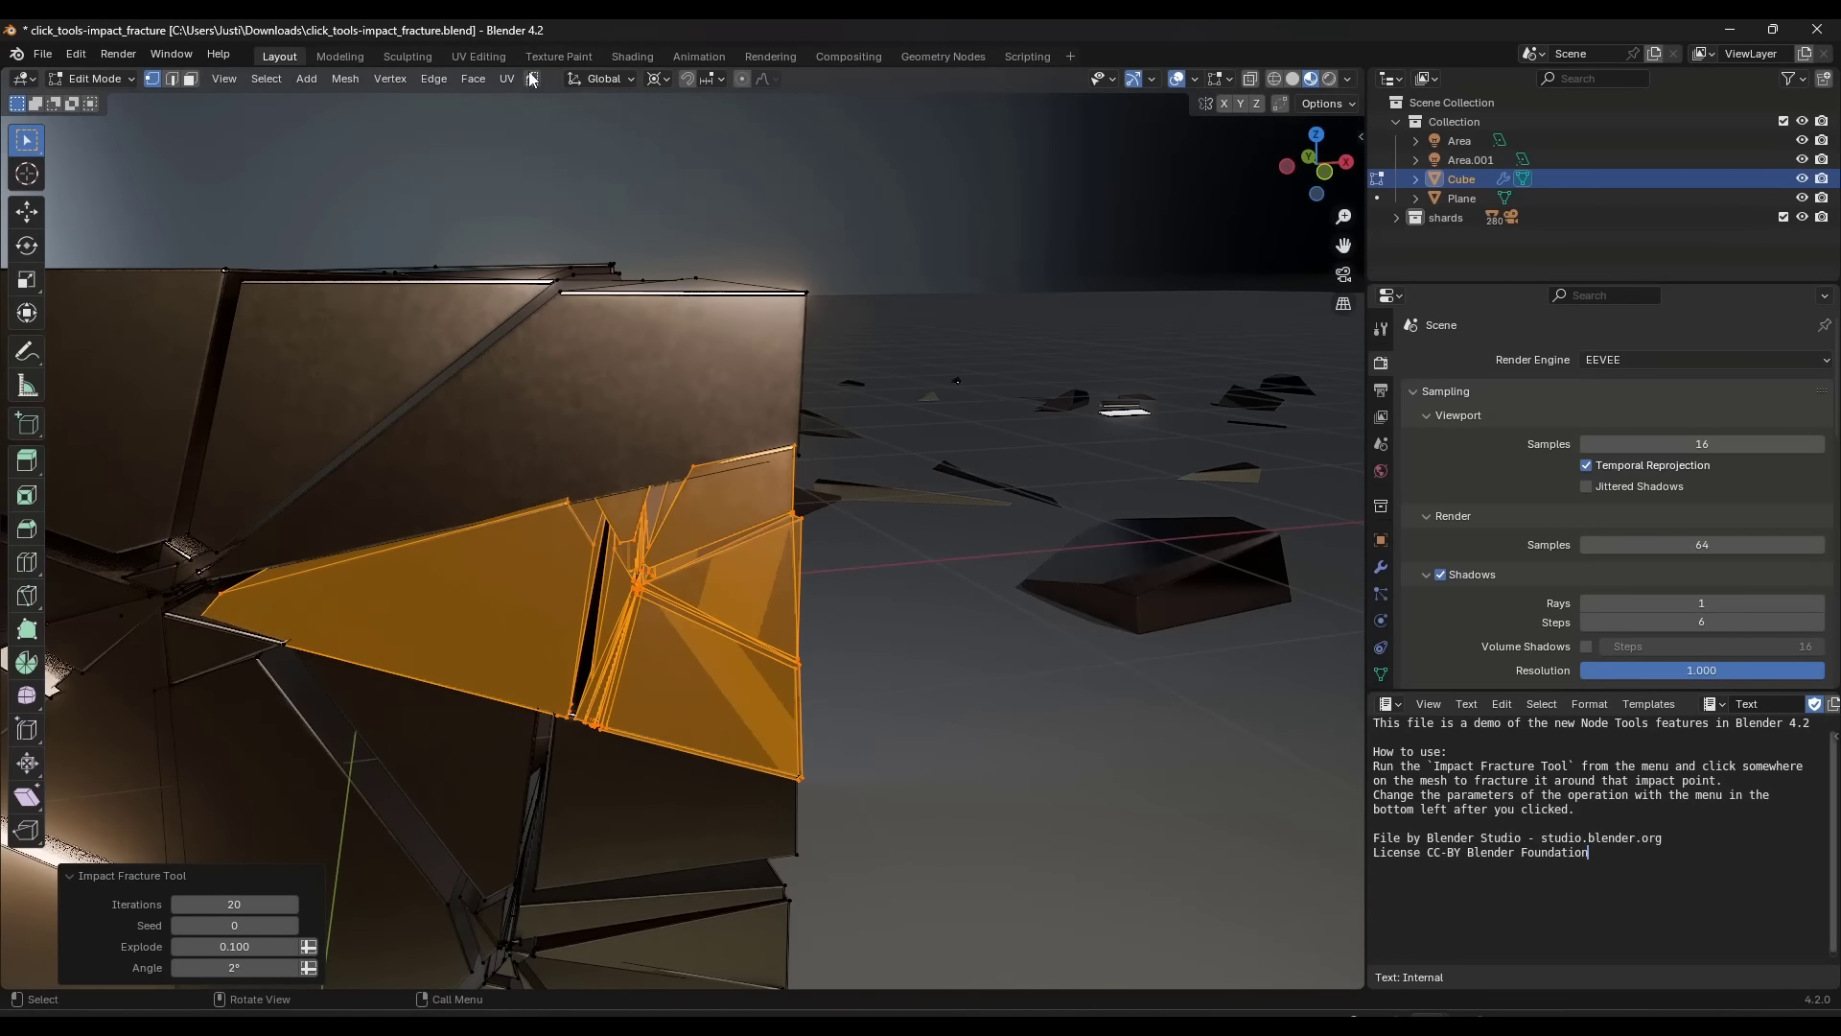
{"action": "left_click", "coordinate": [532, 80]}
{"action": "left_click", "coordinate": [566, 123]}
{"action": "left_click", "coordinate": [641, 383]}
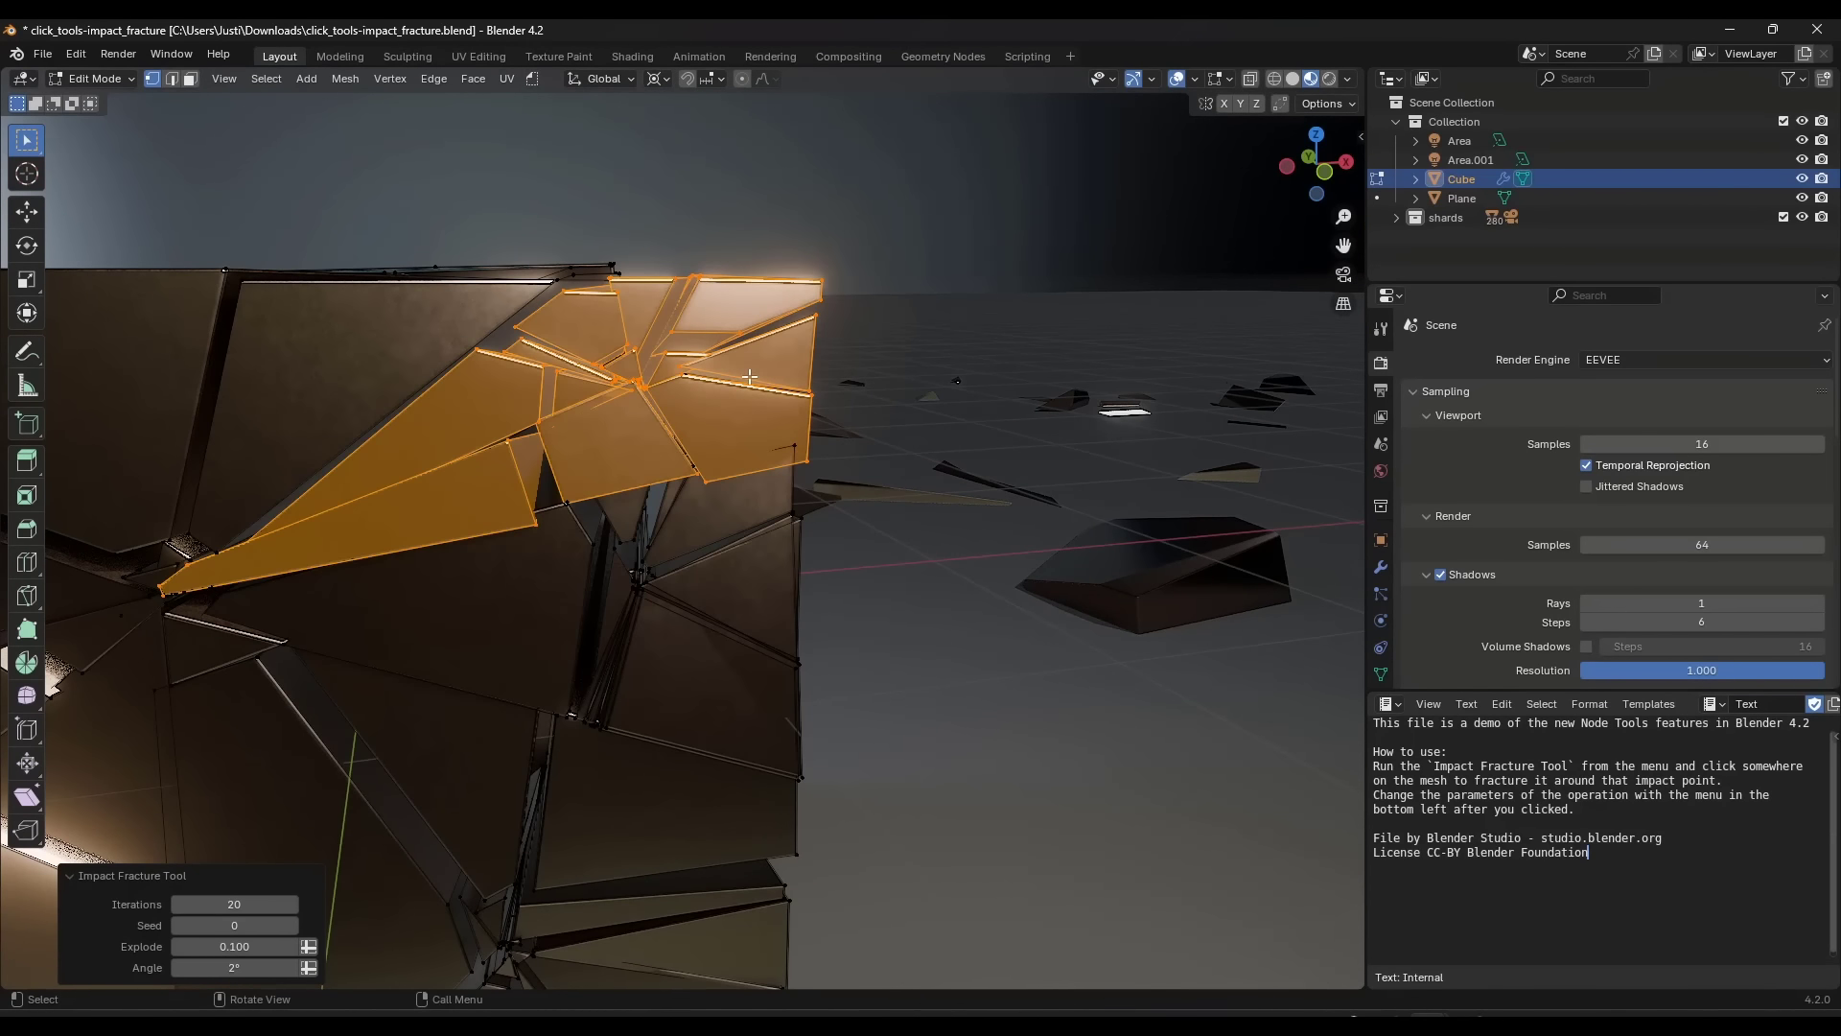
Fracture the upper piece beside the cube's front vertical edge with the Impact Fracture Tool.
{"action": "scroll", "coordinate": [749, 377], "scroll_direction": "down", "scroll_amount": 3}
{"action": "mouse_move", "coordinate": [749, 377]}
{"action": "middle_mouse_down"}
{"action": "mouse_move", "coordinate": [690, 348]}
{"action": "mouse_move", "coordinate": [688, 436]}
{"action": "mouse_move", "coordinate": [740, 381]}
{"action": "middle_mouse_up"}
{"action": "scroll", "coordinate": [690, 349], "scroll_direction": "down", "scroll_amount": 4}
{"action": "scroll", "coordinate": [689, 435], "scroll_direction": "up", "scroll_amount": 2}
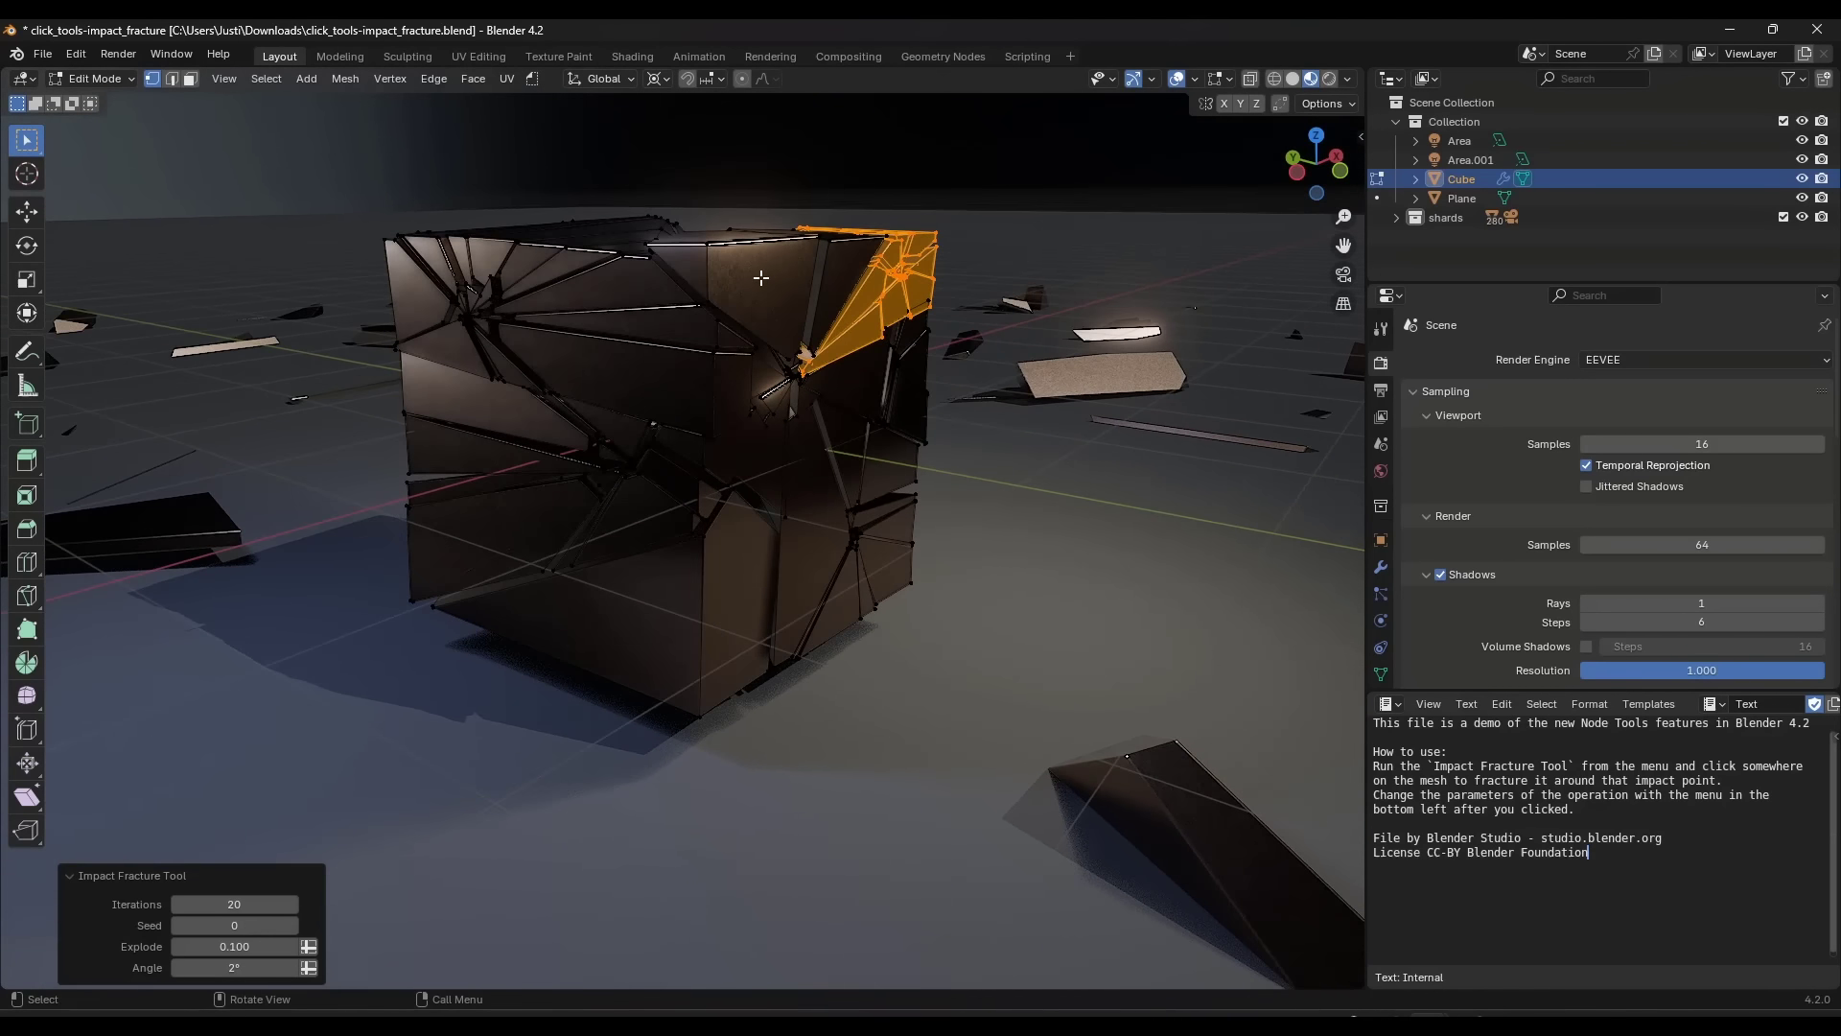
{"action": "left_click", "coordinate": [527, 81]}
{"action": "left_click", "coordinate": [571, 118]}
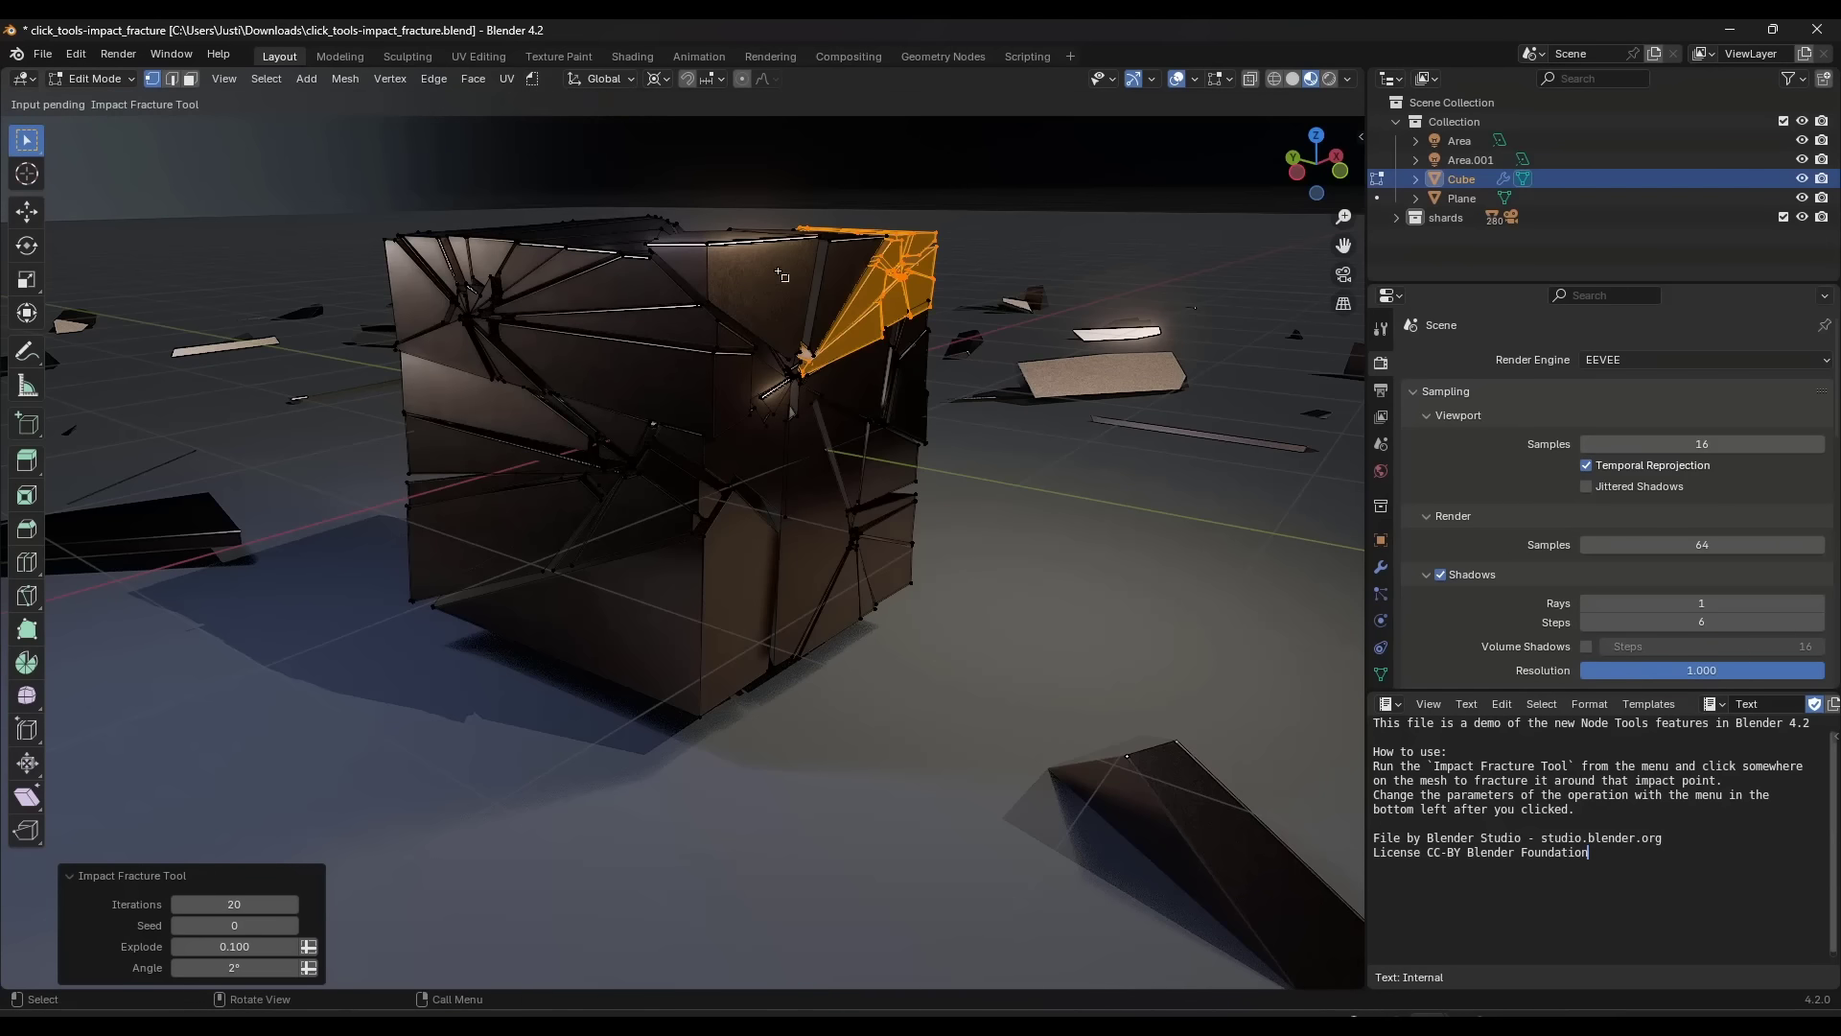
{"action": "left_click", "coordinate": [775, 287]}
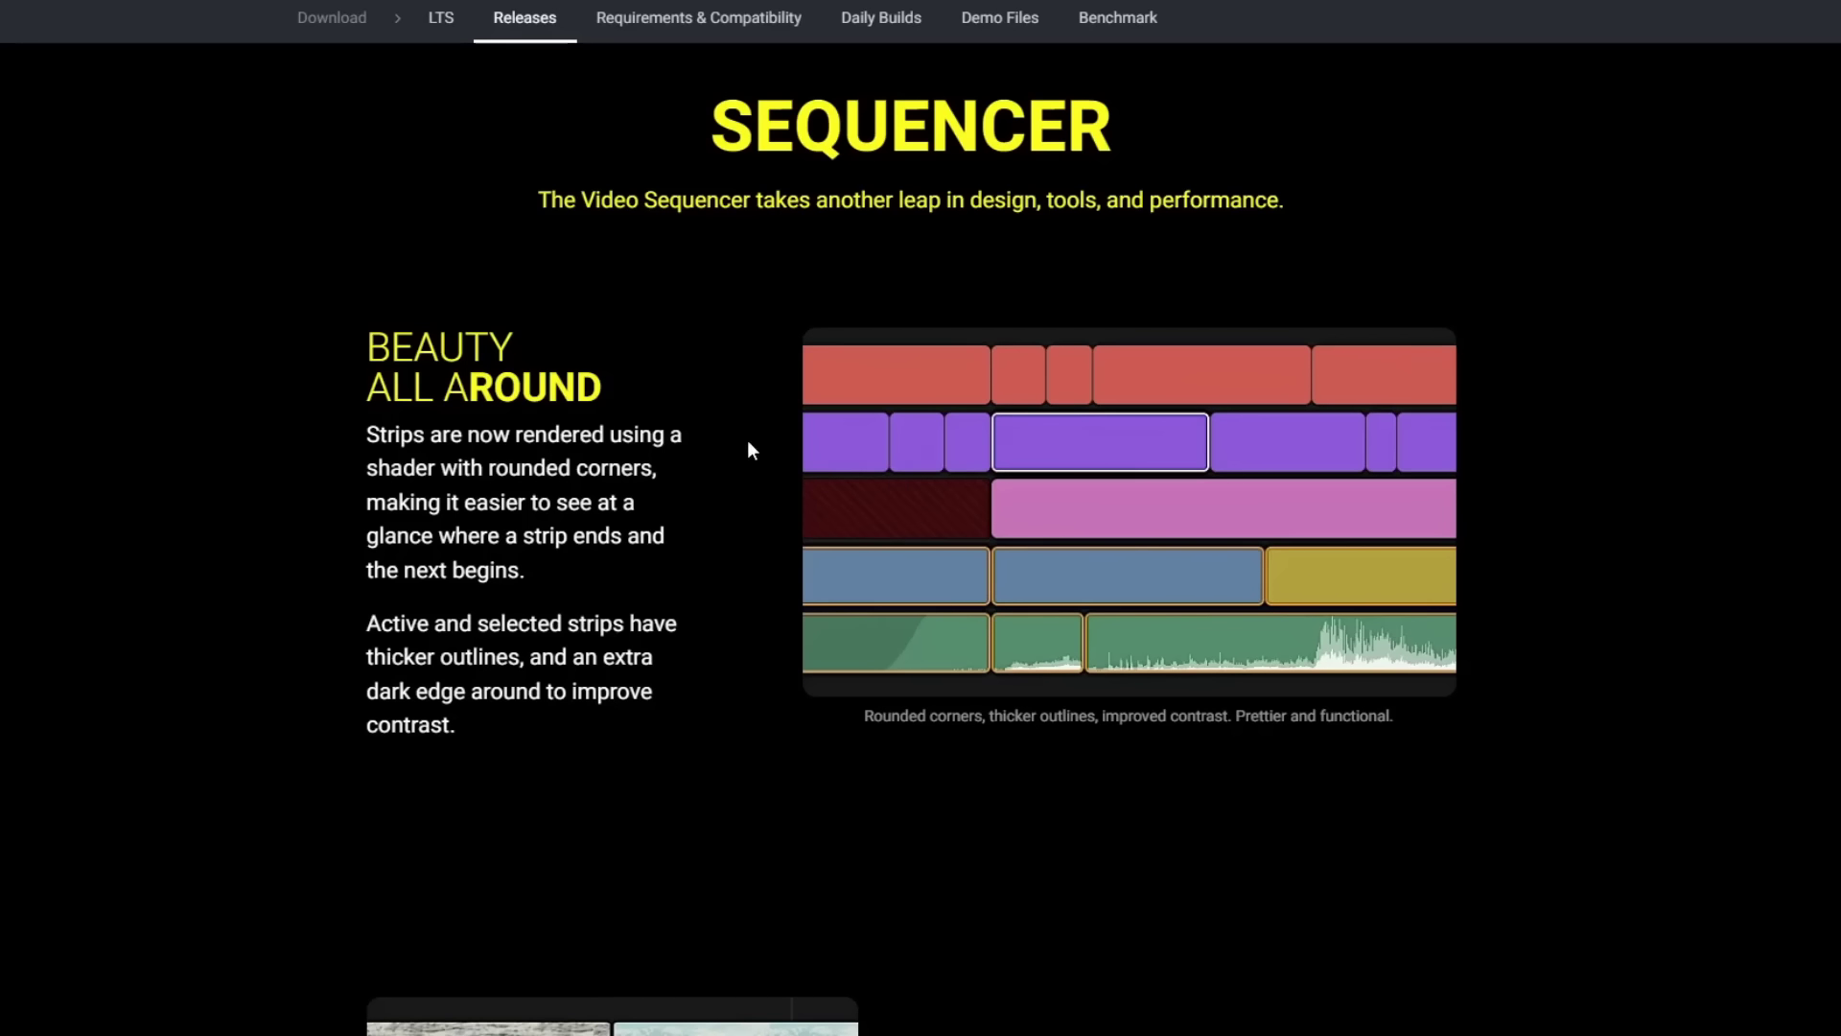
Examine the release page's Sequencer section, covering rounded strips, handle-free tweaking, missing media and Text strip shadow and outline options.
{"action": "scroll", "coordinate": [751, 451], "scroll_direction": "down", "scroll_amount": 2}
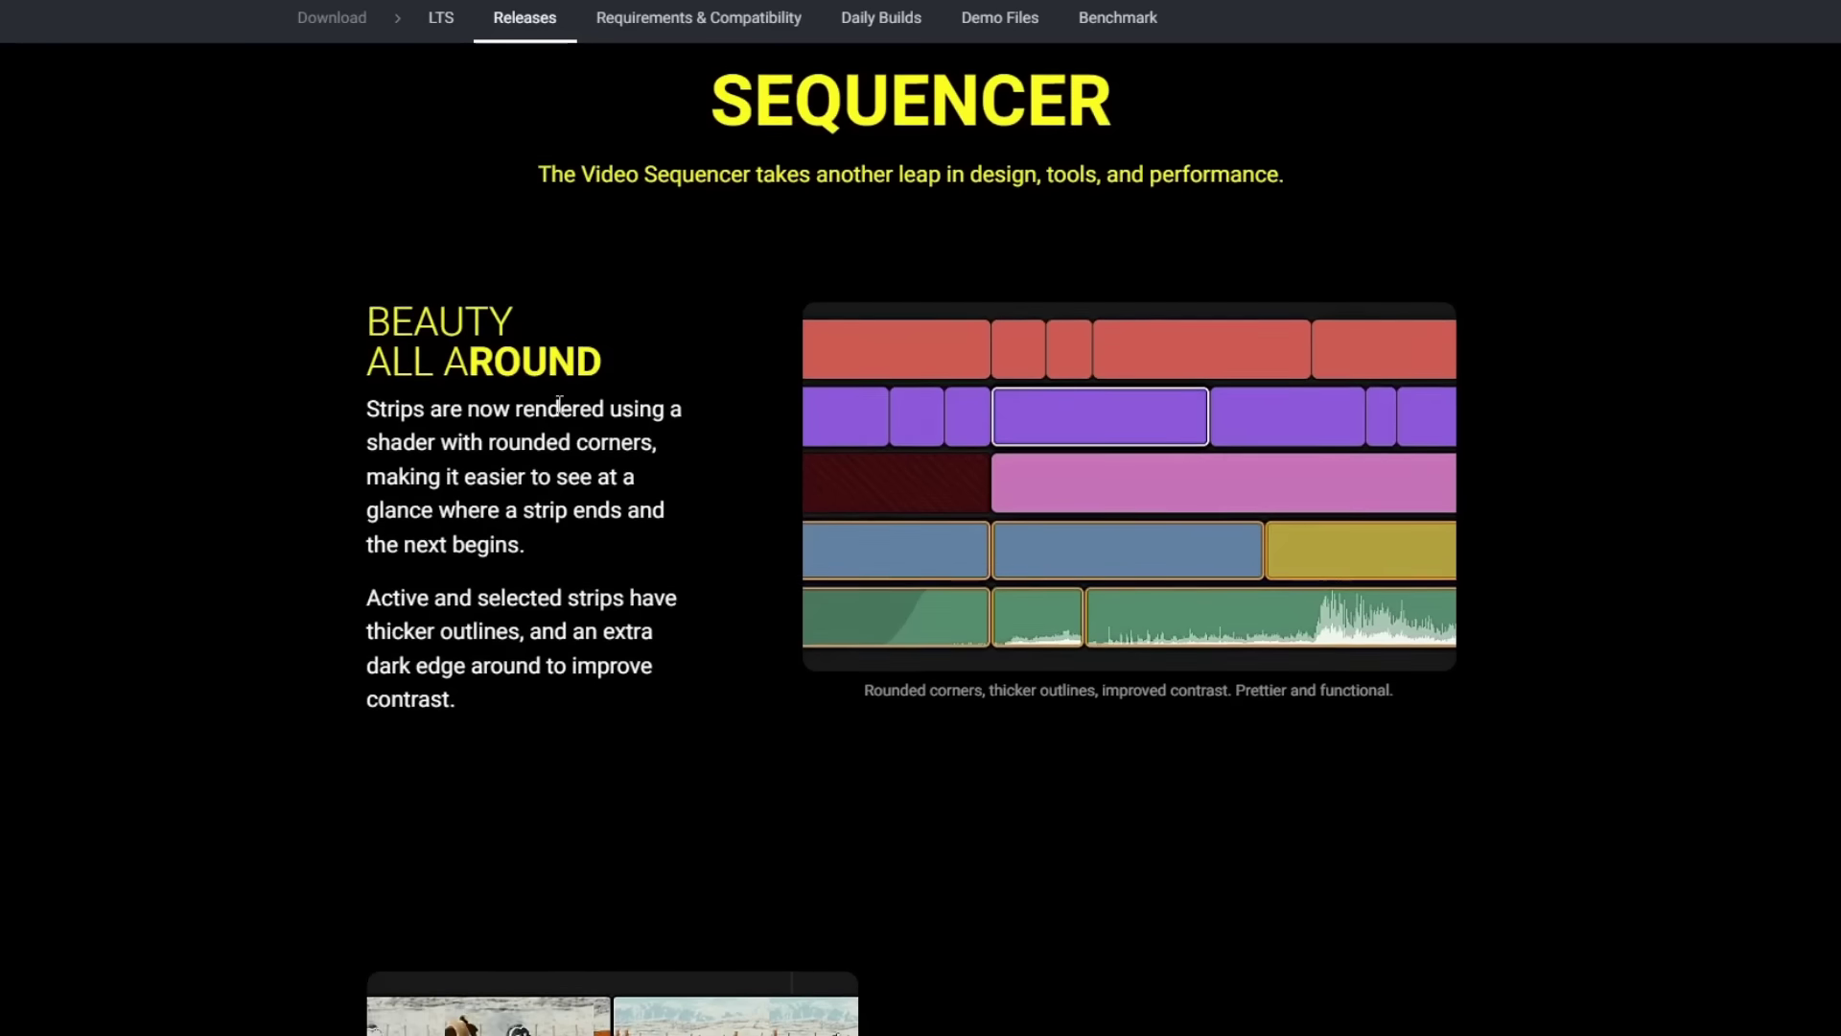
{"action": "scroll", "coordinate": [668, 295], "scroll_direction": "up", "scroll_amount": 3}
{"action": "scroll", "coordinate": [733, 279], "scroll_direction": "down", "scroll_amount": 5}
{"action": "scroll", "coordinate": [729, 278], "scroll_direction": "down", "scroll_amount": 5}
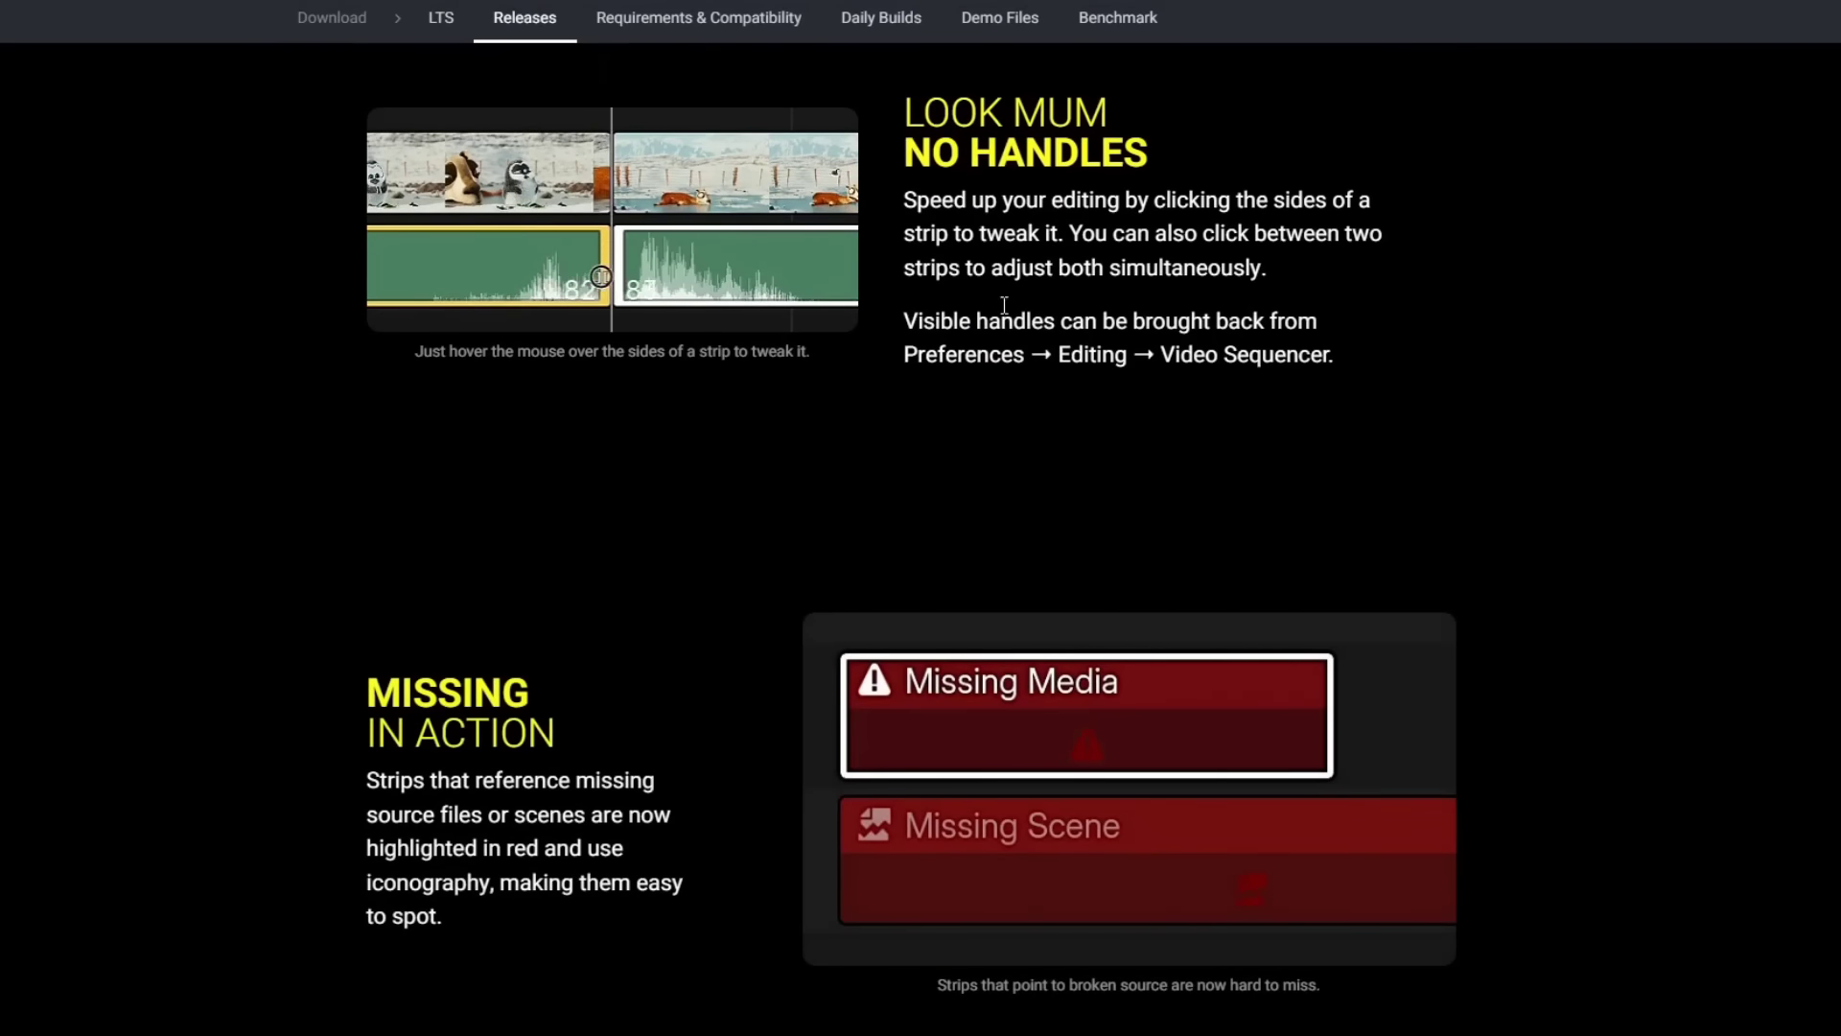
{"action": "scroll", "coordinate": [595, 317], "scroll_direction": "down", "scroll_amount": 5}
{"action": "scroll", "coordinate": [579, 321], "scroll_direction": "down", "scroll_amount": 1}
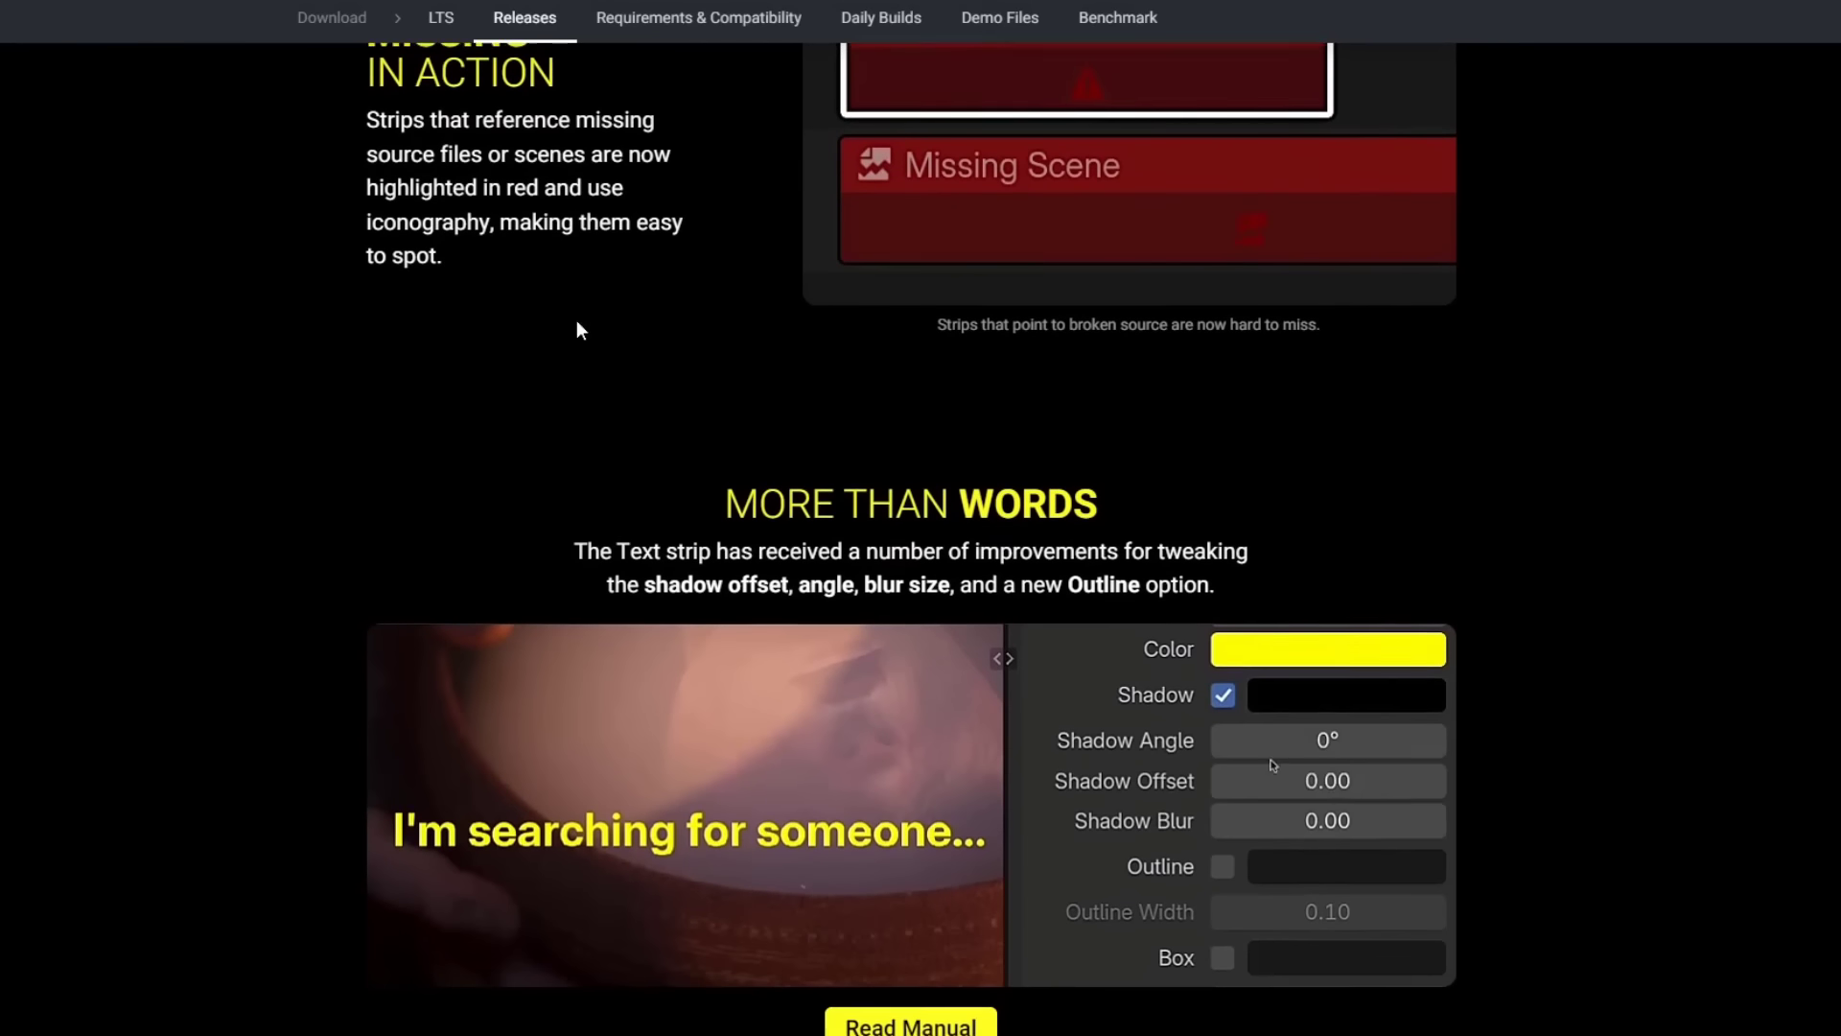
{"action": "scroll", "coordinate": [434, 326], "scroll_direction": "down", "scroll_amount": 1}
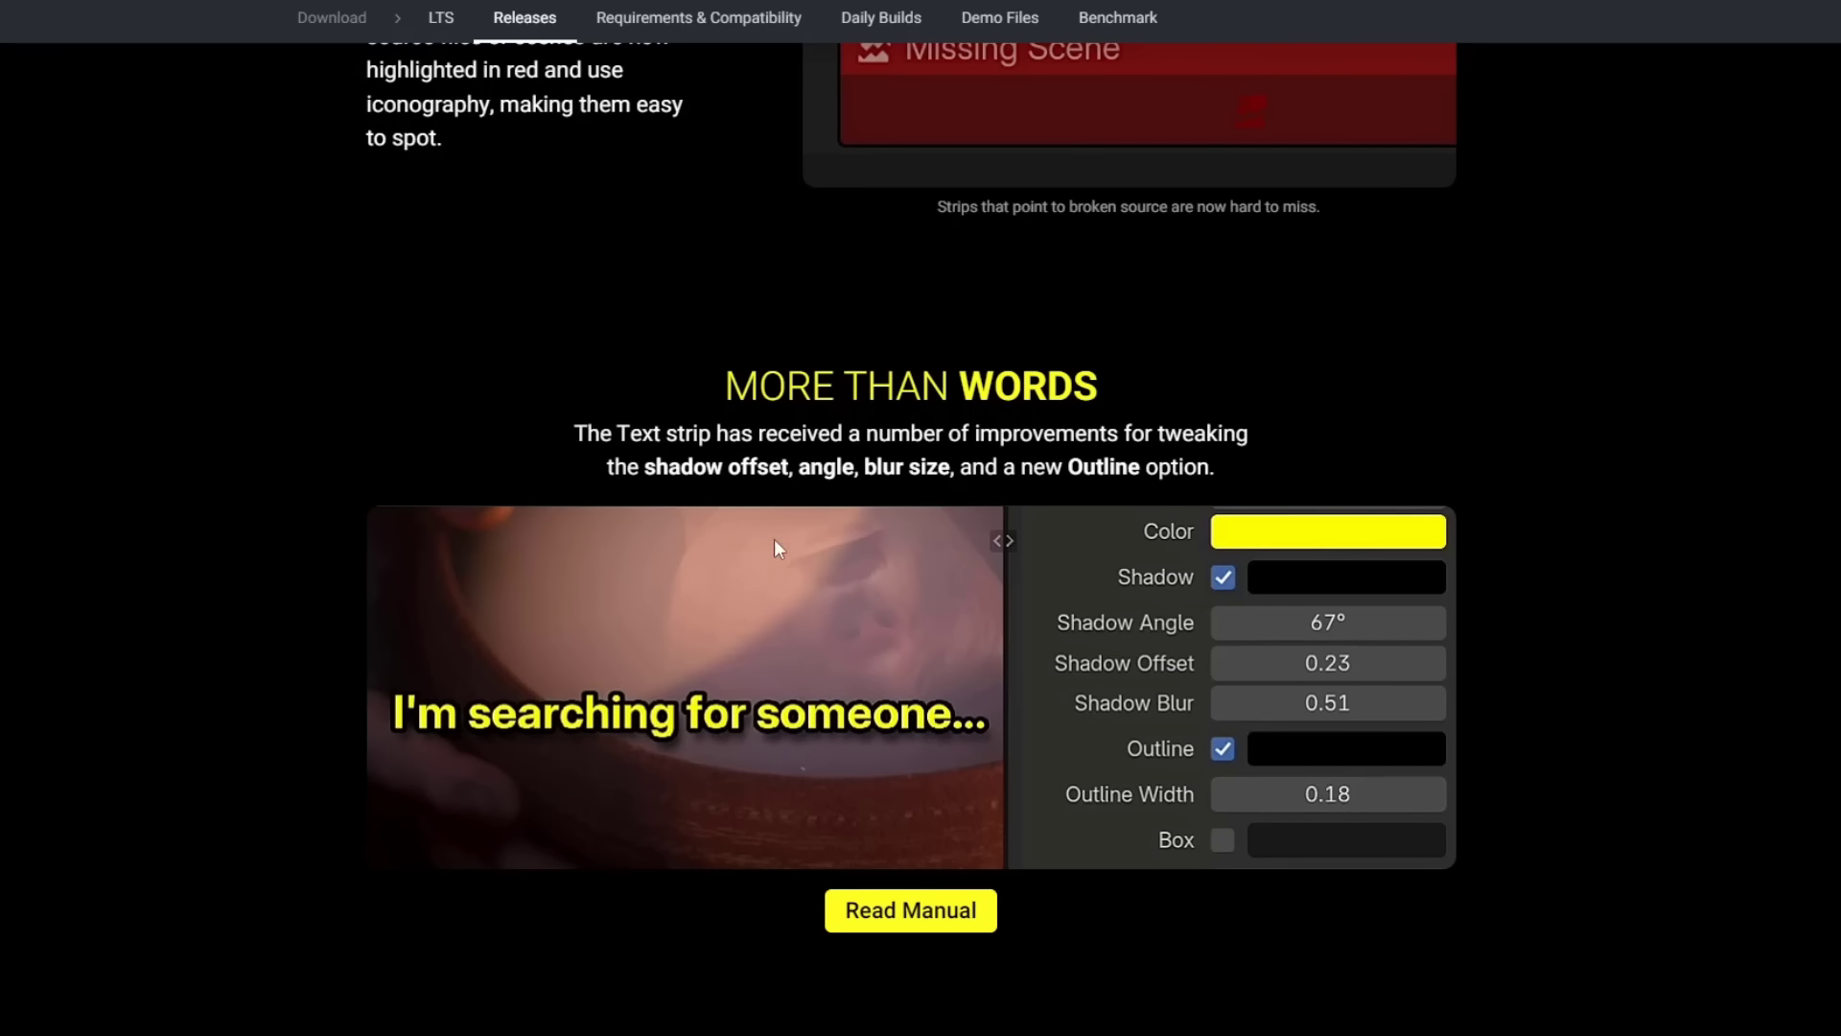
{"action": "scroll", "coordinate": [716, 726], "scroll_direction": "down", "scroll_amount": 1}
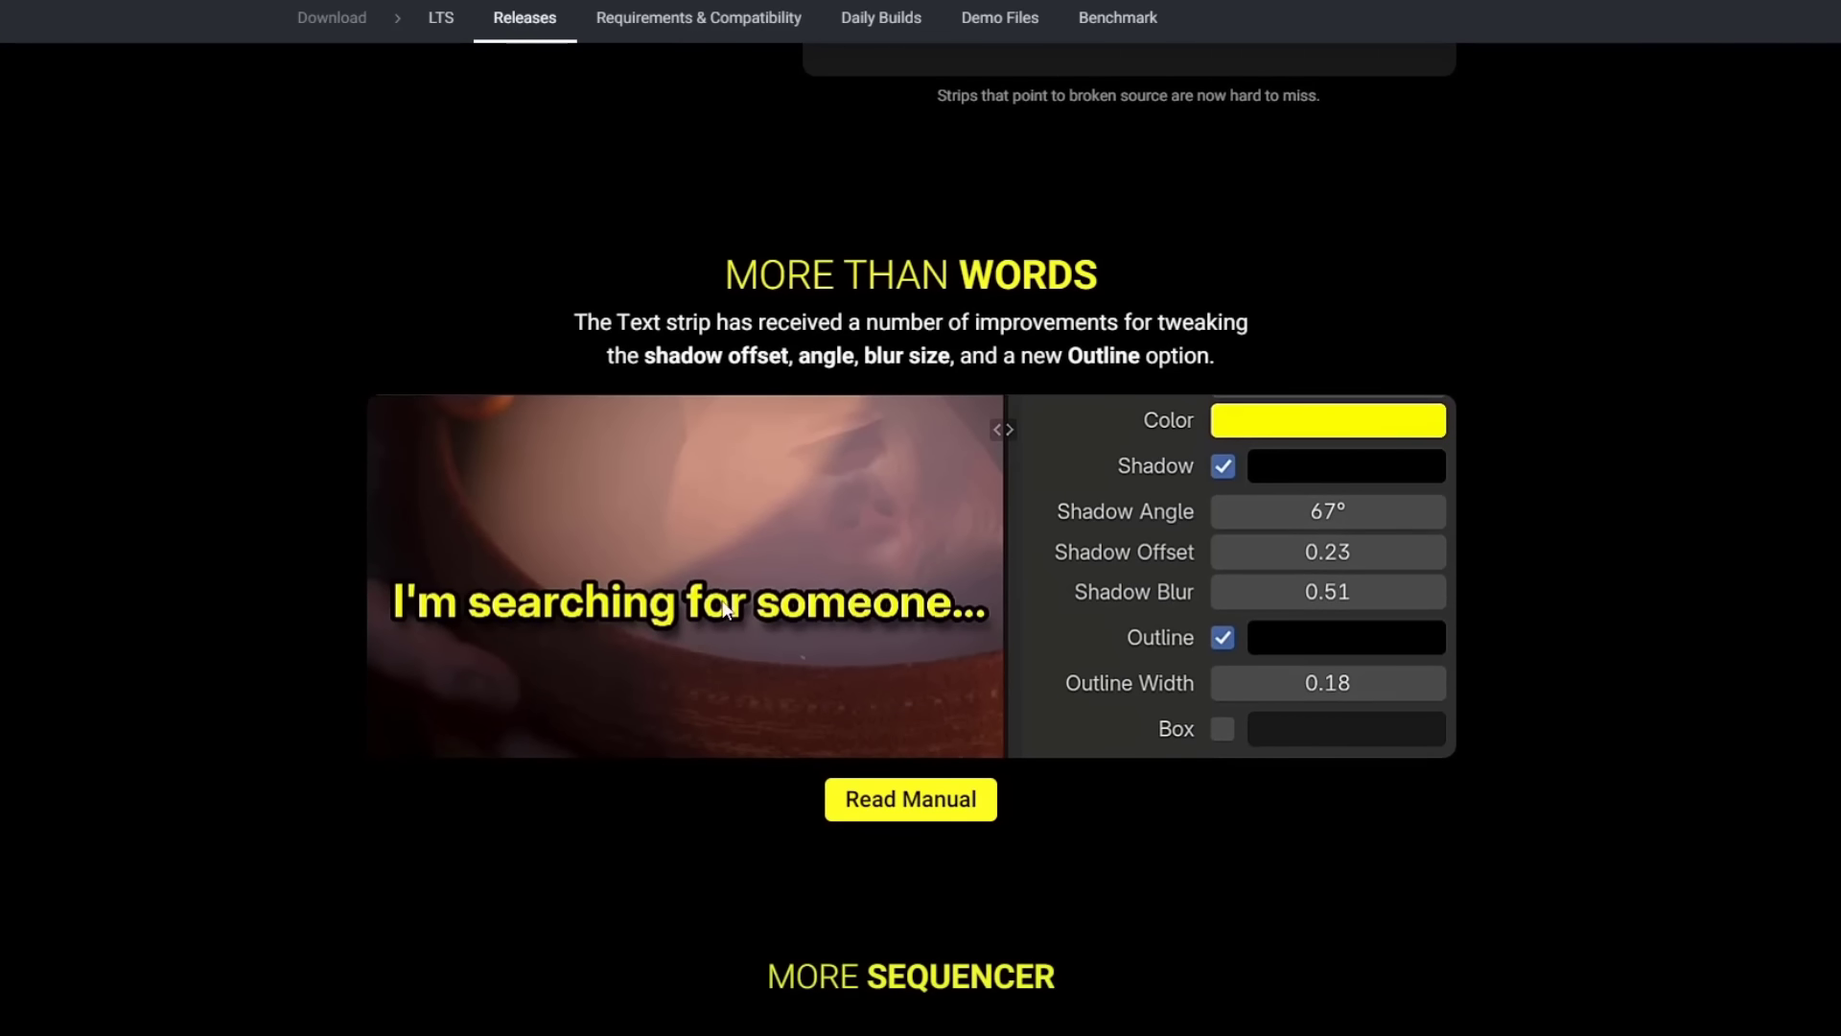
Read the release page's sections on Industry Ready library support, Collection Exporters and Universal Scene Description changes.
{"action": "scroll", "coordinate": [719, 559], "scroll_direction": "down", "scroll_amount": 9}
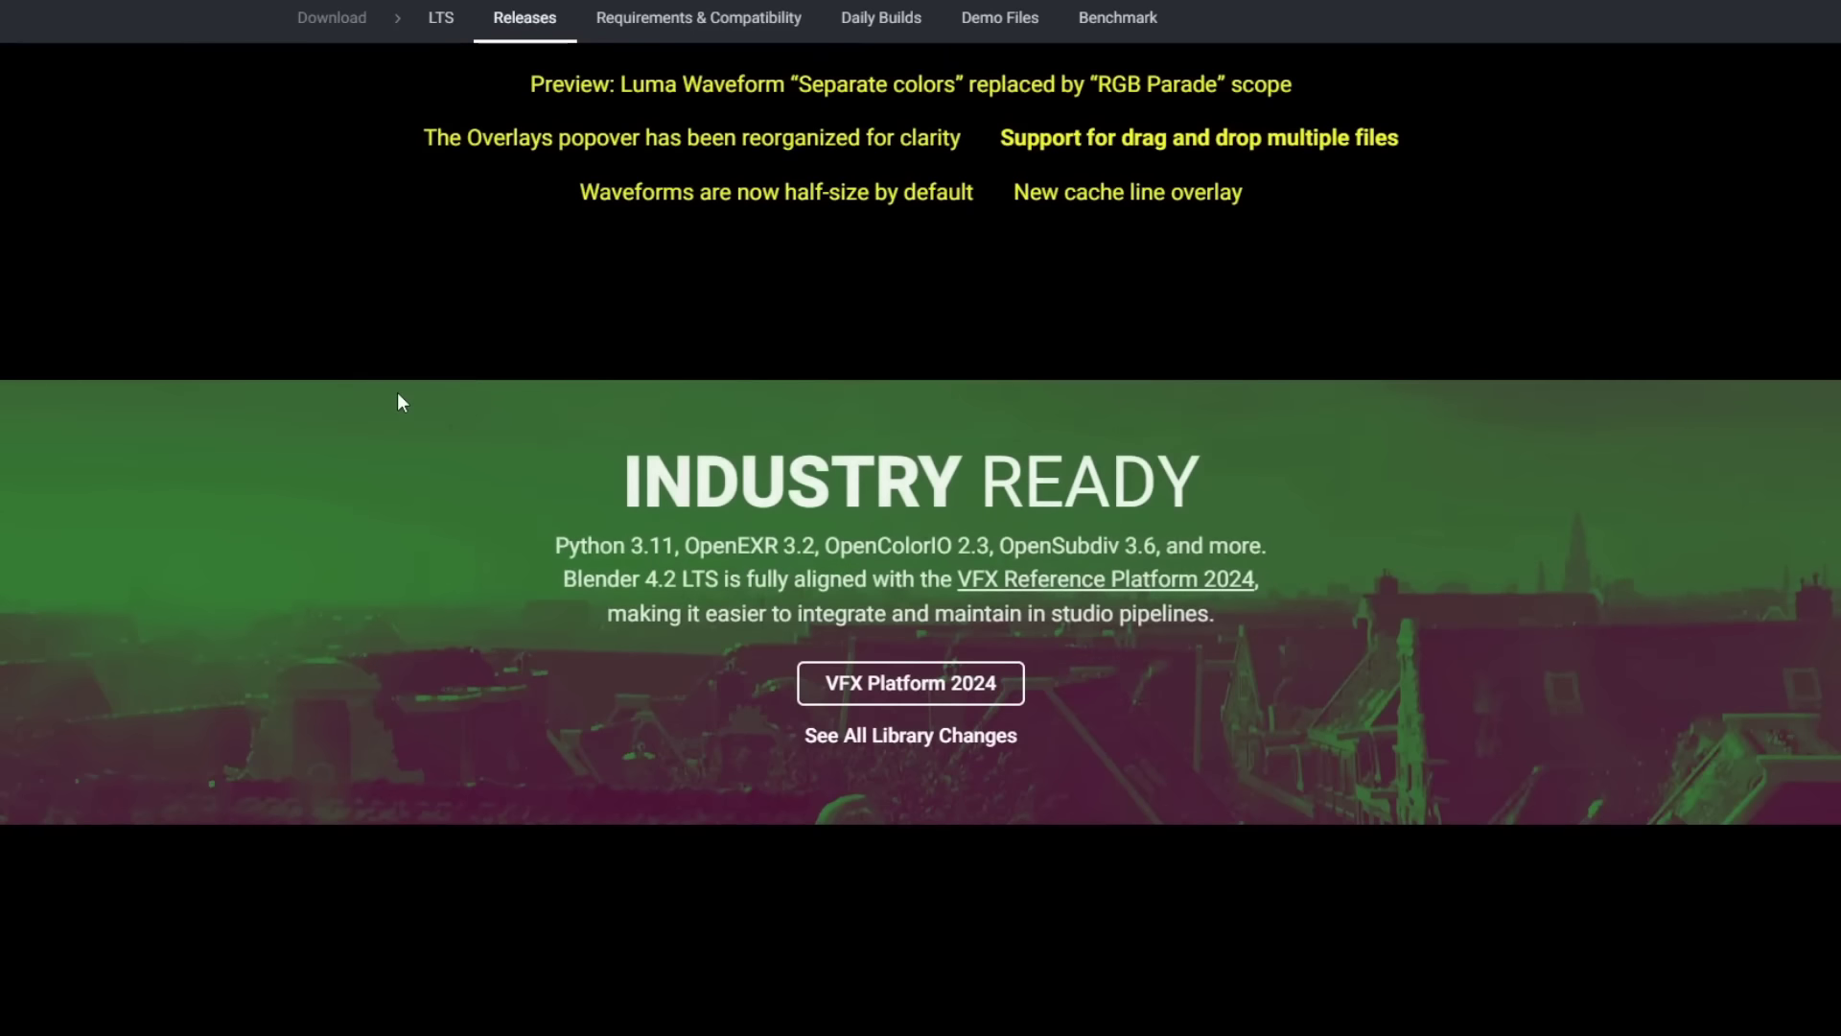
{"action": "scroll", "coordinate": [399, 389], "scroll_direction": "down", "scroll_amount": 8}
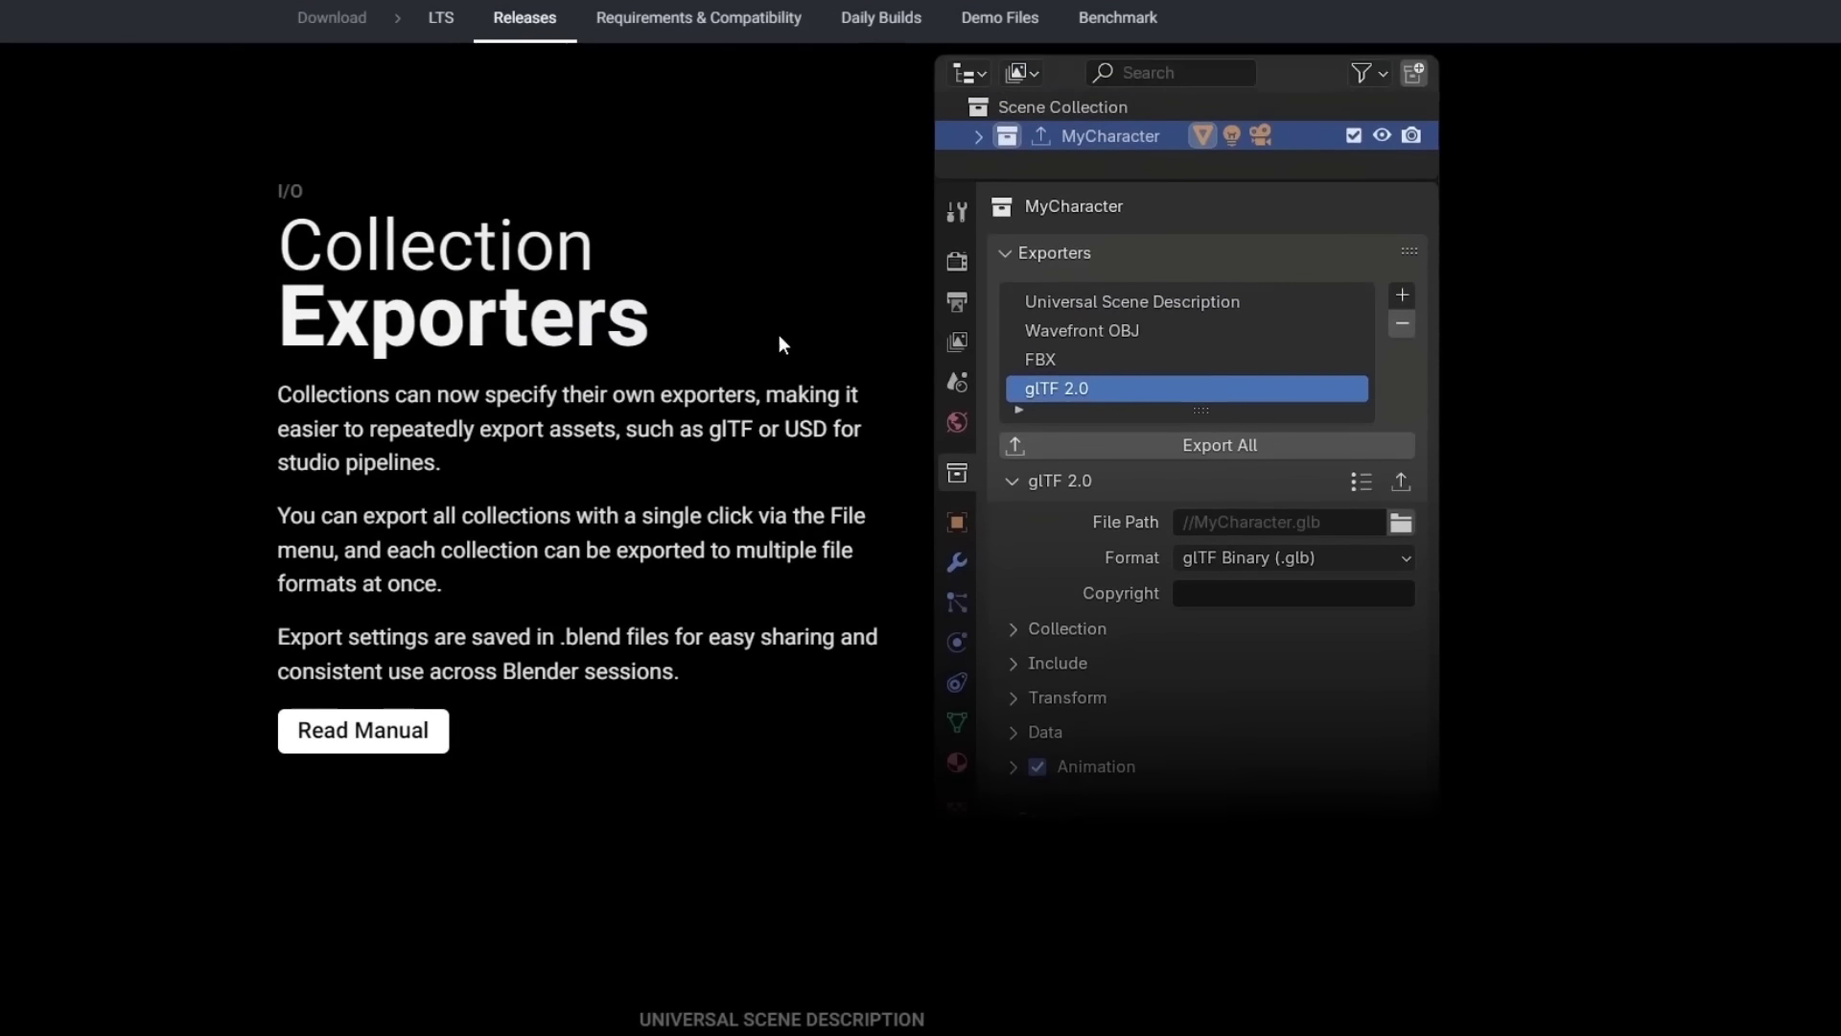
{"action": "scroll", "coordinate": [682, 554], "scroll_direction": "down", "scroll_amount": 15}
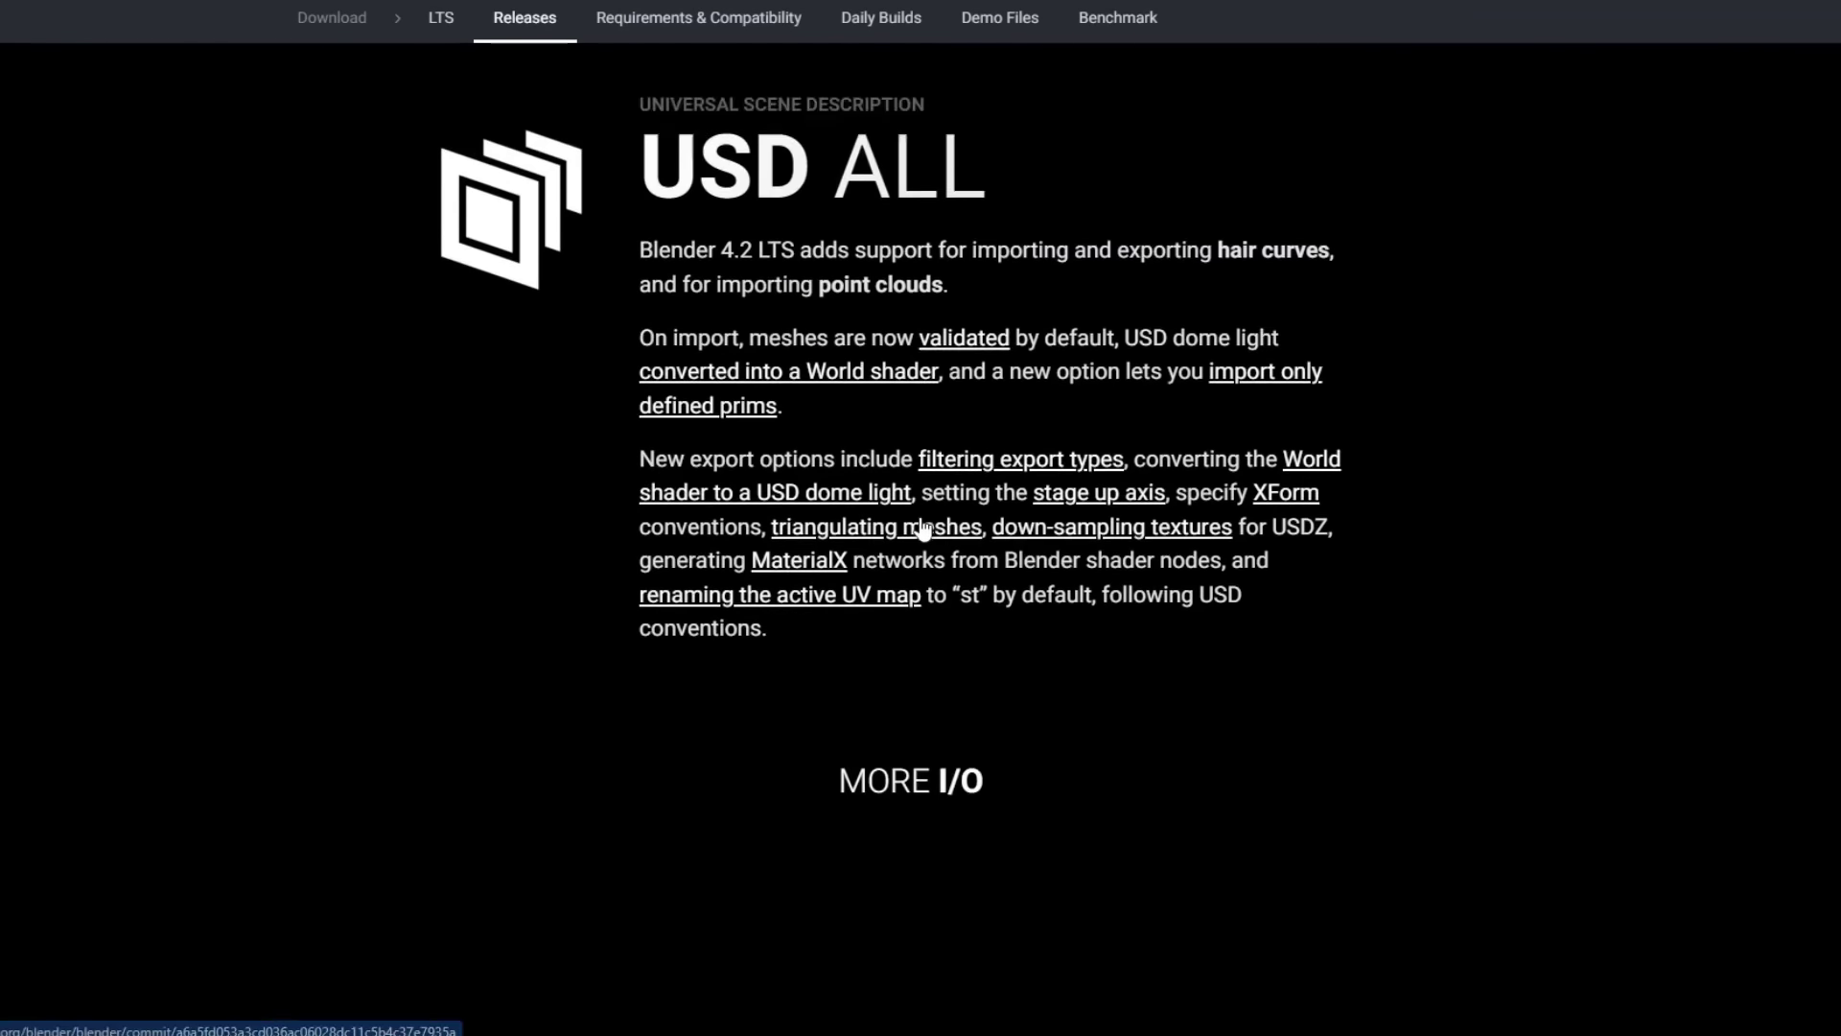